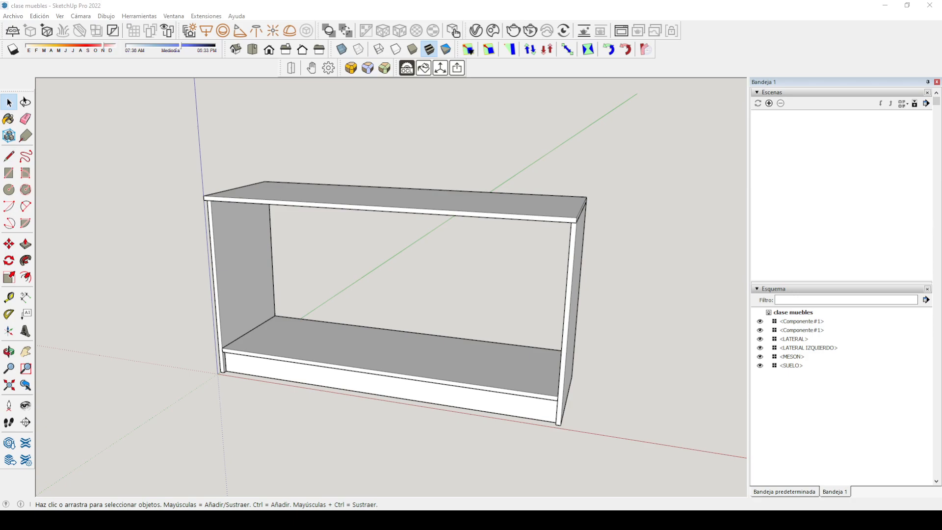
# Step: Examine the open cabinet model from the front, from underneath and from above
pyautogui.click(164, 402)
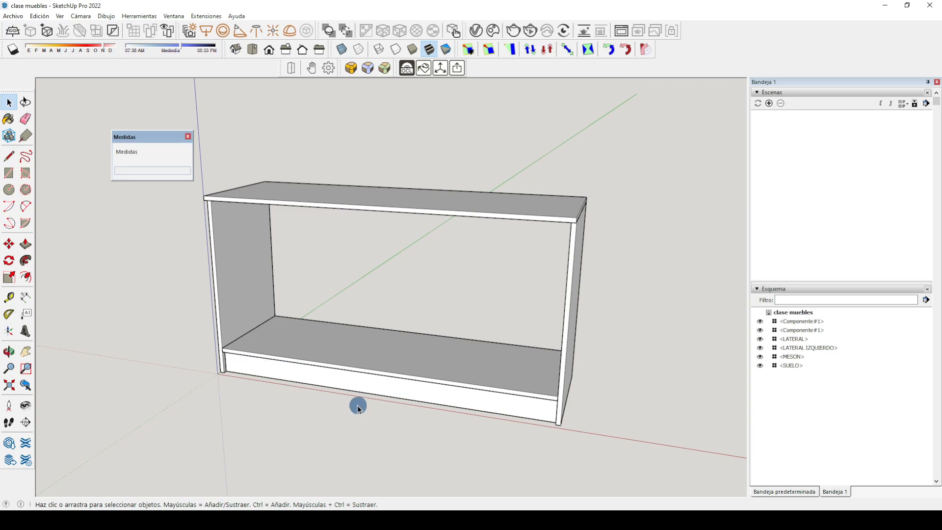
pyautogui.moveTo(418, 426); pyautogui.dragTo(344, 367, button='middle')
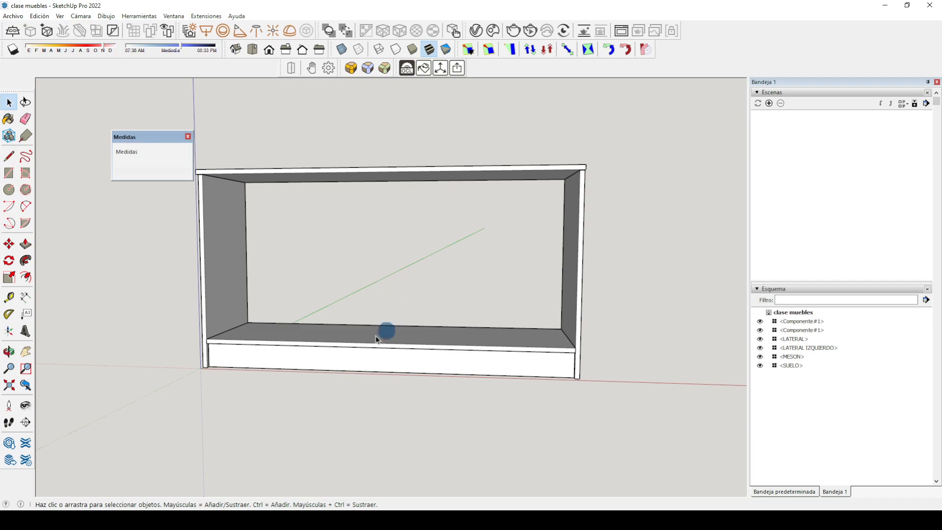
pyautogui.moveTo(462, 425); pyautogui.dragTo(349, 414, button='middle')
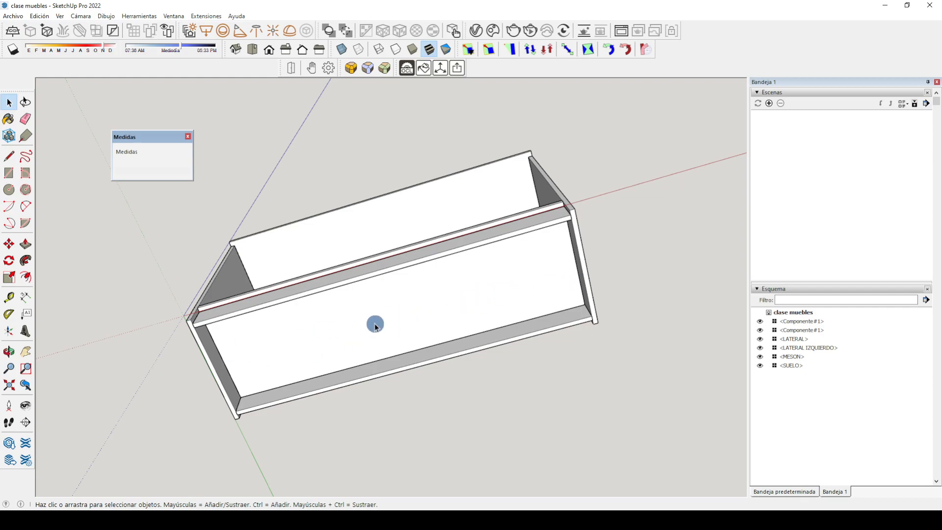
pyautogui.moveTo(452, 117); pyautogui.dragTo(448, 343, button='middle')
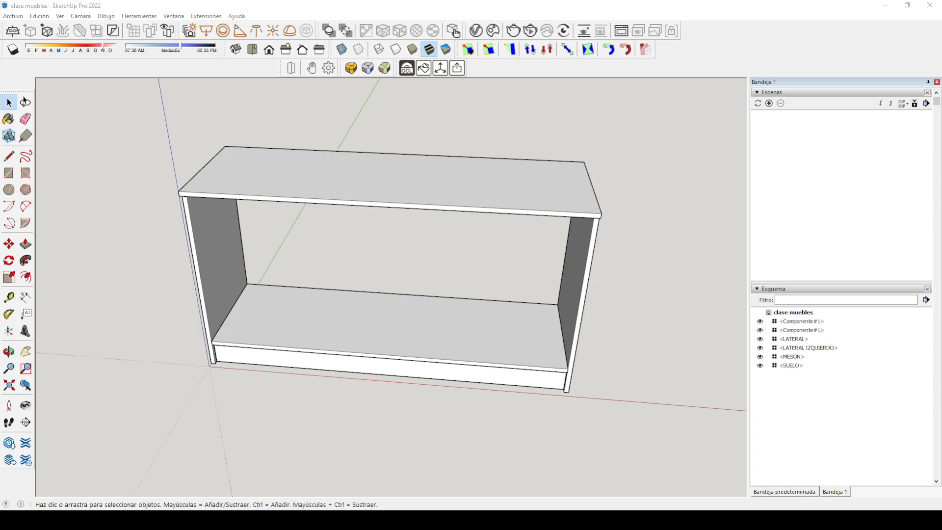
pyautogui.click(557, 447)
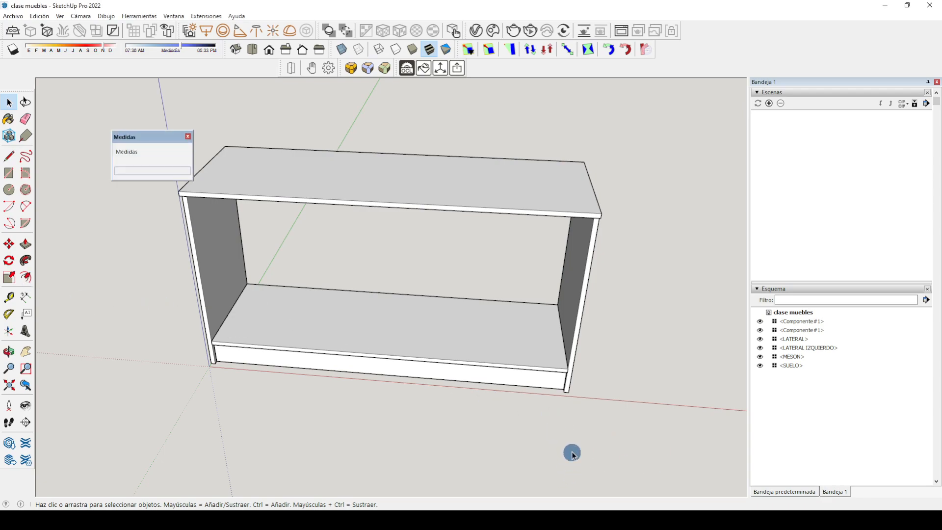
pyautogui.scroll(-3, 607, 391)
pyautogui.scroll(2, 273, 288)
pyautogui.scroll(-2, 181, 280)
pyautogui.scroll(2, 479, 268)
pyautogui.moveTo(476, 380); pyautogui.dragTo(461, 279, button='middle')
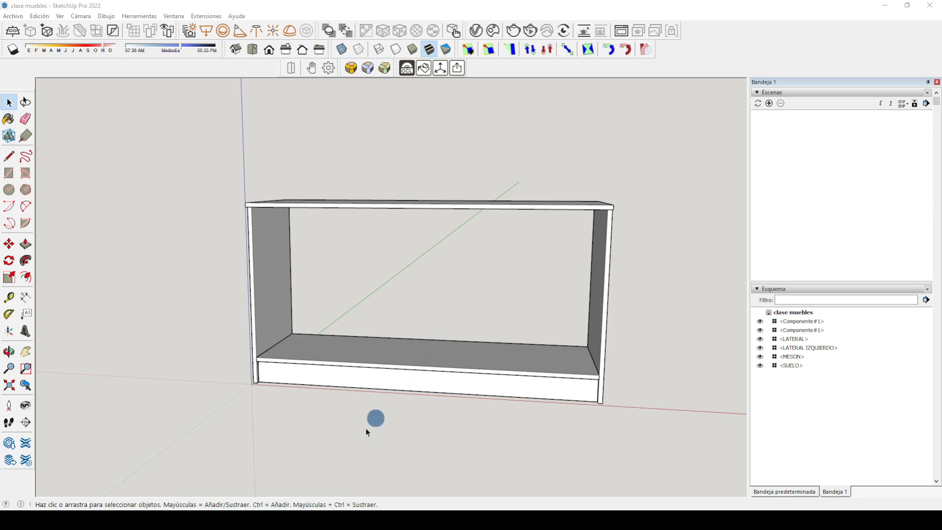
# Step: Switch to Firefox and search the web for "muebles con cajas"
pyautogui.click(282, 509)
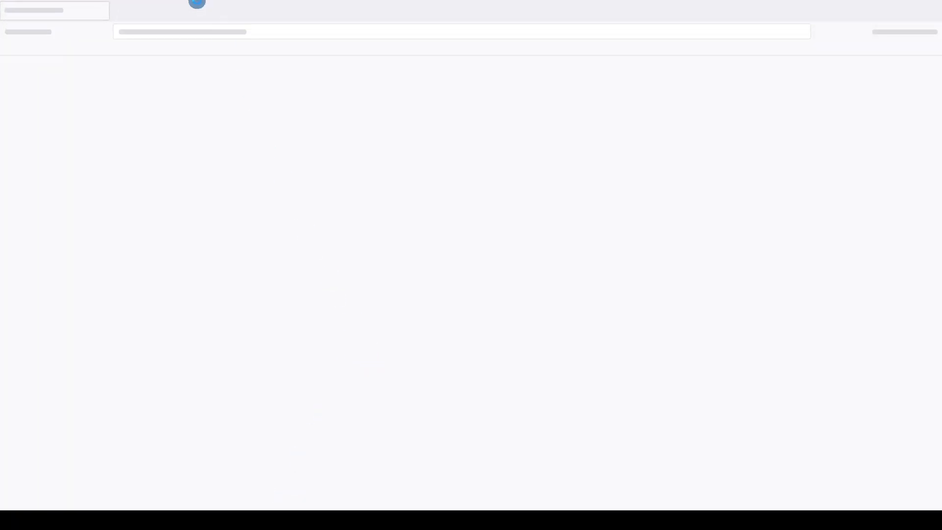
pyautogui.click(187, 29)
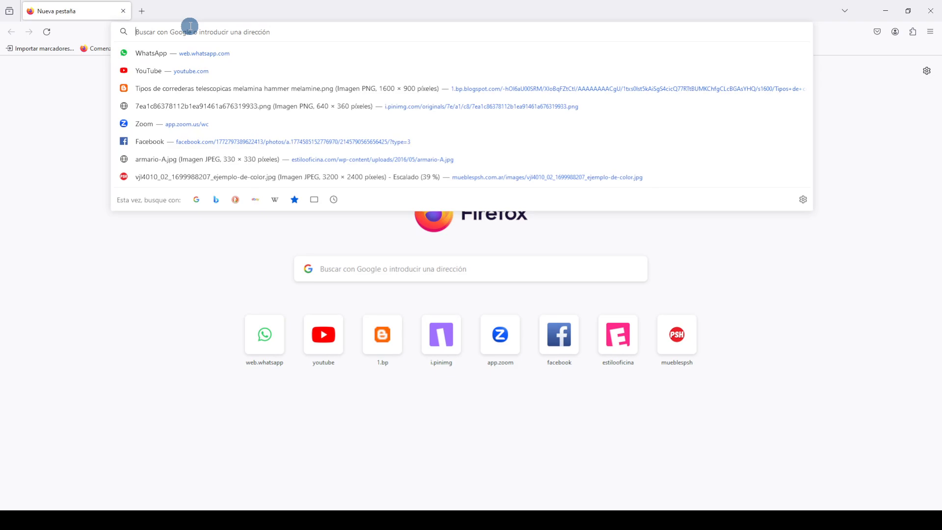
pyautogui.write('muebles con')
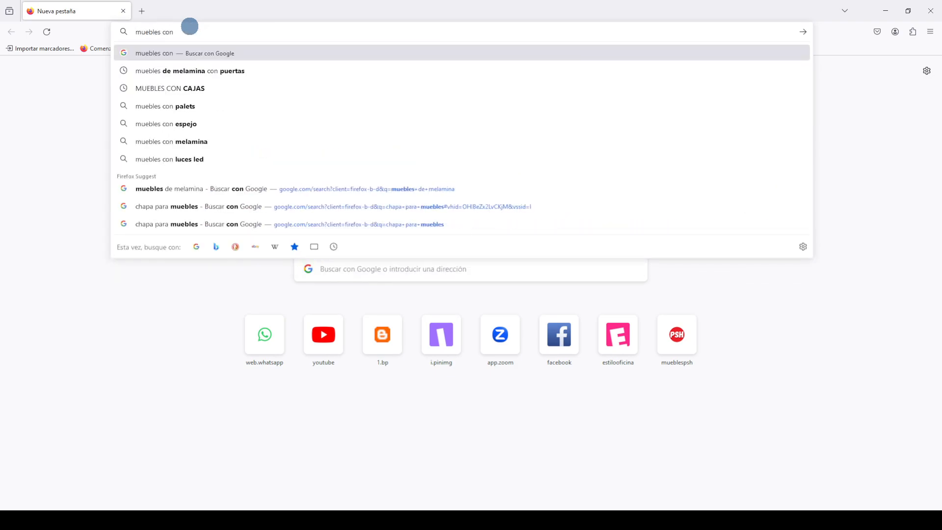
pyautogui.write(' cajas')
pyautogui.press('Return')
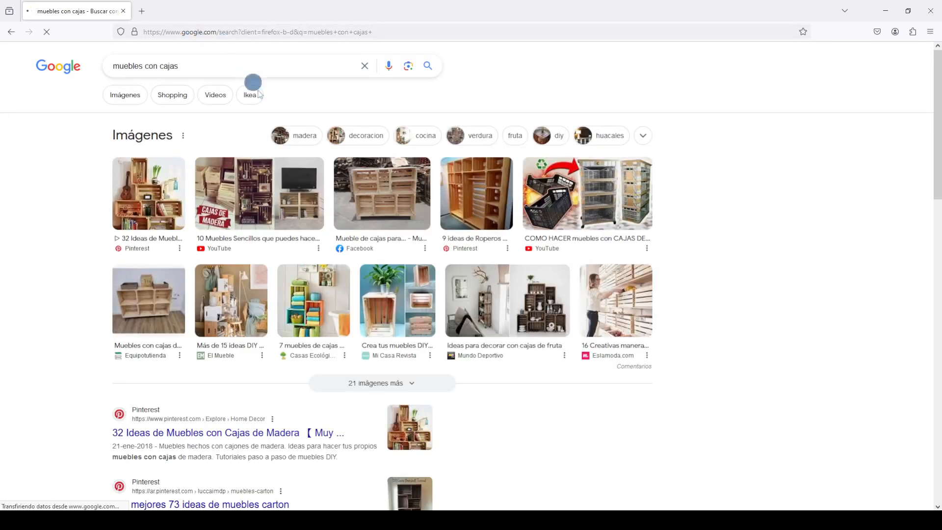
# Step: Refine the web search to "muebles de melamina con cajas"
pyautogui.click(145, 66)
pyautogui.write('de melamina')
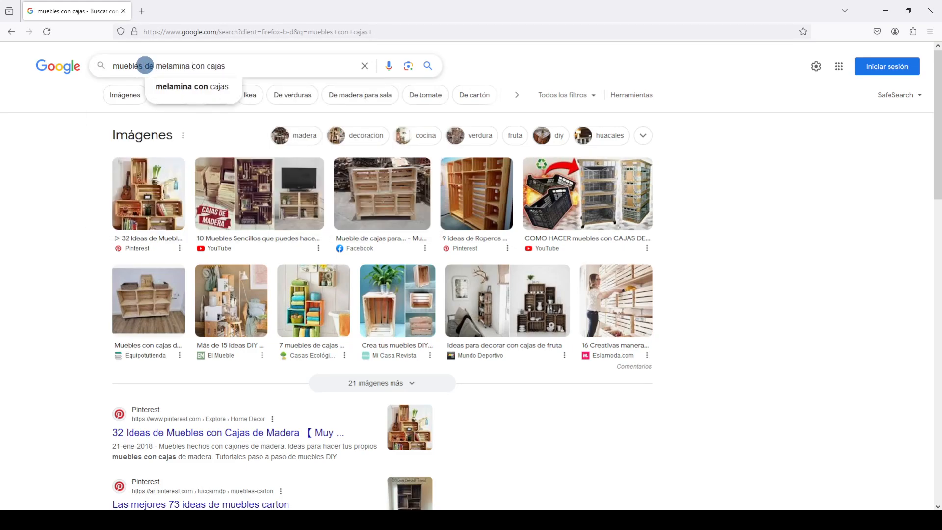
pyautogui.press('Return')
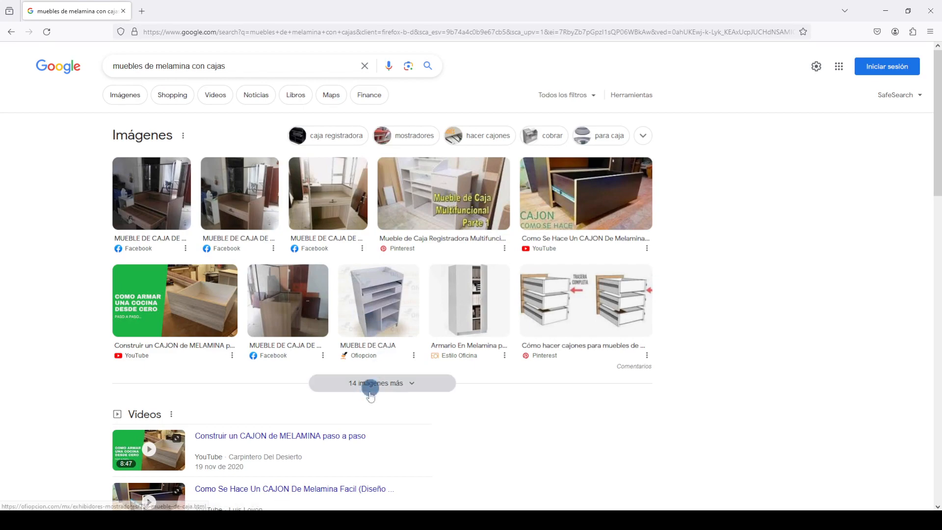
# Step: Expand the image results and preview the wood-fronted chests with three and four drawers
pyautogui.click(376, 380)
pyautogui.scroll(-4, 343, 383)
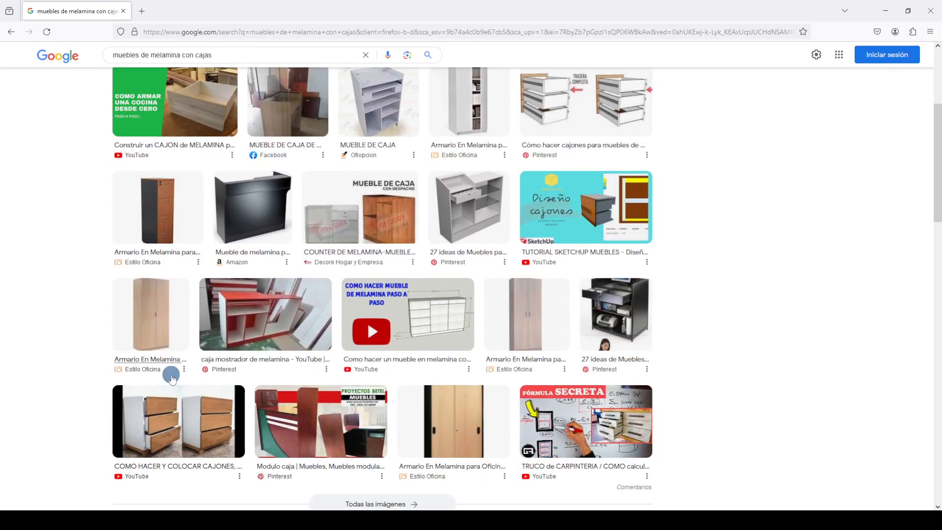
pyautogui.click(217, 418)
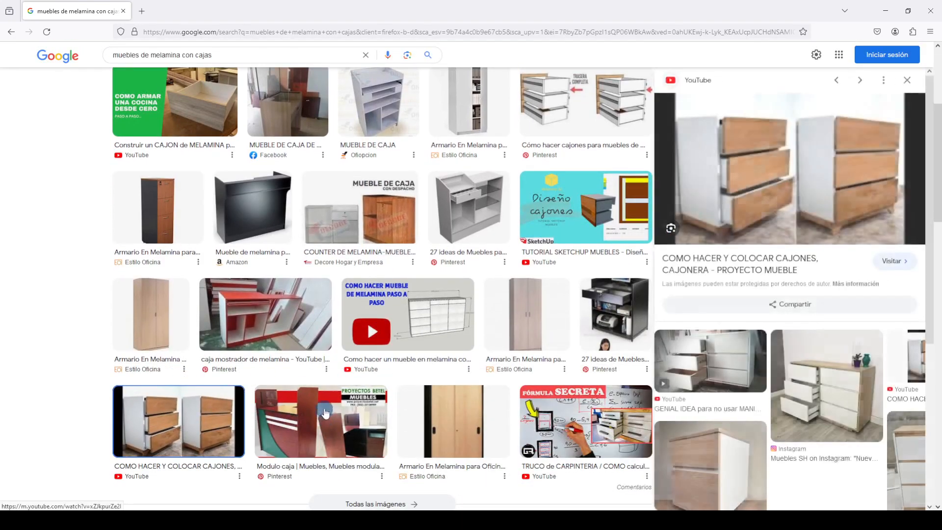
pyautogui.scroll(-4, 793, 358)
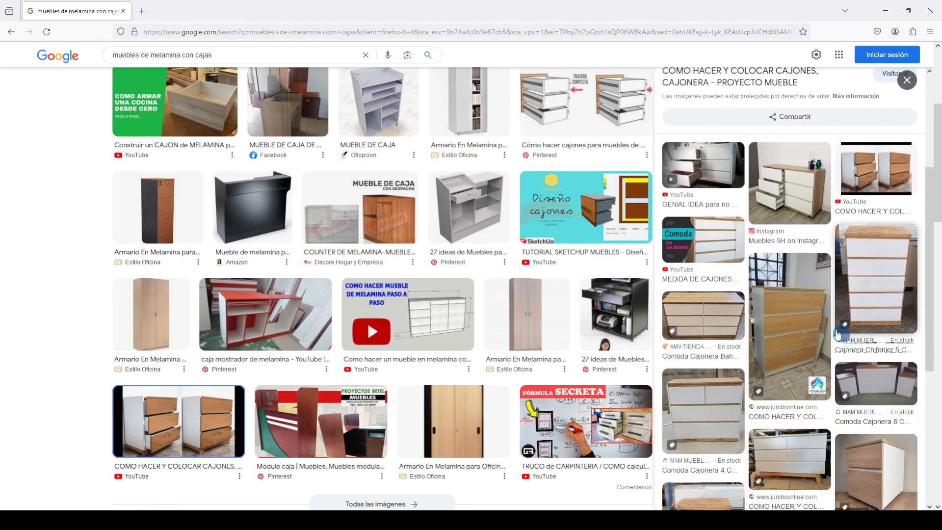
pyautogui.click(787, 353)
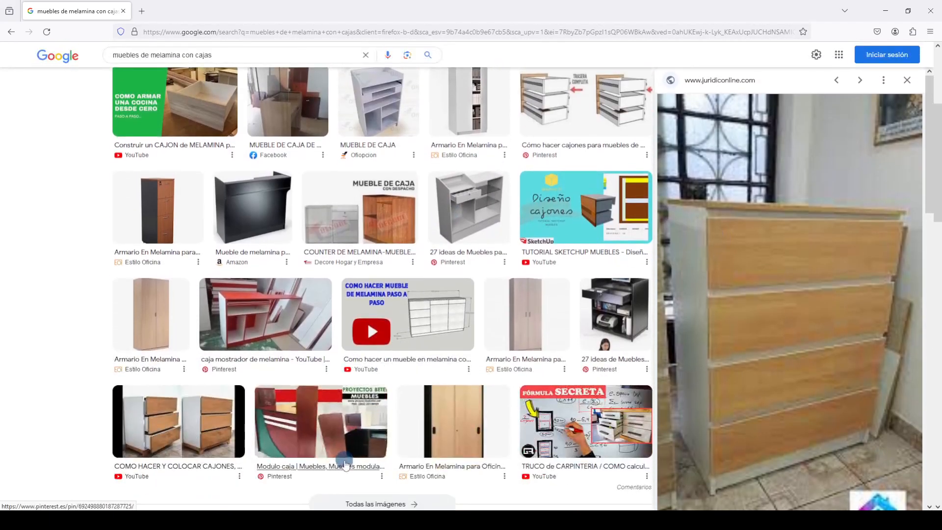
# Step: Open the complete set of image results for the melamine furniture search
pyautogui.scroll(-5, 338, 464)
pyautogui.scroll(5, 345, 457)
pyautogui.scroll(-4, 392, 314)
pyautogui.click(398, 306)
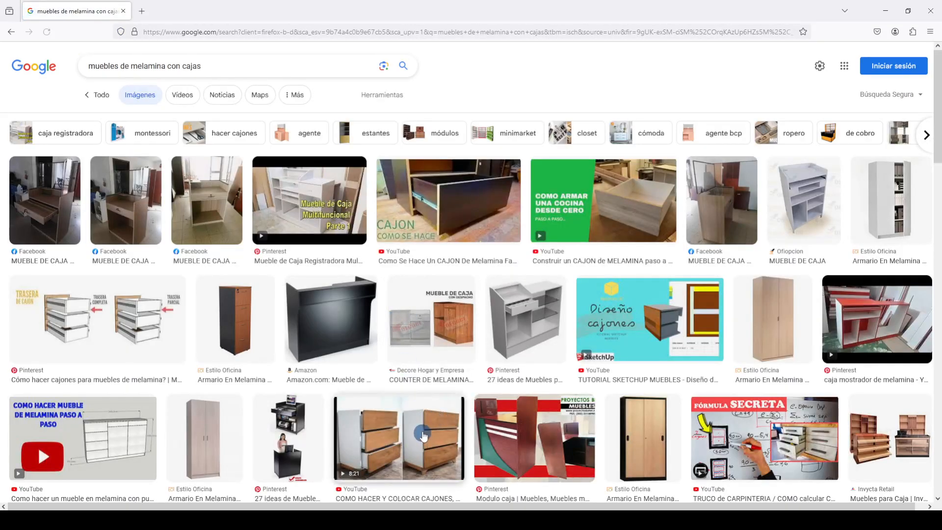
# Step: Examine photos of handleless drawer units, including the open white chest, the drawer close-up and the five-drawer cabinet
pyautogui.click(422, 434)
pyautogui.scroll(-3, 711, 401)
pyautogui.click(625, 333)
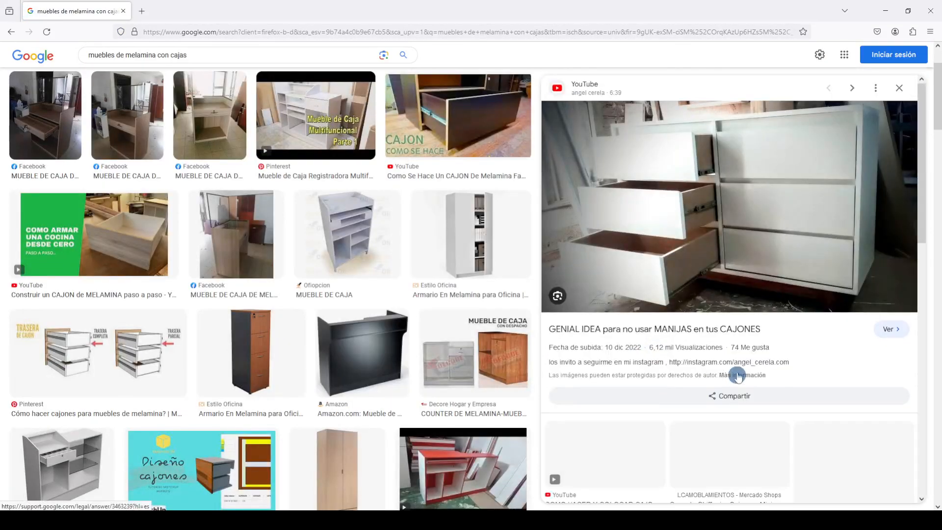
pyautogui.scroll(-3, 845, 281)
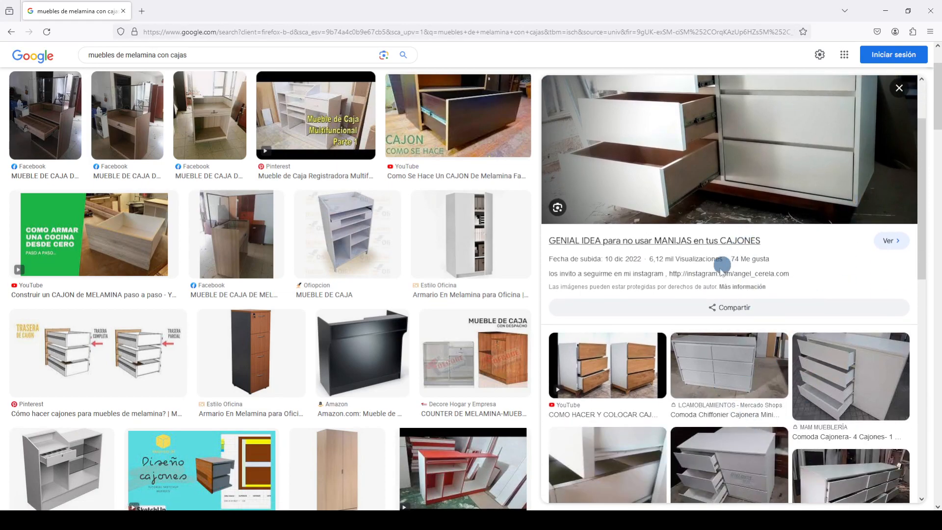
pyautogui.scroll(-5, 685, 336)
pyautogui.click(685, 336)
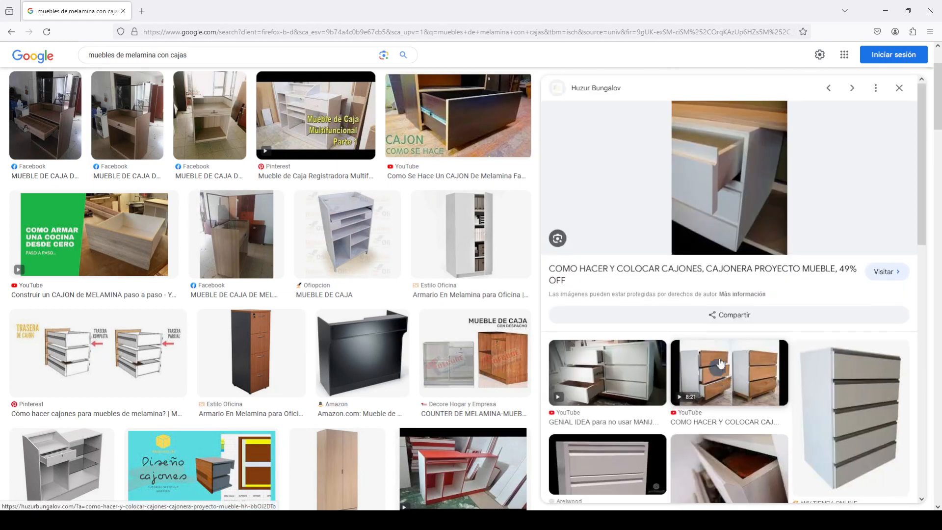
pyautogui.click(813, 417)
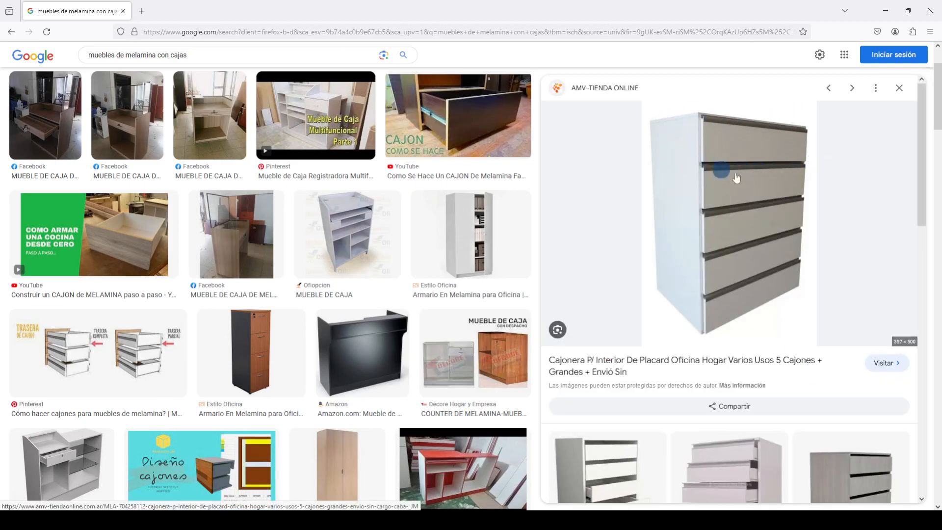
pyautogui.scroll(-3, 727, 166)
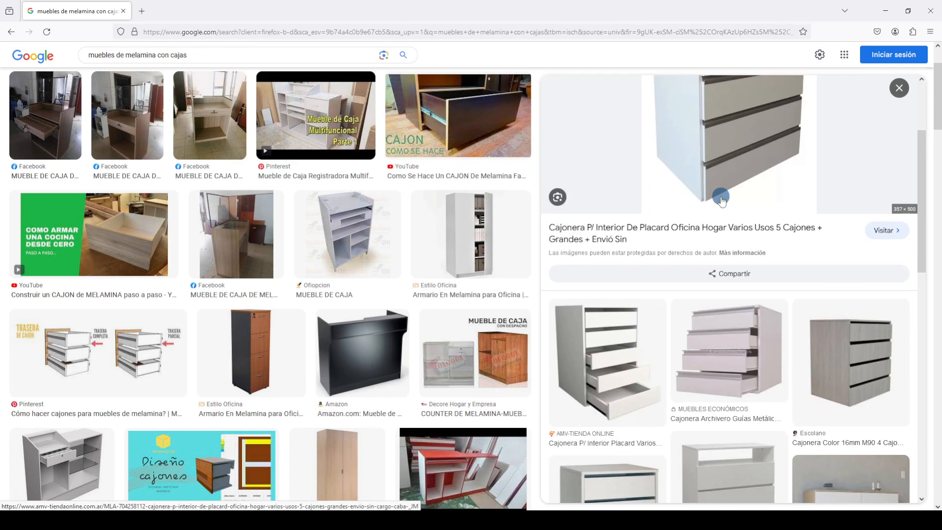
# Step: Preview the four-drawer office cabinet and the single-drawer cash desk, and browse the remaining results for other drawer designs
pyautogui.click(227, 338)
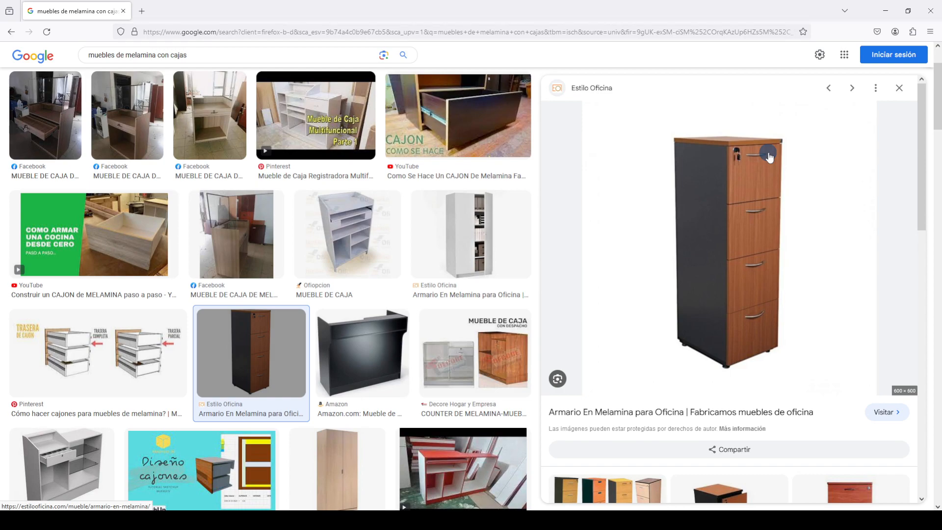
pyautogui.click(218, 119)
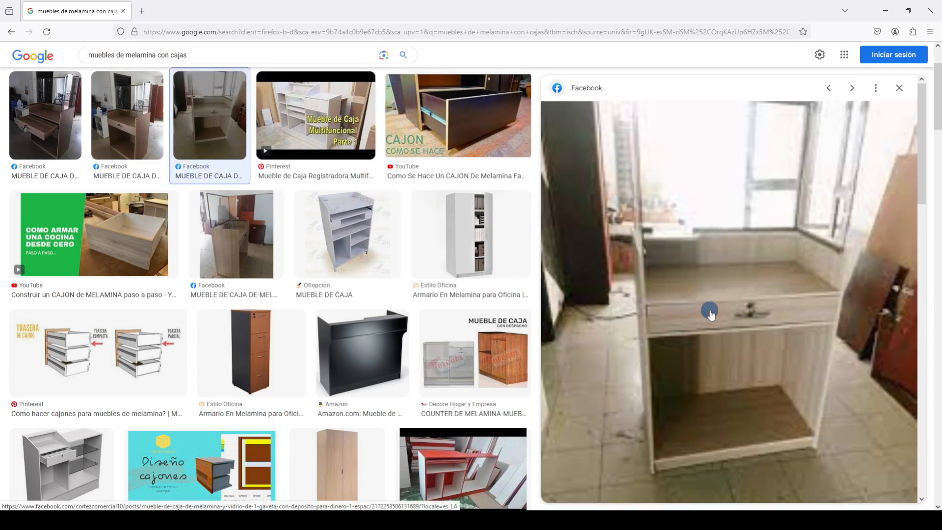
pyautogui.scroll(-5, 389, 375)
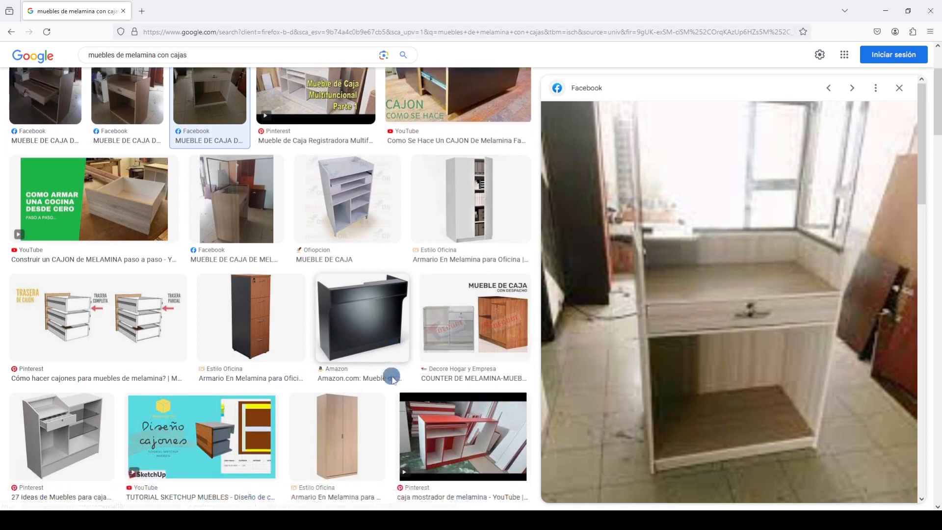
pyautogui.scroll(-4, 390, 409)
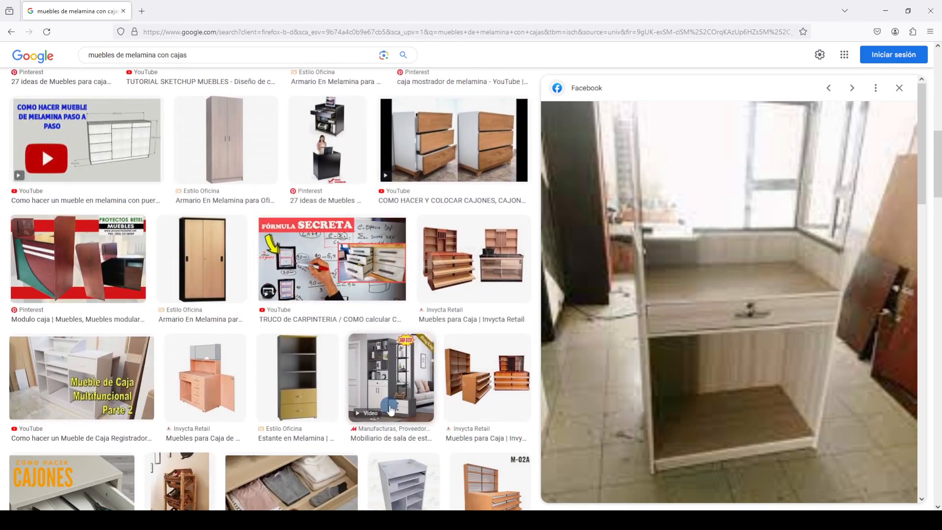
pyautogui.scroll(-4, 391, 410)
pyautogui.scroll(4, 382, 385)
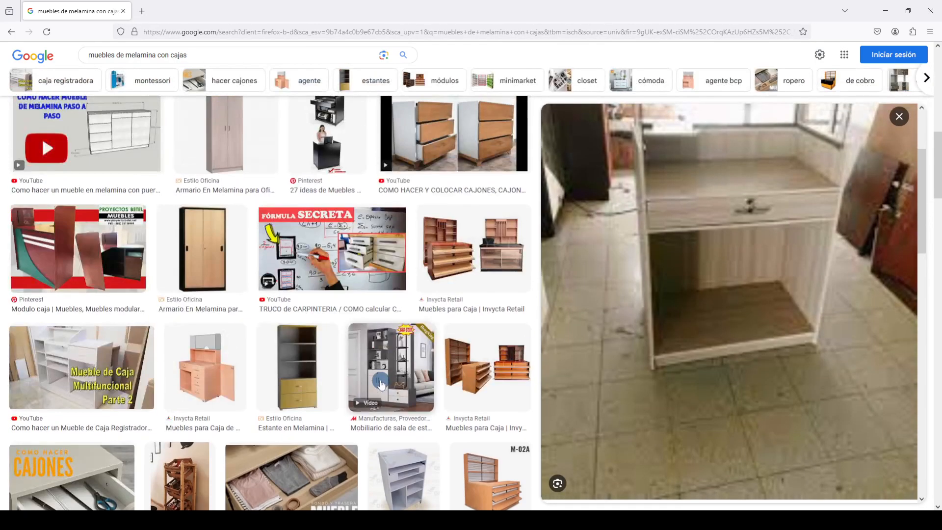
pyautogui.scroll(8, 381, 384)
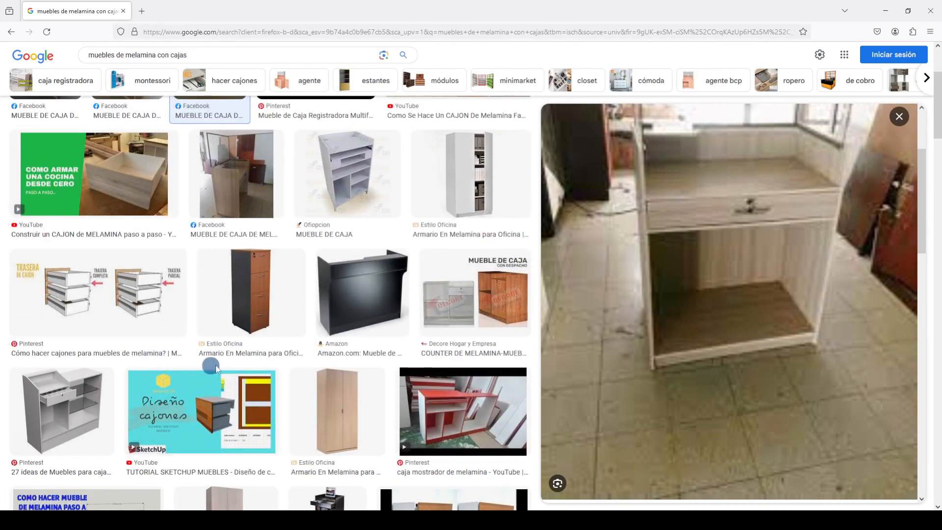
# Step: Examine the drawer-back diagram, the white three-drawer units and the four-drawer chest with handles, along with their related images
pyautogui.click(101, 300)
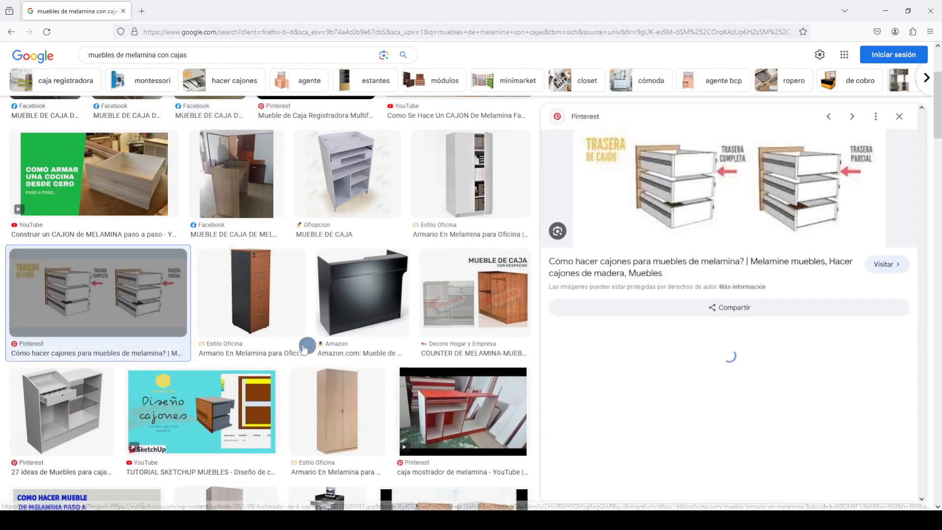
pyautogui.scroll(-3, 727, 282)
pyautogui.click(728, 282)
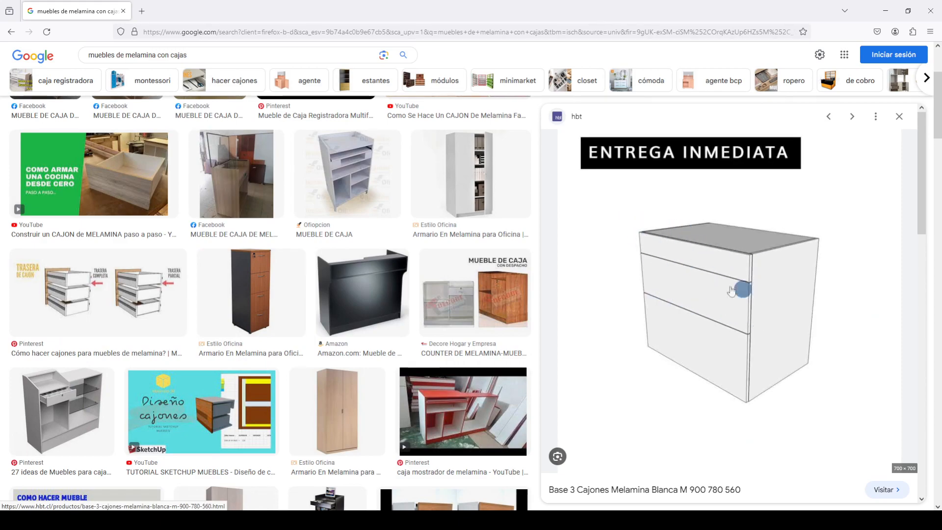
pyautogui.scroll(-6, 745, 294)
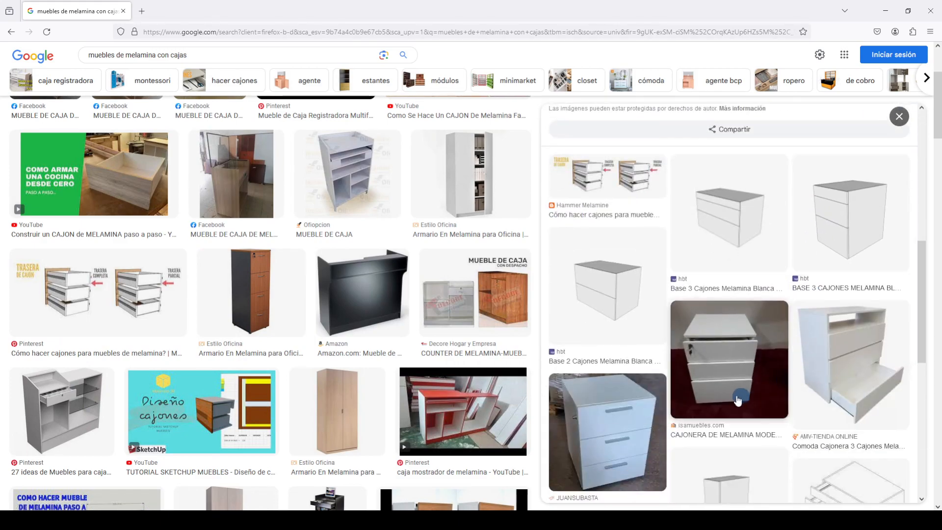
pyautogui.click(647, 451)
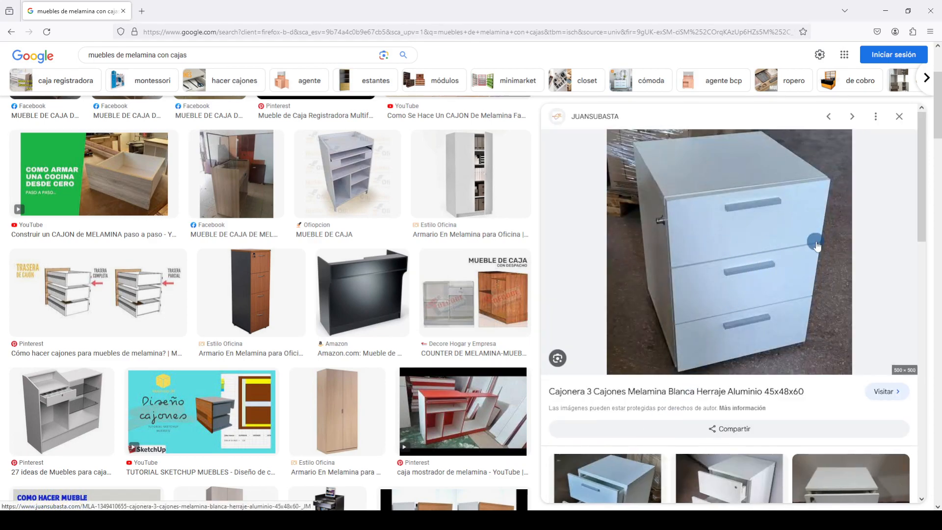
pyautogui.scroll(-6, 816, 245)
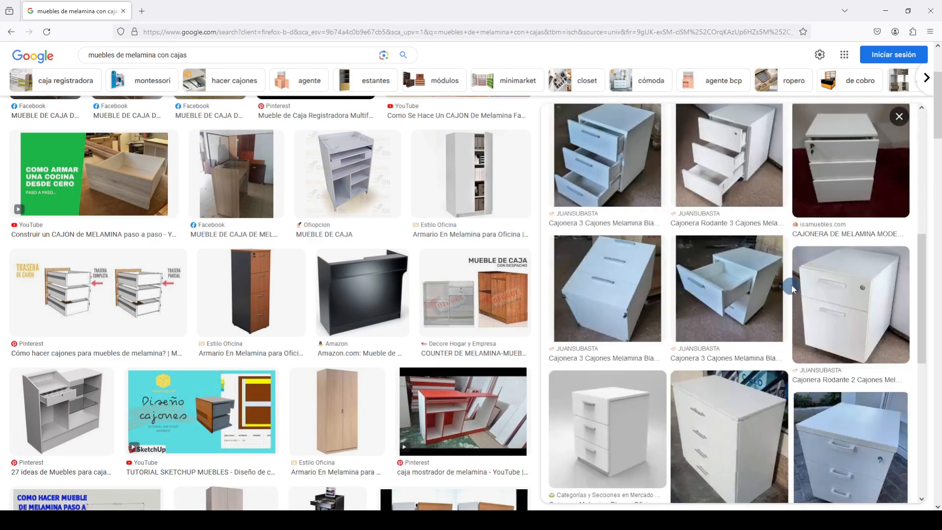
pyautogui.click(723, 435)
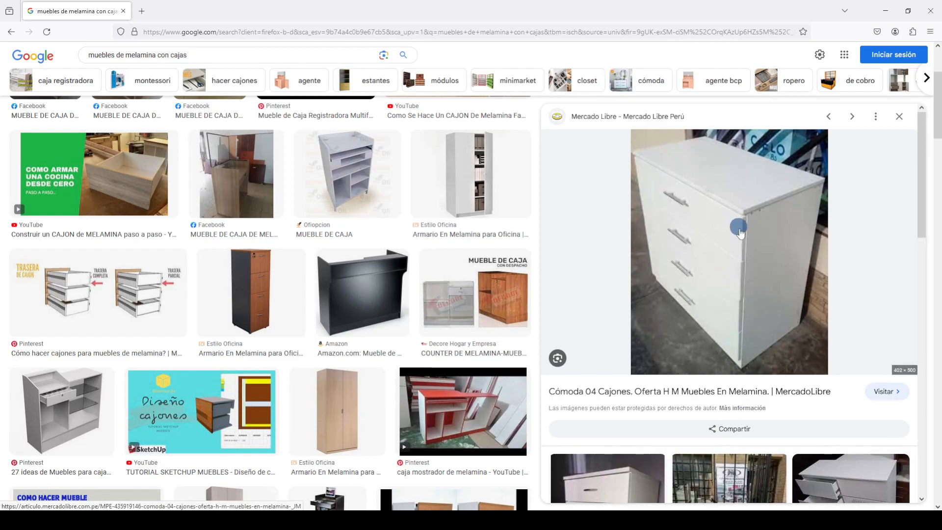
pyautogui.scroll(-3, 770, 252)
pyautogui.scroll(-3, 770, 253)
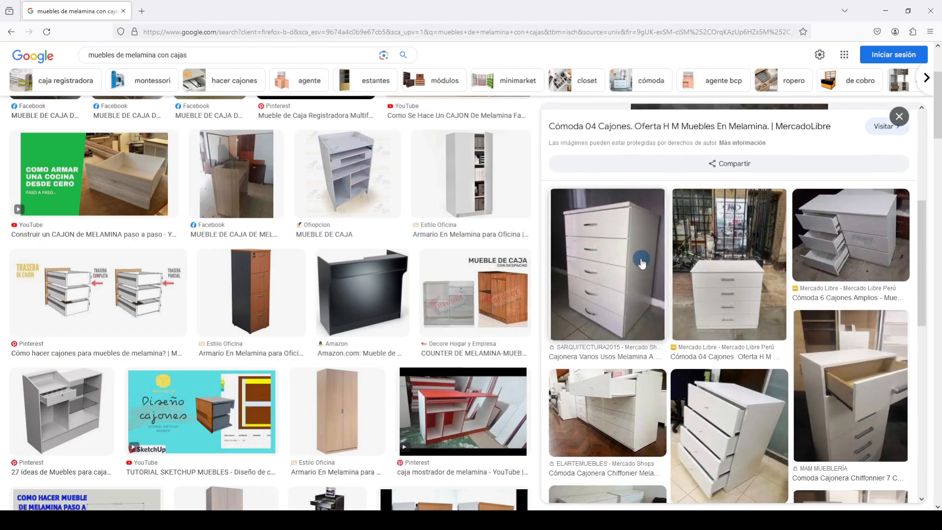
# Step: Examine the white eight-drawer chest, the 18 mm three-drawer chest and the 120 x 75 x 40 six-drawer chest, along with their related images
pyautogui.click(600, 409)
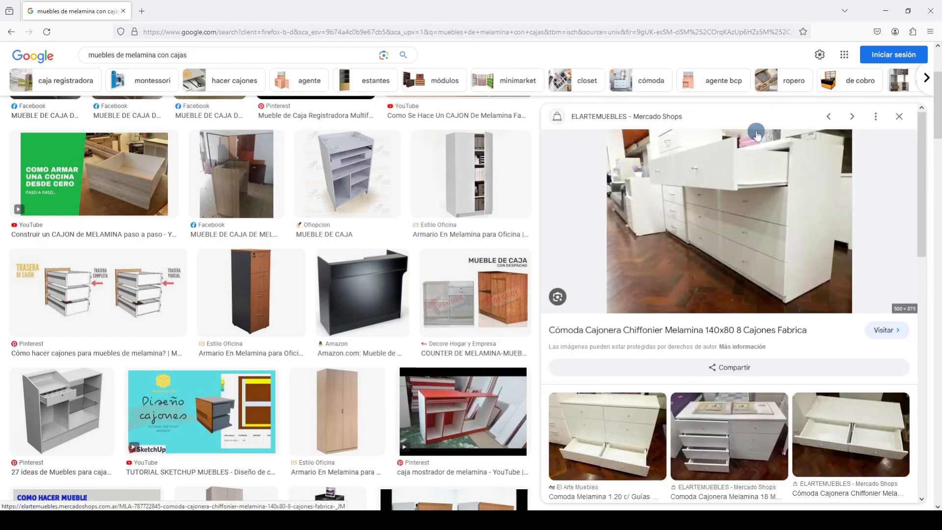
pyautogui.scroll(-6, 742, 442)
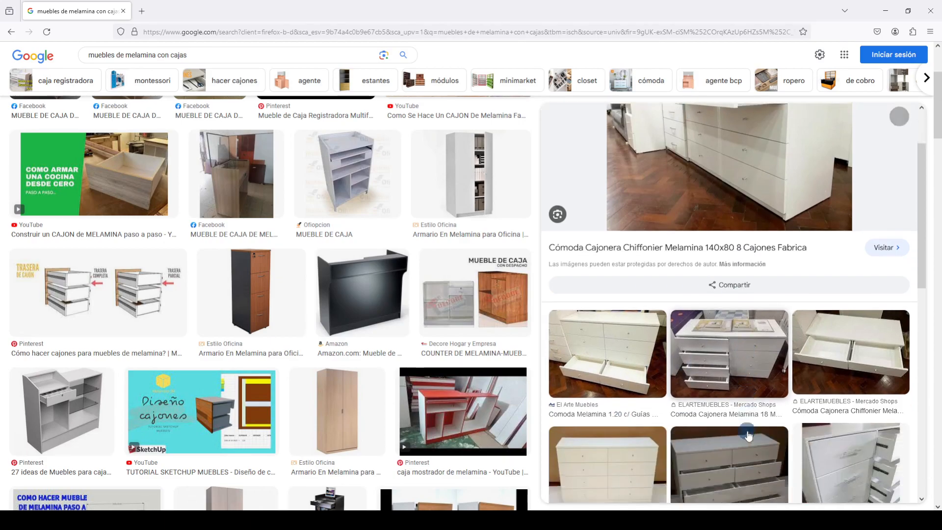
pyautogui.click(643, 454)
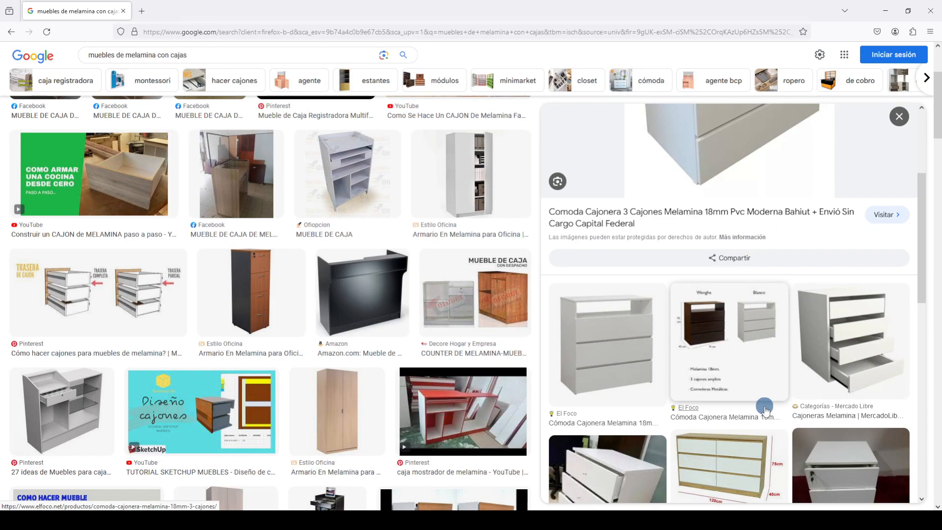
pyautogui.scroll(-3, 765, 407)
pyautogui.click(737, 353)
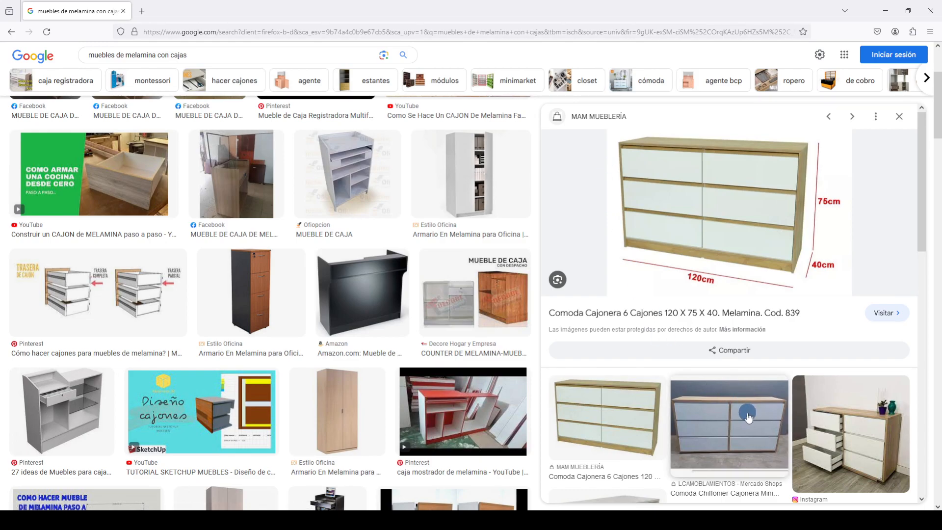
pyautogui.scroll(-2, 749, 420)
pyautogui.scroll(-7, 751, 422)
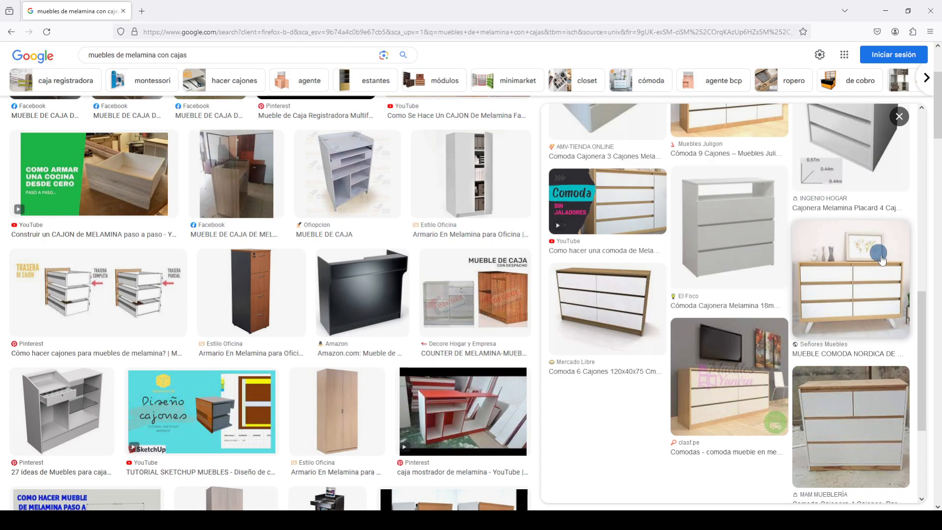
# Step: Check the cabinet model in SketchUp, return to the browser and examine the closed and half-open two-door office wardrobes
pyautogui.click(878, 6)
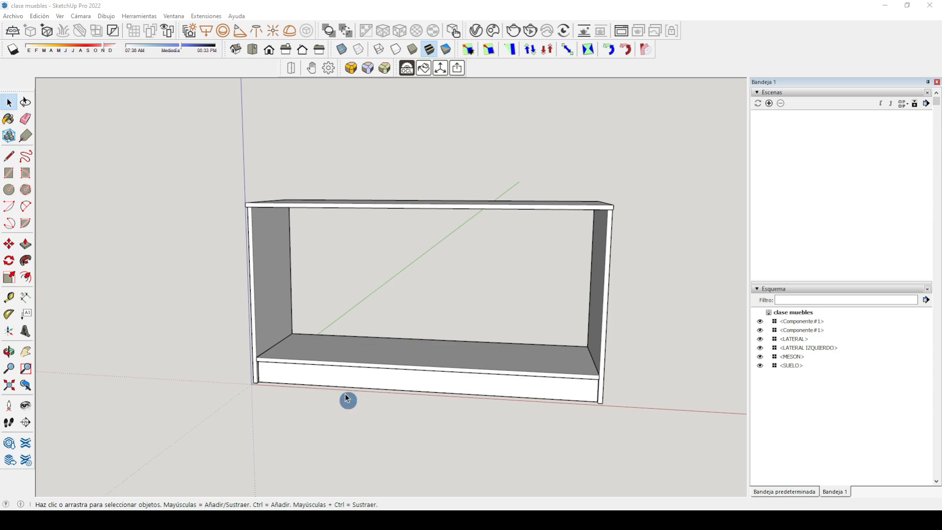
pyautogui.click(344, 520)
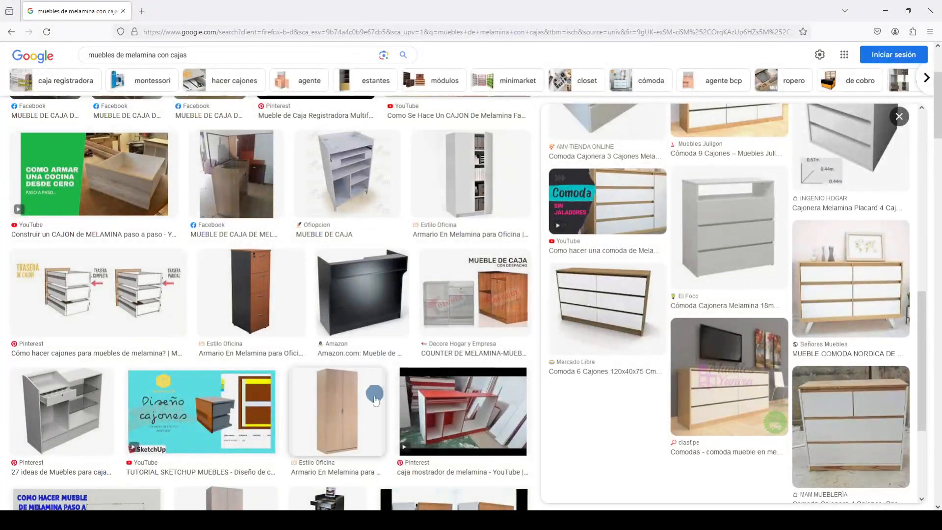
pyautogui.click(350, 412)
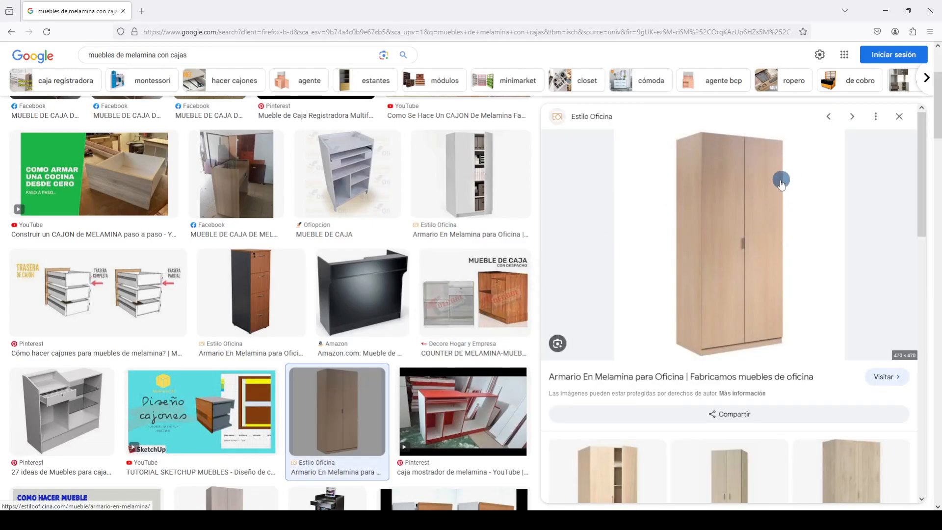
pyautogui.scroll(-2, 780, 182)
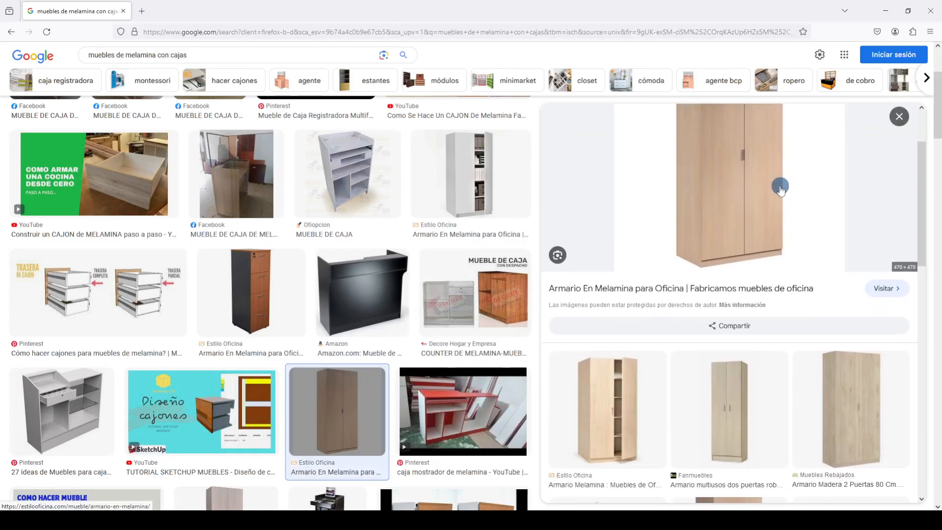
pyautogui.click(645, 403)
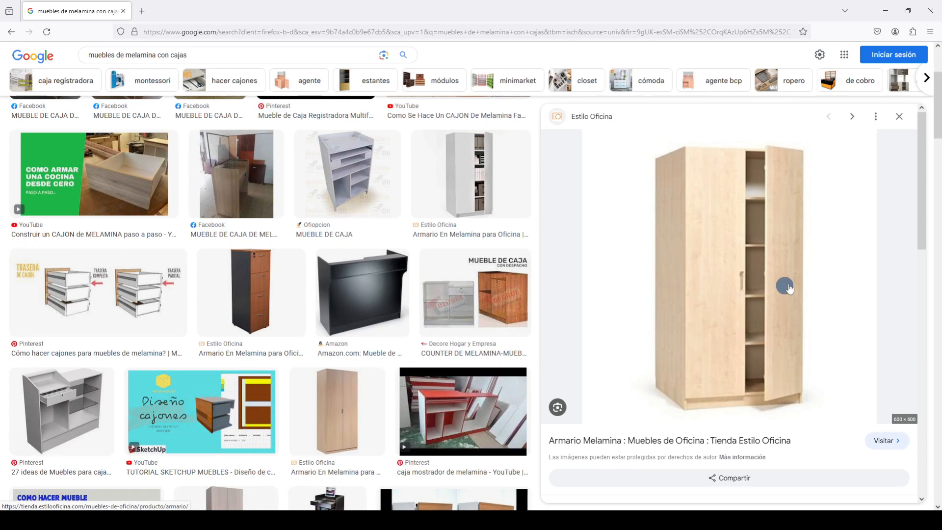
pyautogui.scroll(-5, 785, 290)
pyautogui.scroll(-2, 795, 293)
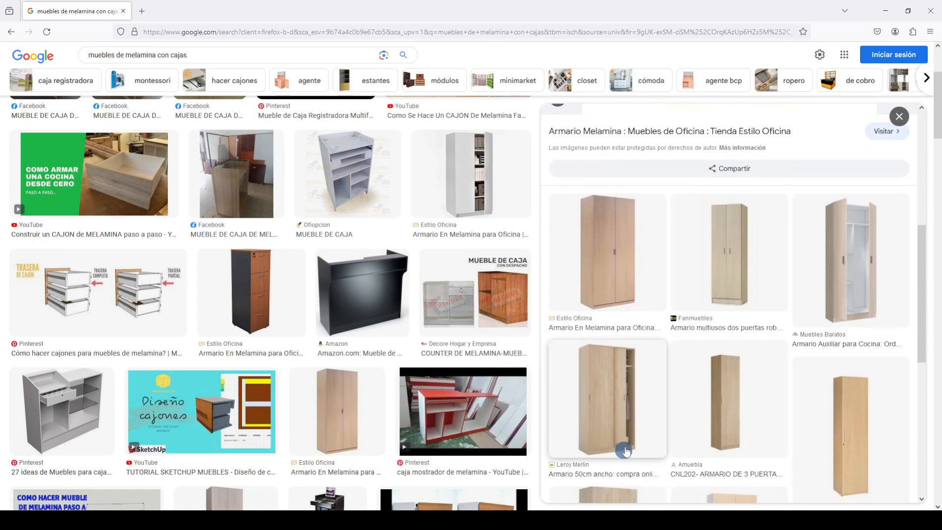
# Step: Examine the Leroy Merlin sliding-door wardrobe, the Carrefour three-door wardrobe and the open wooden wardrobe, keeping only the image results open
pyautogui.click(633, 418)
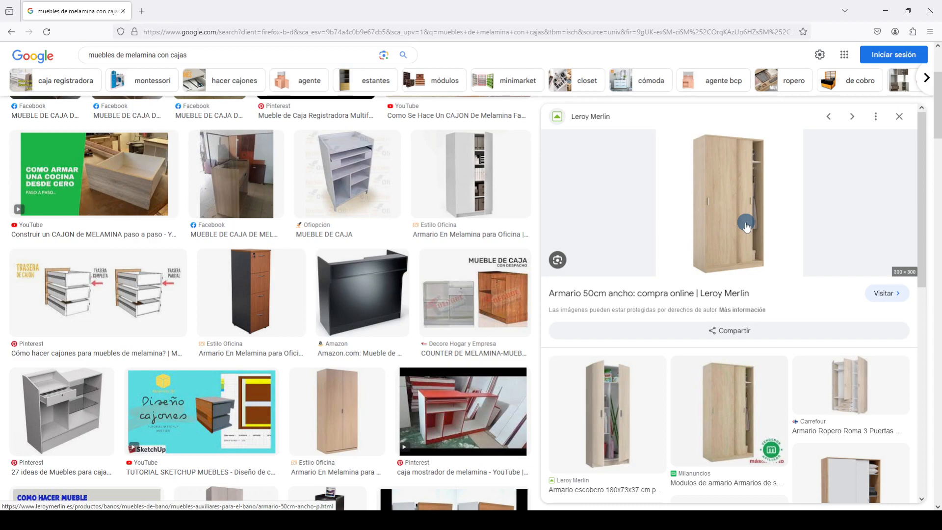
pyautogui.click(867, 377)
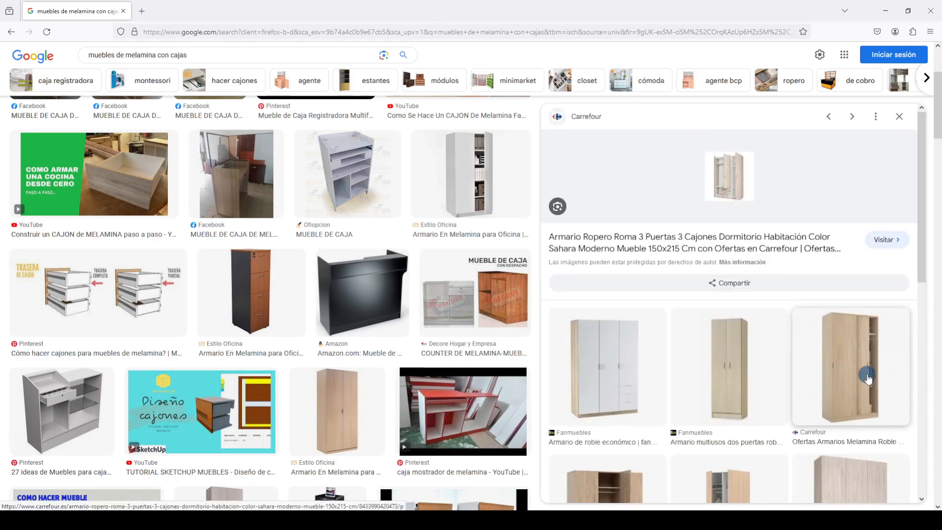
pyautogui.scroll(-2, 653, 439)
pyautogui.click(619, 441)
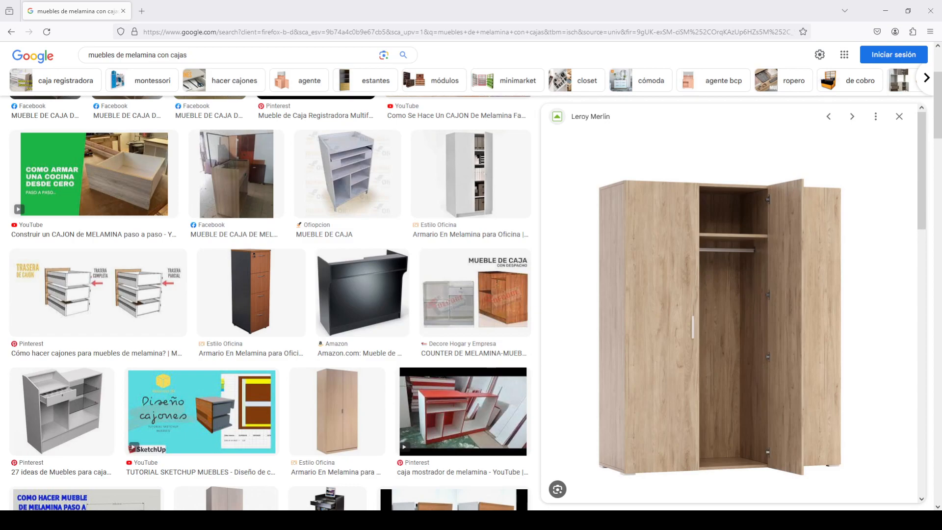
pyautogui.click(638, 284)
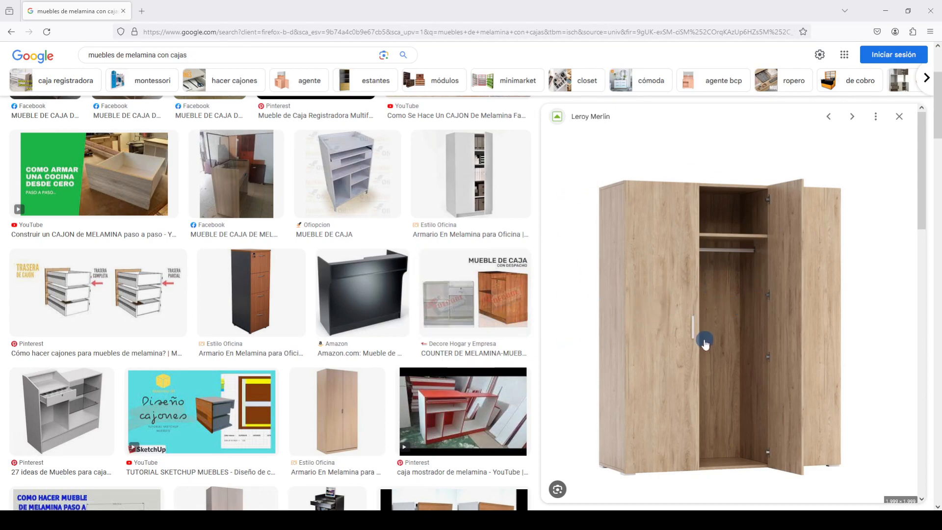
pyautogui.click(552, 297)
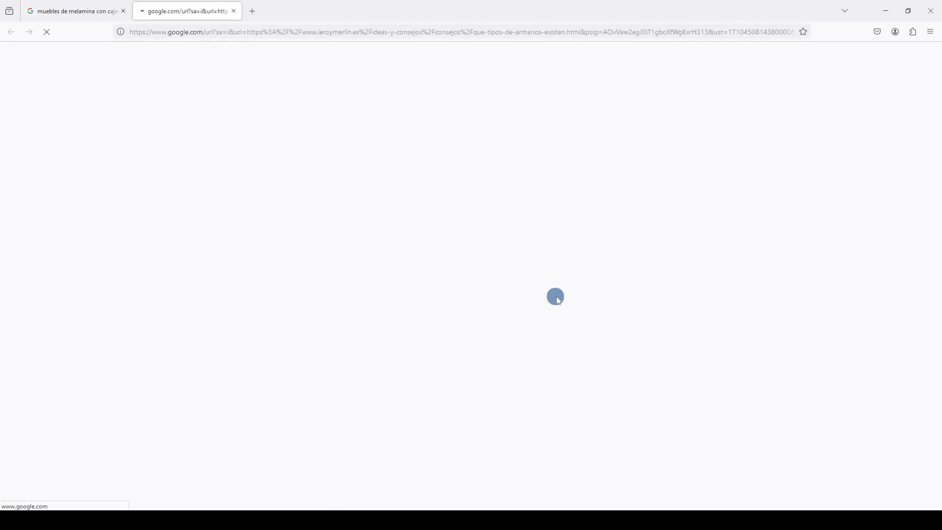
pyautogui.click(235, 12)
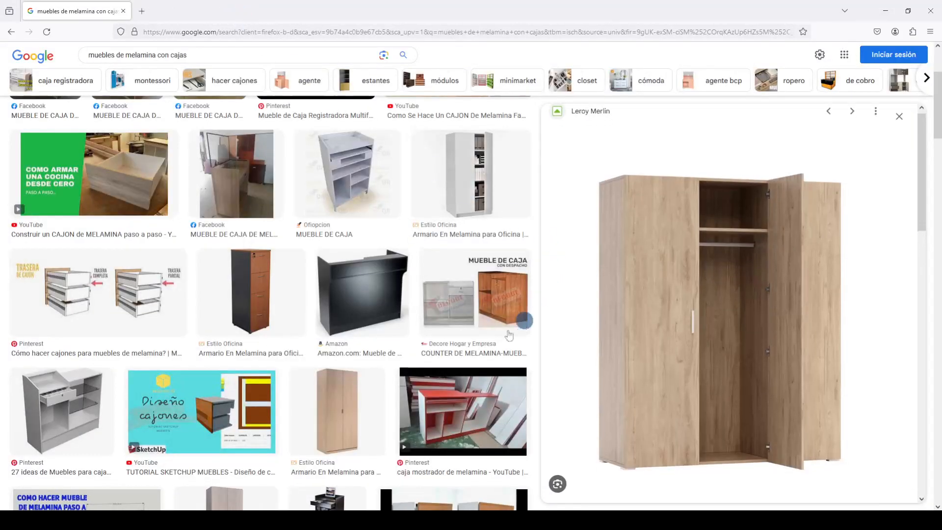
# Step: Examine the tall two-door office wardrobe, the white and oak Habitdesign cabinet and the white APCSA wardrobe, with their related images
pyautogui.scroll(-4, 236, 343)
pyautogui.click(236, 345)
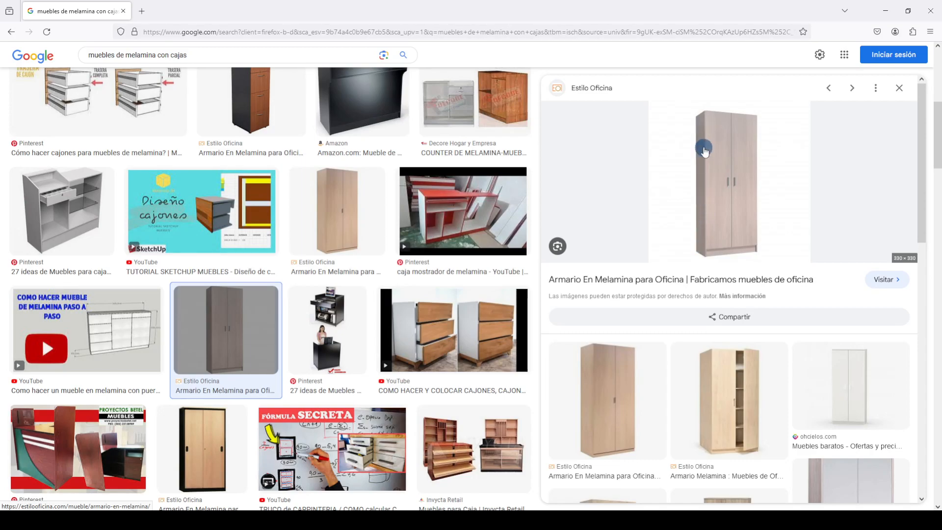
pyautogui.scroll(-4, 722, 265)
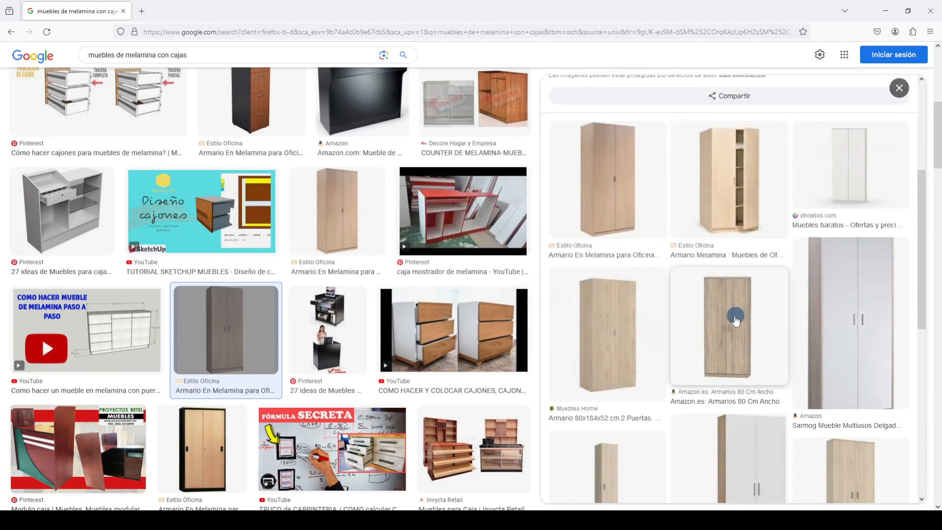
pyautogui.scroll(-2, 736, 316)
pyautogui.scroll(-1, 722, 363)
pyautogui.click(746, 376)
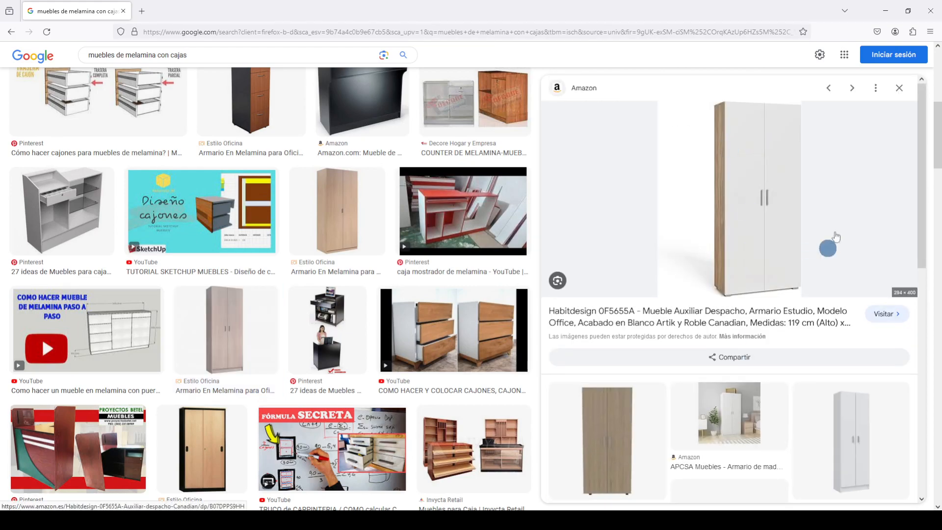
pyautogui.scroll(-5, 757, 360)
pyautogui.click(732, 185)
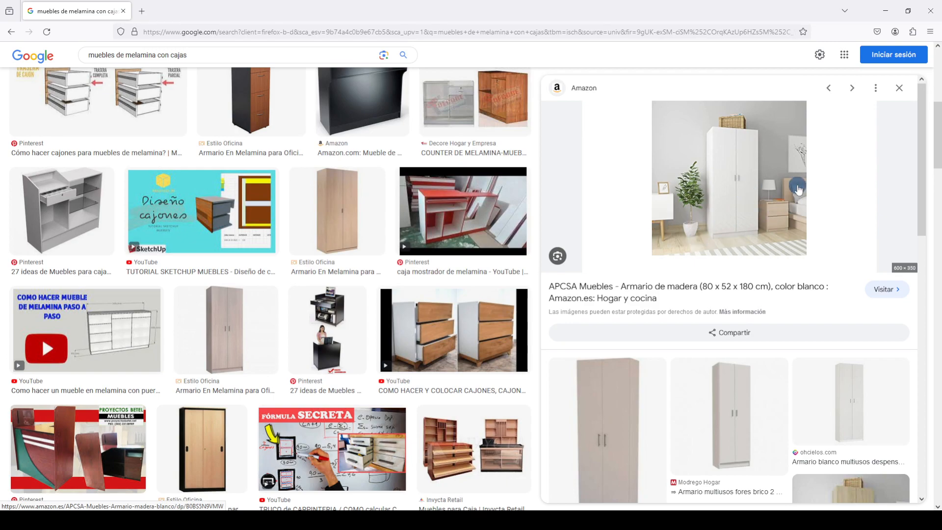
pyautogui.scroll(-10, 654, 221)
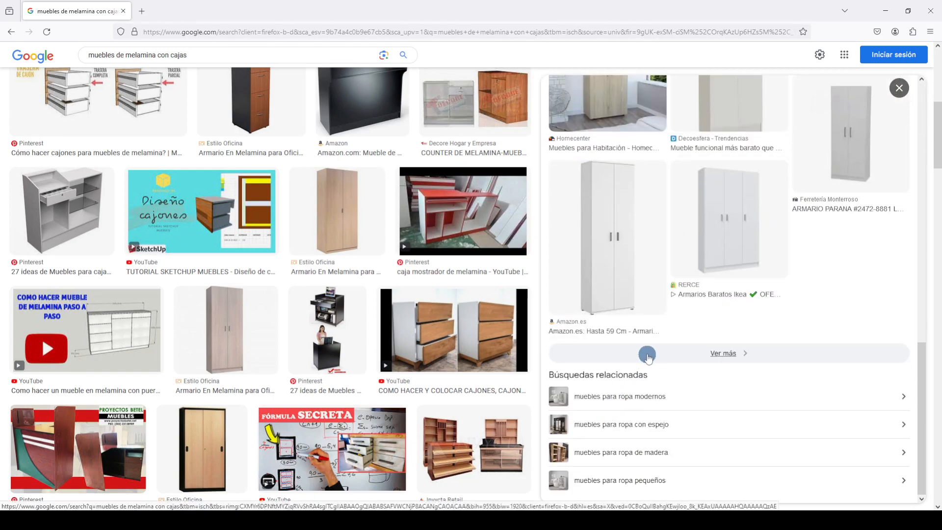
# Step: Open the complete set of images related to the white APCSA wardrobe and browse it for other door designs
pyautogui.click(647, 354)
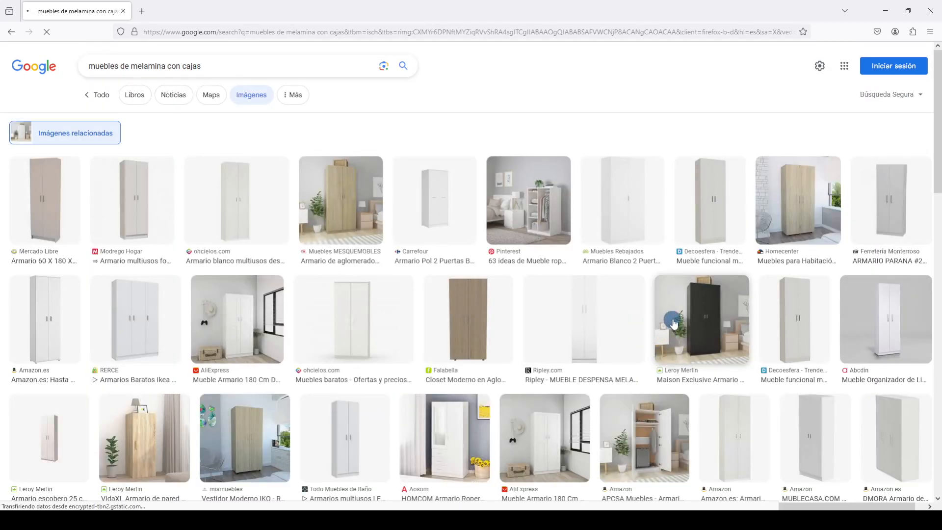
pyautogui.scroll(-2, 658, 325)
pyautogui.scroll(-7, 659, 325)
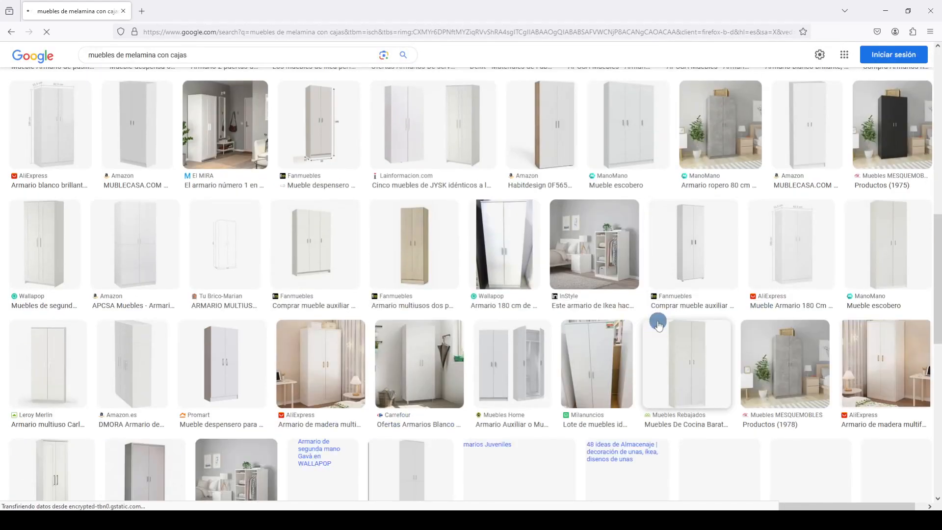
pyautogui.scroll(-5, 658, 324)
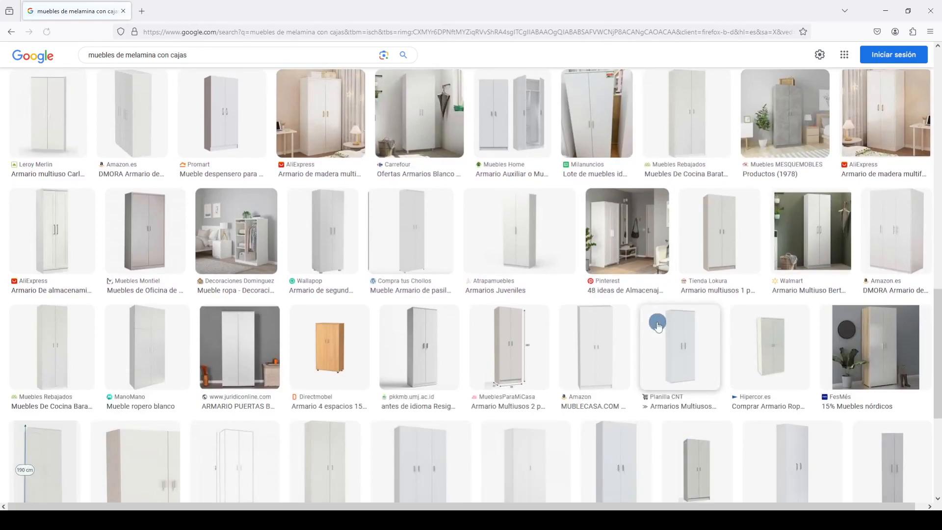
pyautogui.scroll(-5, 658, 323)
# Step: Search the images for "roperos con puertas"
pyautogui.click(206, 55)
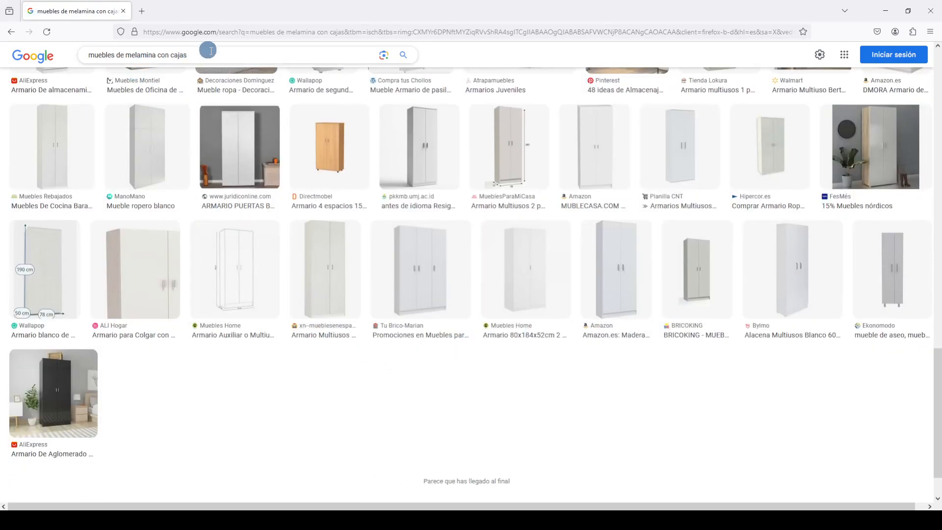
pyautogui.hotkey('ctrl', 'a')
pyautogui.write('ropero')
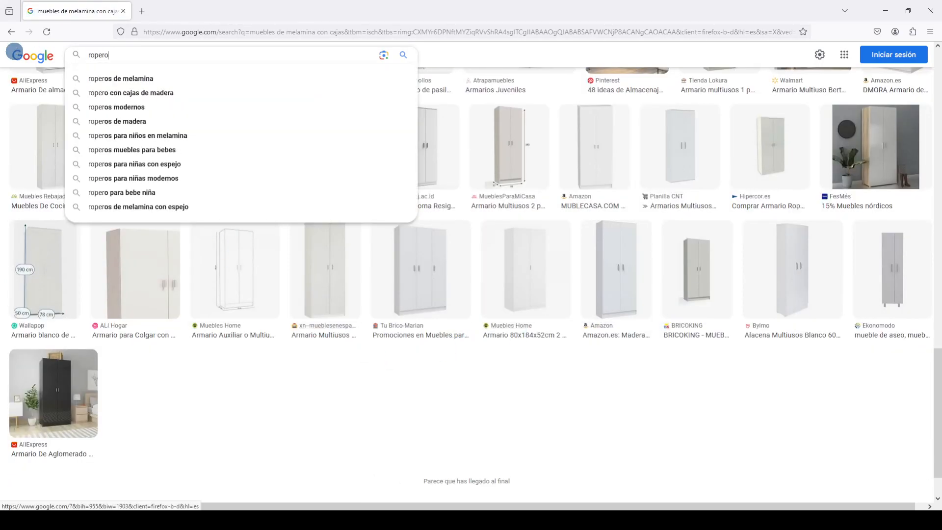
pyautogui.write('s con puertas')
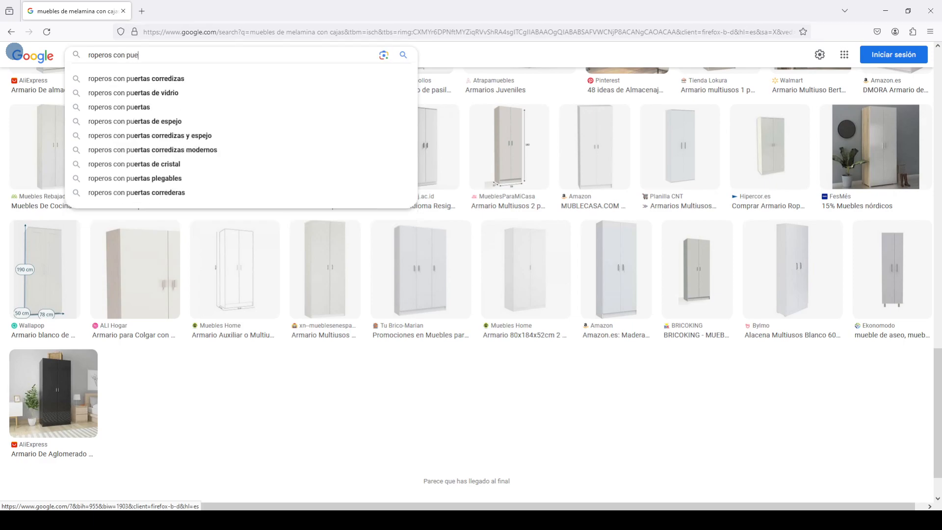
pyautogui.press('Return')
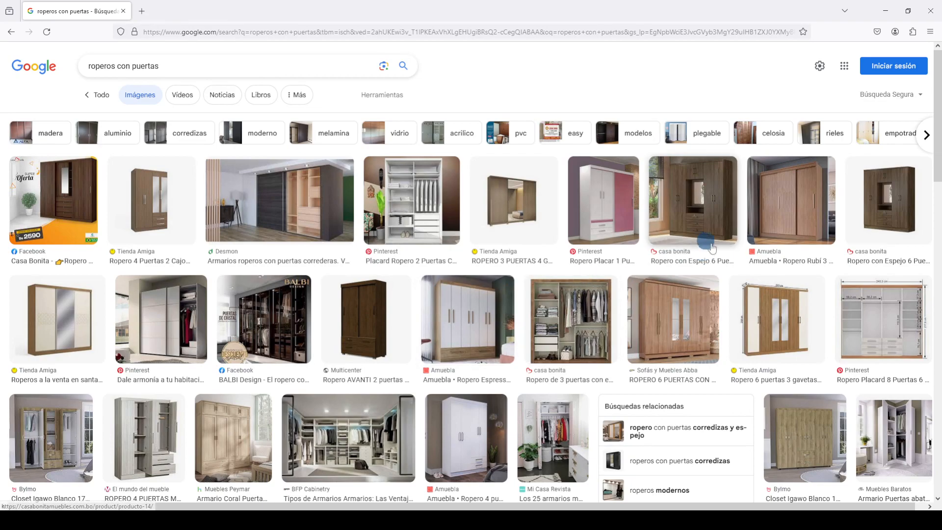
# Step: Browse the wardrobe results and preview the dark five-door Amsterdam wardrobe and the dimensioned open wardrobe with two drawers and nine shelves
pyautogui.scroll(-1, 293, 333)
pyautogui.scroll(-5, 293, 334)
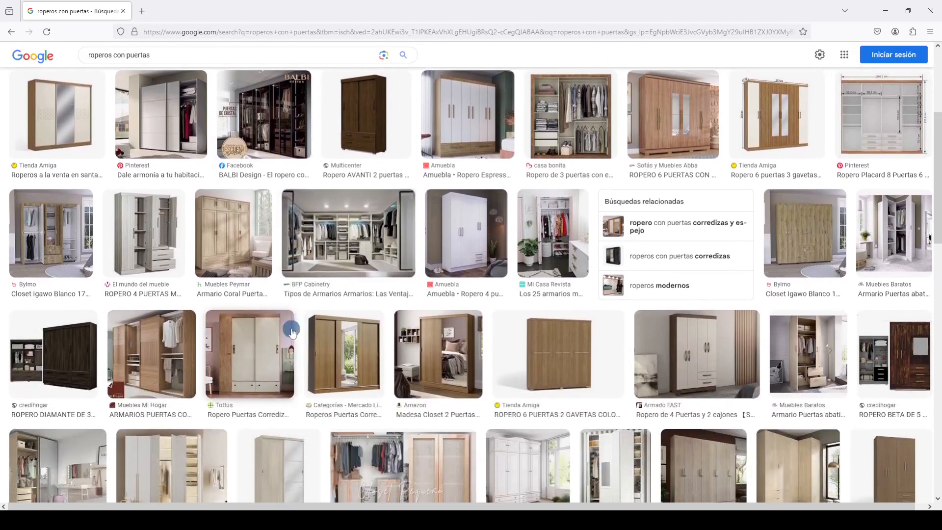
pyautogui.scroll(-3, 292, 333)
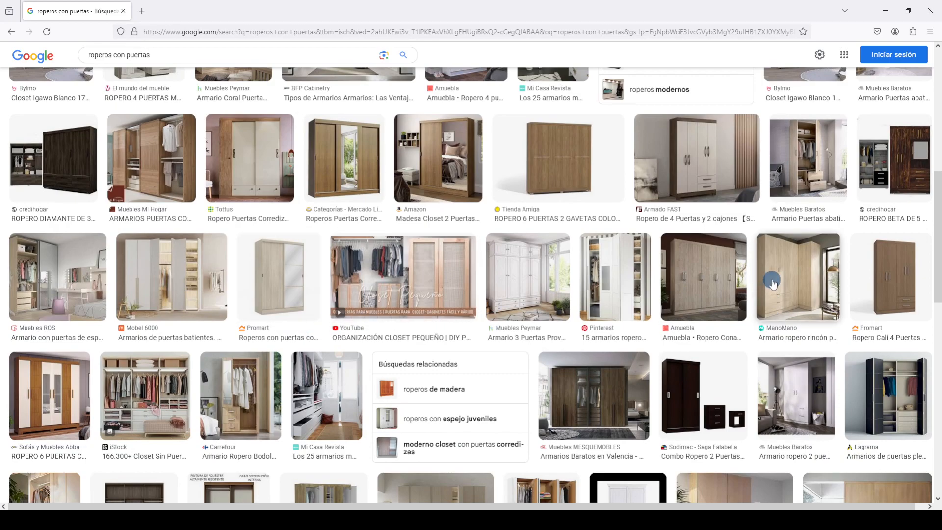
pyautogui.scroll(-6, 772, 283)
pyautogui.scroll(-1, 773, 283)
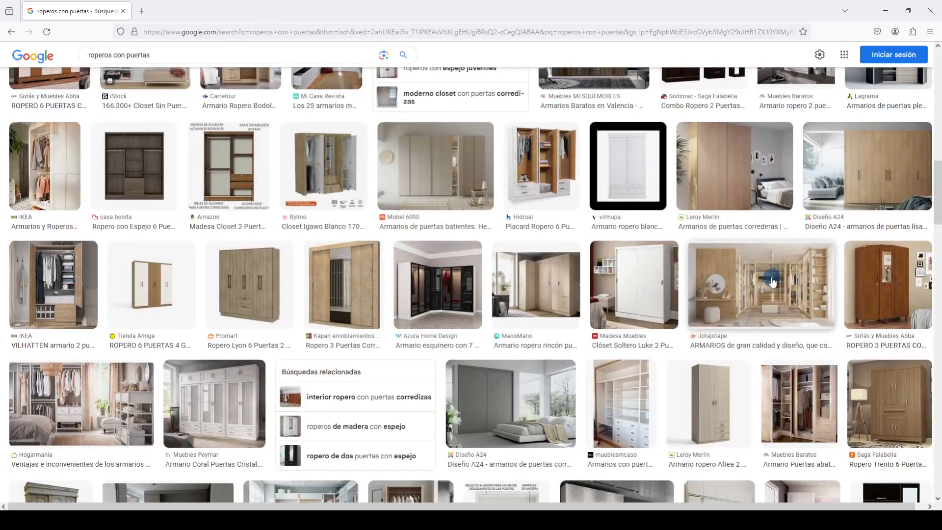
pyautogui.scroll(-5, 773, 283)
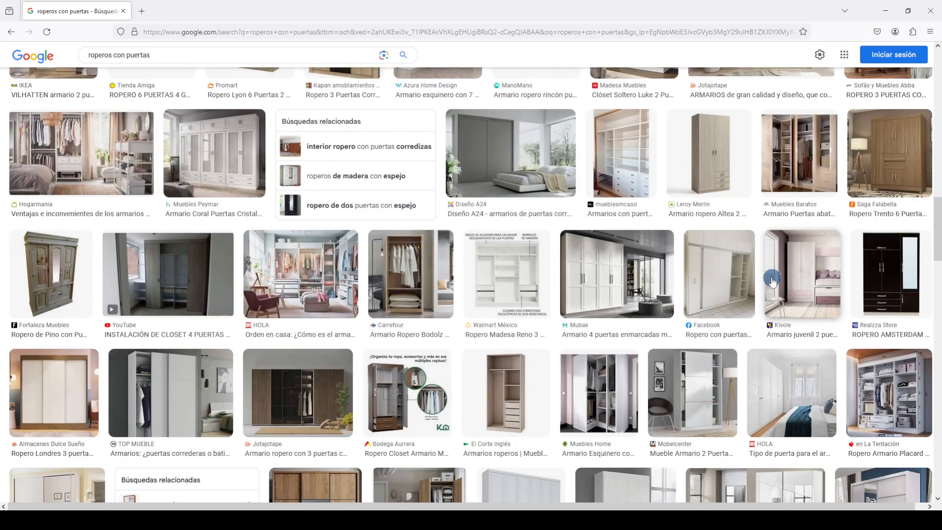
pyautogui.scroll(-4, 773, 281)
pyautogui.click(888, 96)
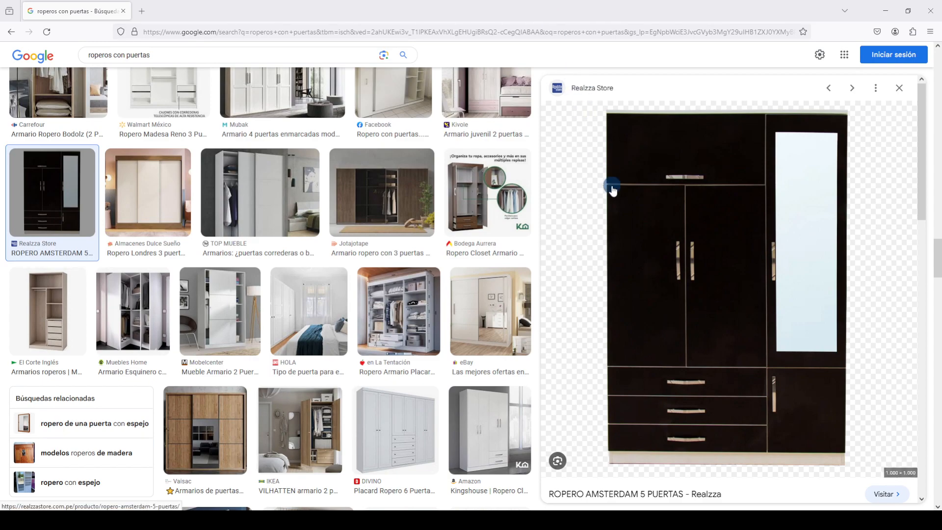
pyautogui.click(378, 309)
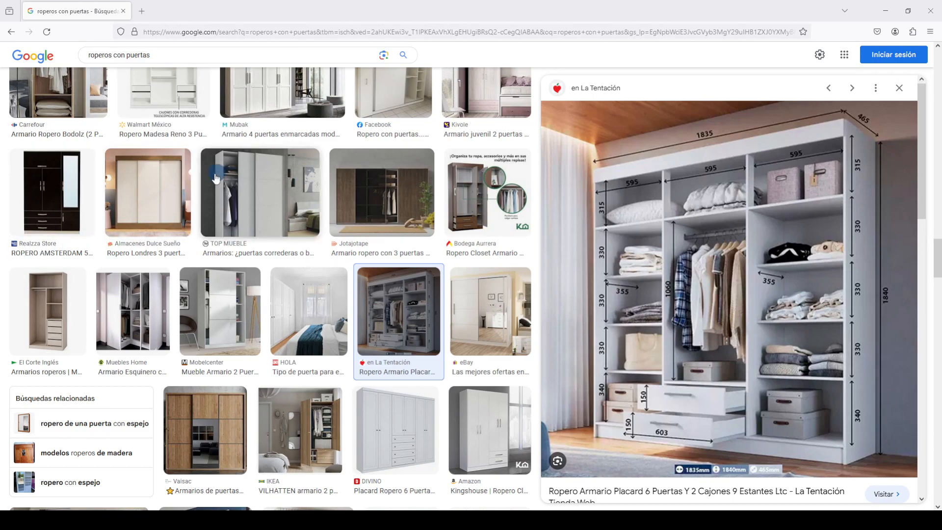
# Step: Preview the Londres three-door wardrobe, the Top Mueble sliding-door wardrobe, the eBay mirrored wardrobe and the Bodega Aurrera closet with two drawers
pyautogui.click(148, 193)
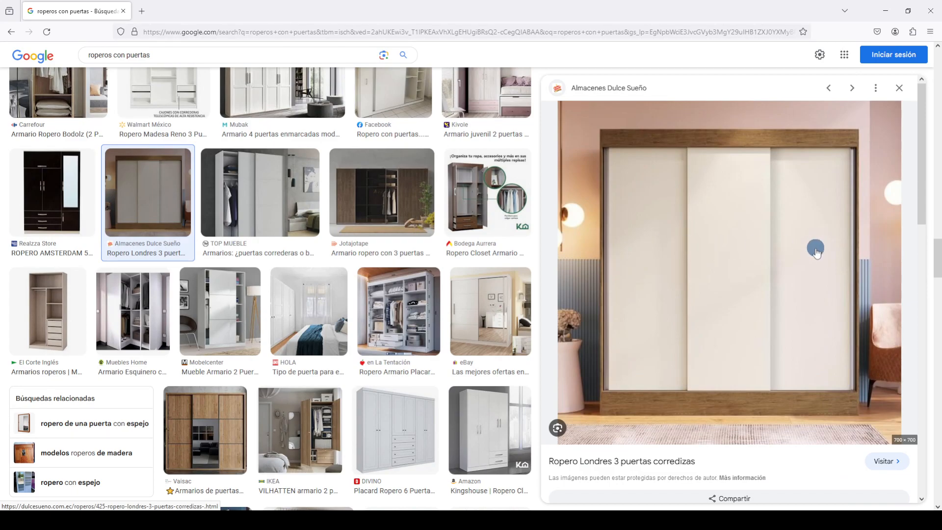
pyautogui.press('Right')
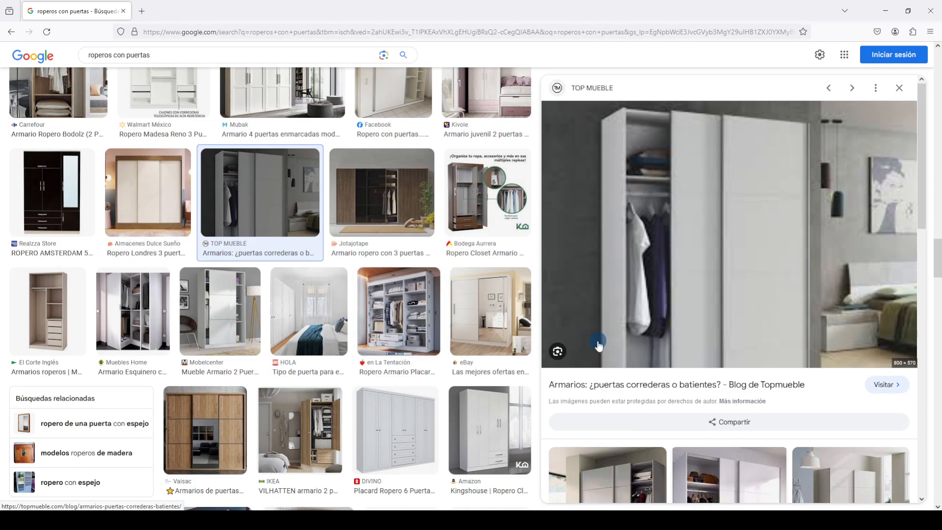
pyautogui.click(485, 325)
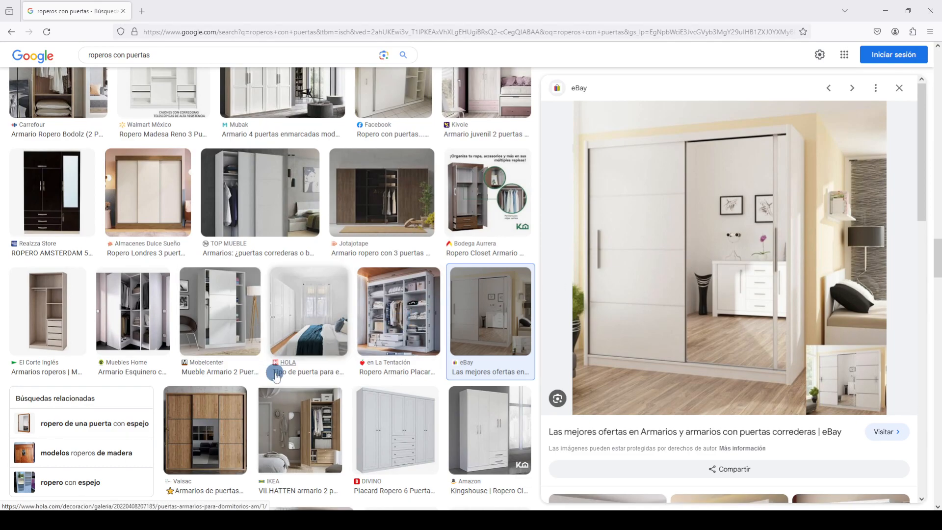
pyautogui.click(476, 241)
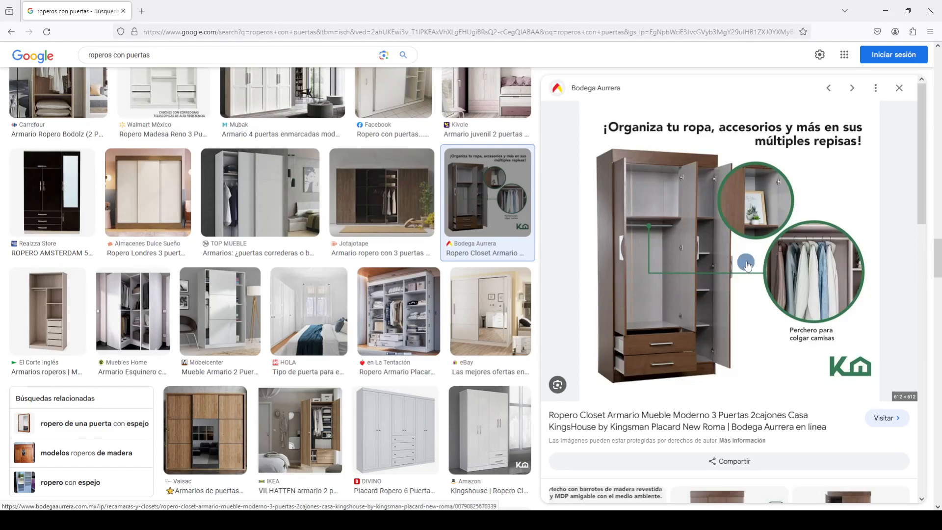
# Step: Switch back to SketchUp and display the floating Medidas measurement box
pyautogui.click(885, 10)
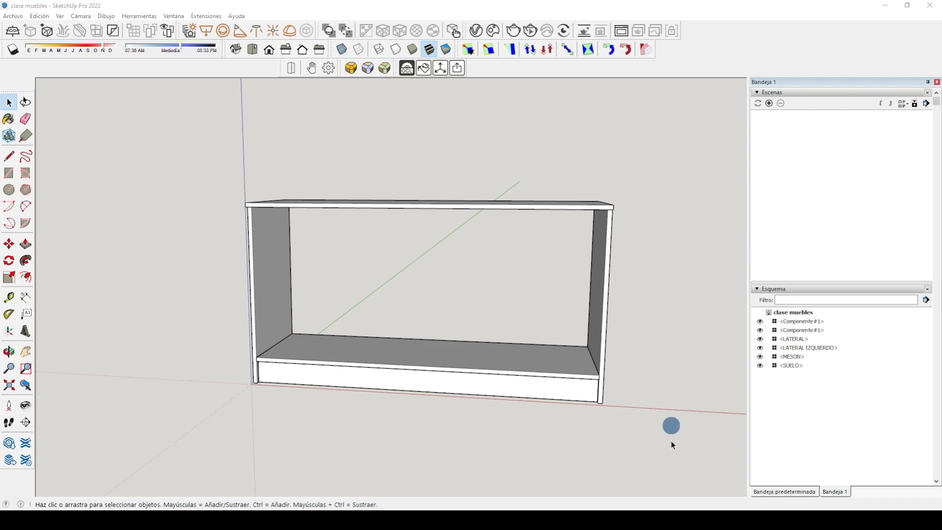
pyautogui.click(639, 457)
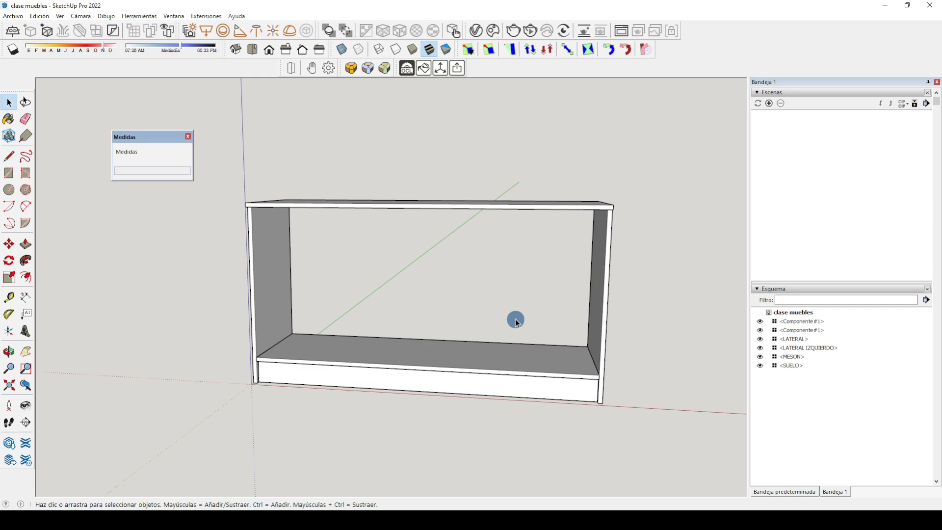
# Step: Place a Tape Measure guide along the red axis on the cabinet floor, 50 cm from the inner face of the left side panel
pyautogui.click(14, 297)
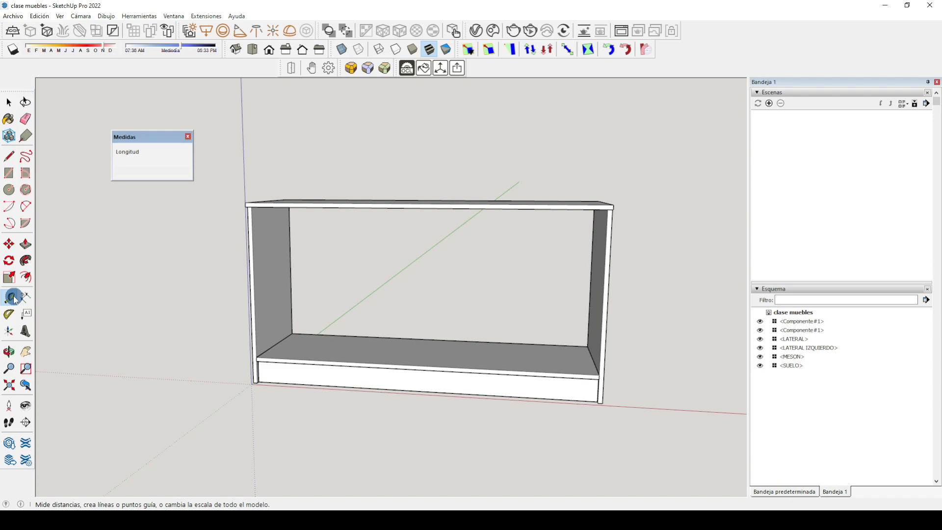
pyautogui.click(11, 297)
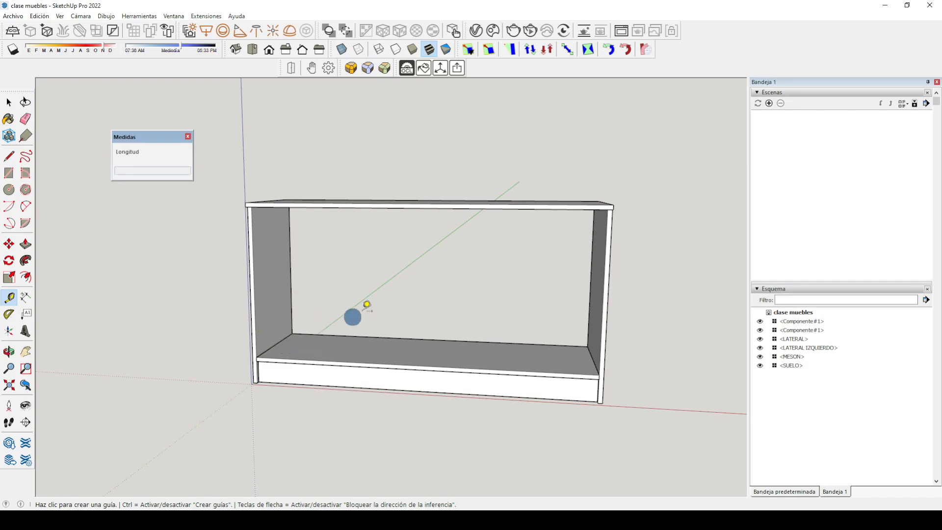
pyautogui.click(283, 339)
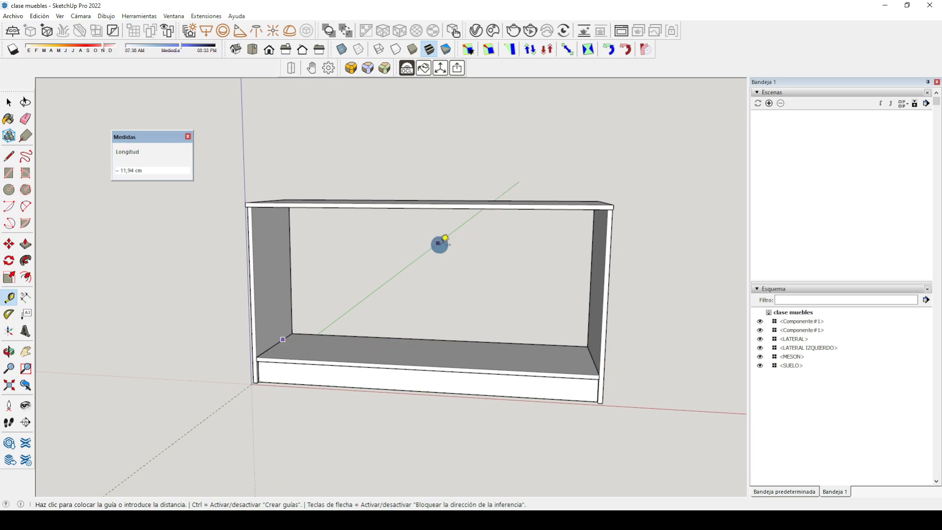
pyautogui.moveTo(455, 252); pyautogui.dragTo(483, 219, button='middle')
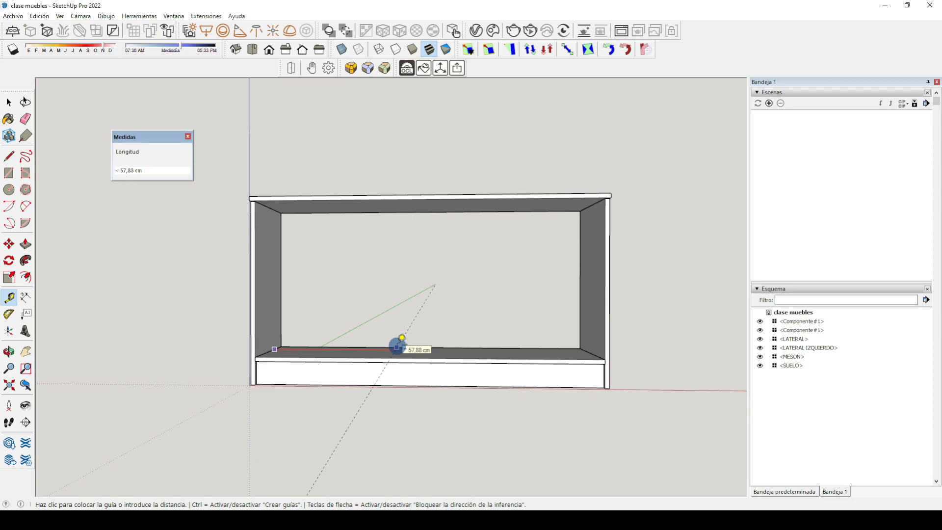
pyautogui.moveTo(397, 347); pyautogui.dragTo(407, 324, button='middle')
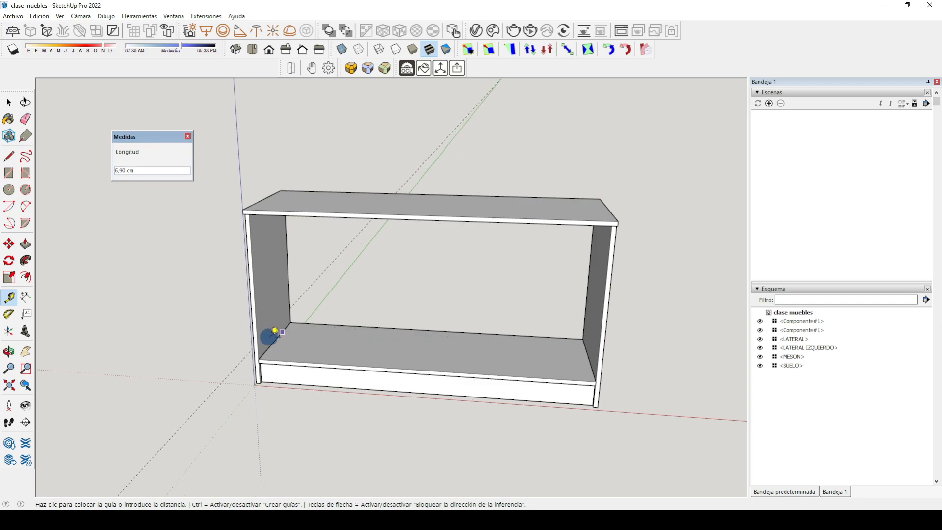
pyautogui.click(280, 333)
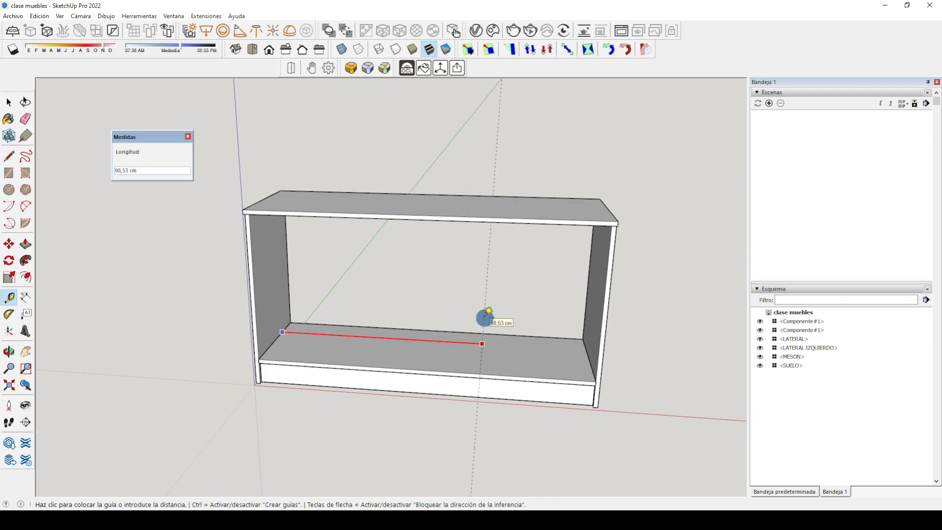
pyautogui.press('Up')
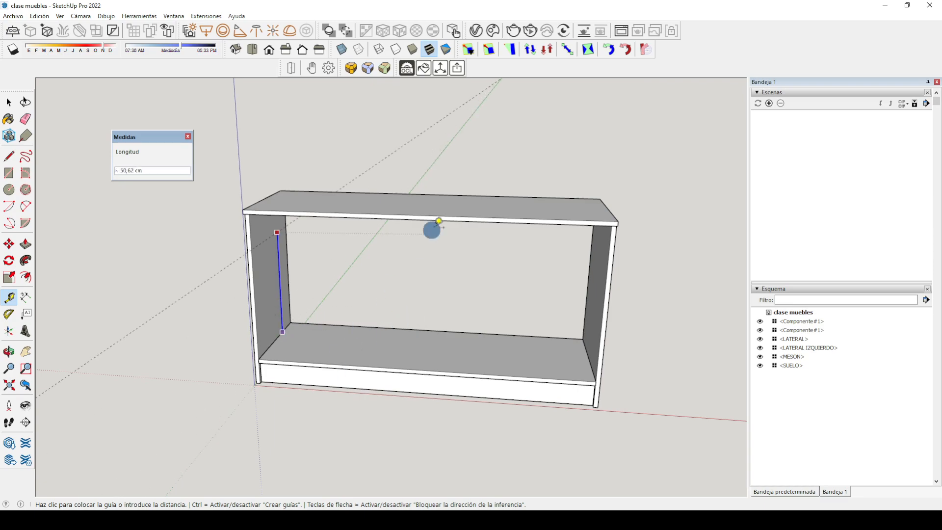
pyautogui.click(352, 322)
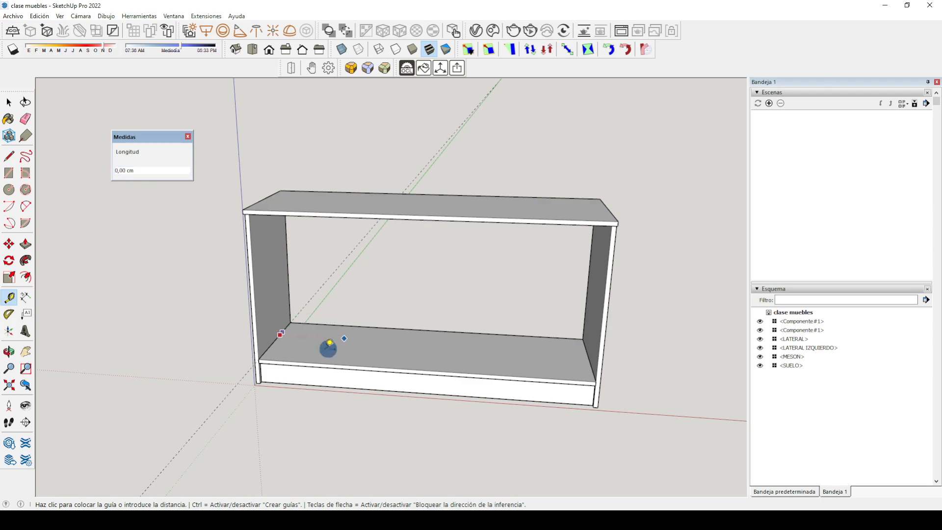
pyautogui.press('Right')
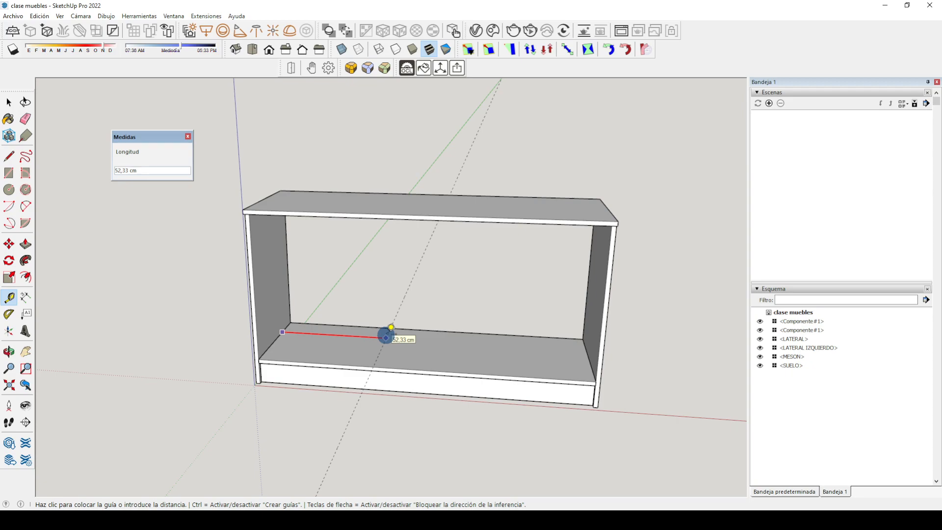
pyautogui.write('50')
pyautogui.press('Return')
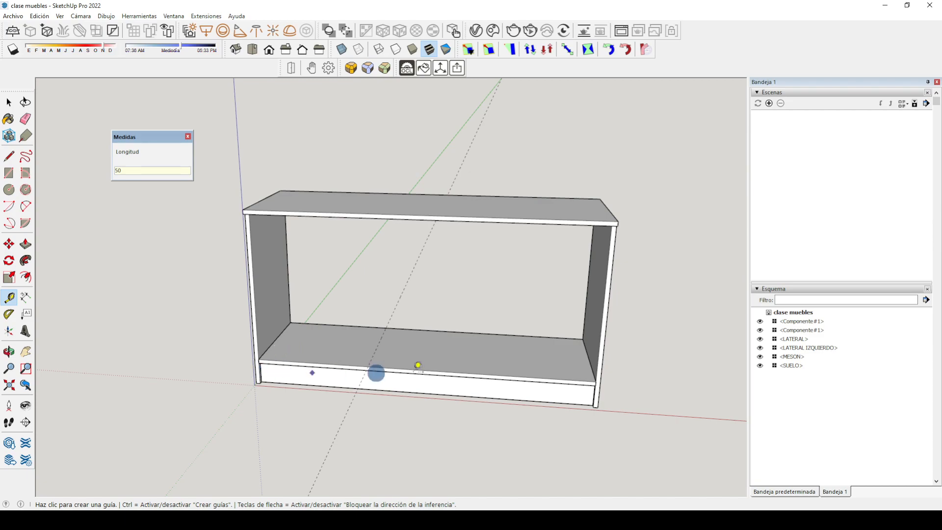
# Step: Add a second parallel guide 1,8 cm further from the left side panel than the 50 cm guide
pyautogui.moveTo(591, 307); pyautogui.dragTo(589, 204, button='middle')
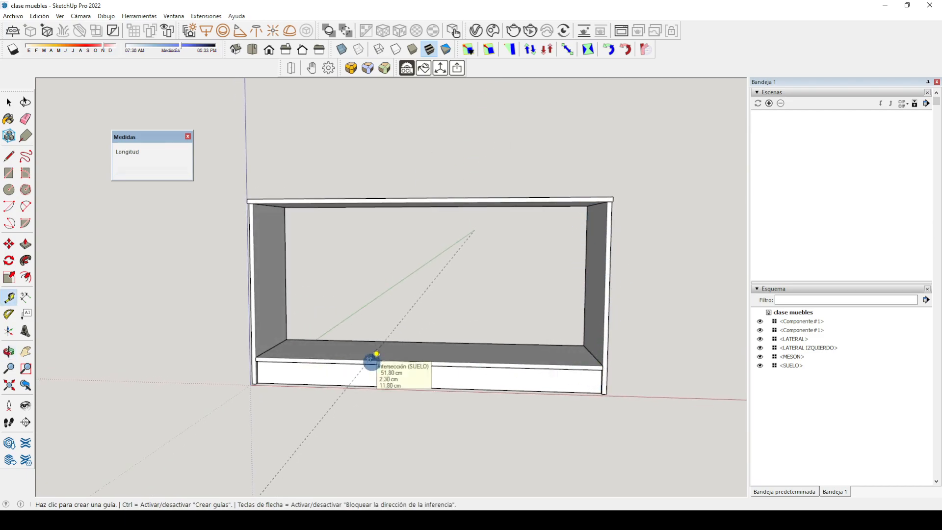
pyautogui.moveTo(446, 339); pyautogui.dragTo(437, 395, button='middle')
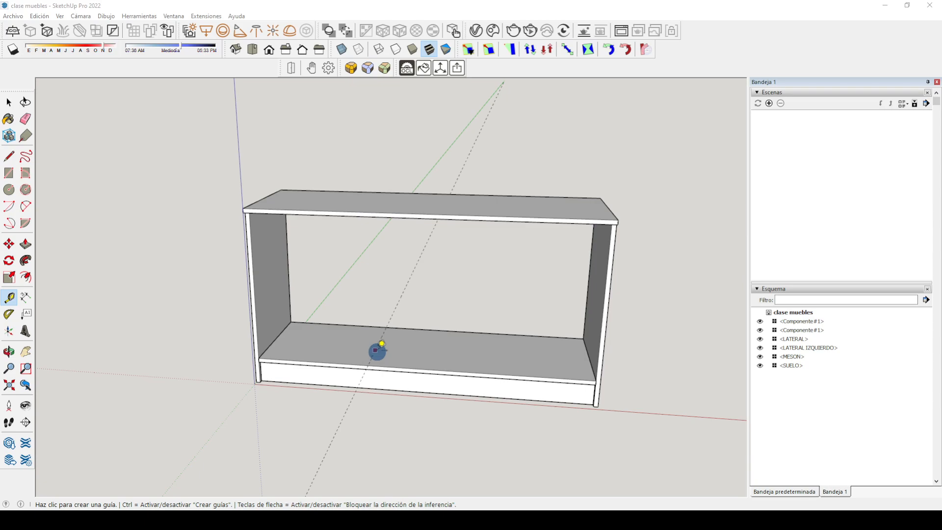
pyautogui.click(375, 350)
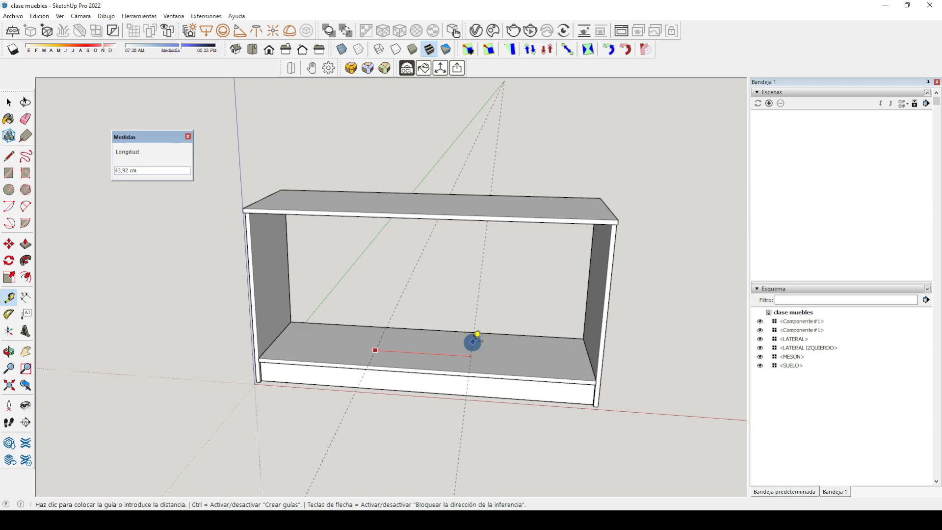
pyautogui.write('1,8')
pyautogui.press('Return')
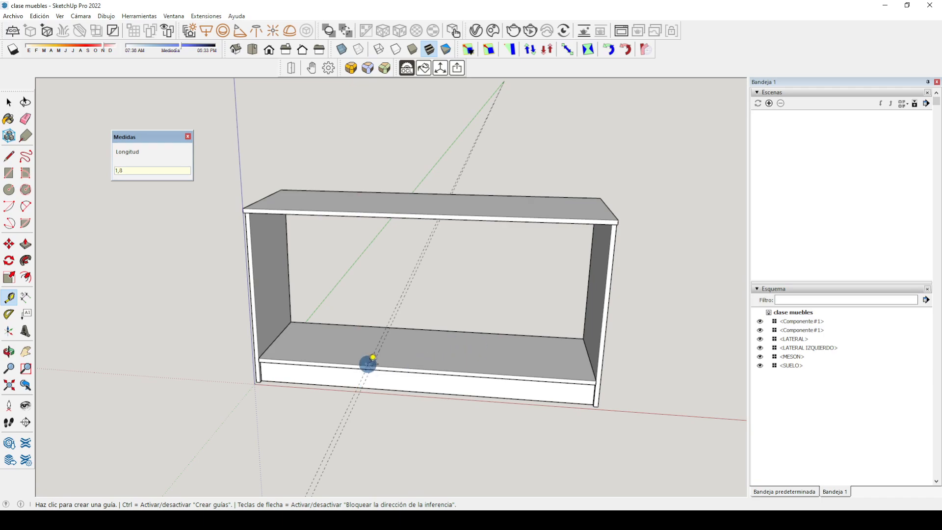
# Step: Draw a 1,80 by 47,70 cm rectangle on the cabinet floor between the two guides, from the back edge to the front edge
pyautogui.moveTo(397, 328)
pyautogui.mouseDown(button='middle')
pyautogui.moveTo(383, 385)
pyautogui.moveTo(389, 315)
pyautogui.mouseUp(button='middle')
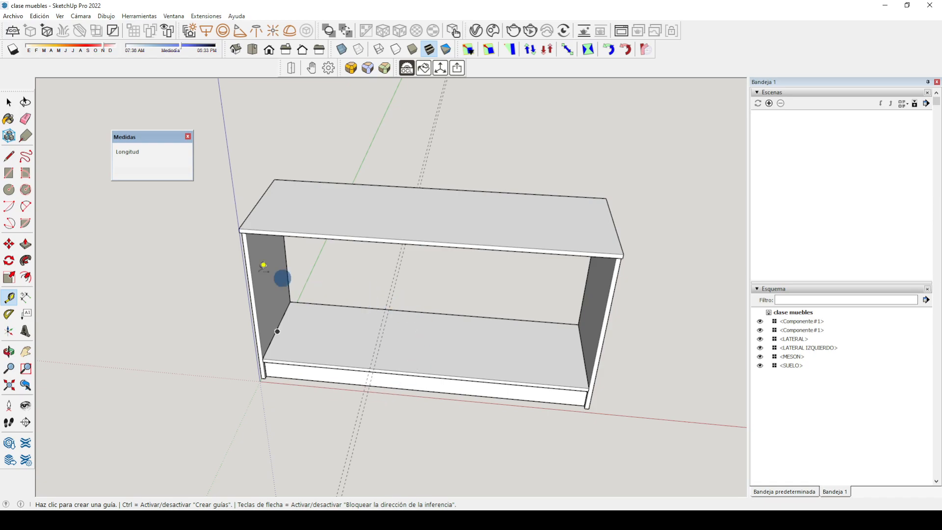
pyautogui.click(6, 174)
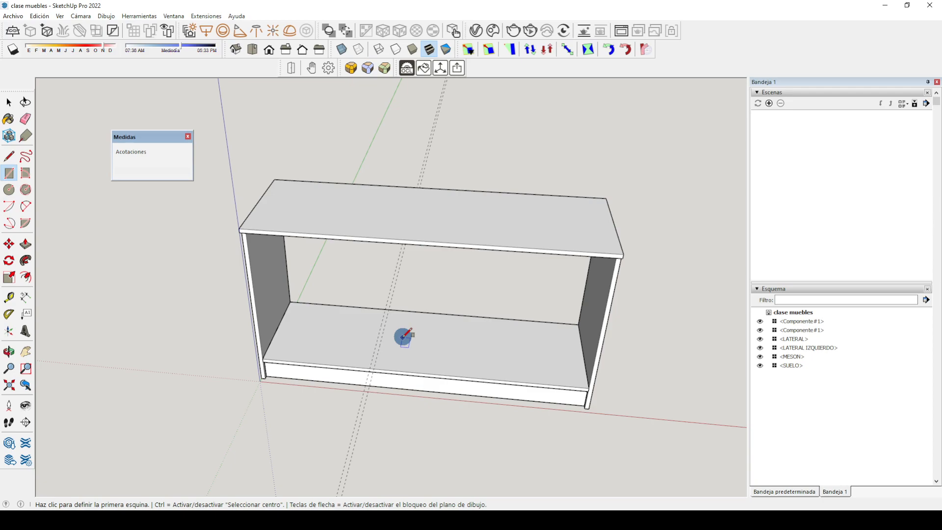
pyautogui.click(187, 137)
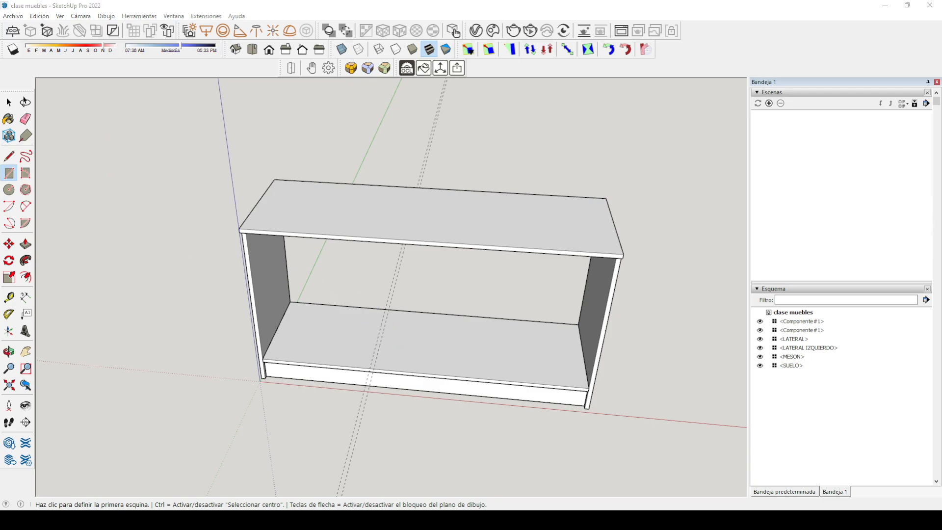
pyautogui.click(386, 310)
pyautogui.click(372, 368)
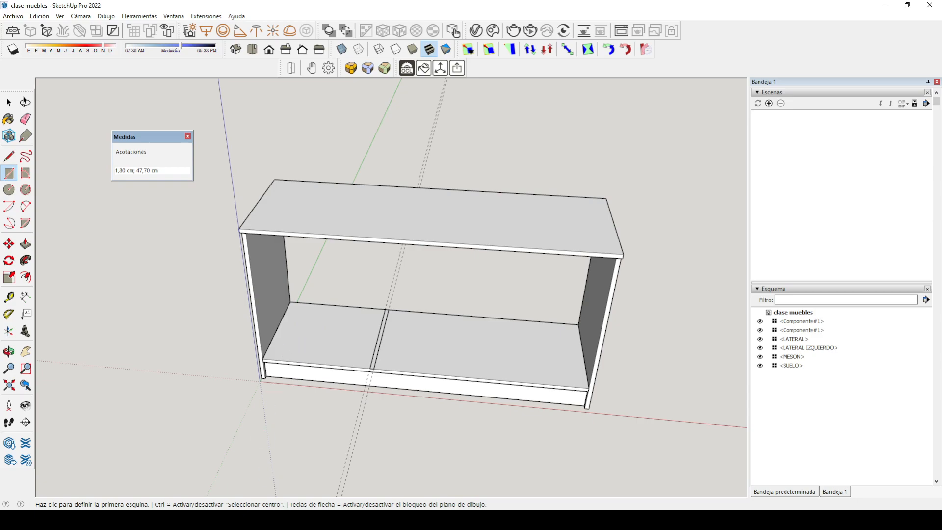
# Step: Push/Pull the narrow rectangle up 66,40 cm to the underside of the countertop to form the vertical divider
pyautogui.click(25, 244)
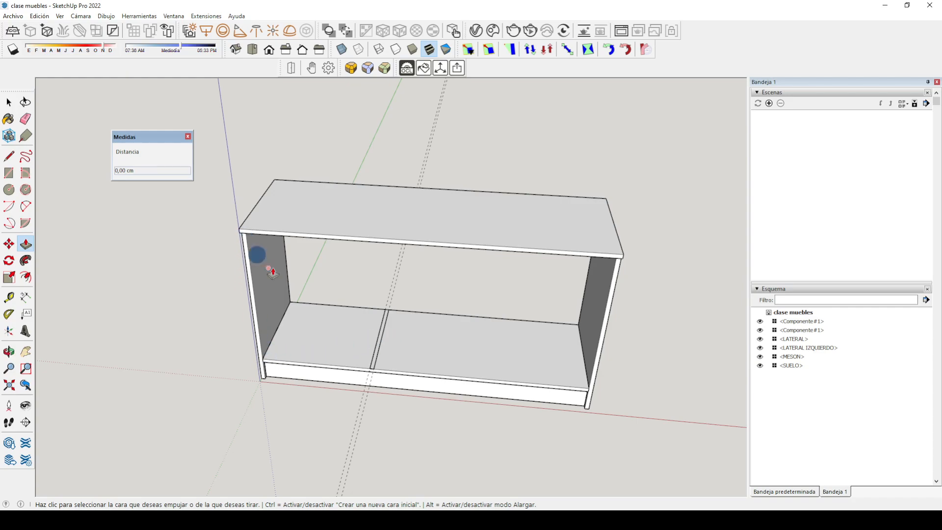
pyautogui.click(375, 364)
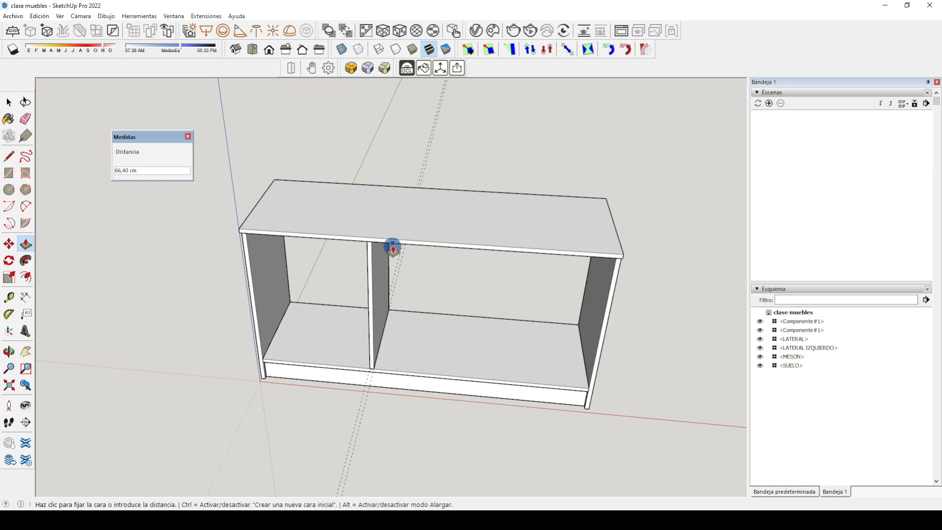
pyautogui.click(393, 248)
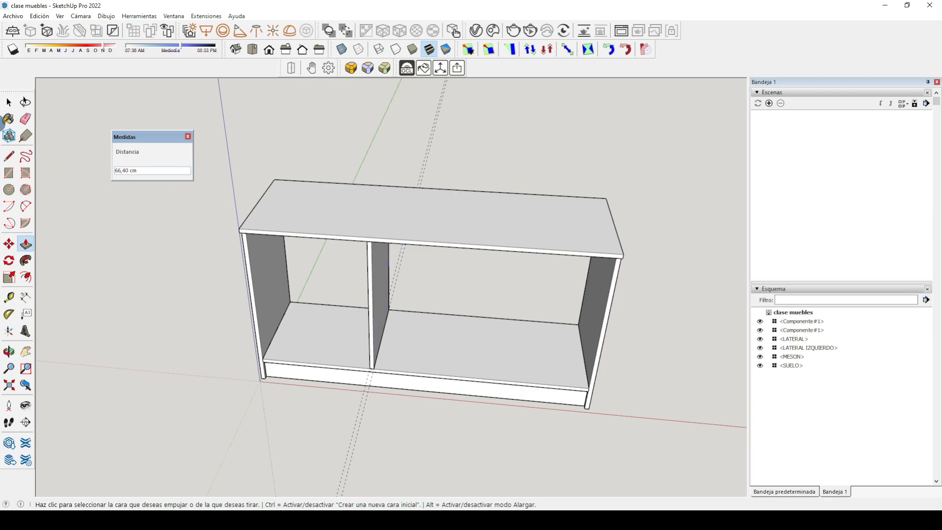
# Step: Select the whole vertical divider and turn it into a component named PARANTE
pyautogui.click(9, 102)
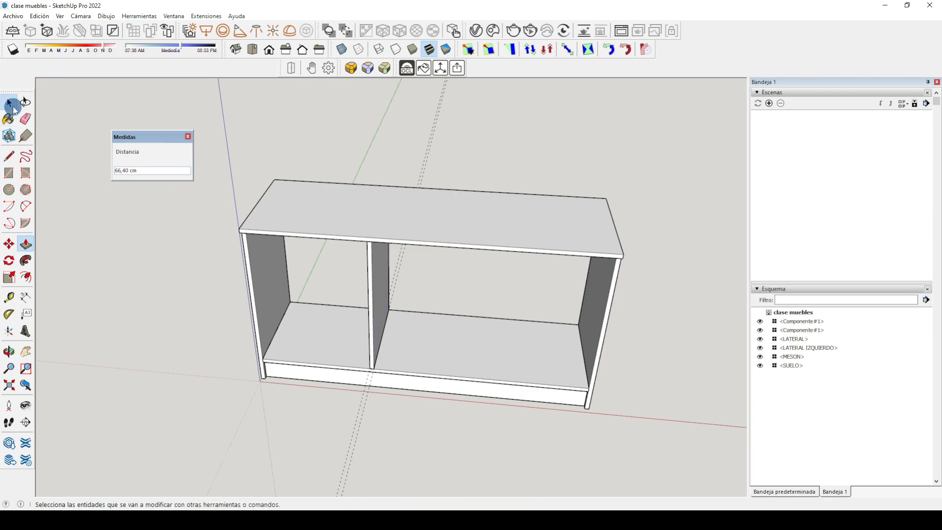
pyautogui.click(384, 275)
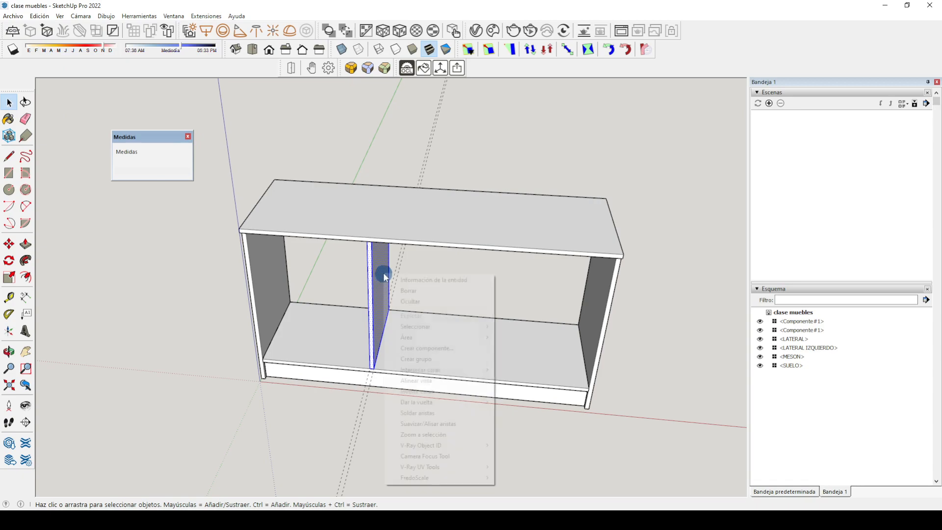
pyautogui.rightClick(383, 272)
pyautogui.click(423, 351)
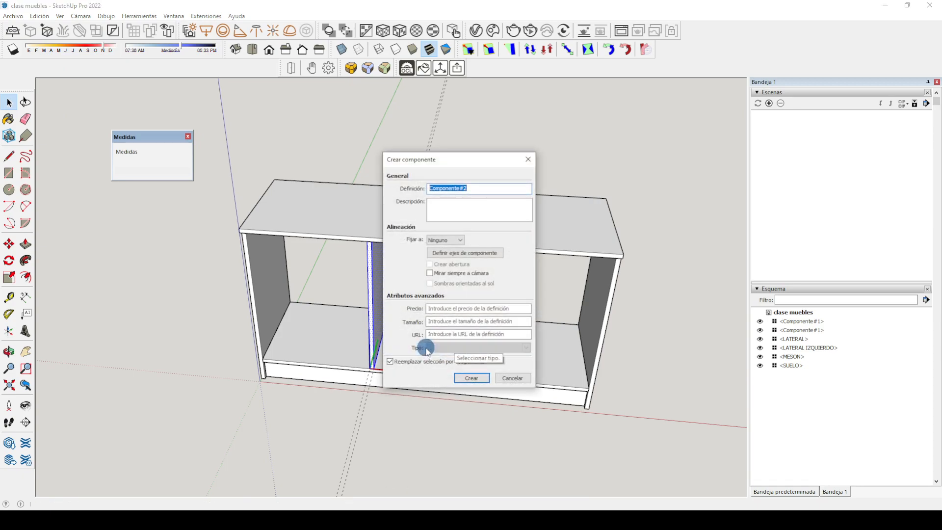
pyautogui.write('PARANTE')
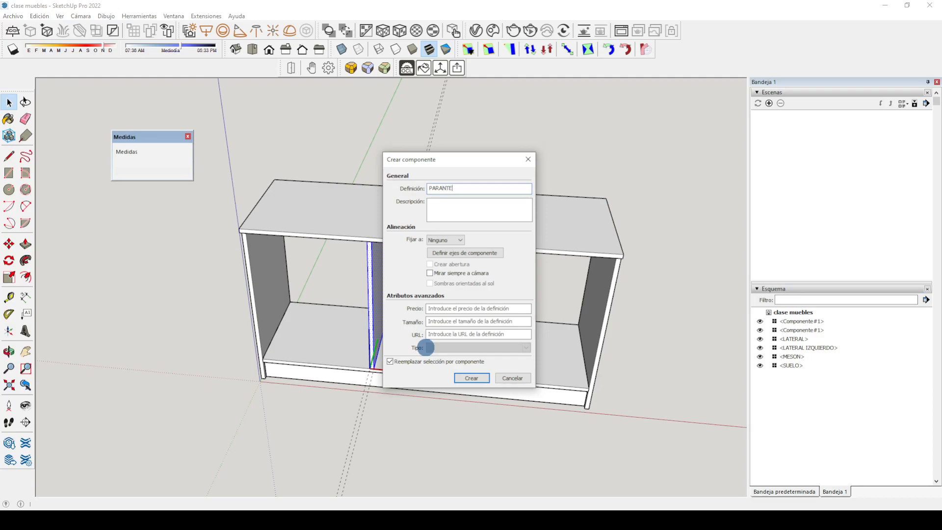
pyautogui.click(475, 378)
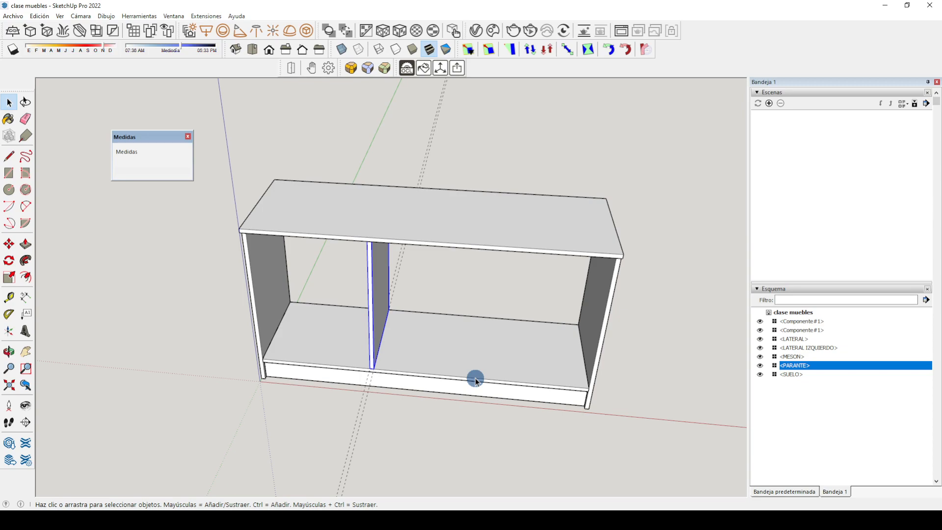
# Step: Edit the PARANTE component and Push/Pull its upper end through the countertop, flush with the countertop's upper face
pyautogui.moveTo(566, 378); pyautogui.dragTo(547, 305, button='middle')
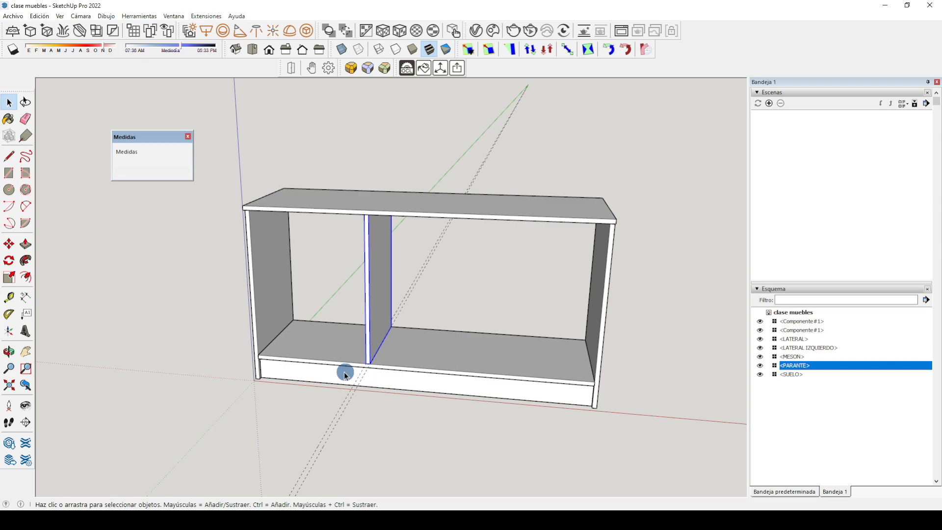
pyautogui.doubleClick(387, 262)
pyautogui.press('p')
pyautogui.moveTo(381, 271); pyautogui.dragTo(378, 246, button='middle')
pyautogui.click(374, 211)
pyautogui.click(408, 213)
pyautogui.press('space')
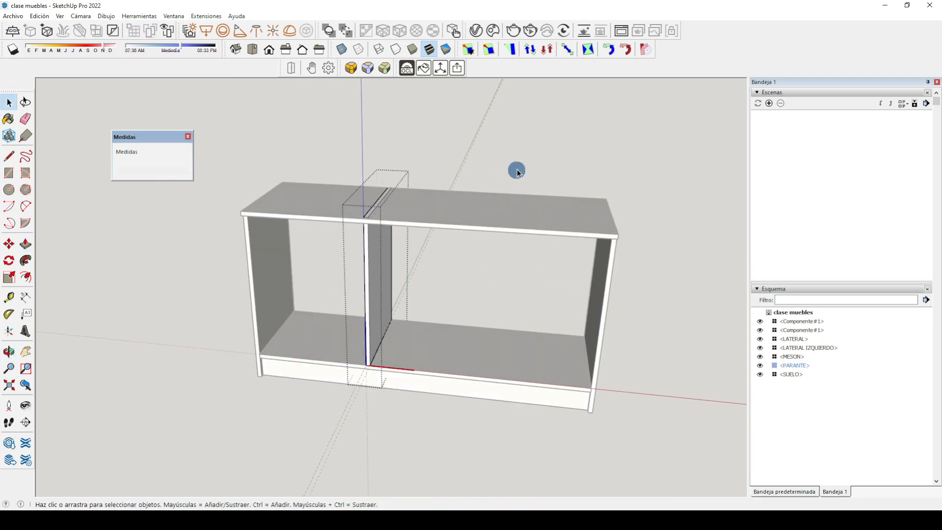
pyautogui.click(510, 174)
pyautogui.moveTo(449, 234); pyautogui.dragTo(393, 331, button='middle')
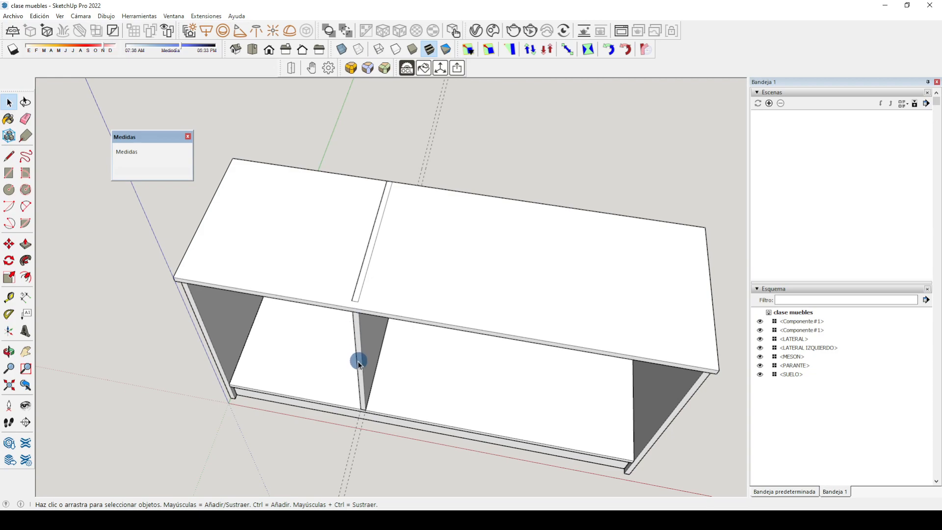
# Step: Edit the PARANTE component and Push/Pull its upper end down 1,80 cm to the underside of the countertop
pyautogui.moveTo(368, 361); pyautogui.dragTo(470, 144, button='middle')
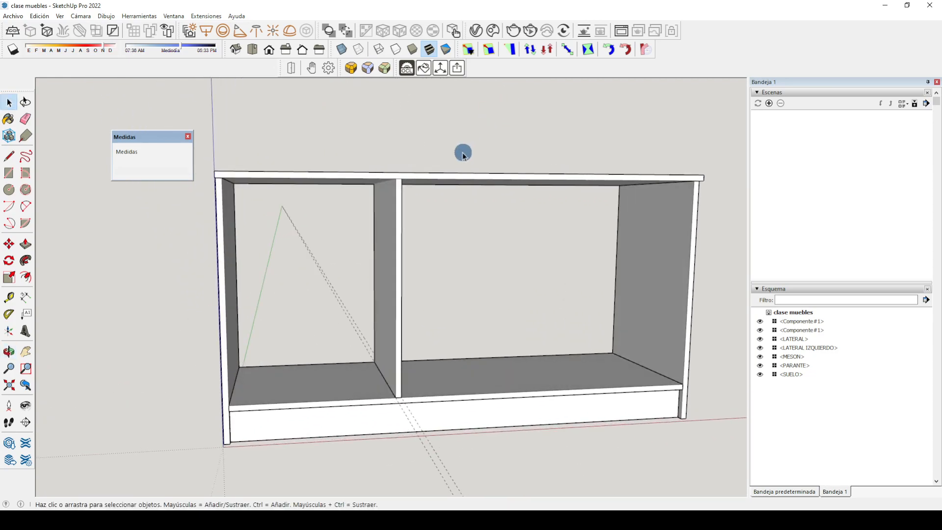
pyautogui.scroll(3, 399, 143)
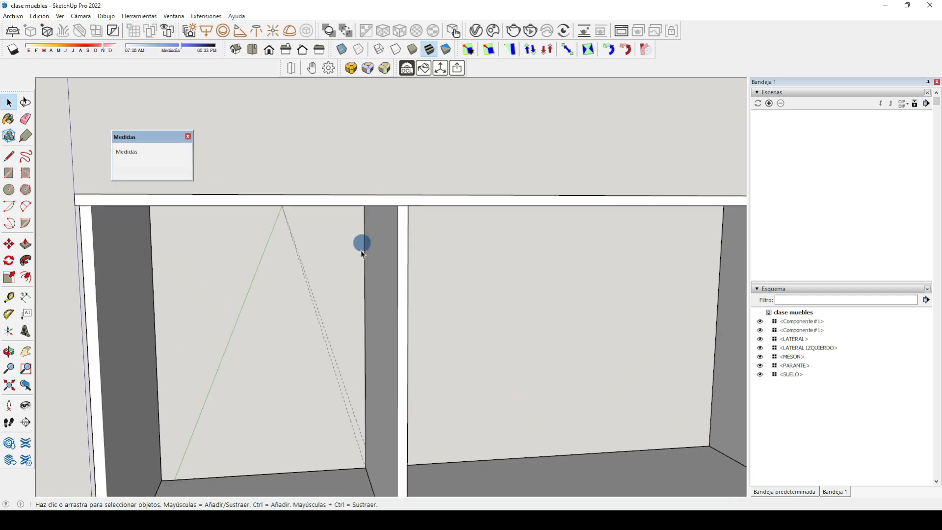
pyautogui.moveTo(417, 241); pyautogui.dragTo(498, 147, button='middle')
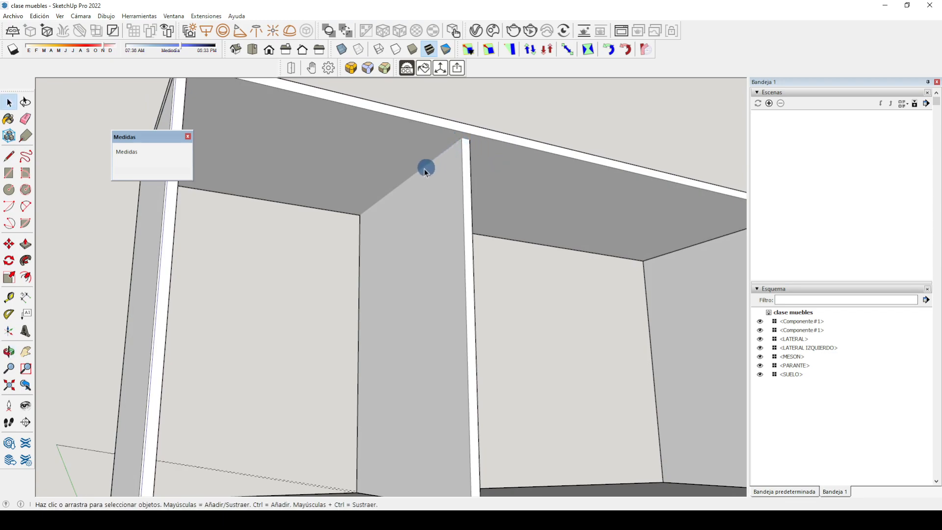
pyautogui.scroll(4, 431, 150)
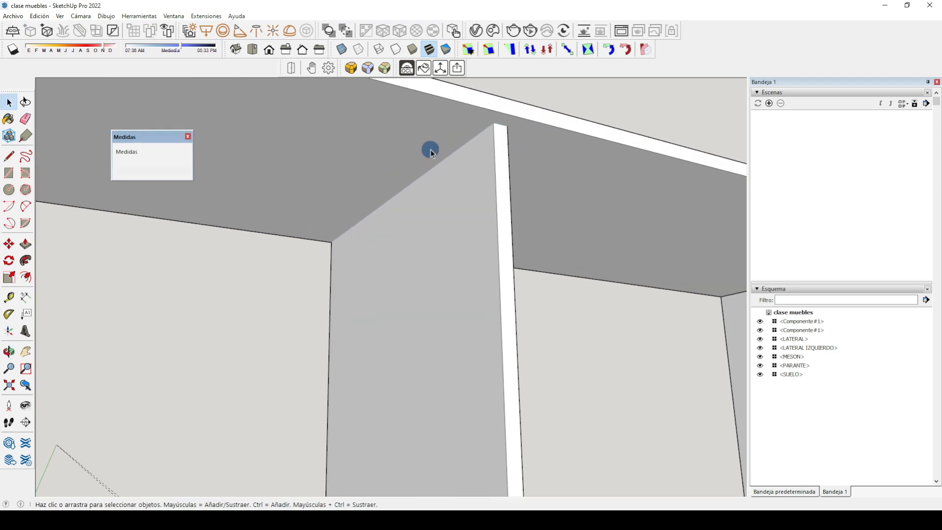
pyautogui.scroll(1, 431, 149)
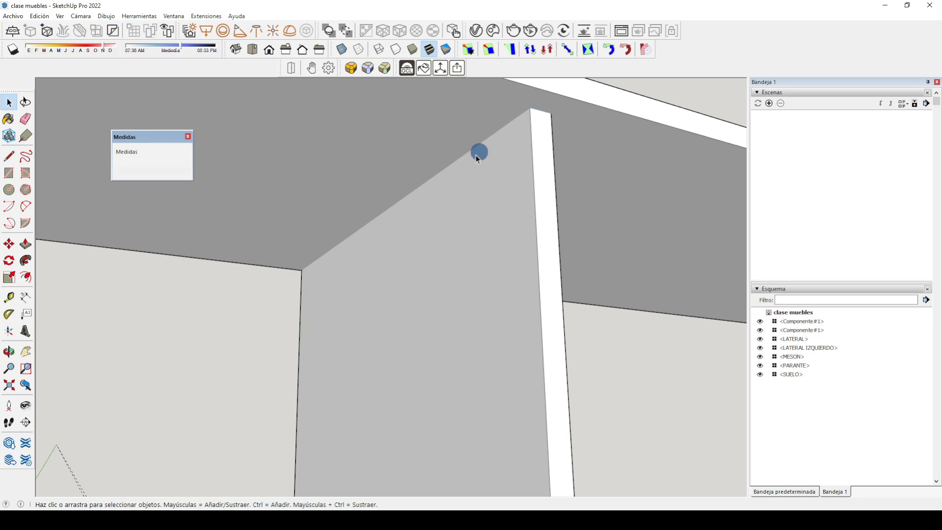
pyautogui.moveTo(522, 234); pyautogui.dragTo(568, 333, button='middle')
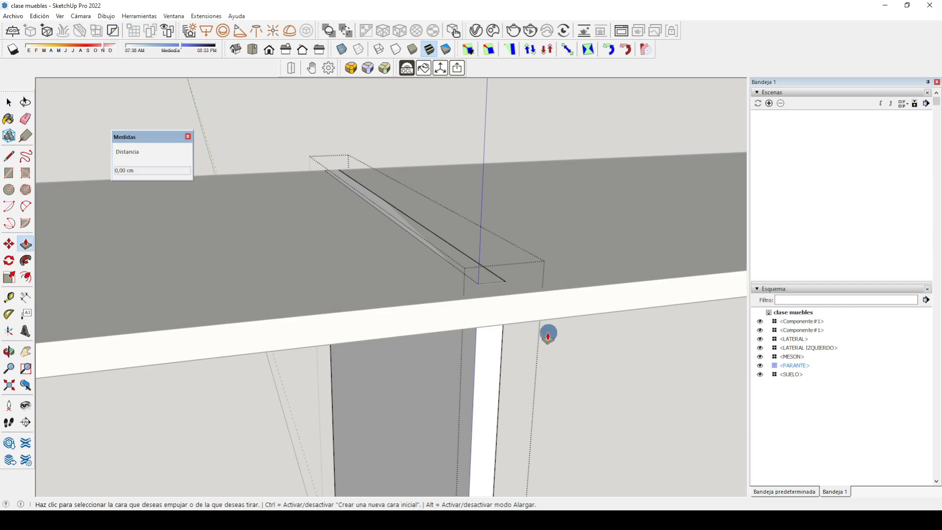
pyautogui.moveTo(454, 340); pyautogui.dragTo(473, 174, button='middle')
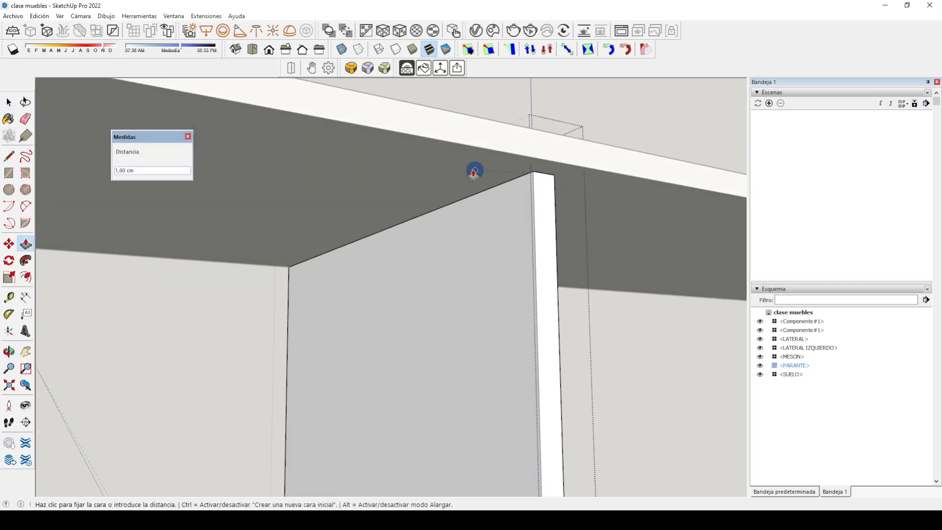
pyautogui.moveTo(509, 266); pyautogui.dragTo(518, 196, button='middle')
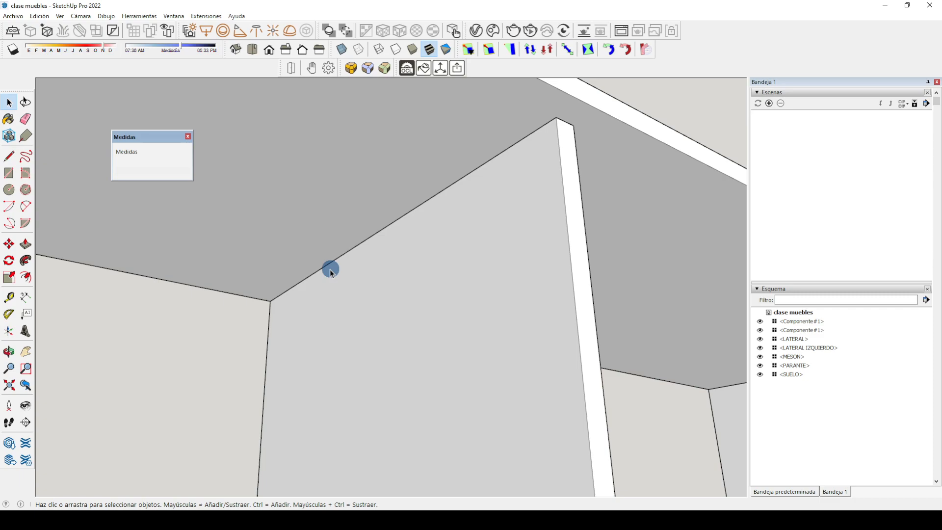
pyautogui.moveTo(581, 257); pyautogui.dragTo(389, 352, button='middle')
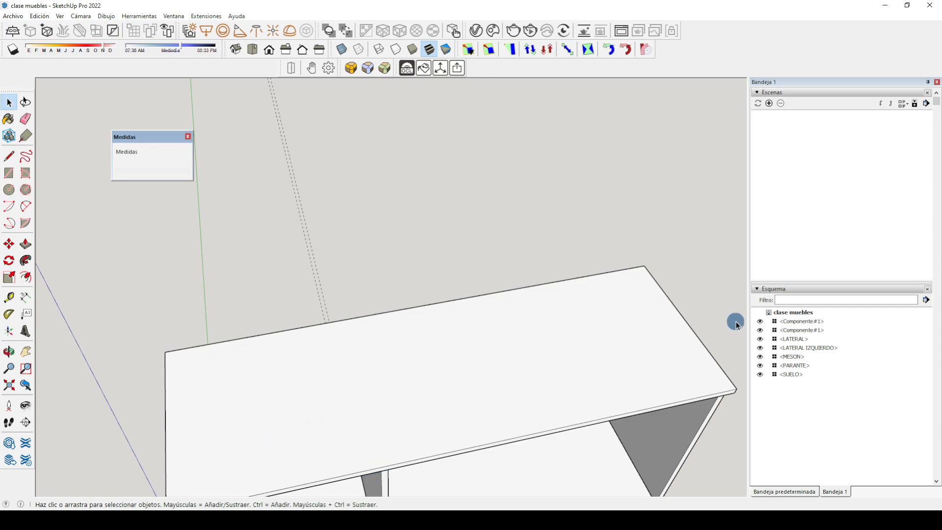
# Step: Undo the last Push/Pull on the PARANTE divider and leave the component
pyautogui.hotkey('ctrl', 'z')
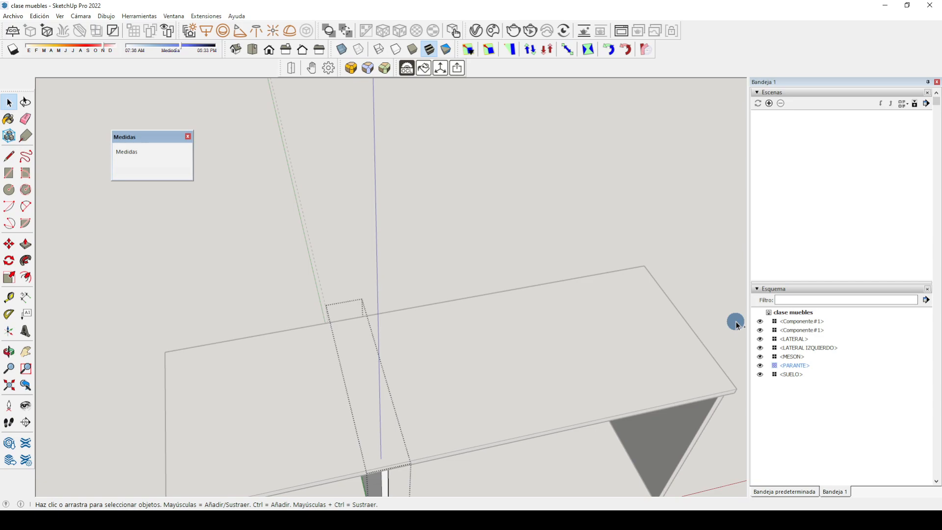
pyautogui.click(444, 278)
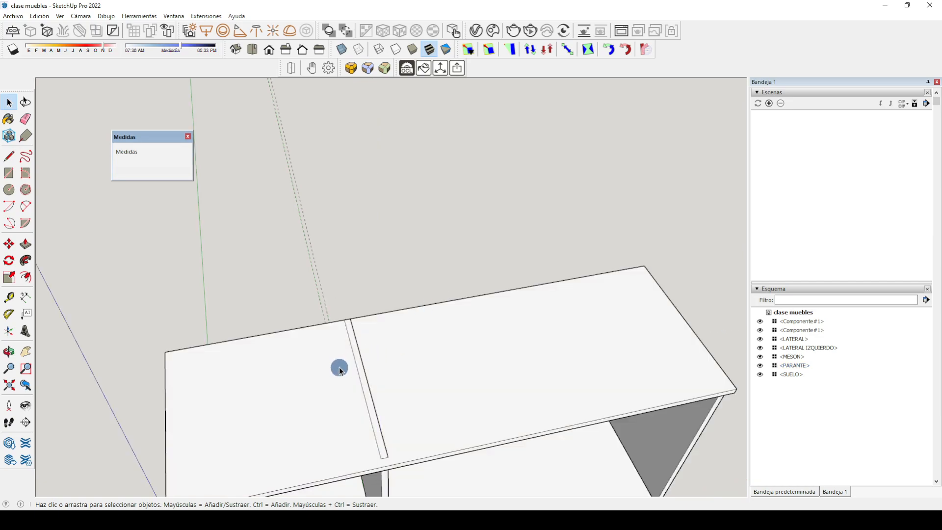
pyautogui.scroll(-2, 382, 275)
pyautogui.scroll(2, 361, 354)
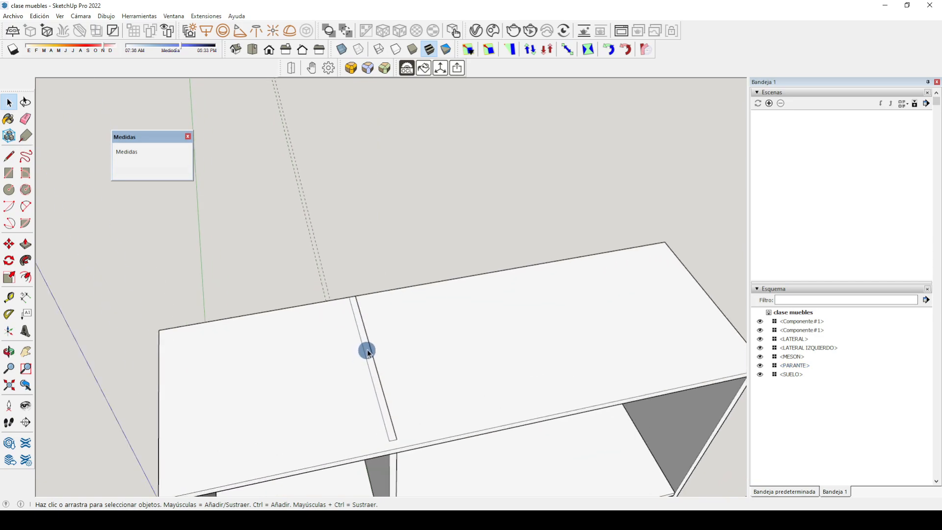
# Step: Reopen the PARANTE component and Push/Pull its top face down to the underside of the countertop, then leave the component
pyautogui.doubleClick(367, 352)
pyautogui.moveTo(387, 406); pyautogui.dragTo(444, 211, button='middle')
pyautogui.press('p')
pyautogui.click(439, 320)
pyautogui.click(388, 205)
pyautogui.press('space')
pyautogui.click(578, 150)
pyautogui.scroll(-2, 573, 165)
pyautogui.moveTo(572, 165); pyautogui.dragTo(510, 199, button='middle')
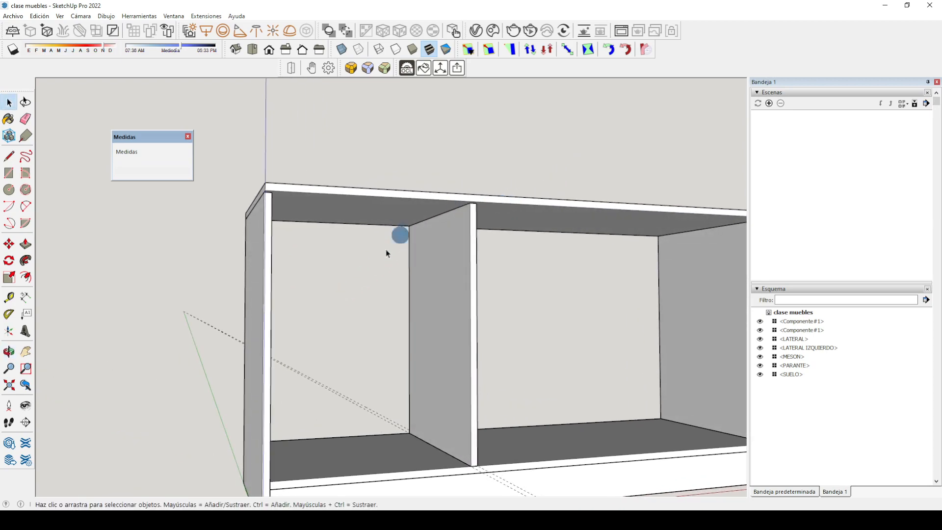
pyautogui.moveTo(318, 279); pyautogui.dragTo(429, 265, button='middle')
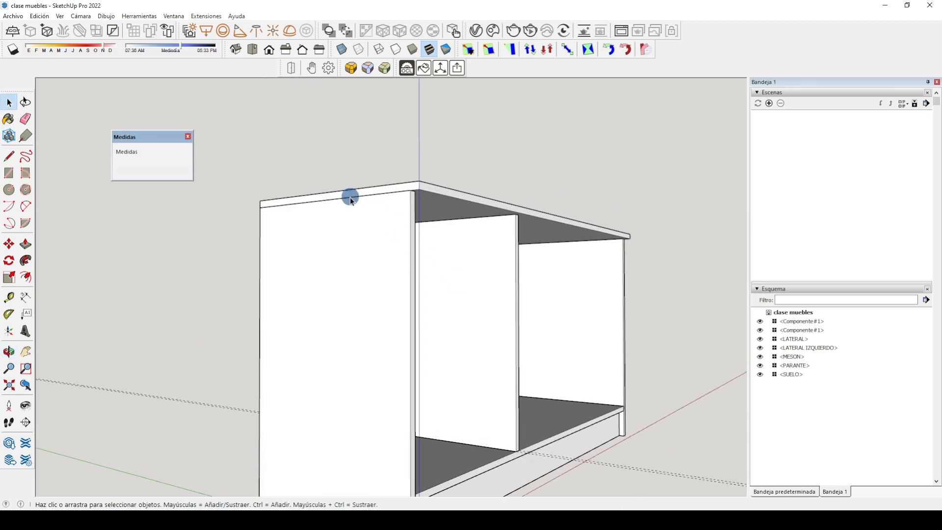
pyautogui.moveTo(544, 158); pyautogui.dragTo(360, 373, button='middle')
pyautogui.moveTo(468, 311); pyautogui.dragTo(525, 268, button='middle')
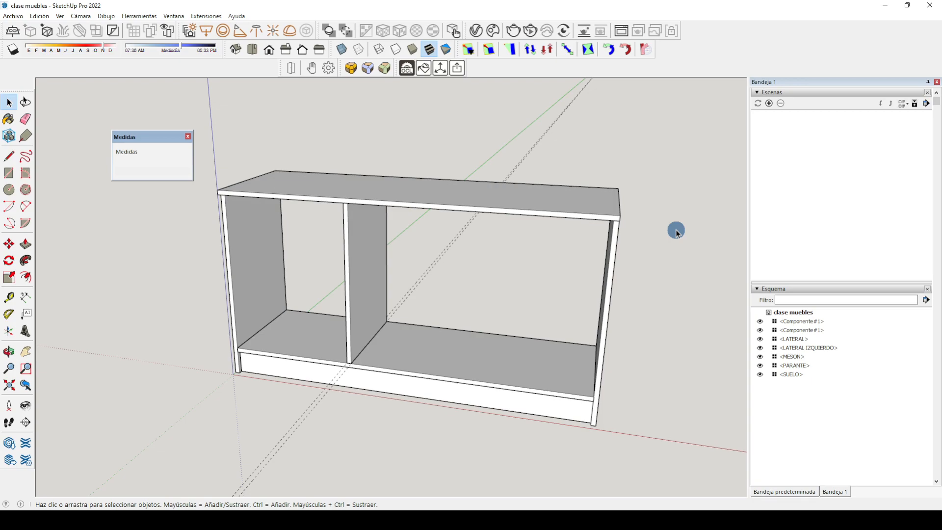
# Step: Select the MESON countertop component and hide it
pyautogui.click(467, 213)
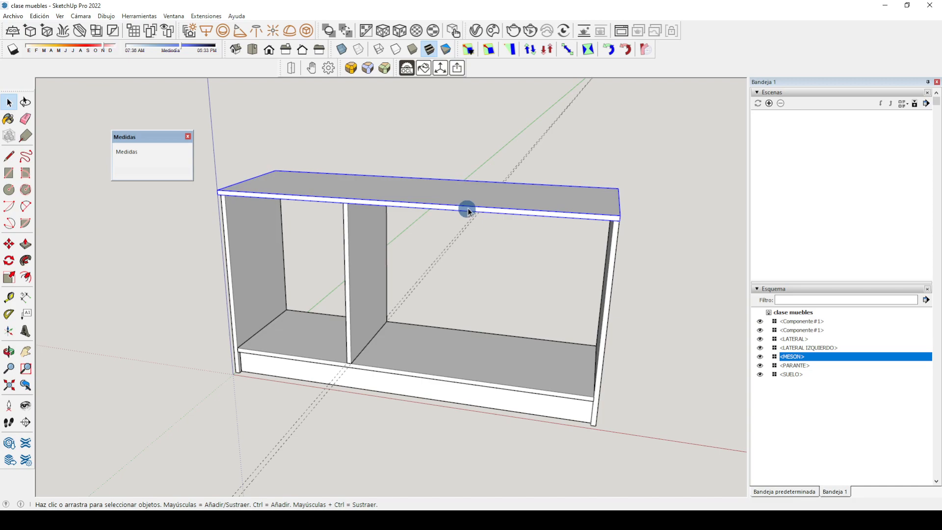
pyautogui.moveTo(498, 265); pyautogui.dragTo(412, 204, button='middle')
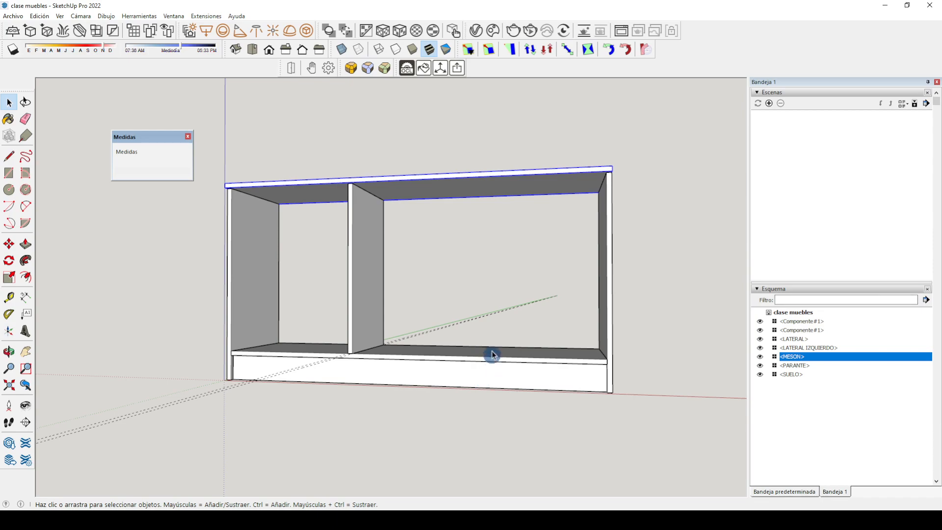
pyautogui.moveTo(536, 112); pyautogui.dragTo(508, 198, button='middle')
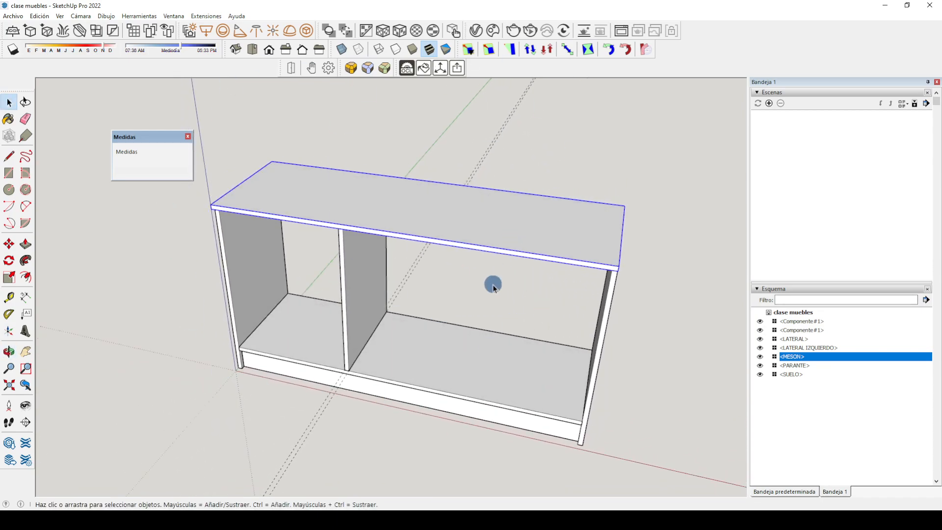
pyautogui.moveTo(515, 338); pyautogui.dragTo(530, 432, button='middle')
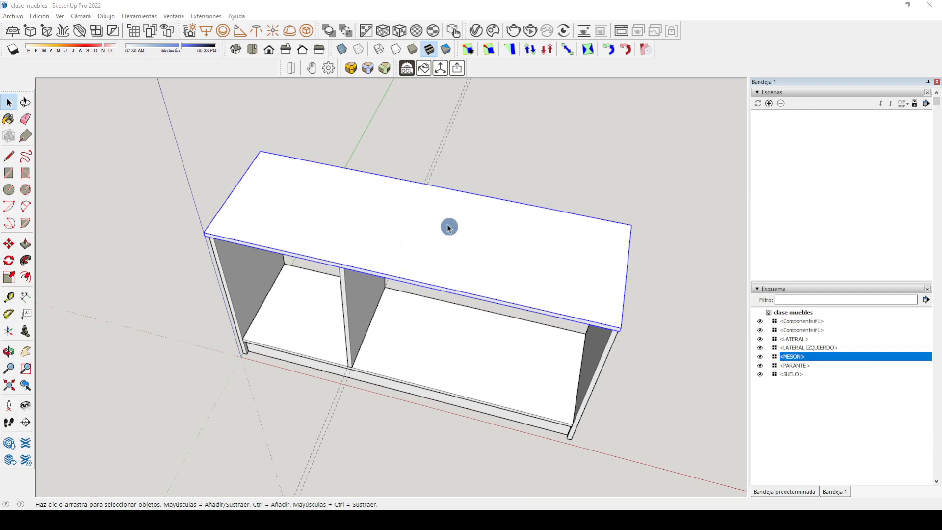
pyautogui.click(12, 107)
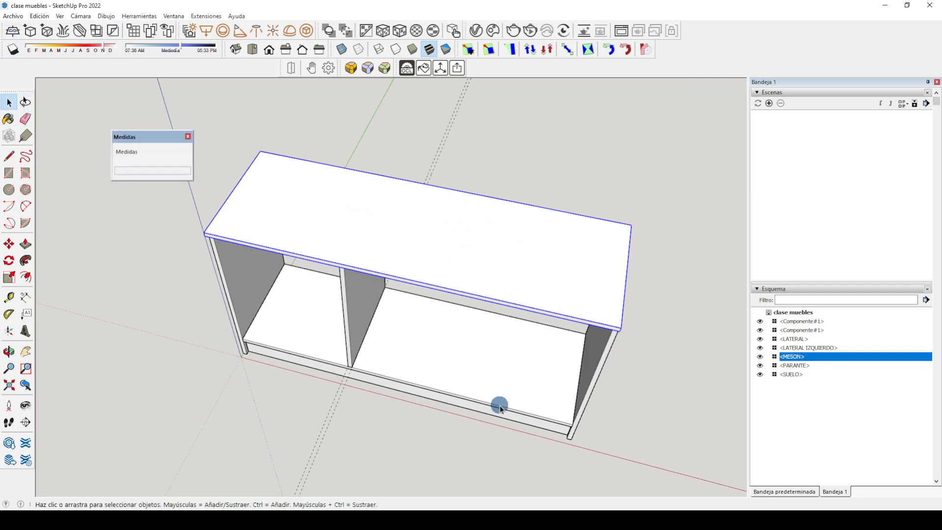
pyautogui.rightClick(416, 228)
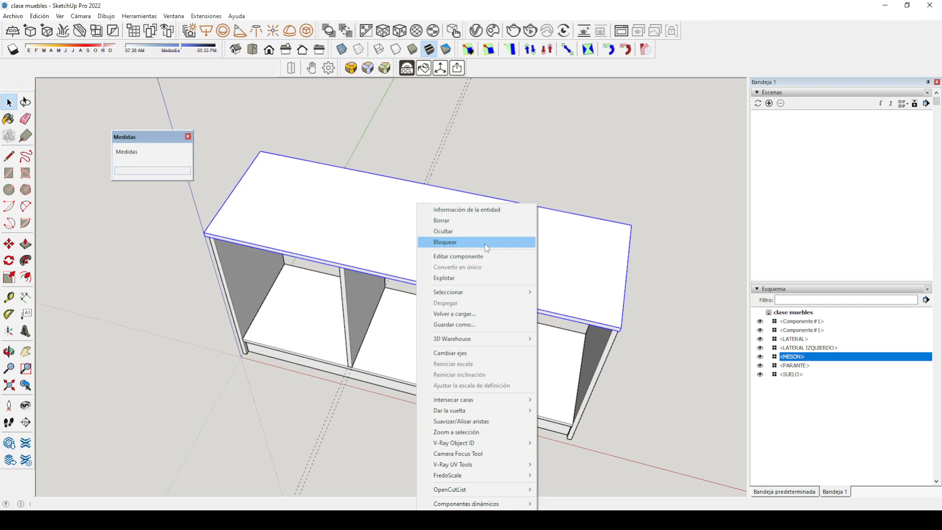
pyautogui.click(317, 243)
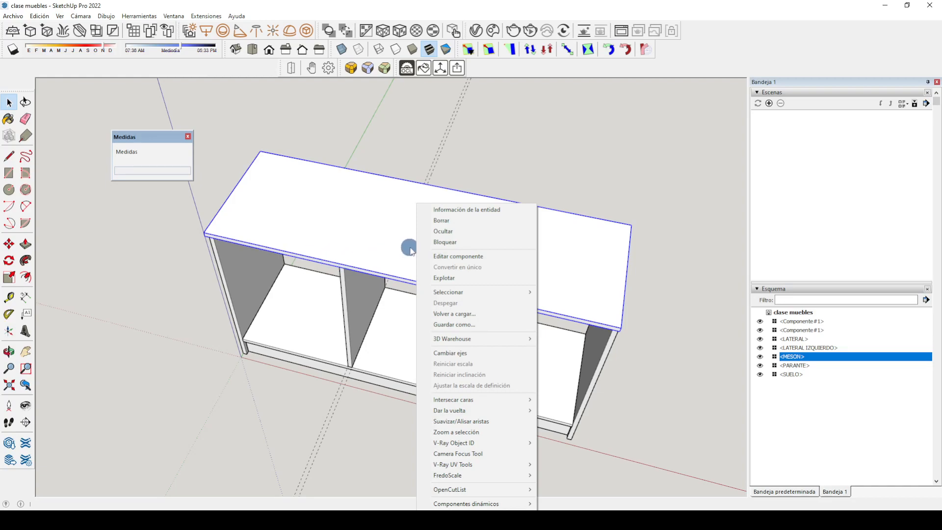
pyautogui.click(463, 232)
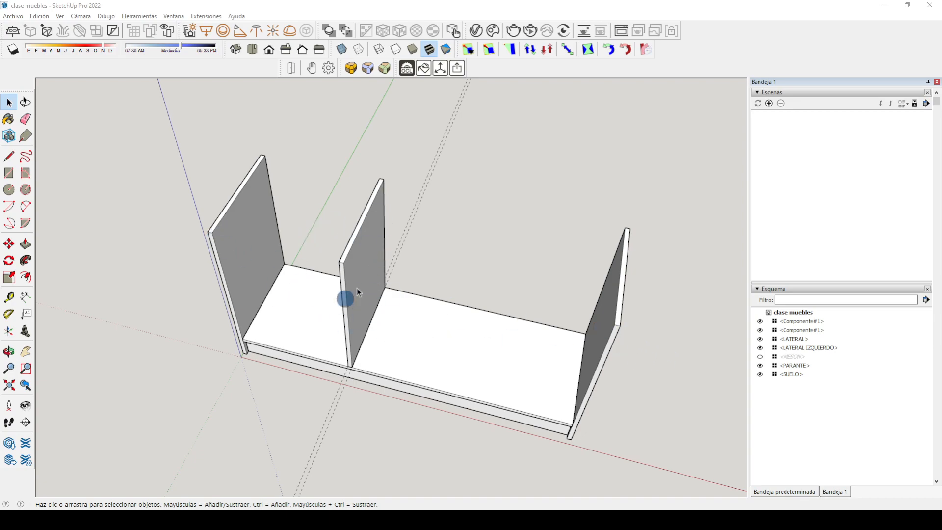
# Step: Place a Tape Measure guide 10 cm behind the front edge of the PARANTE divider's top face, parallel to that edge
pyautogui.moveTo(385, 294); pyautogui.dragTo(313, 253, button='middle')
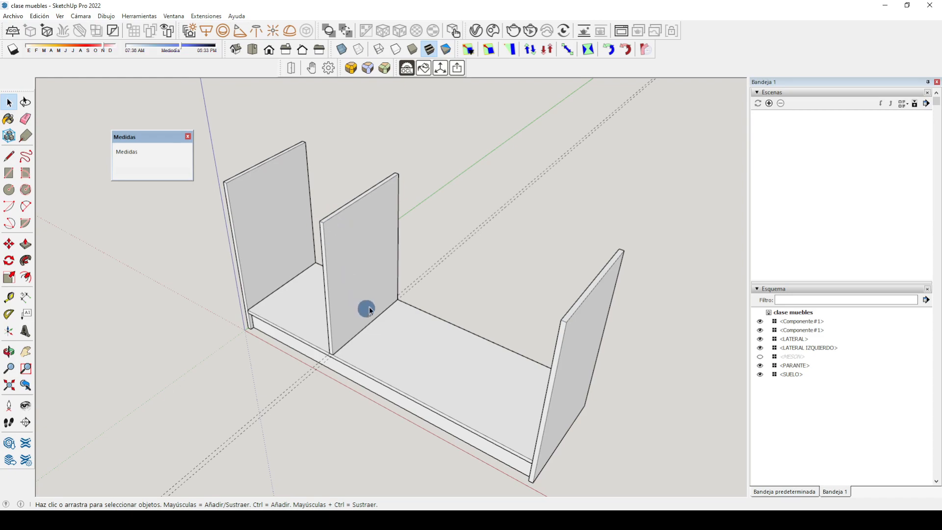
pyautogui.moveTo(366, 348); pyautogui.dragTo(249, 216, button='middle')
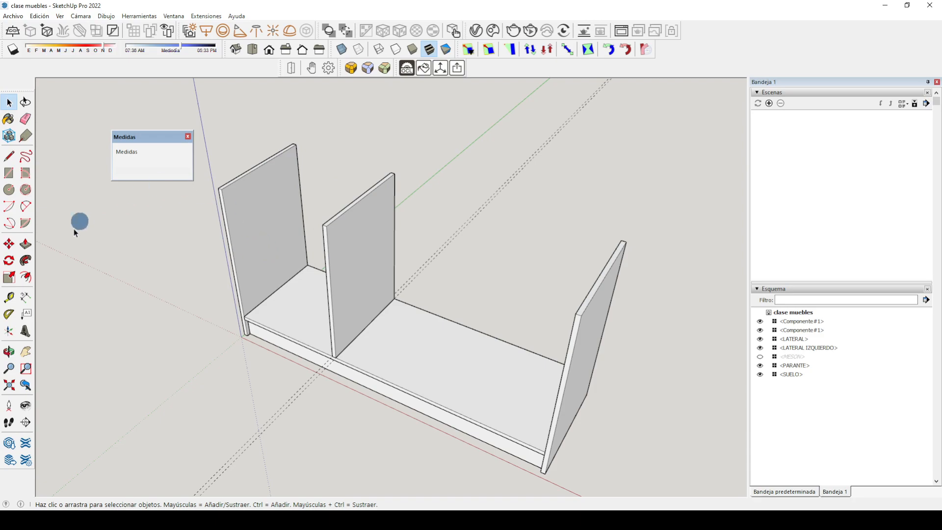
pyautogui.click(11, 299)
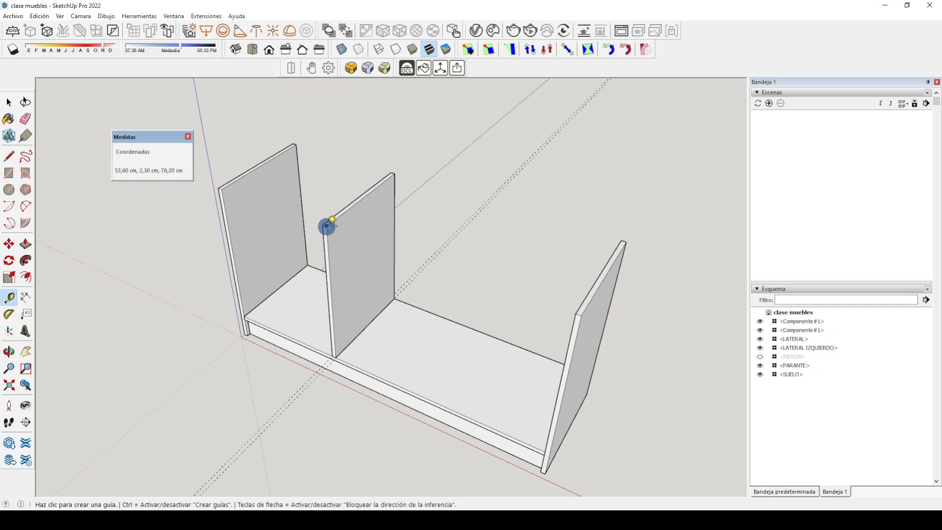
pyautogui.moveTo(505, 322); pyautogui.dragTo(503, 349, button='middle')
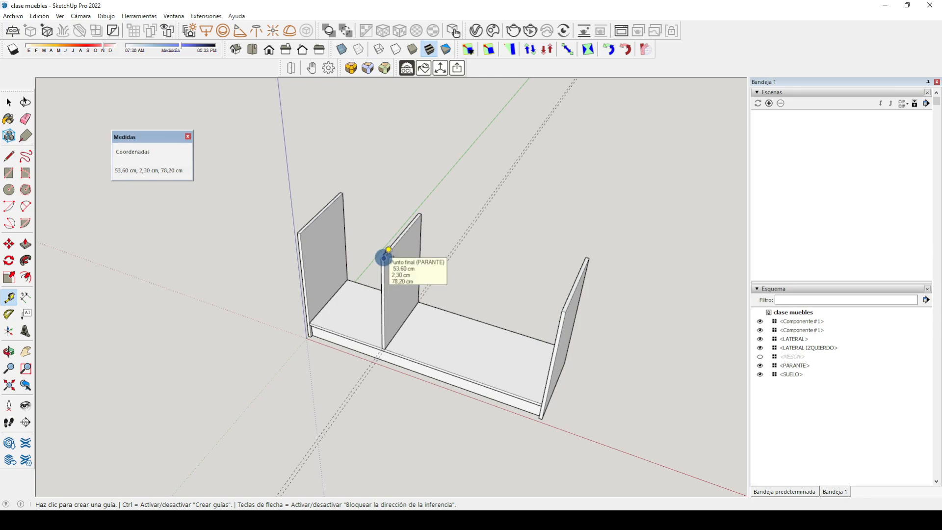
pyautogui.click(384, 257)
pyautogui.scroll(10, 384, 257)
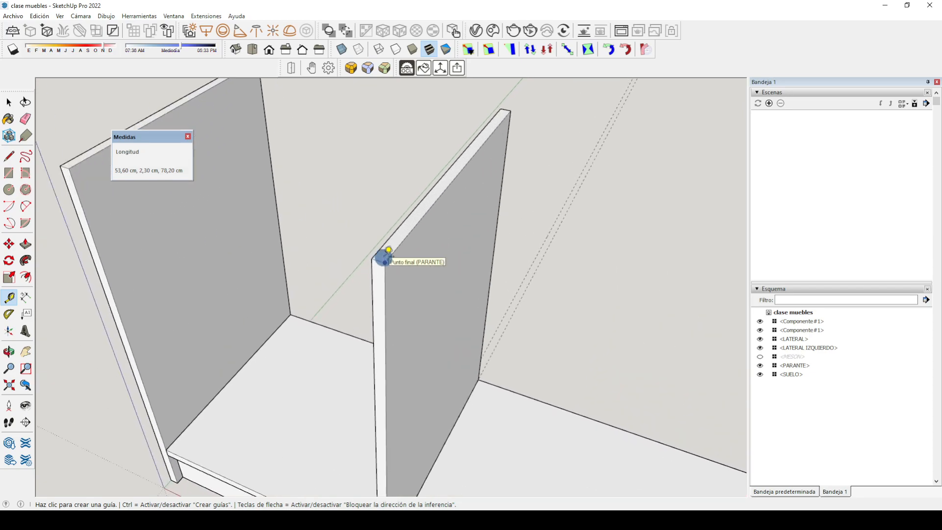
pyautogui.scroll(-10, 385, 256)
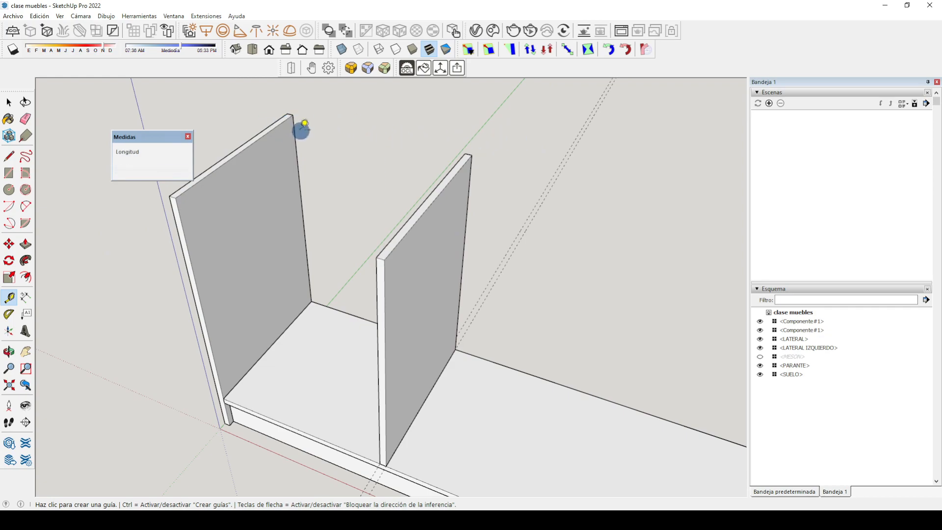
pyautogui.scroll(8, 390, 263)
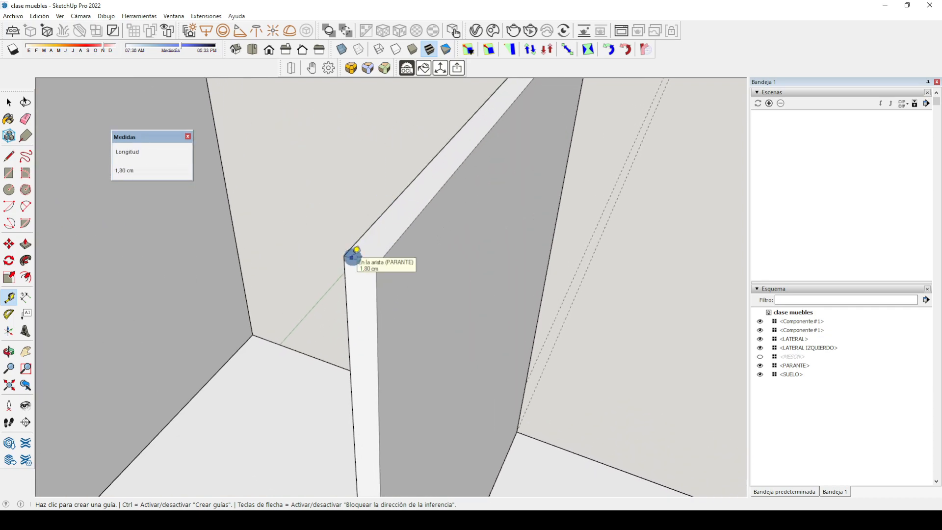
pyautogui.click(360, 259)
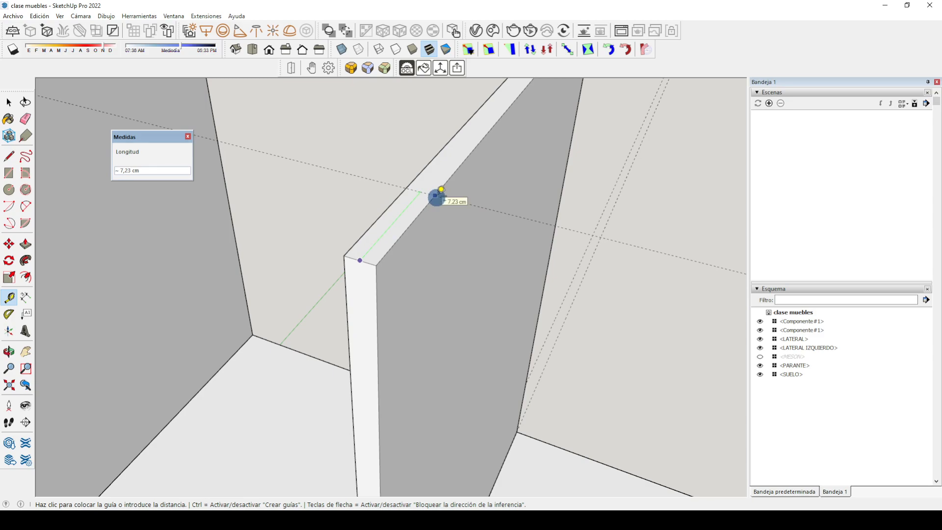
pyautogui.write('10')
pyautogui.press('Return')
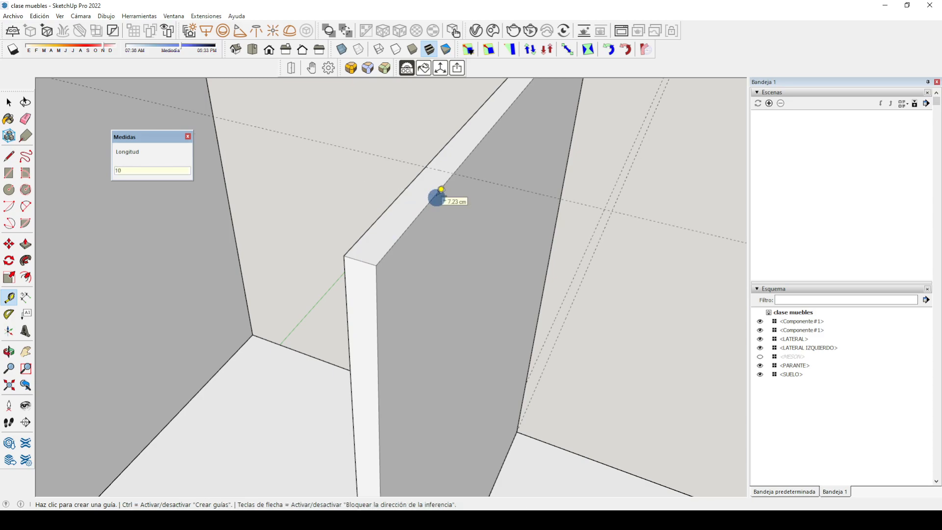
# Step: Draw a 146.40 by 10 cm rectangle between the side panels' front top corners, reaching back to the 10 cm guide
pyautogui.moveTo(441, 189); pyautogui.dragTo(351, 363, button='middle')
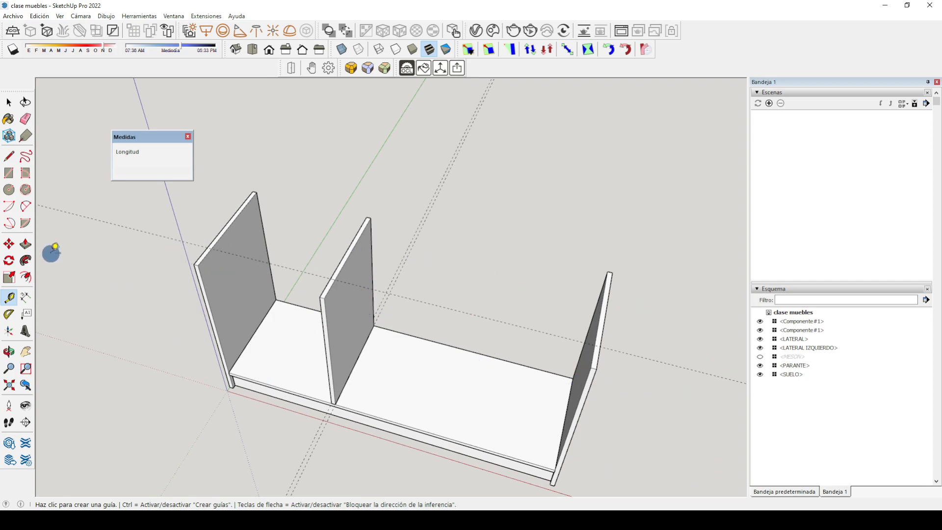
pyautogui.click(9, 172)
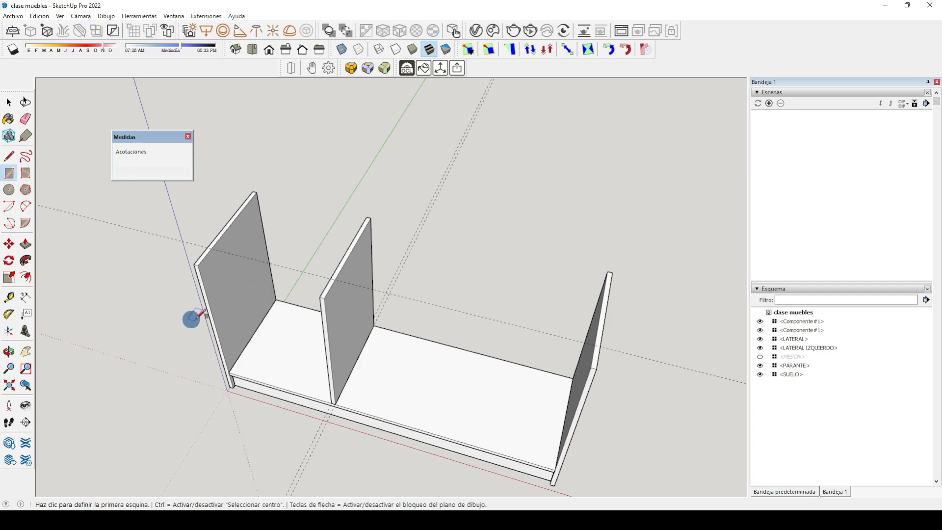
pyautogui.click(197, 266)
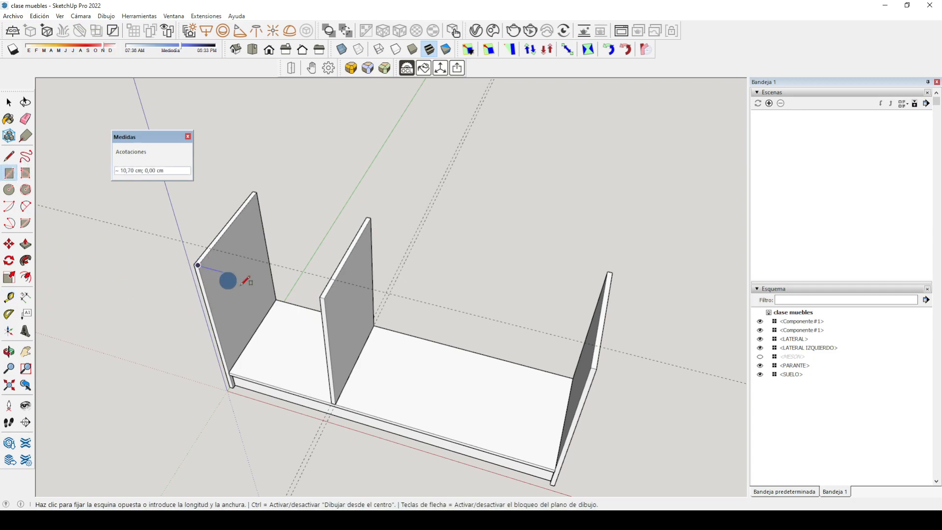
pyautogui.click(596, 344)
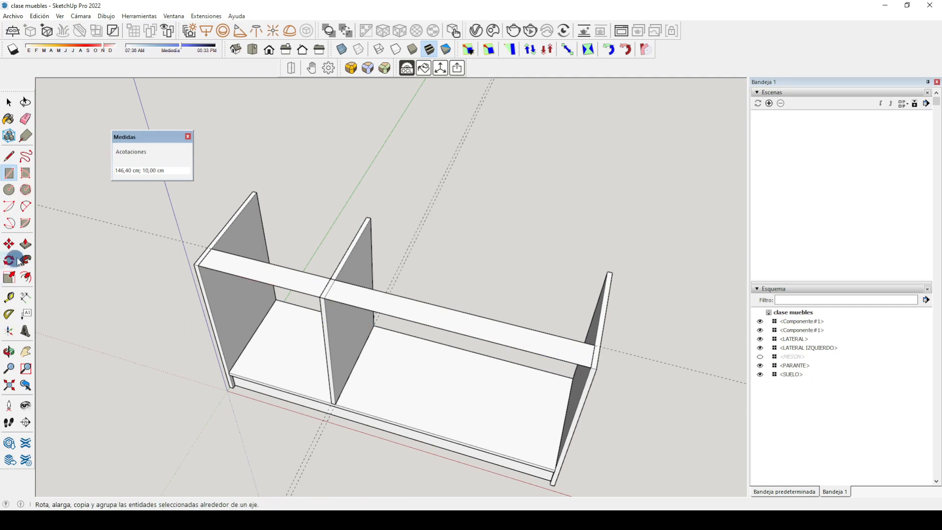
# Step: Push/Pull the new rectangle to a thickness of 1.80 cm
pyautogui.click(25, 244)
pyautogui.click(242, 284)
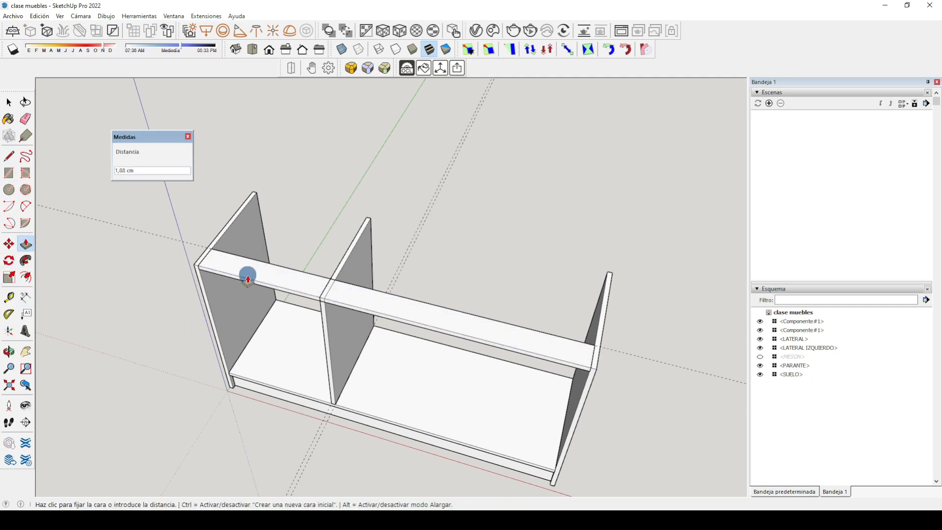
pyautogui.write('1')
pyautogui.press('Return')
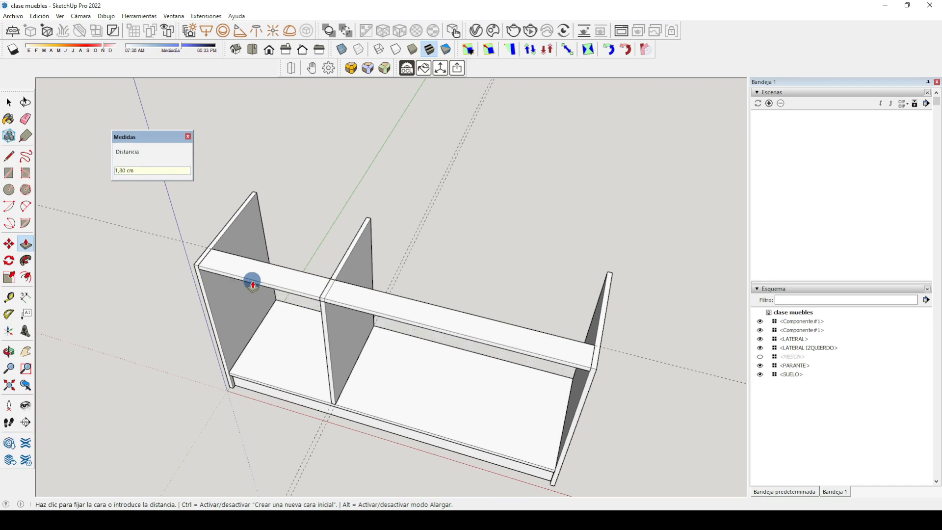
# Step: Turn the whole new rail into a component named AMARRE and clear the selection
pyautogui.press('space')
pyautogui.click(318, 290)
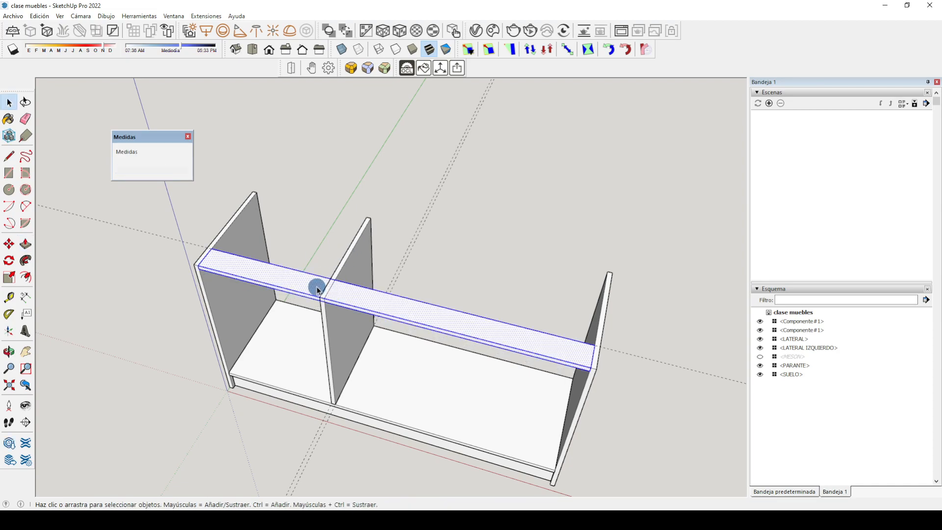
pyautogui.rightClick(318, 289)
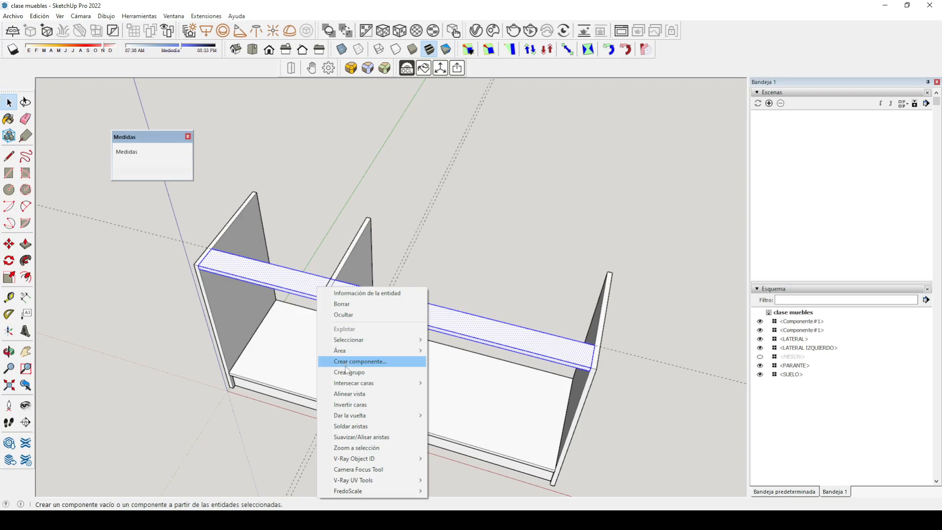
pyautogui.click(346, 367)
pyautogui.write('AMARRE')
pyautogui.press('Return')
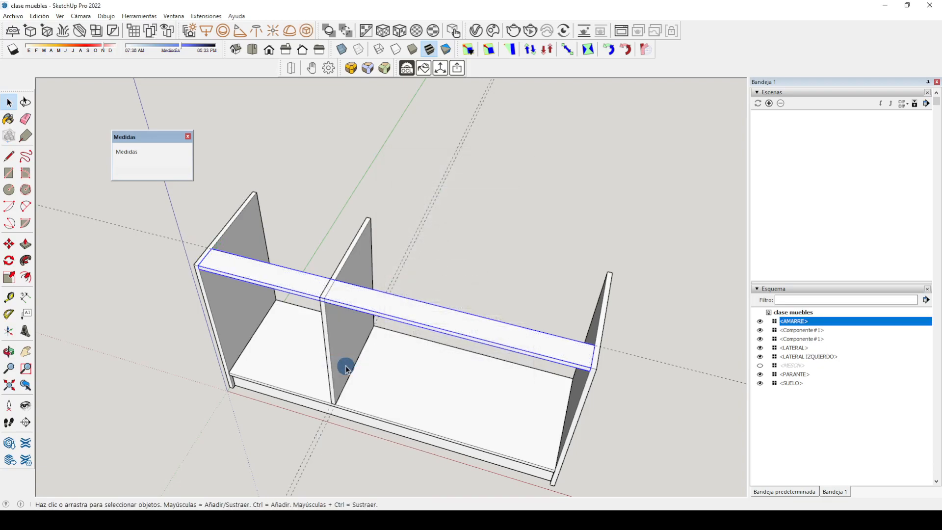
pyautogui.click(511, 228)
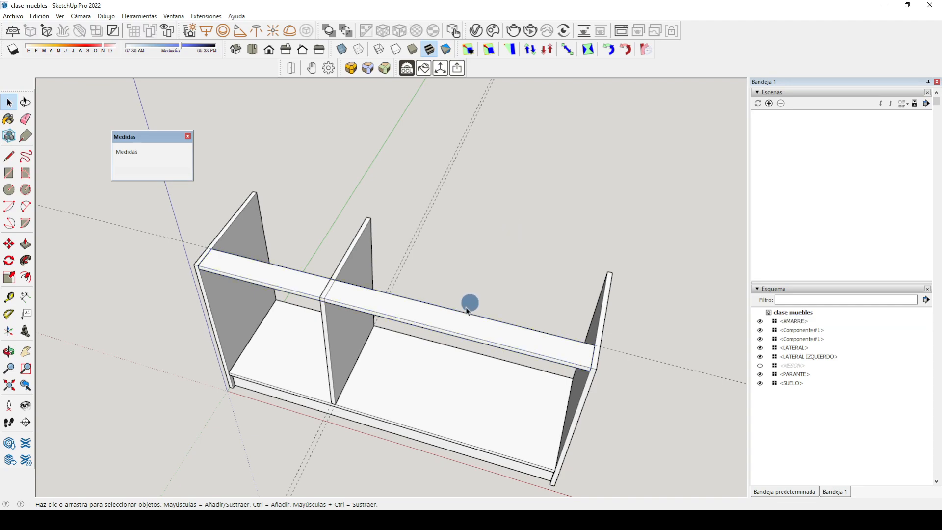
# Step: Examine how the front AMARRE rail meets the PARANTE divider from the side, front and above
pyautogui.click(412, 321)
pyautogui.moveTo(249, 307); pyautogui.dragTo(715, 152, button='middle')
pyautogui.scroll(5, 481, 227)
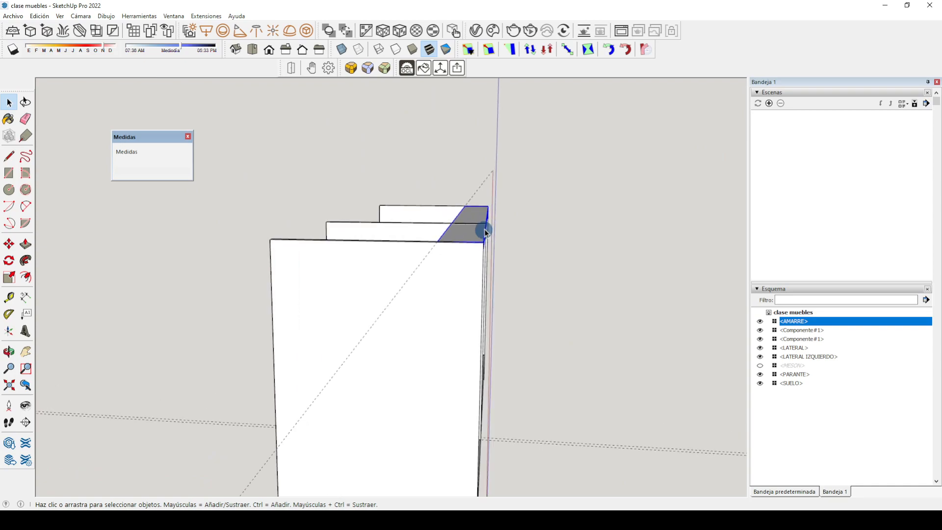
pyautogui.moveTo(498, 191); pyautogui.dragTo(272, 318, button='middle')
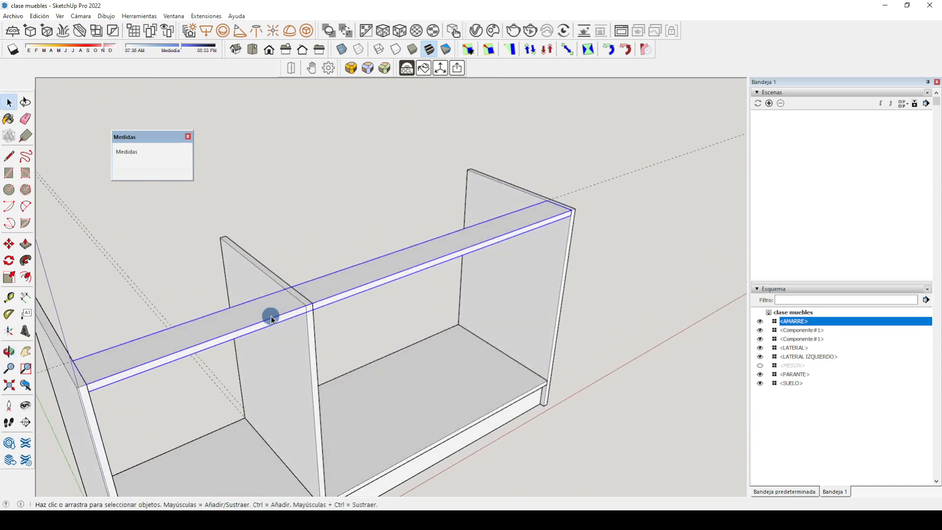
pyautogui.click(260, 273)
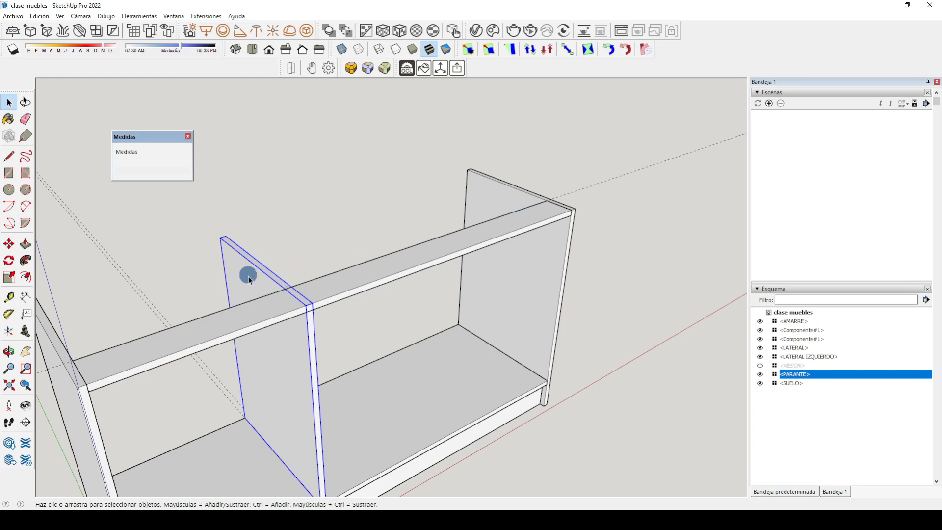
pyautogui.moveTo(520, 238); pyautogui.dragTo(383, 272, button='middle')
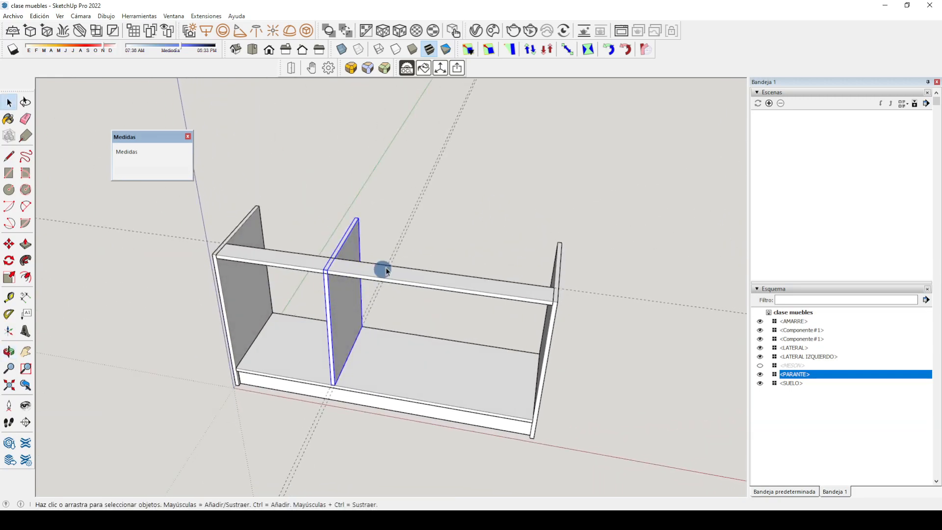
pyautogui.click(384, 283)
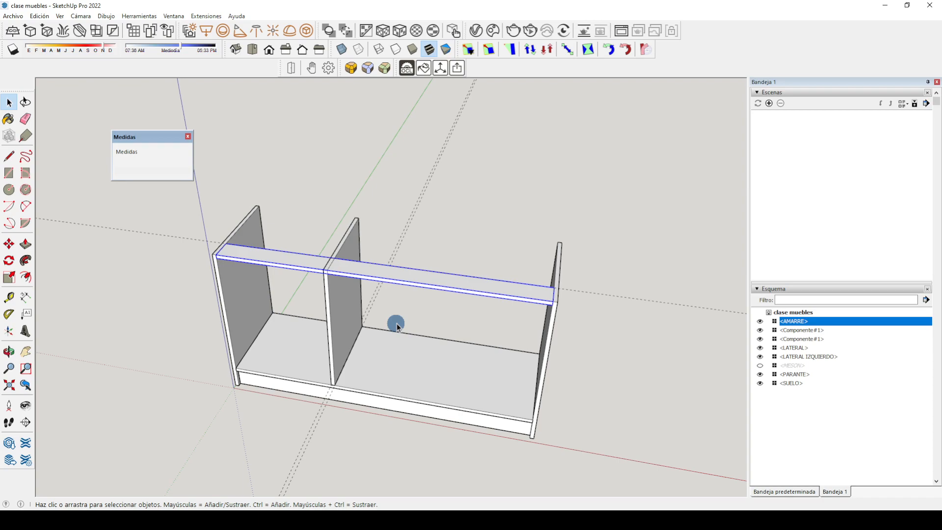
pyautogui.click(480, 219)
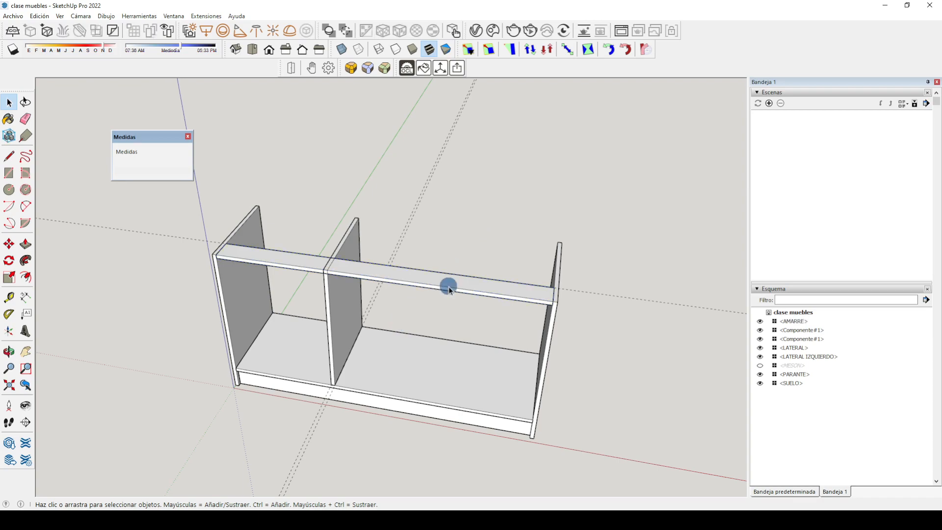
pyautogui.moveTo(448, 284); pyautogui.dragTo(447, 247, button='middle')
# Step: Copy the AMARRE rail to the rear top edge, snapping its back corner to the LATERAL IZQUIERDO panel's rear endpoint
pyautogui.click(377, 295)
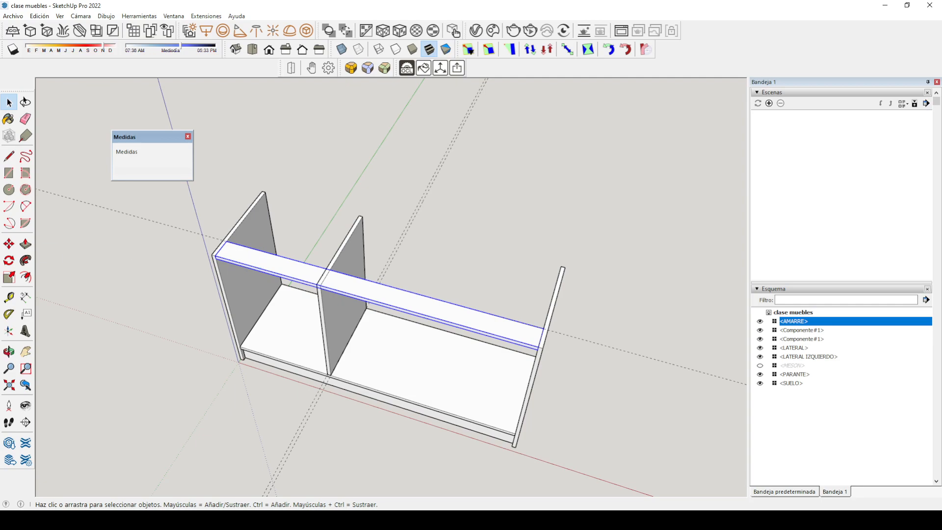
pyautogui.click(10, 246)
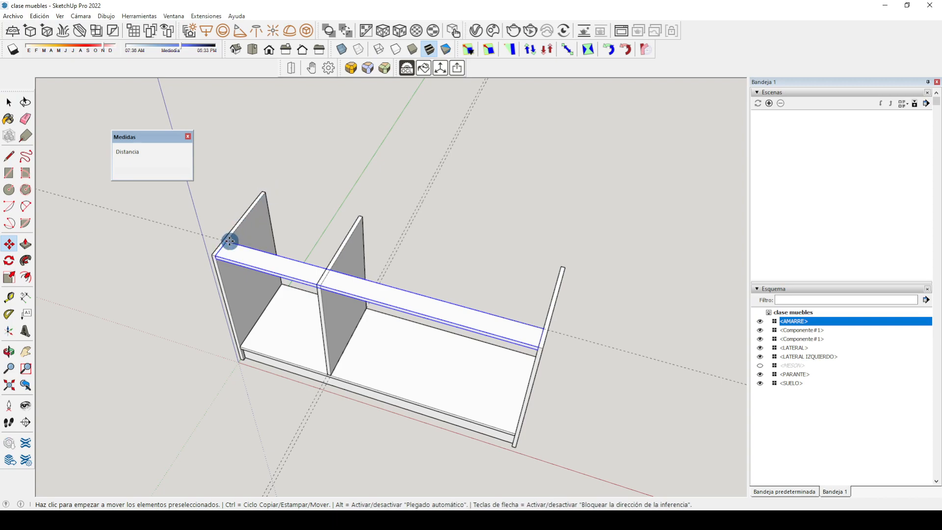
pyautogui.press('ctrl')
pyautogui.click(230, 241)
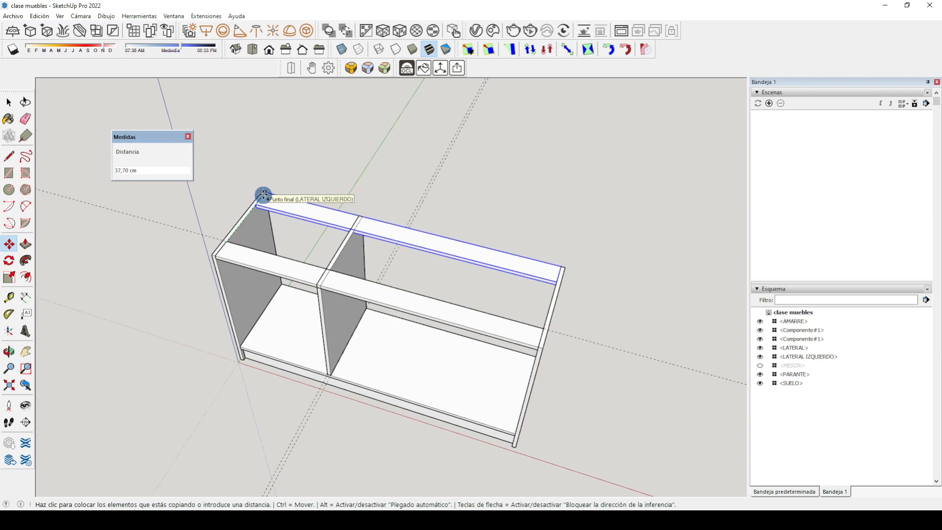
pyautogui.click(263, 195)
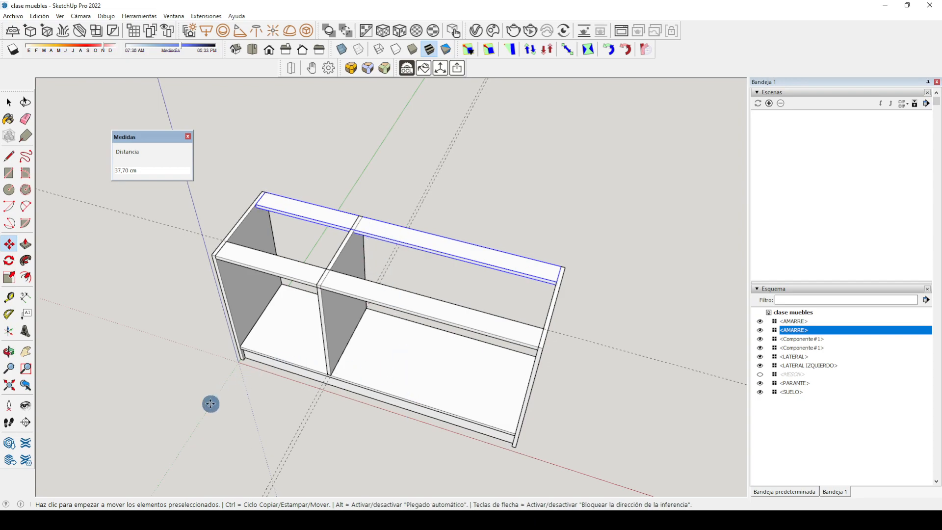
# Step: Examine the cabinet with its front and rear AMARRE rails from the front, sides and back
pyautogui.moveTo(209, 404); pyautogui.dragTo(193, 427, button='middle')
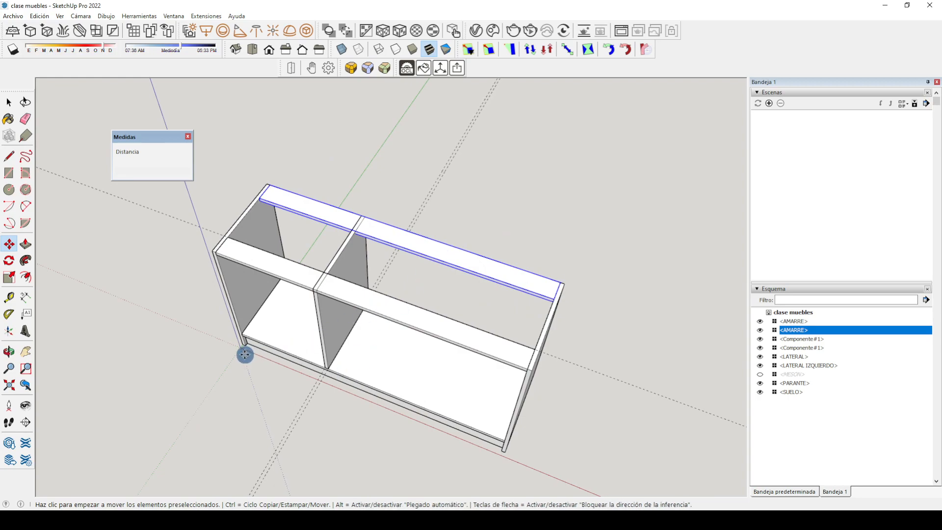
pyautogui.moveTo(183, 322); pyautogui.dragTo(587, 293, button='middle')
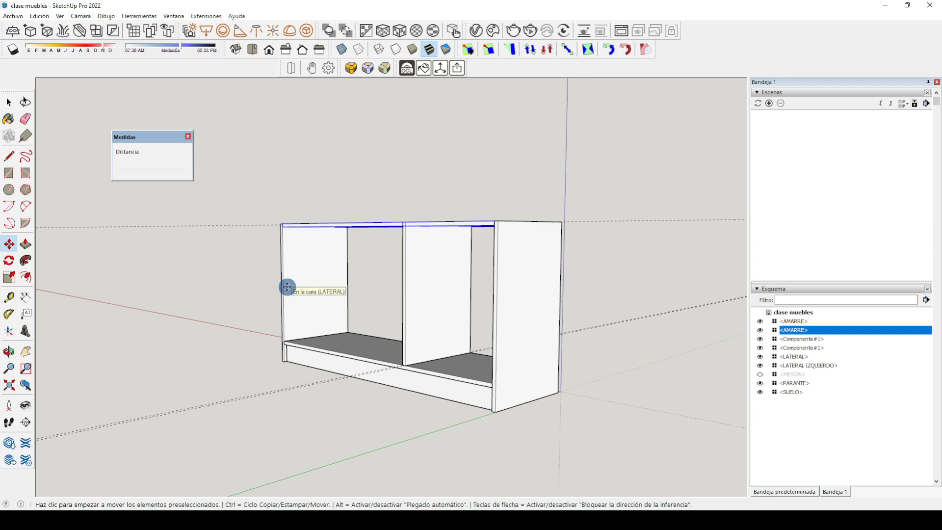
pyautogui.moveTo(564, 284); pyautogui.dragTo(51, 273, button='middle')
pyautogui.moveTo(231, 257); pyautogui.dragTo(147, 273, button='middle')
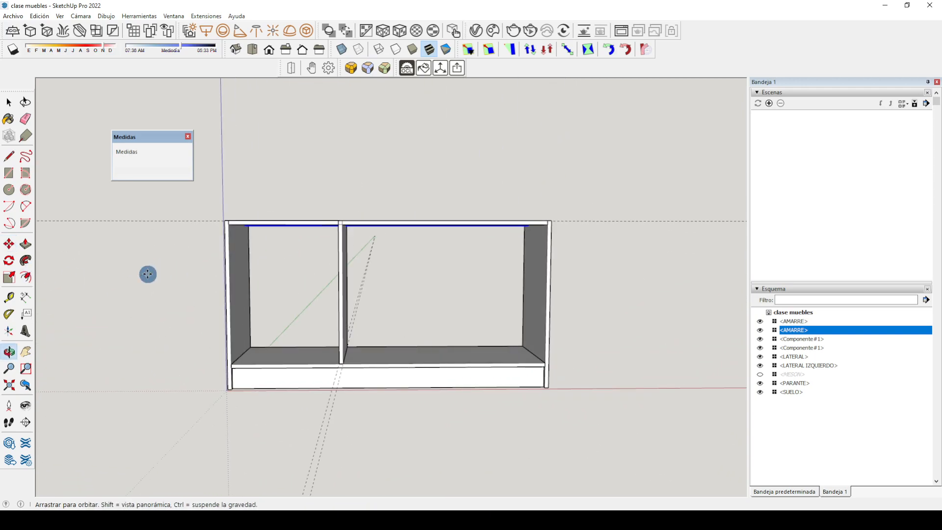
pyautogui.moveTo(256, 236); pyautogui.dragTo(275, 280, button='middle')
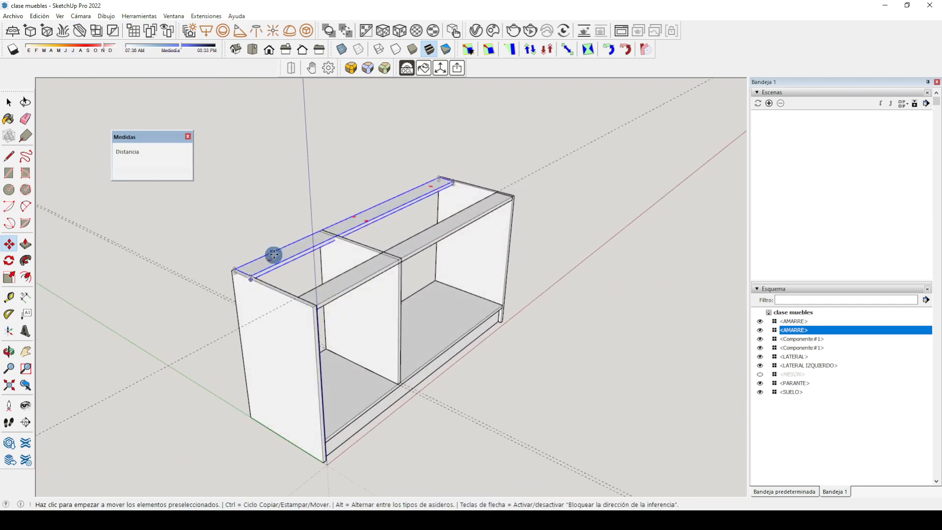
pyautogui.moveTo(224, 320); pyautogui.dragTo(414, 256, button='middle')
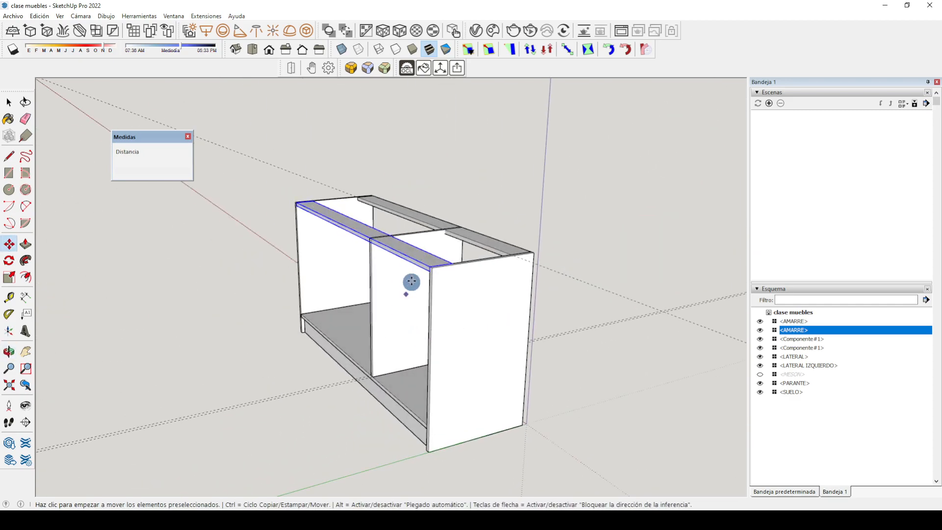
pyautogui.moveTo(523, 319); pyautogui.dragTo(342, 303, button='middle')
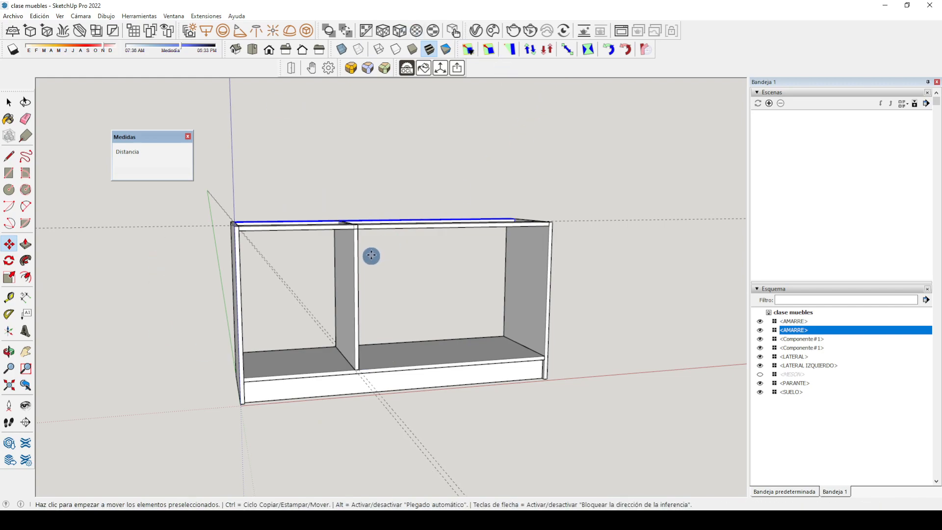
# Step: Copy the rear AMARRE rail straight down by about 9.42 cm
pyautogui.moveTo(430, 247); pyautogui.dragTo(429, 300, button='middle')
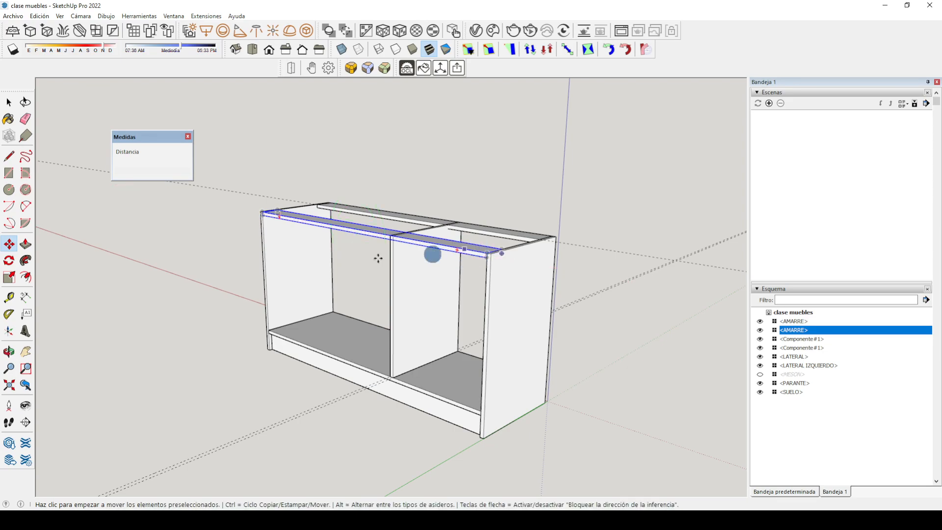
pyautogui.press('ctrl')
pyautogui.click(486, 262)
pyautogui.click(485, 280)
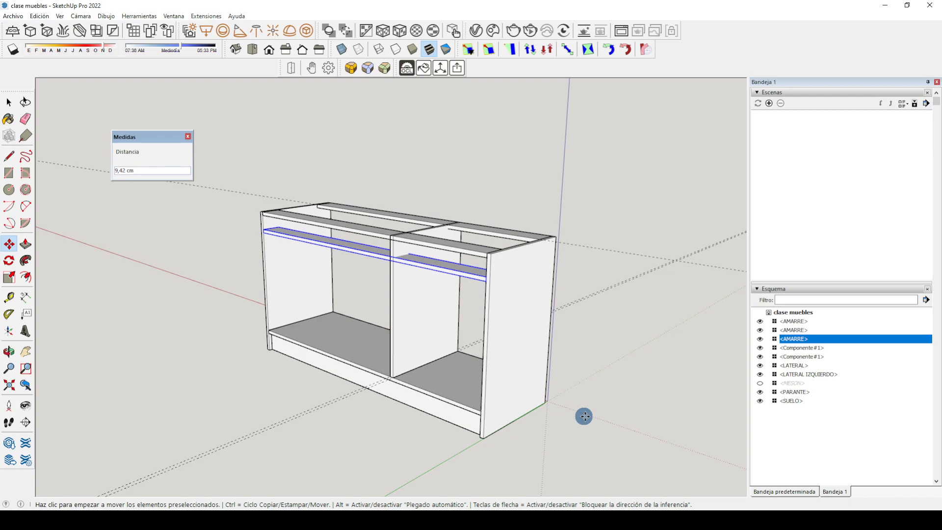
# Step: Examine the lowered AMARRE copy and its position against the side panels and divider from the back and front
pyautogui.scroll(4, 375, 230)
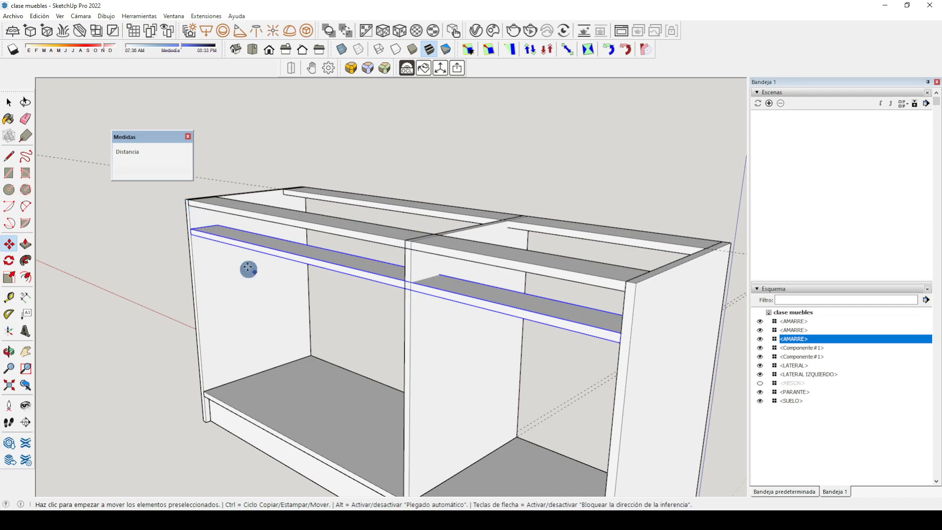
pyautogui.click(204, 227)
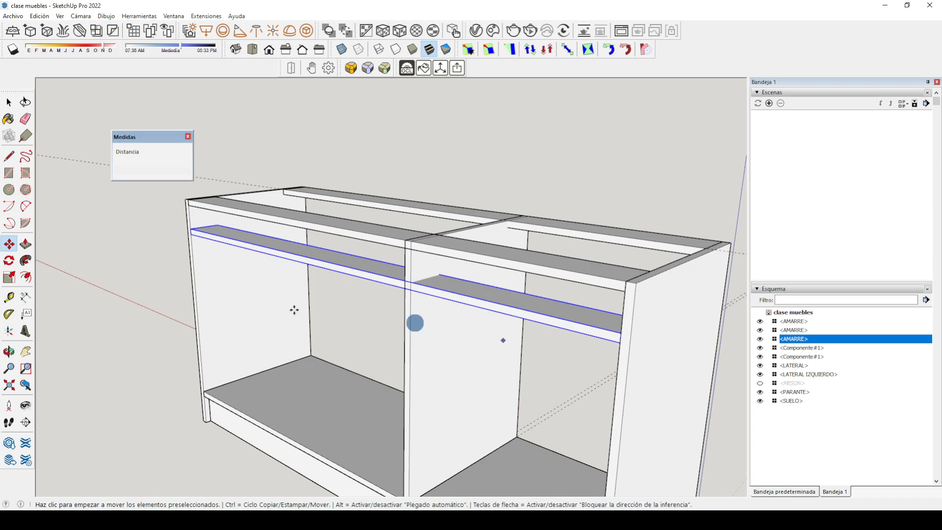
pyautogui.moveTo(699, 311); pyautogui.dragTo(265, 246, button='middle')
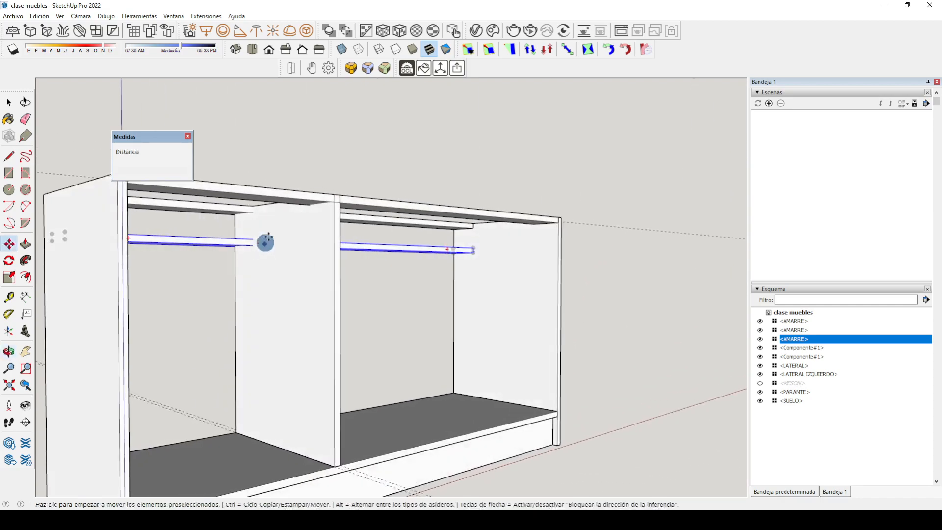
pyautogui.moveTo(105, 328); pyautogui.dragTo(535, 355, button='middle')
pyautogui.scroll(-2, 455, 242)
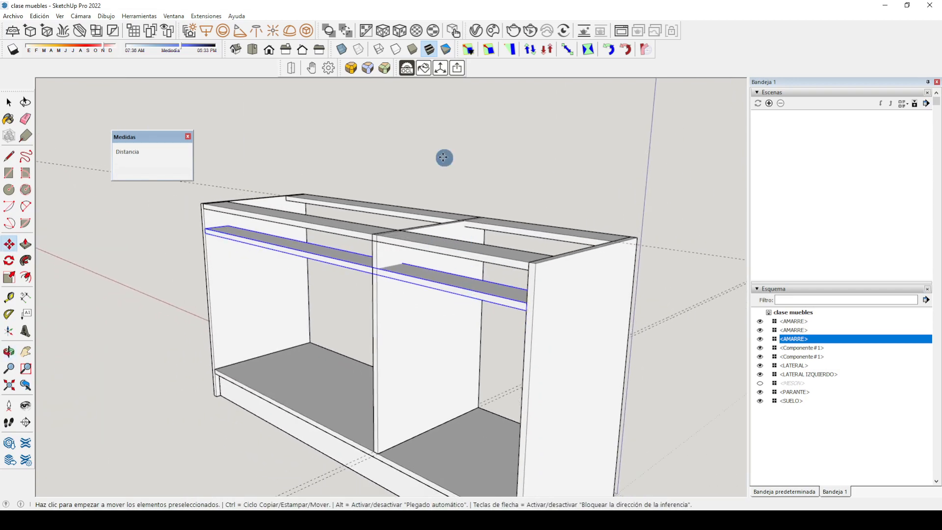
pyautogui.scroll(-2, 445, 158)
pyautogui.scroll(1, 382, 281)
pyautogui.scroll(-1, 384, 181)
pyautogui.scroll(1, 383, 319)
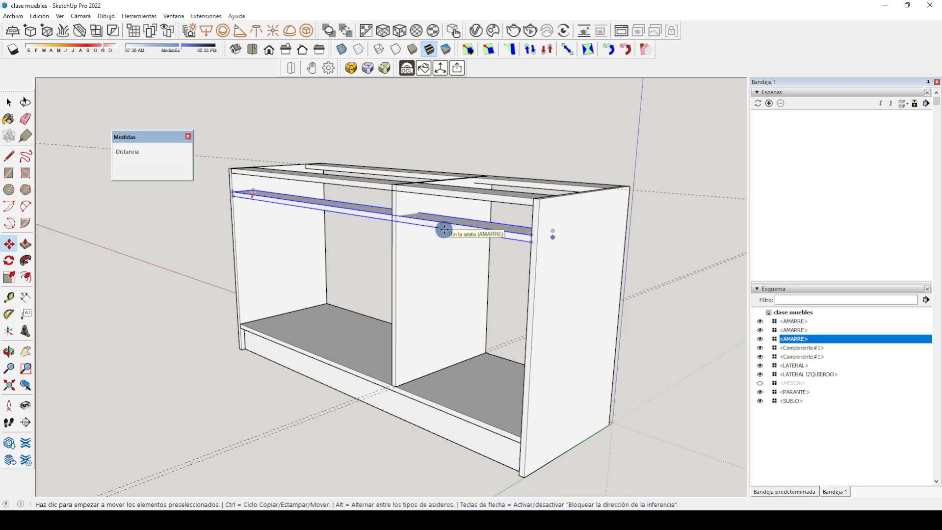
pyautogui.moveTo(540, 215); pyautogui.dragTo(505, 304, button='middle')
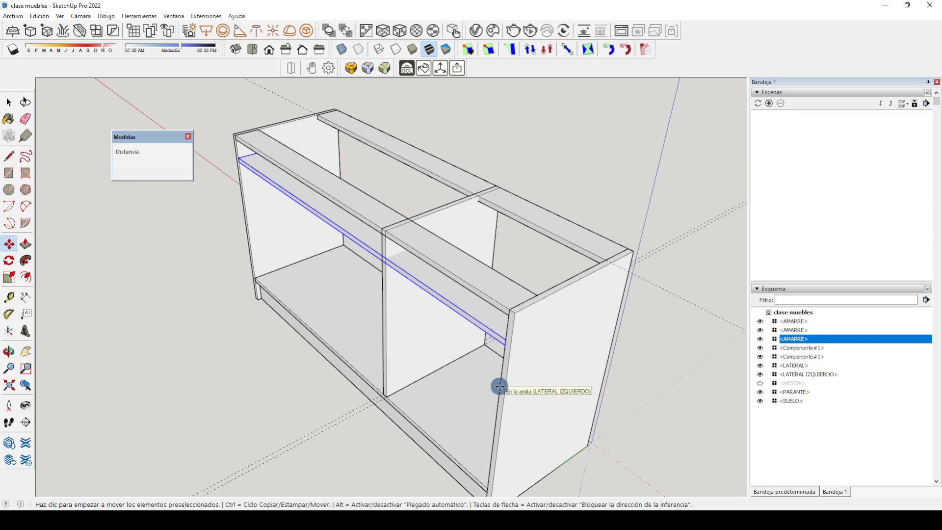
pyautogui.moveTo(505, 408); pyautogui.dragTo(535, 366, button='middle')
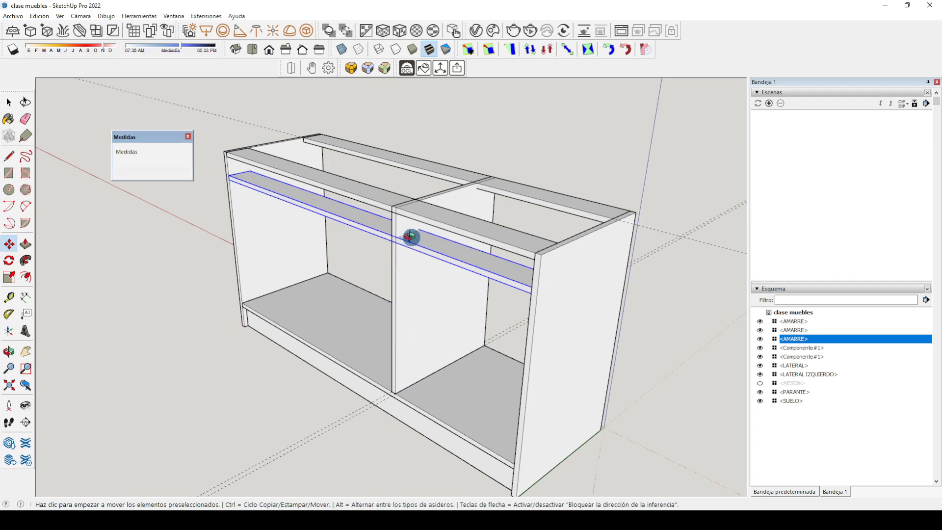
pyautogui.moveTo(410, 235); pyautogui.dragTo(412, 316, button='middle')
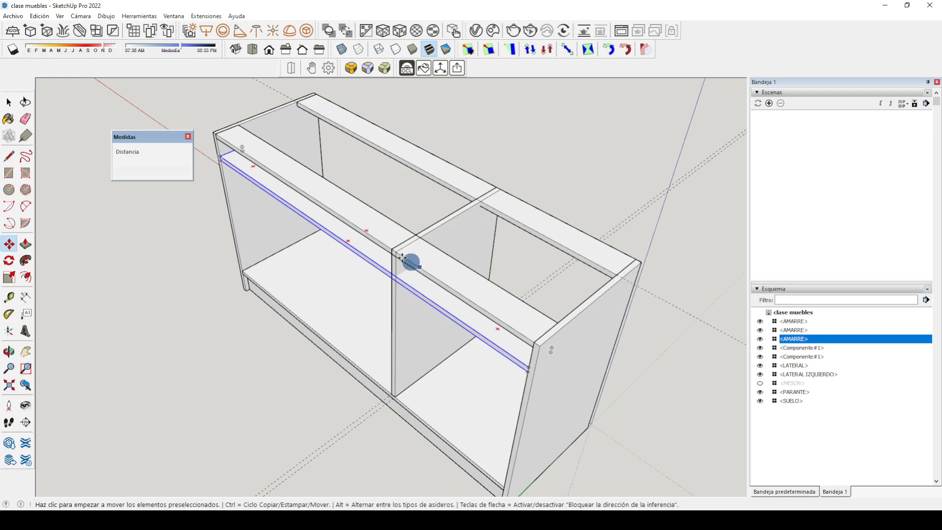
pyautogui.press('q')
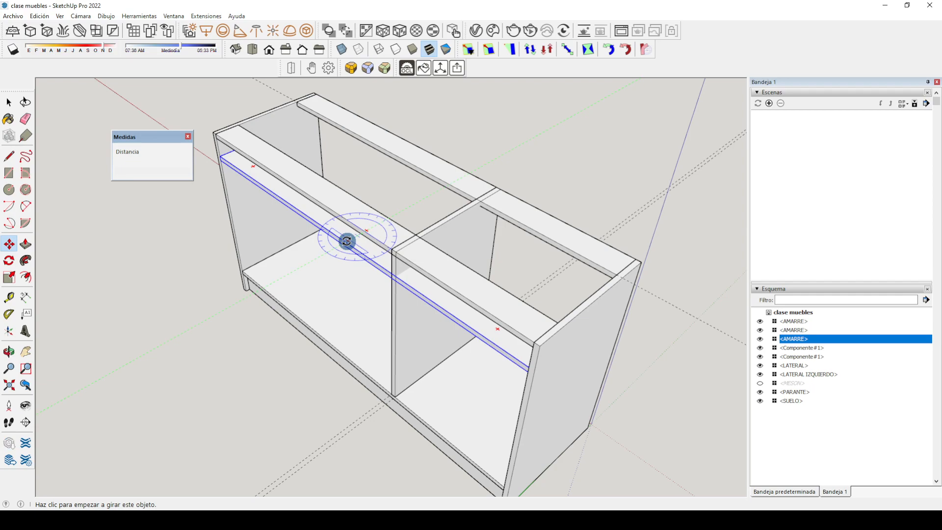
pyautogui.click(346, 241)
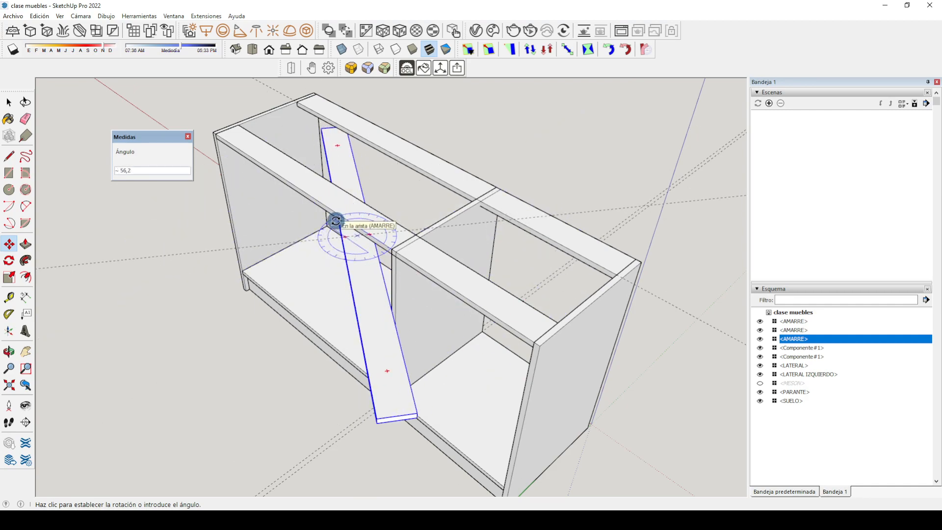
pyautogui.press('m')
pyautogui.moveTo(336, 220); pyautogui.dragTo(425, 229, button='middle')
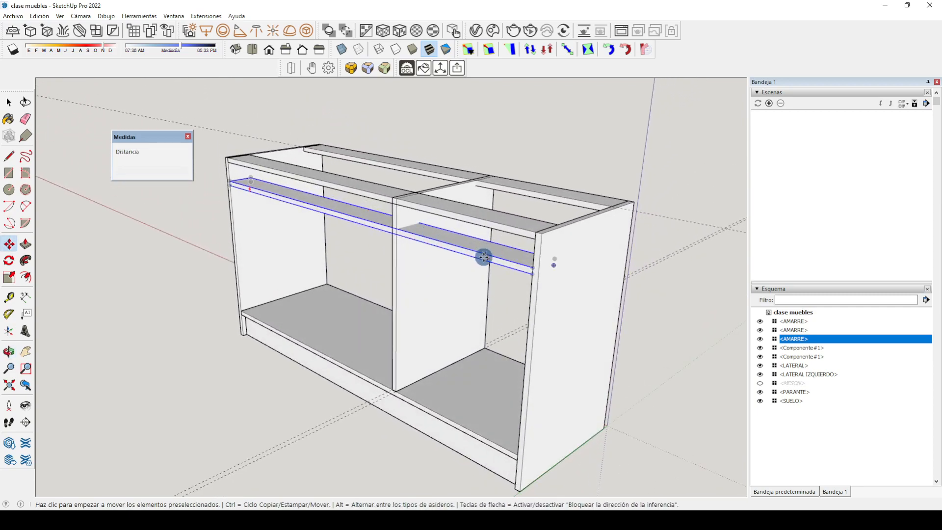
pyautogui.press('q')
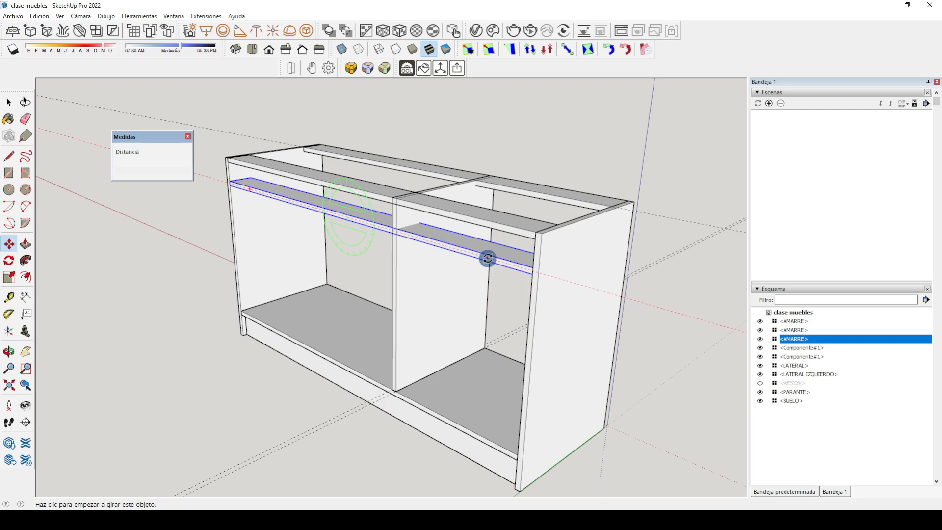
pyautogui.press('m')
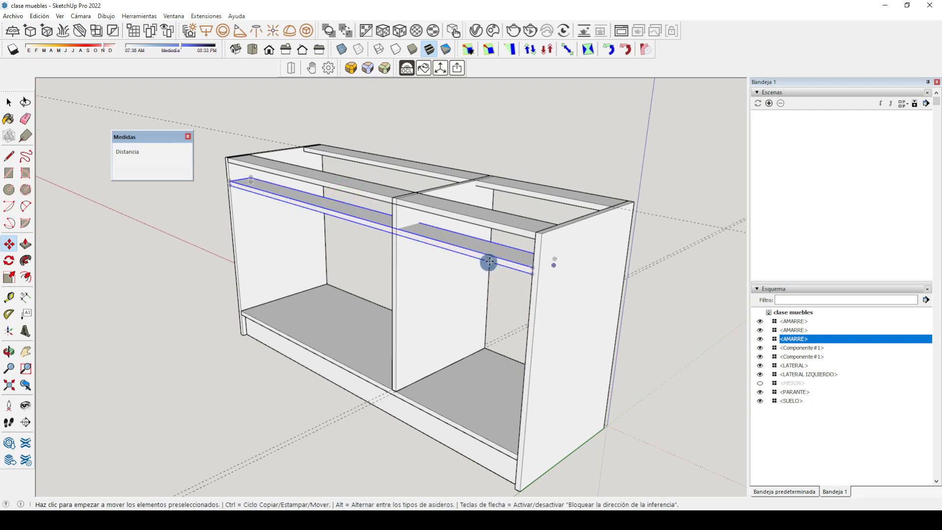
pyautogui.press('q')
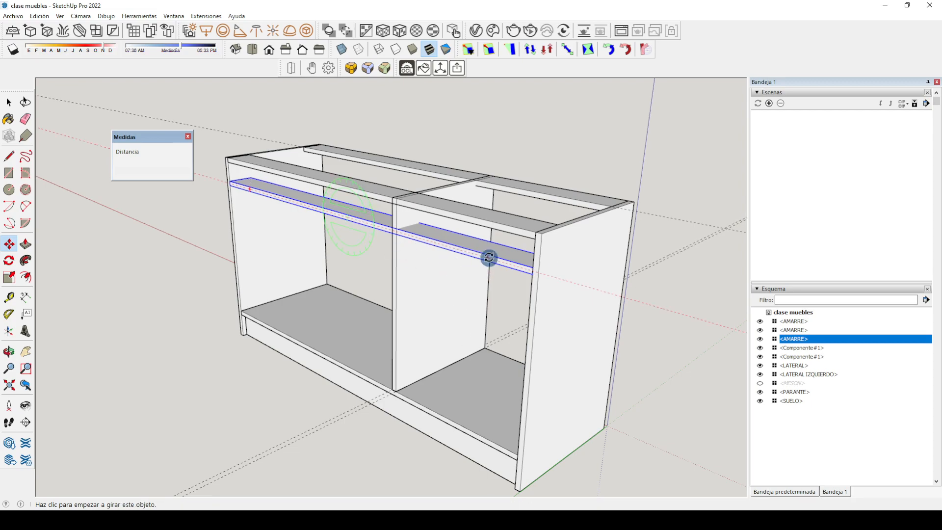
pyautogui.click(488, 258)
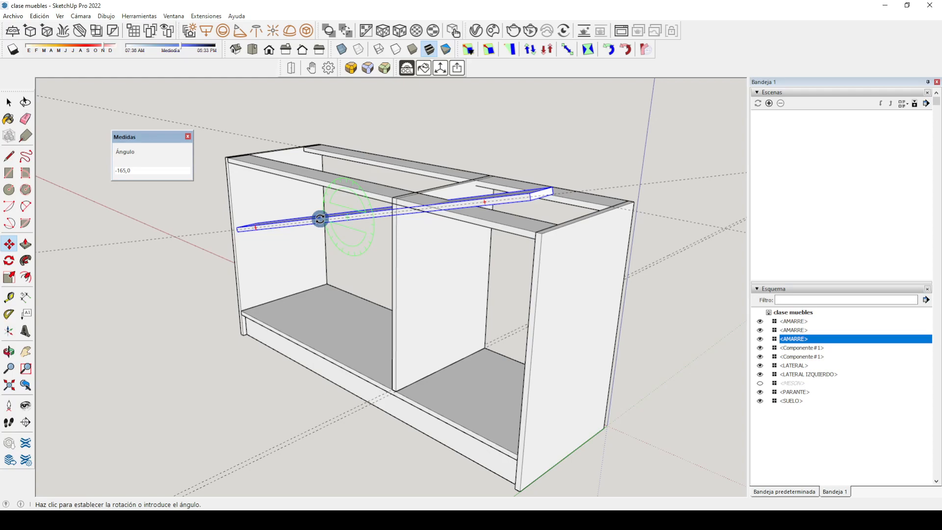
pyautogui.click(320, 219)
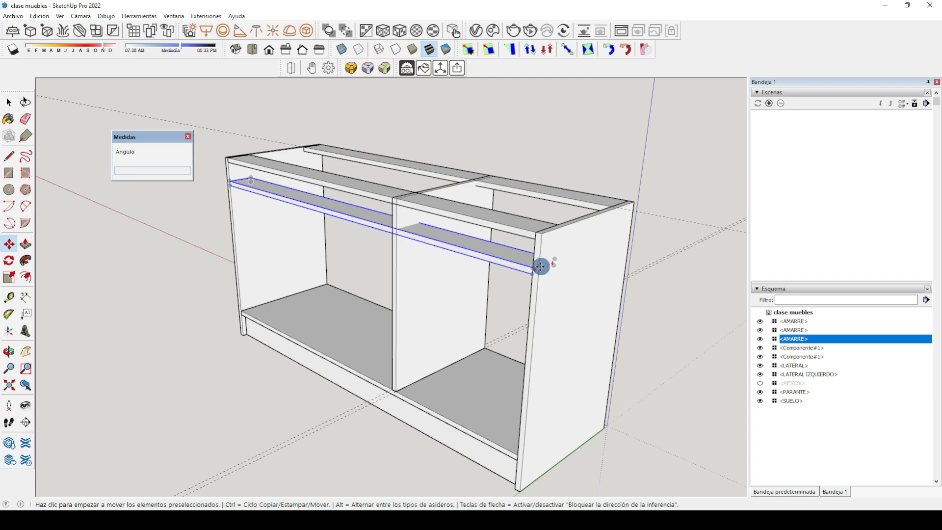
# Step: Rotate the lowered rear AMARRE rail 90° about its lengthwise axis so it stands upright
pyautogui.moveTo(540, 267); pyautogui.dragTo(493, 295, button='middle')
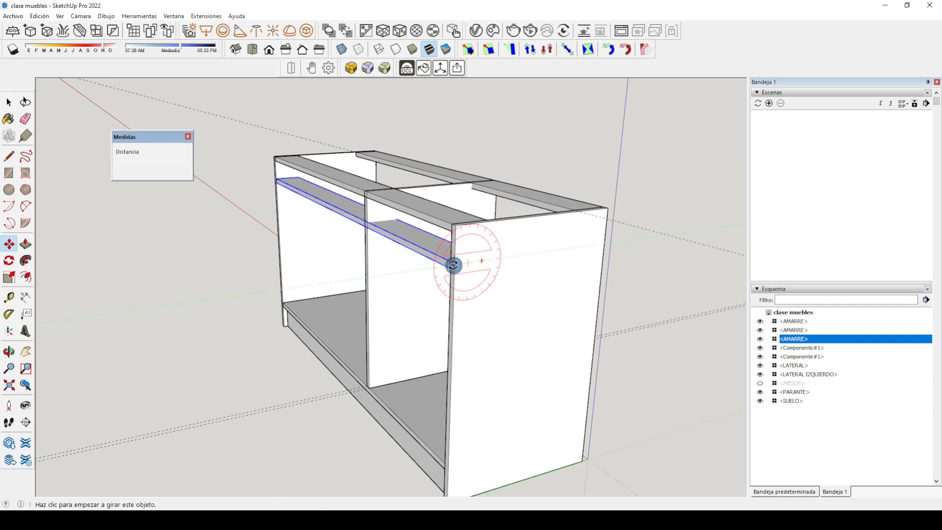
pyautogui.click(453, 265)
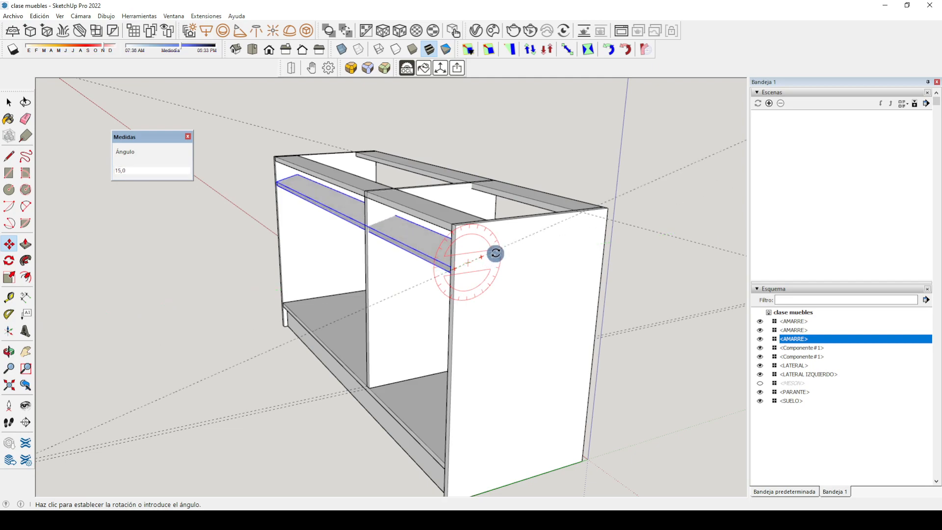
pyautogui.click(468, 224)
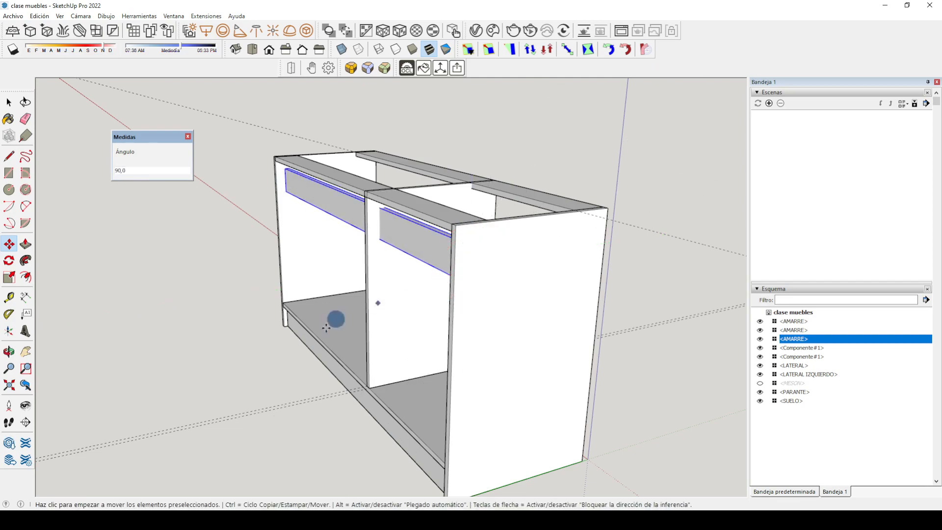
# Step: Move the upright AMARRE rail about 5.40 cm, snapping its upper corner under the rear top rail at the side panel
pyautogui.moveTo(311, 338); pyautogui.dragTo(330, 256, button='middle')
pyautogui.press('m')
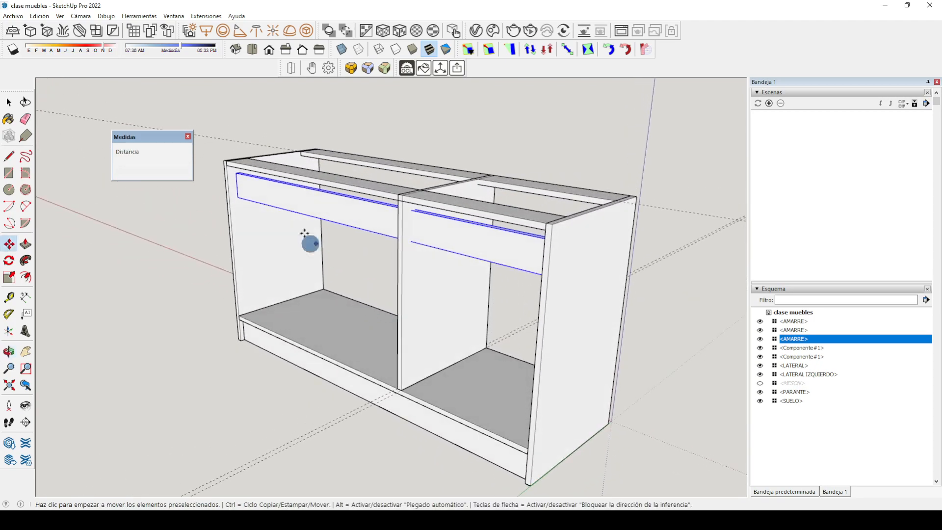
pyautogui.click(235, 175)
pyautogui.click(226, 166)
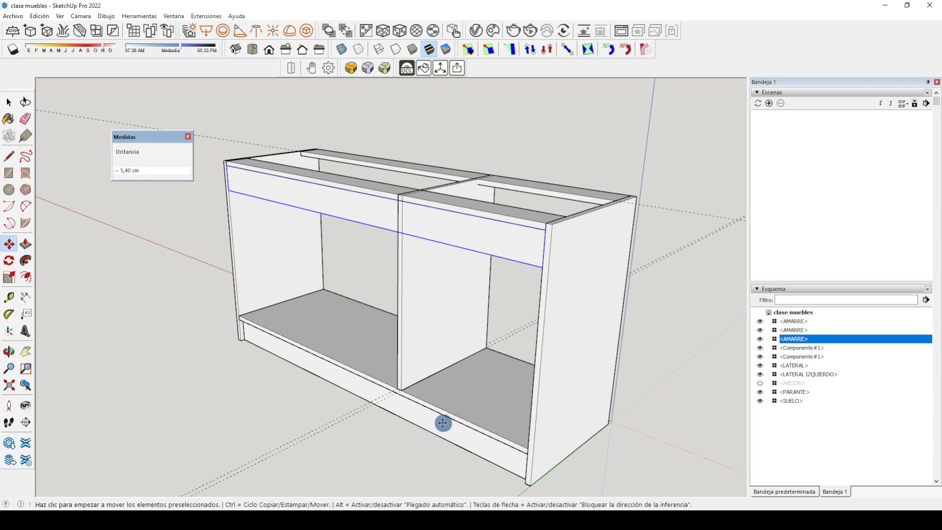
# Step: Examine the upright AMARRE under the rear top rail and where the rails cross the PARANTE divider, from behind, the side and the front
pyautogui.moveTo(611, 345); pyautogui.dragTo(466, 321, button='middle')
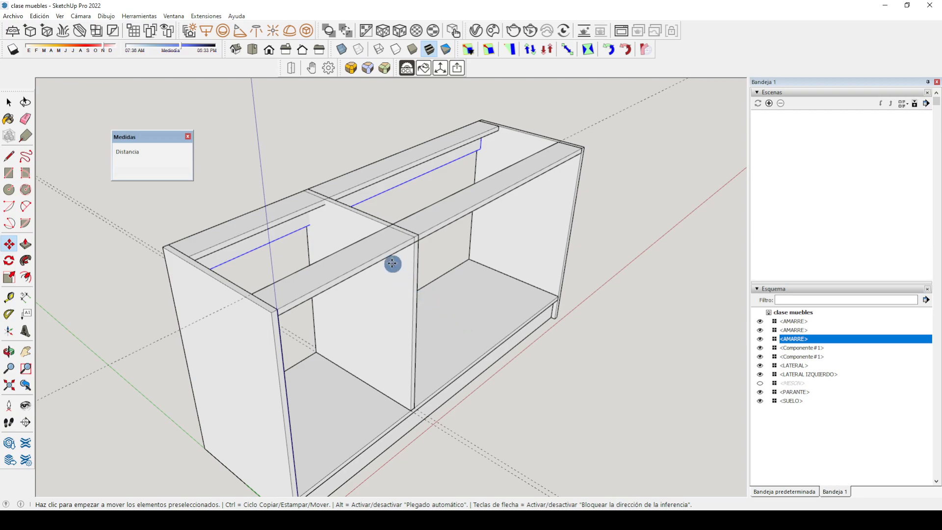
pyautogui.moveTo(362, 404); pyautogui.dragTo(604, 316, button='middle')
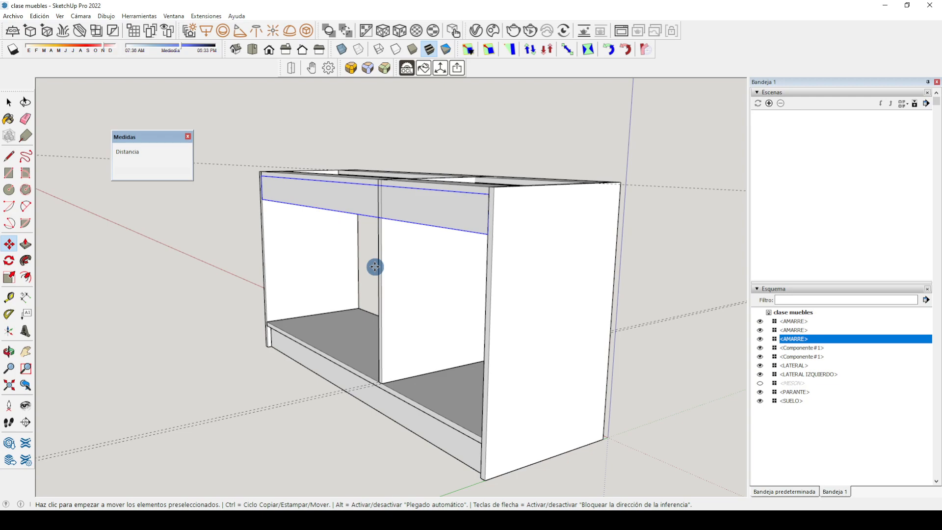
pyautogui.moveTo(607, 285); pyautogui.dragTo(497, 384, button='middle')
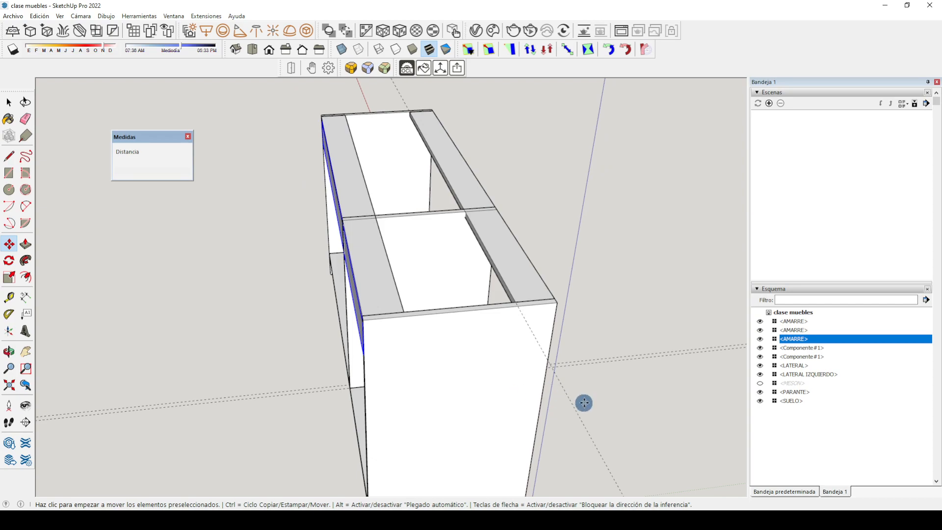
pyautogui.moveTo(499, 393); pyautogui.dragTo(551, 444, button='middle')
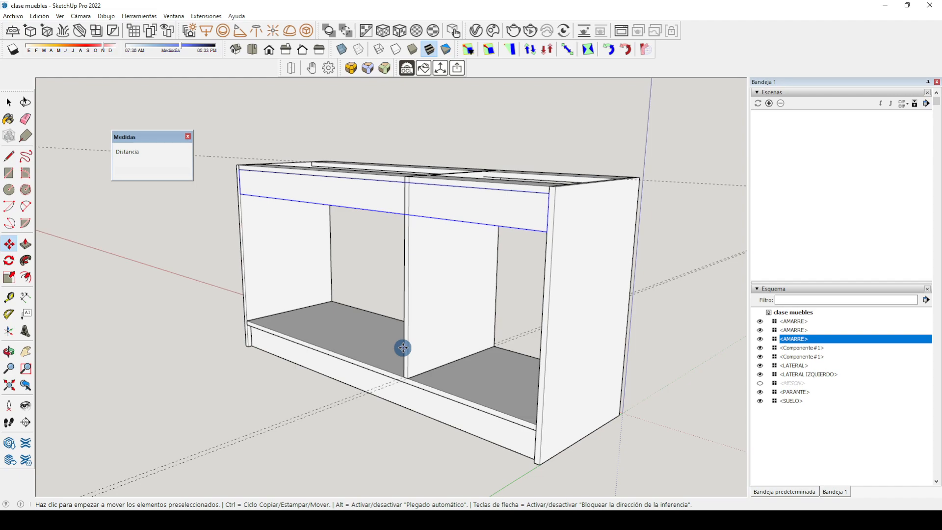
pyautogui.moveTo(658, 342); pyautogui.dragTo(209, 398, button='middle')
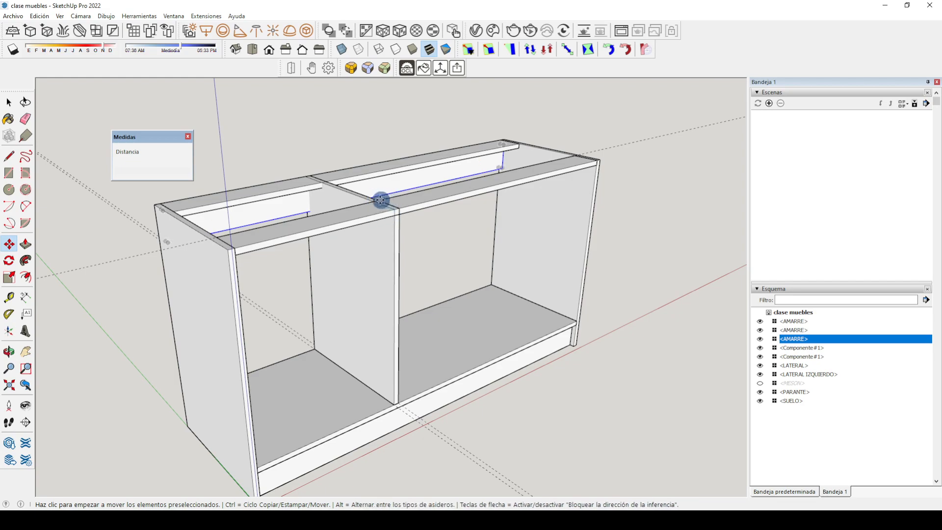
pyautogui.scroll(5, 387, 213)
pyautogui.moveTo(398, 210); pyautogui.dragTo(406, 234, button='middle')
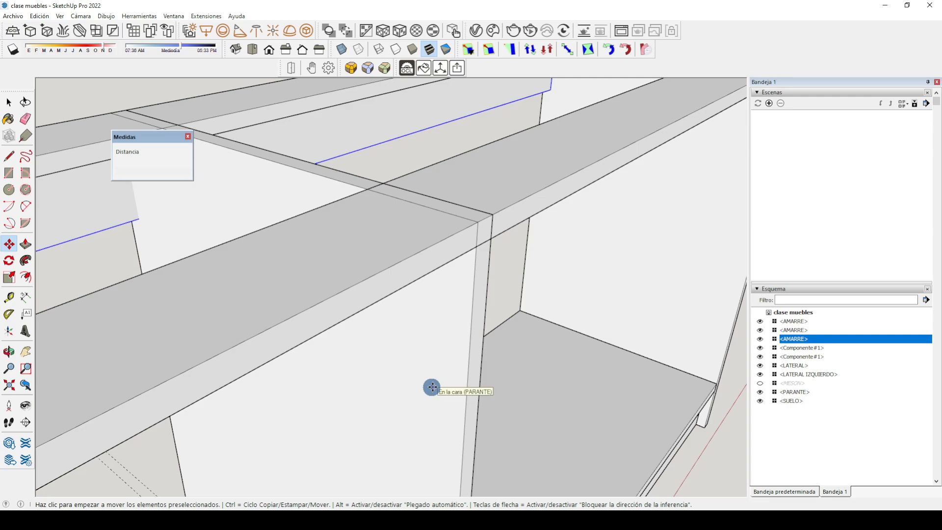
pyautogui.scroll(-2, 432, 387)
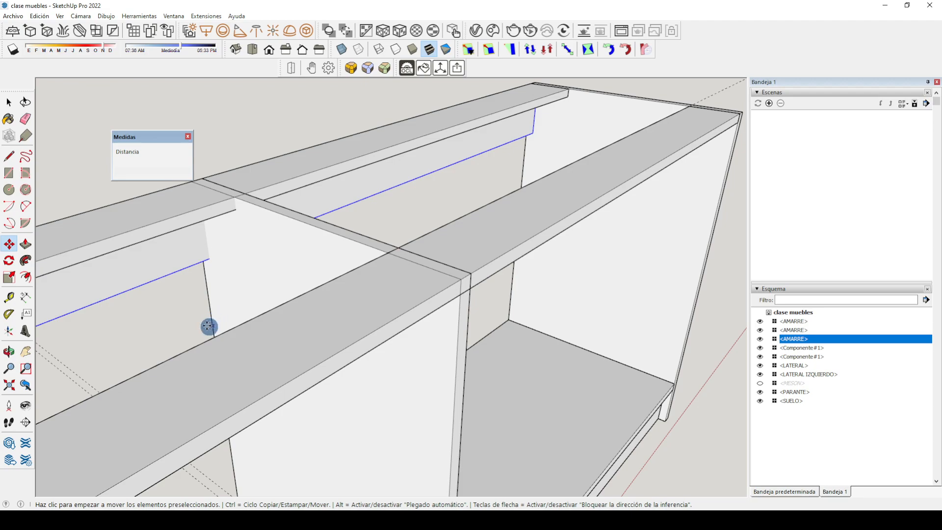
pyautogui.scroll(-4, 534, 214)
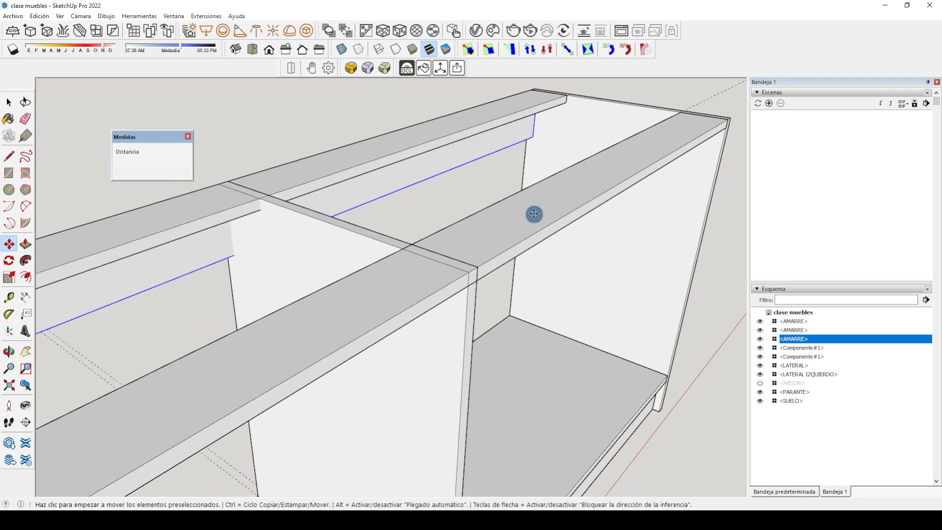
pyautogui.scroll(-2, 533, 214)
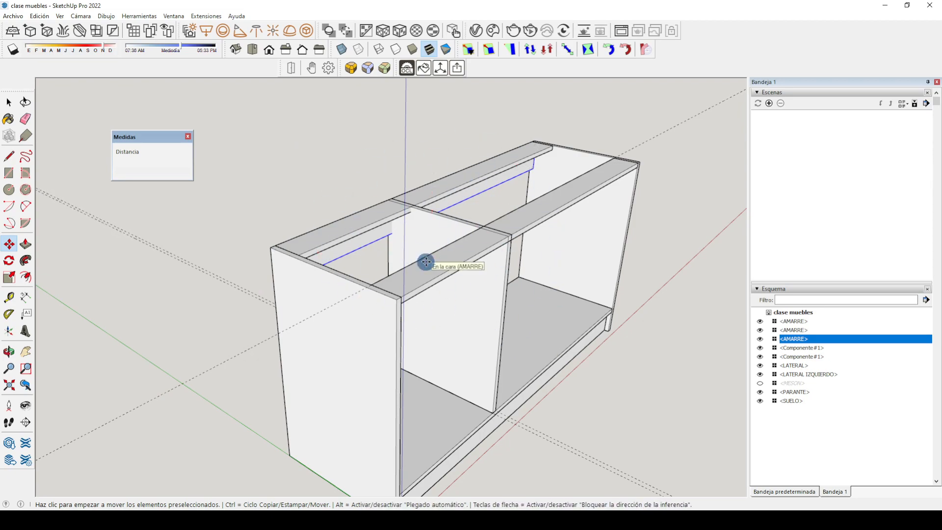
pyautogui.scroll(4, 473, 201)
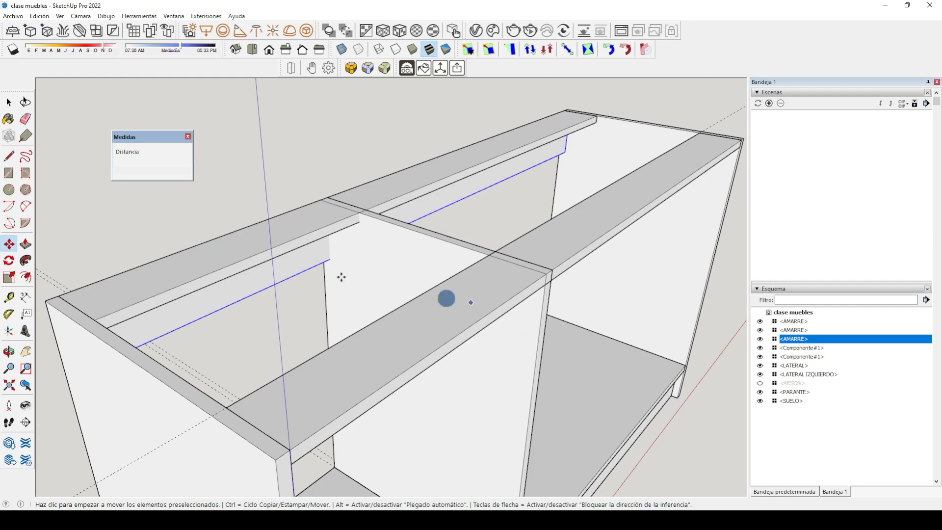
# Step: Place a vertical guide on the PARANTE divider, 10 cm back from its front edge
pyautogui.click(9, 301)
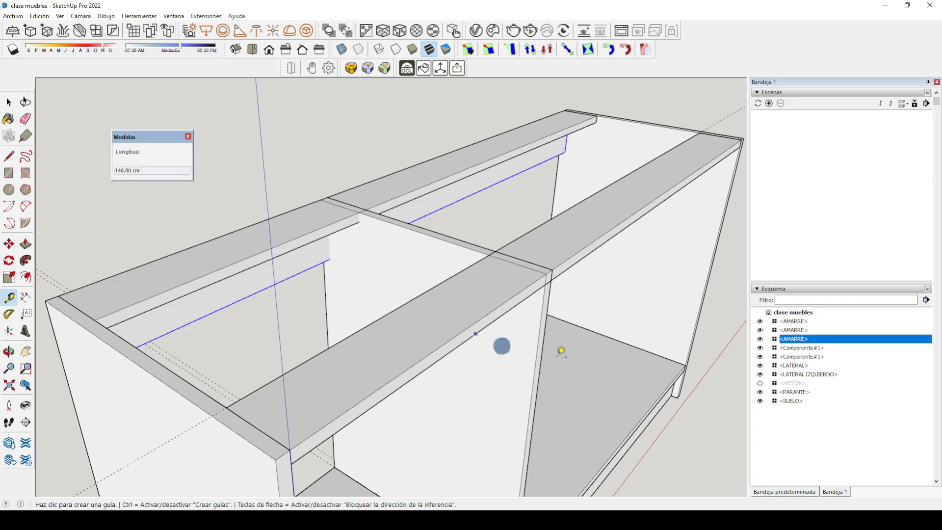
pyautogui.scroll(-2, 376, 206)
pyautogui.scroll(2, 409, 295)
pyautogui.scroll(-3, 311, 185)
pyautogui.scroll(2, 534, 320)
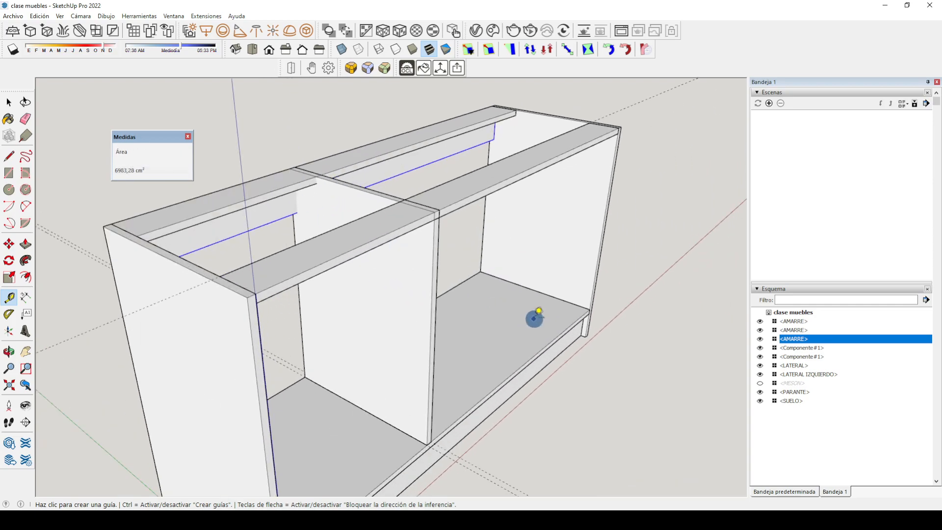
pyautogui.moveTo(569, 270); pyautogui.dragTo(448, 246, button='middle')
pyautogui.press('t')
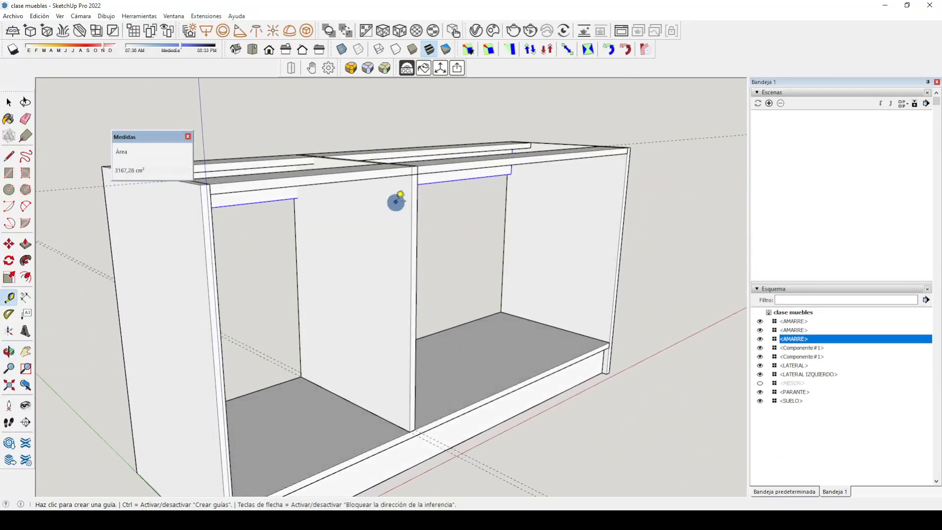
pyautogui.moveTo(407, 197); pyautogui.dragTo(451, 210, button='middle')
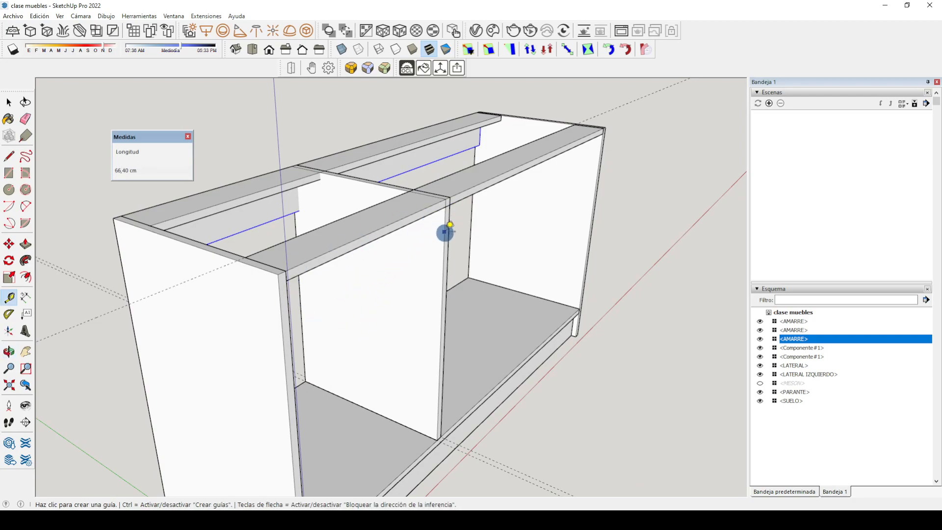
pyautogui.moveTo(506, 224); pyautogui.dragTo(238, 296, button='middle')
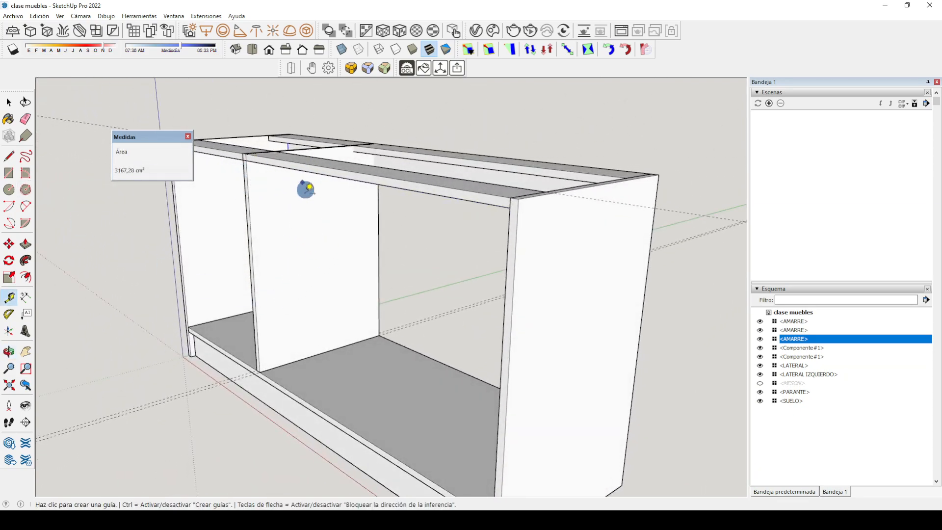
pyautogui.moveTo(309, 195); pyautogui.dragTo(385, 286, button='middle')
pyautogui.moveTo(331, 322); pyautogui.dragTo(411, 329, button='middle')
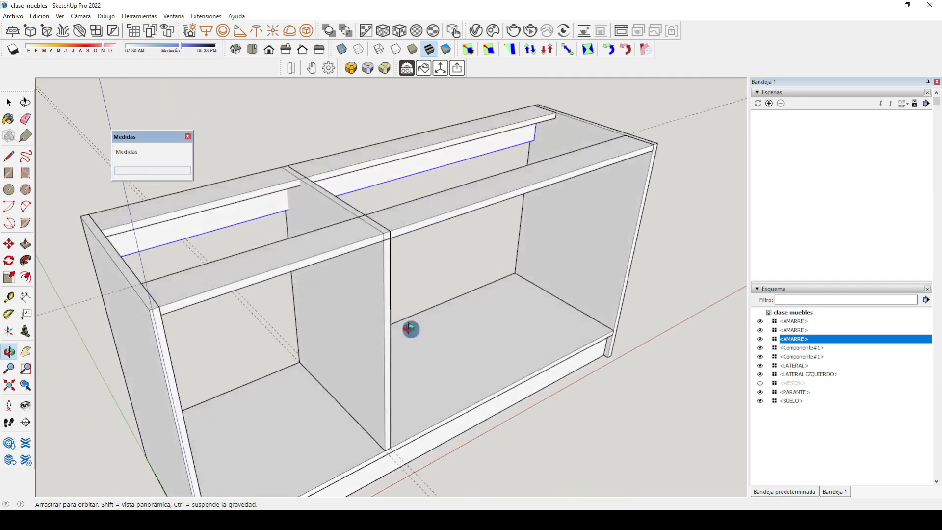
pyautogui.scroll(4, 368, 294)
pyautogui.scroll(-4, 368, 294)
pyautogui.scroll(4, 213, 87)
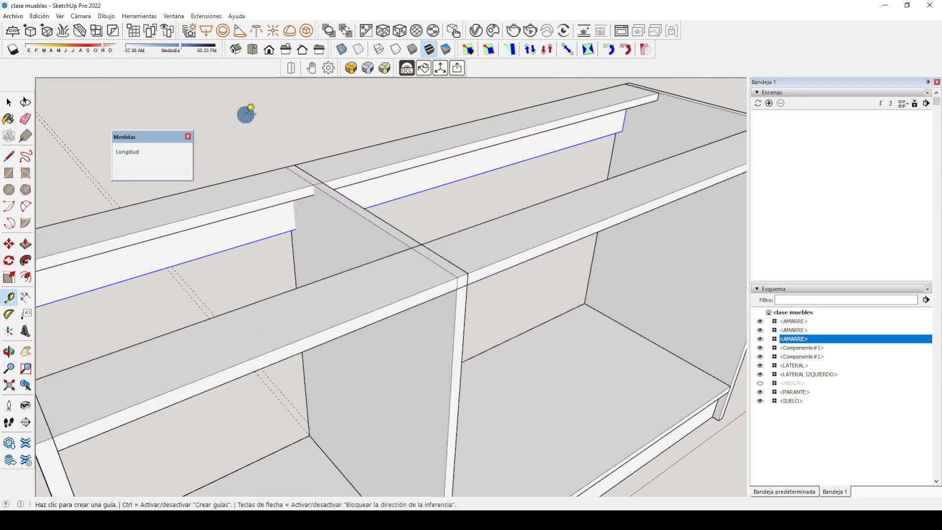
pyautogui.scroll(-3, 430, 358)
pyautogui.scroll(2, 429, 359)
pyautogui.moveTo(429, 368); pyautogui.dragTo(431, 315, button='middle')
pyautogui.scroll(3, 431, 315)
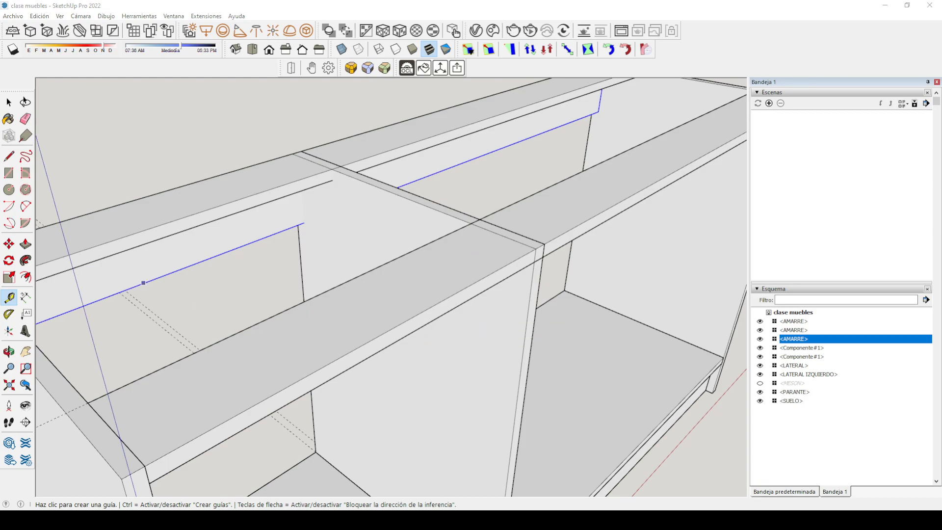
pyautogui.click(528, 310)
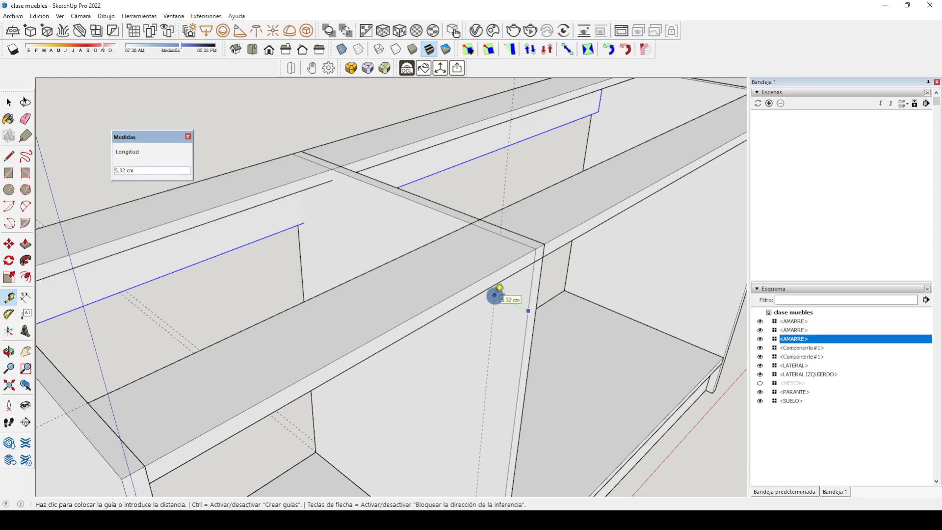
pyautogui.write('10')
pyautogui.press('Return')
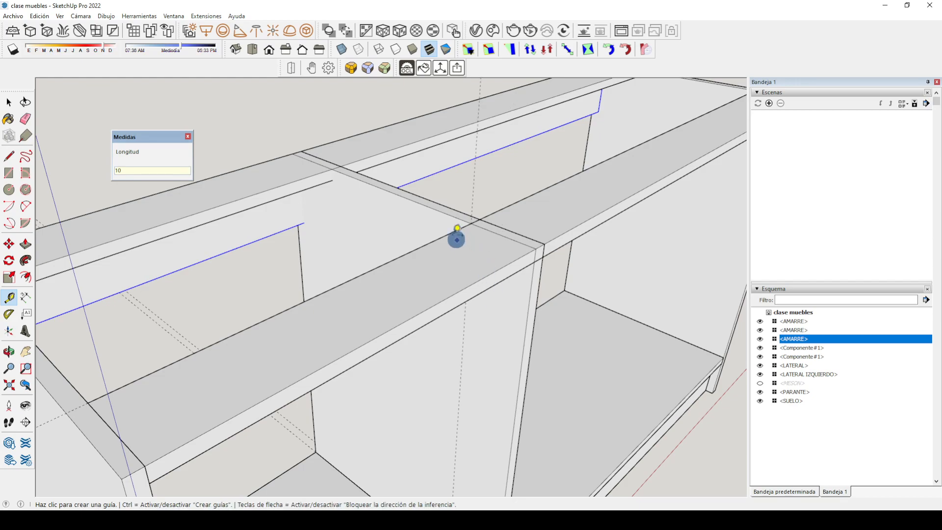
# Step: Place a horizontal guide on the PARANTE divider 1.8 cm below its top edge and hide the front AMARRE rail
pyautogui.click(443, 214)
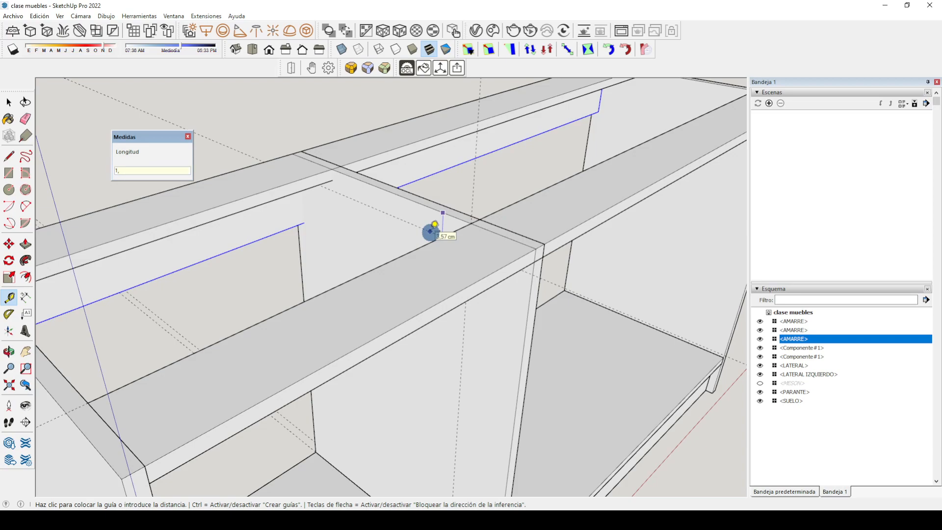
pyautogui.click(430, 231)
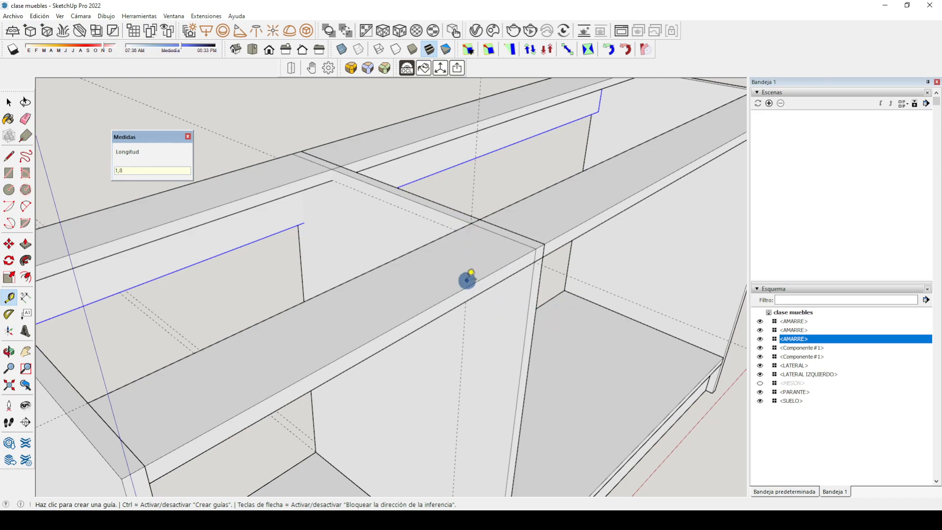
pyautogui.rightClick(463, 276)
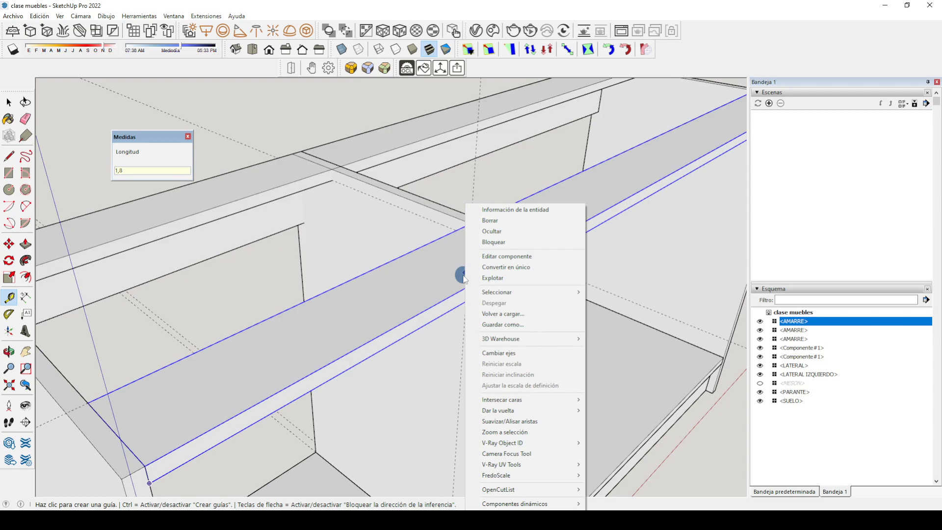
pyautogui.click(499, 232)
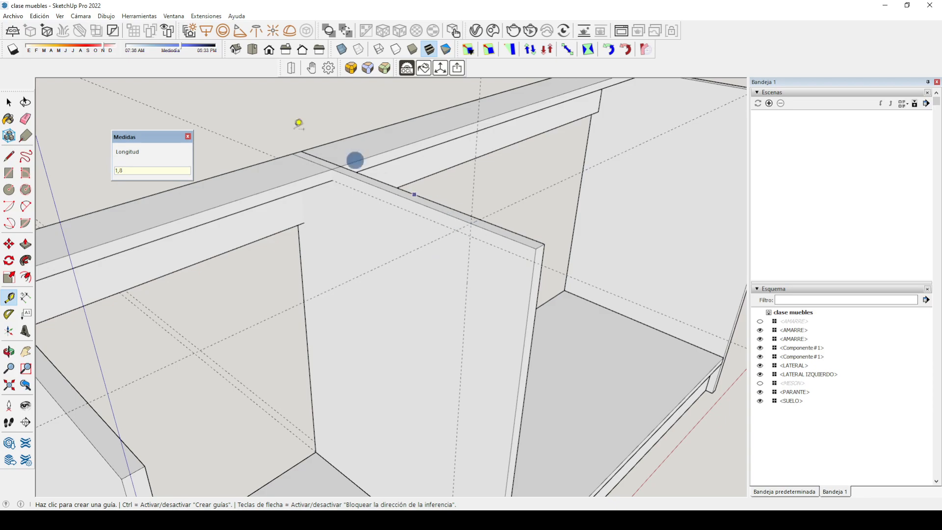
# Step: Inside the PARANTE component, draw a 10 × 1.8 cm rectangle at the upper front corner of its side face, following the guides
pyautogui.click(8, 103)
pyautogui.click(428, 293)
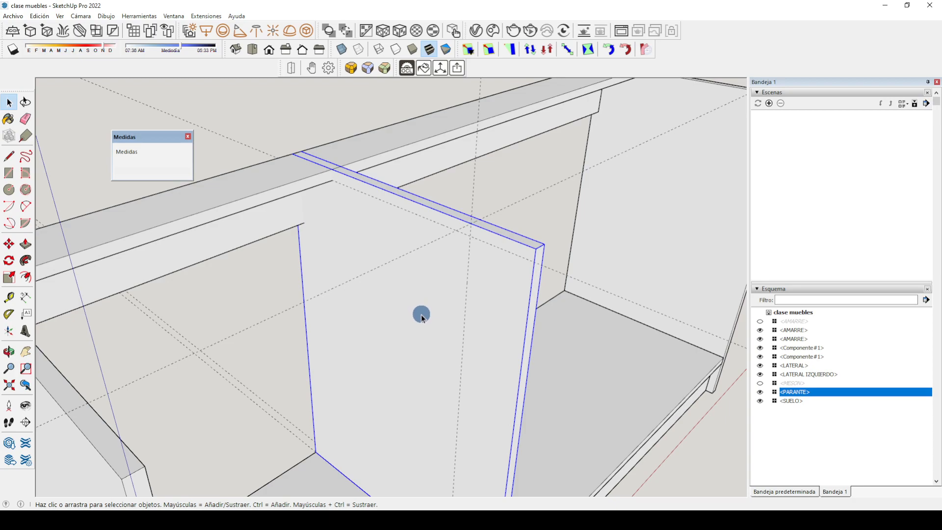
pyautogui.doubleClick(421, 316)
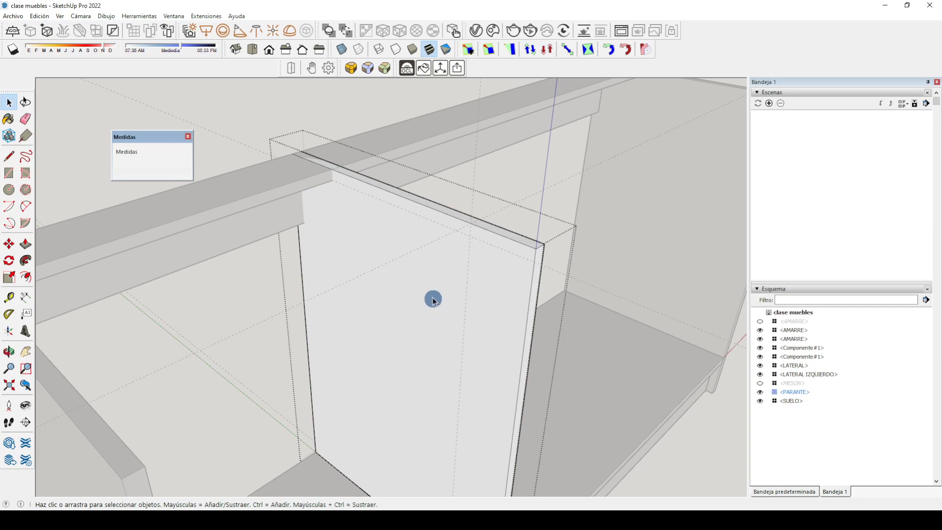
pyautogui.click(432, 298)
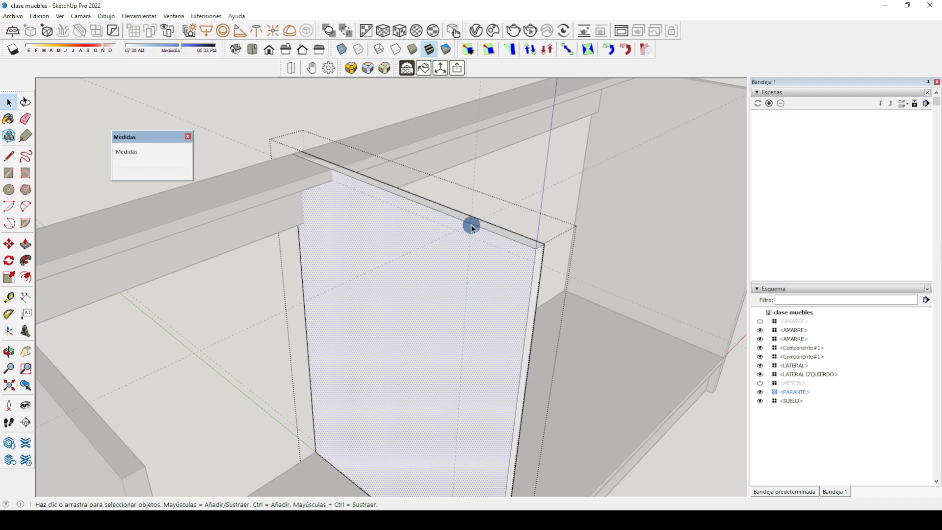
pyautogui.moveTo(488, 303); pyautogui.dragTo(533, 267, button='middle')
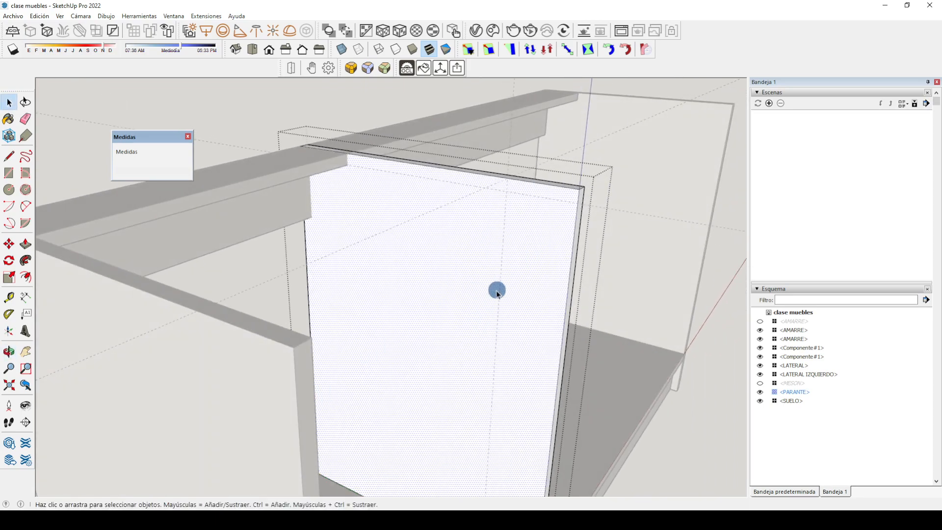
pyautogui.moveTo(542, 191); pyautogui.dragTo(518, 230, button='middle')
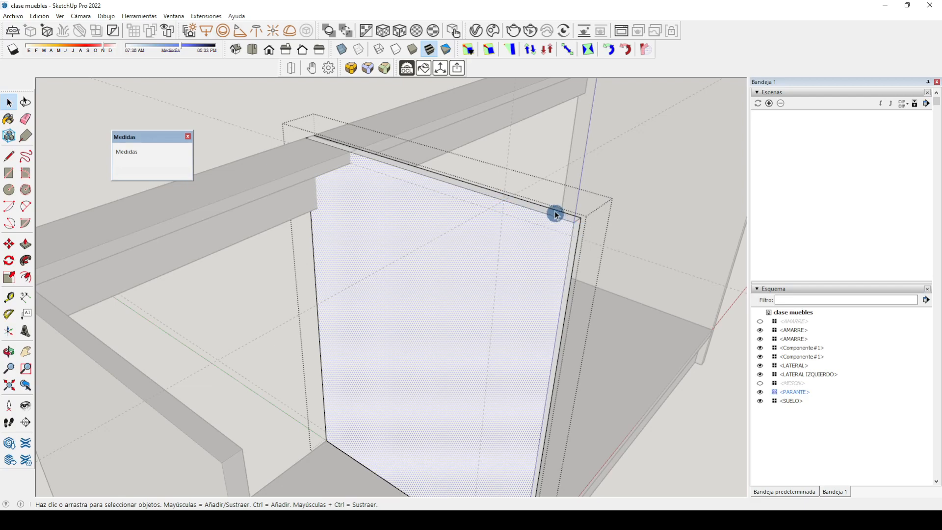
pyautogui.click(9, 173)
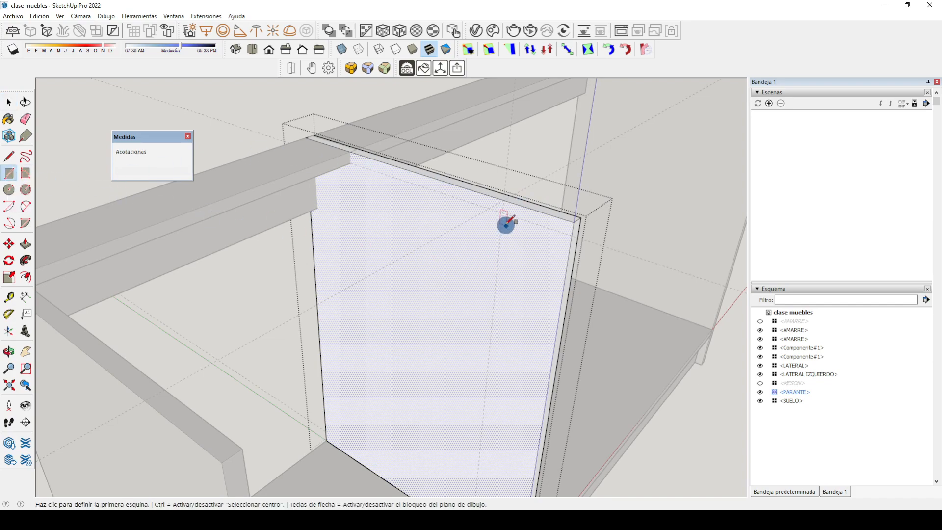
pyautogui.click(504, 200)
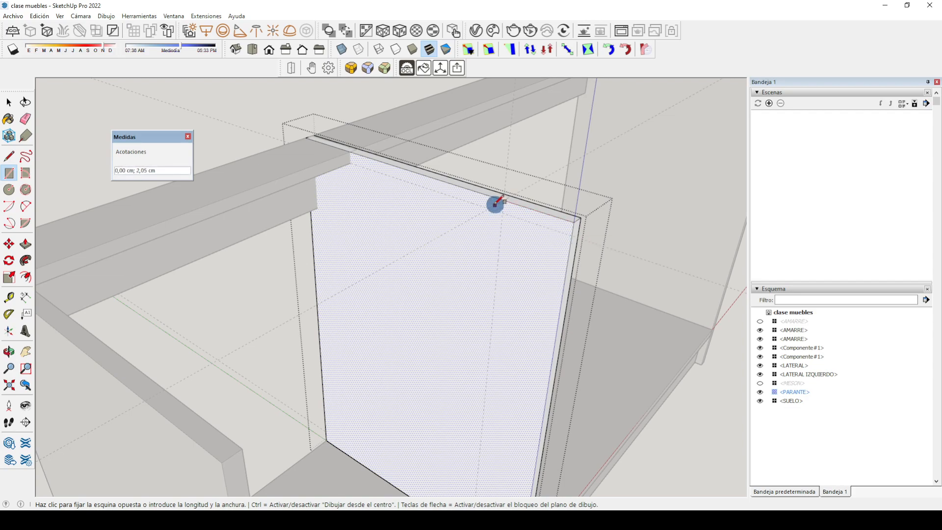
pyautogui.click(573, 235)
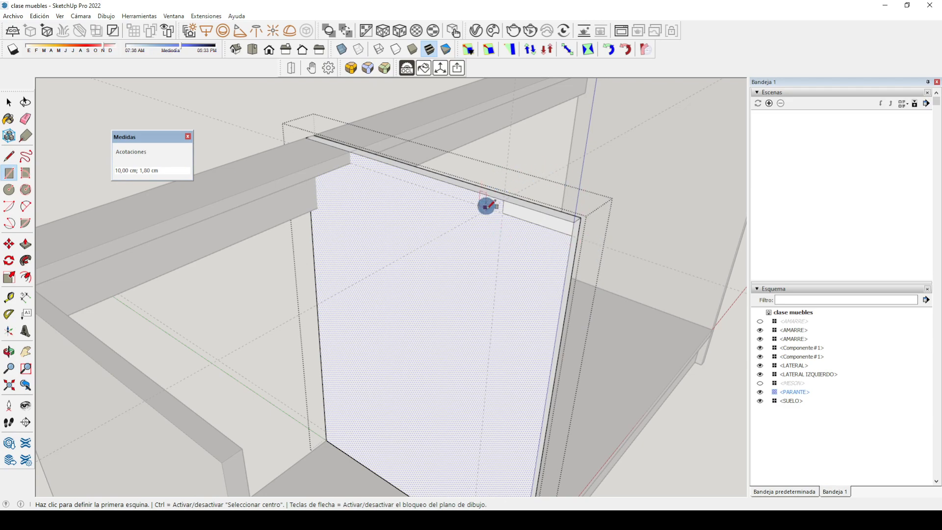
# Step: Push the rectangular face at the PARANTE panel's front top corner 1.8 cm through to cut a notch, and leave the component
pyautogui.scroll(4, 589, 215)
pyautogui.scroll(2, 446, 168)
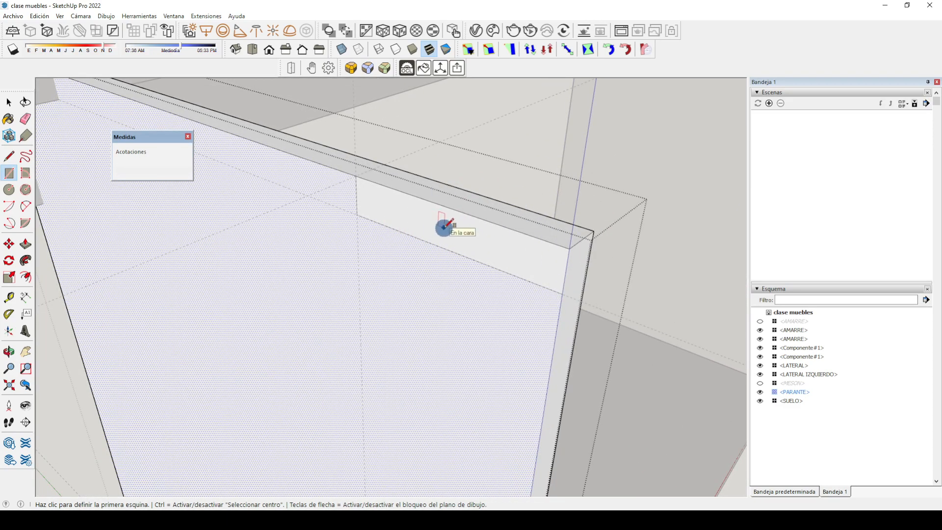
pyautogui.click(9, 101)
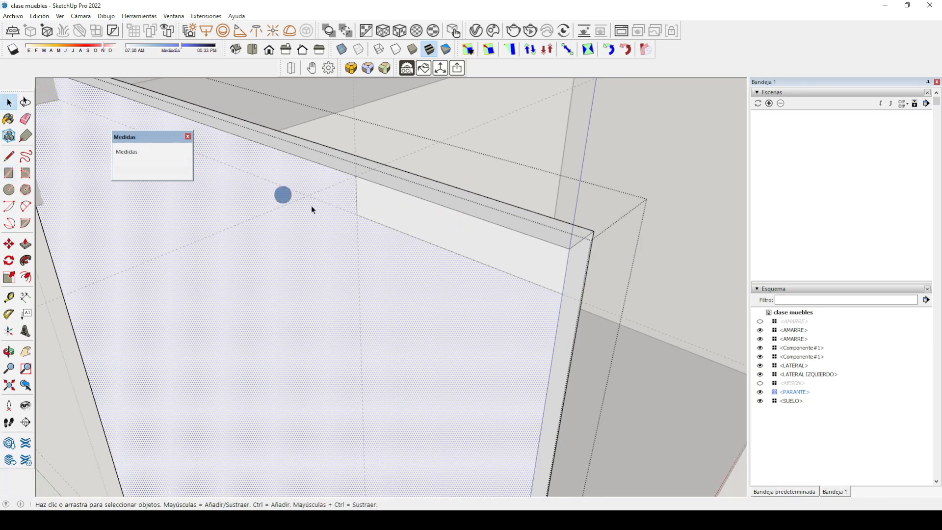
pyautogui.click(447, 228)
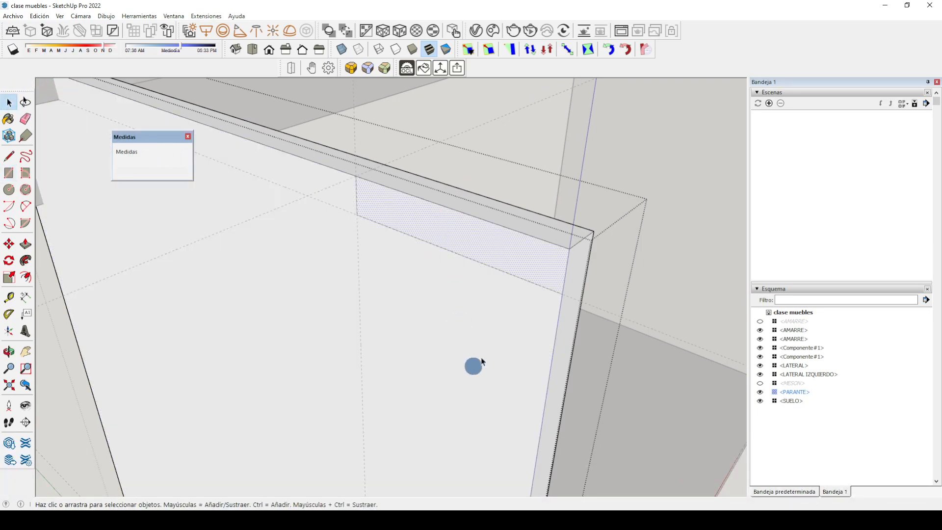
pyautogui.doubleClick(513, 244)
pyautogui.tripleClick(512, 244)
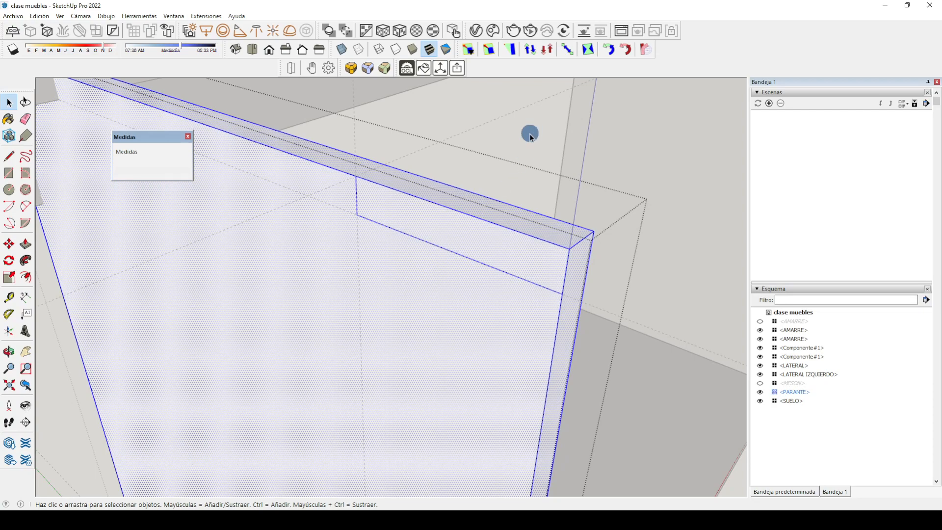
pyautogui.click(426, 226)
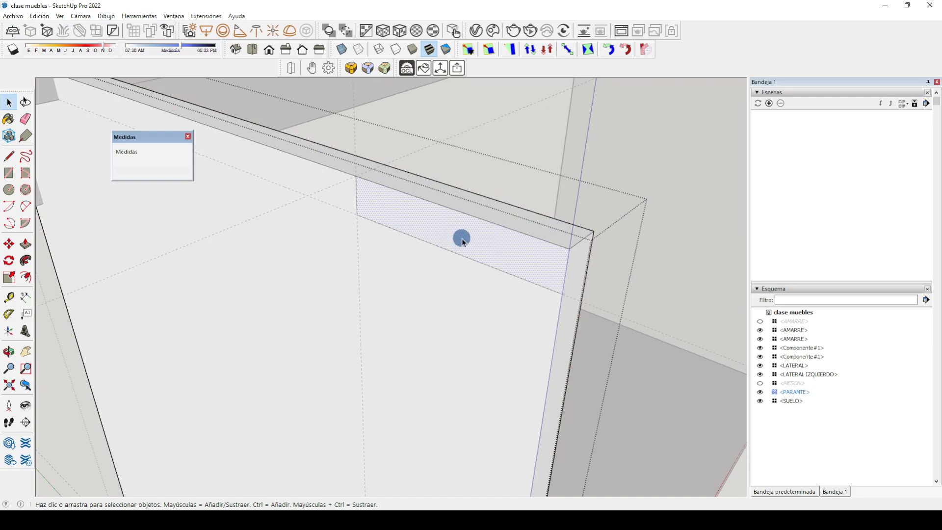
pyautogui.click(26, 244)
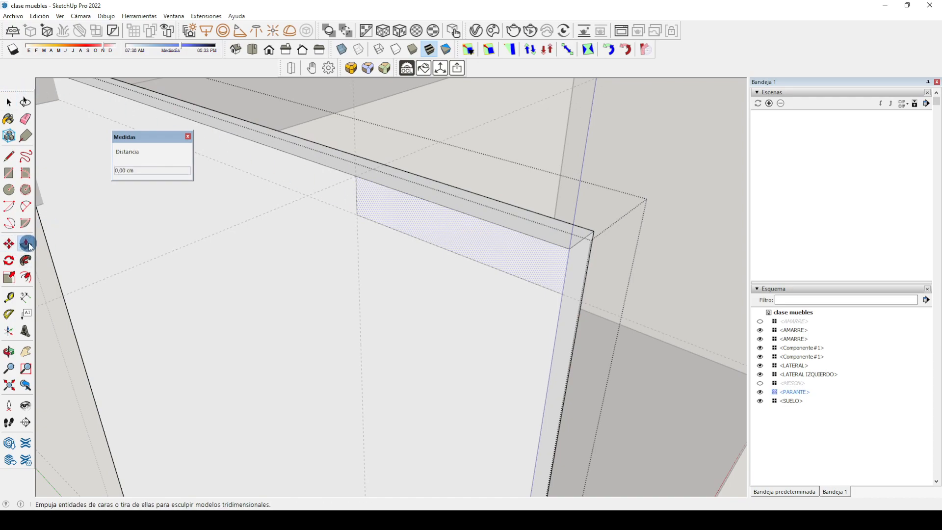
pyautogui.click(468, 229)
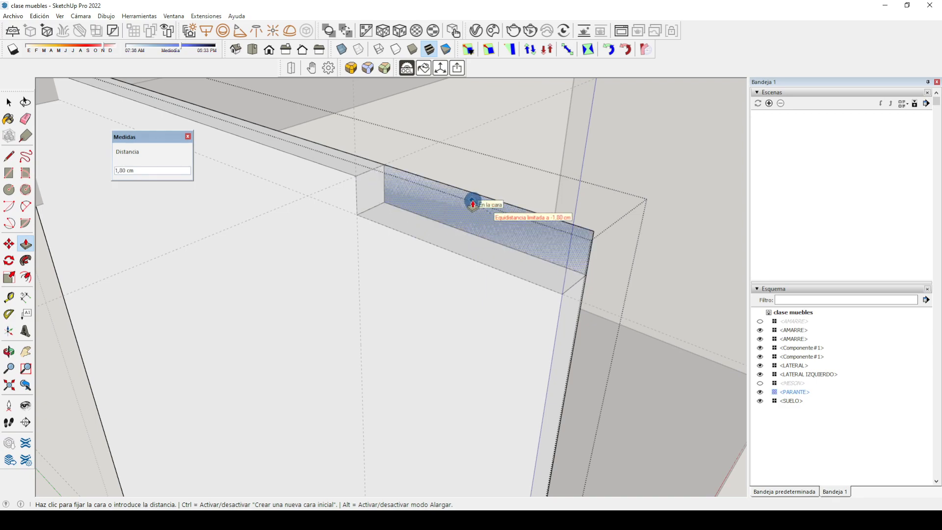
pyautogui.write('1,8')
pyautogui.press('Return')
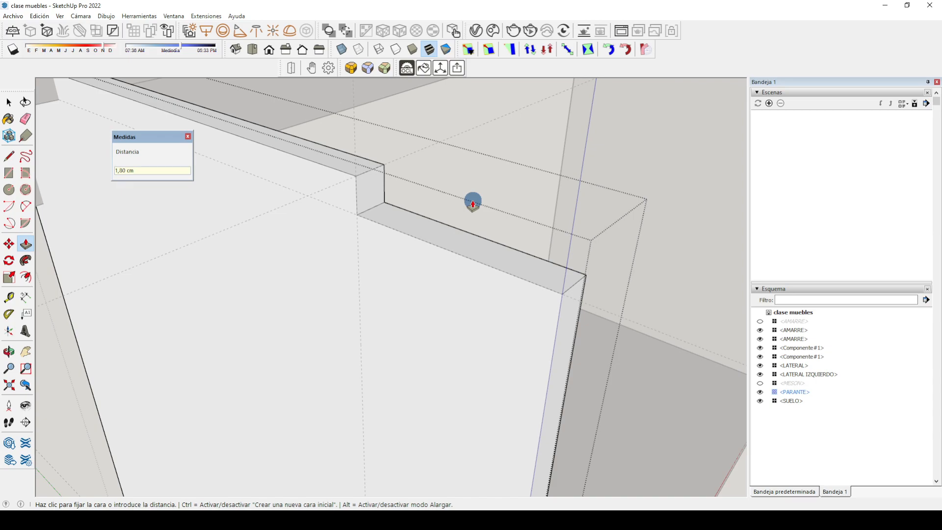
pyautogui.moveTo(473, 202); pyautogui.dragTo(457, 319, button='middle')
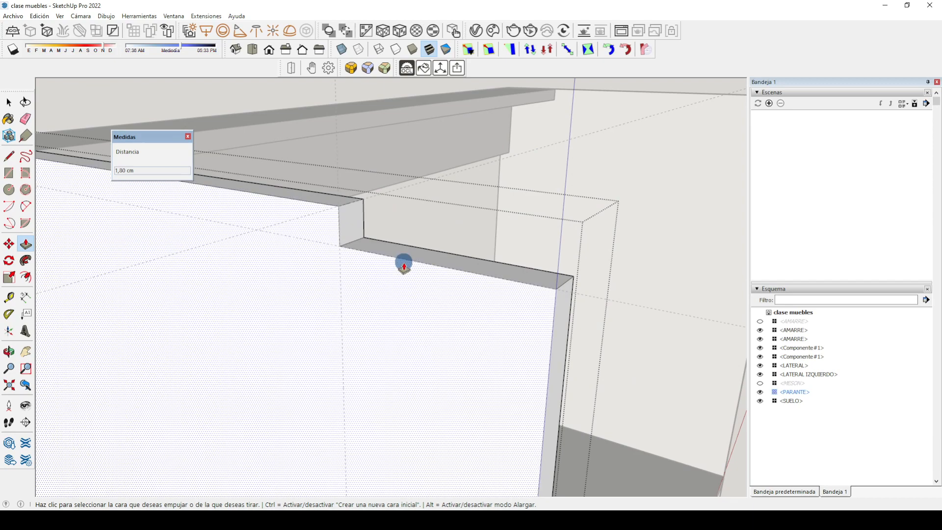
pyautogui.moveTo(404, 265); pyautogui.dragTo(301, 326, button='middle')
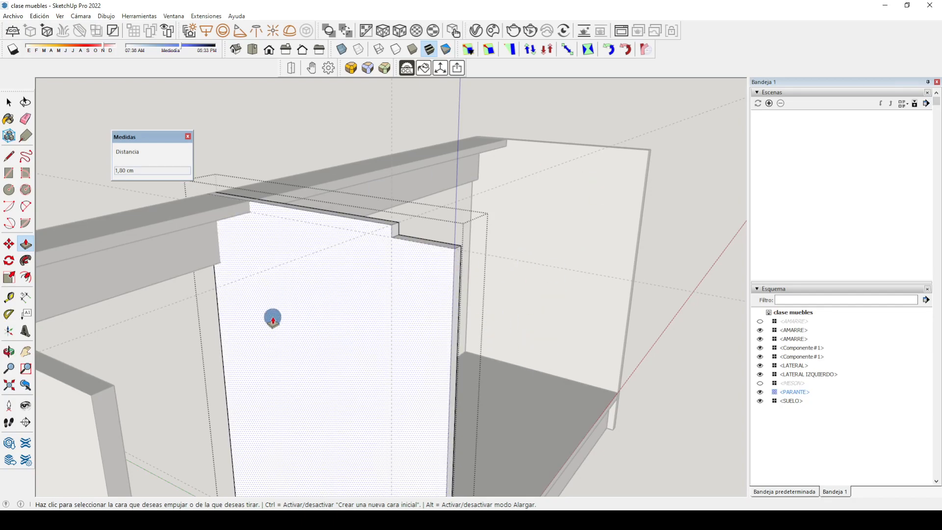
pyautogui.click(9, 102)
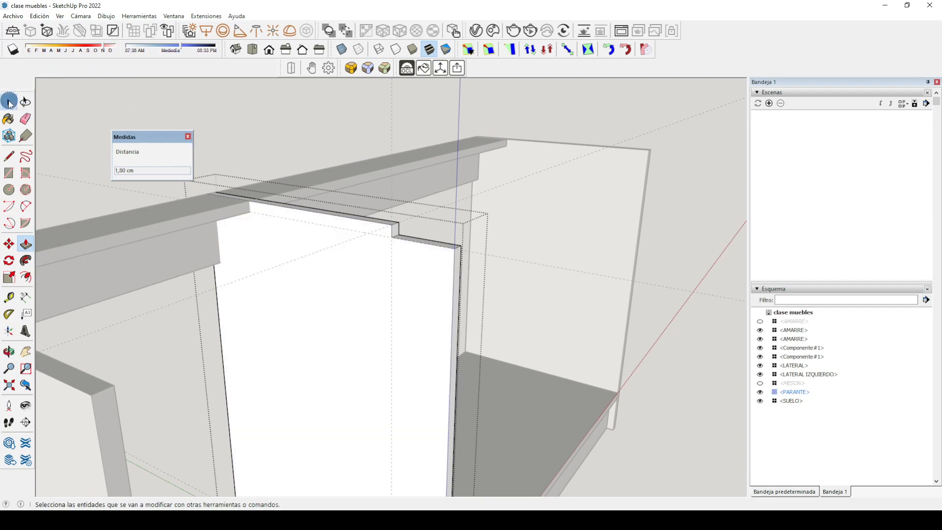
pyautogui.click(235, 118)
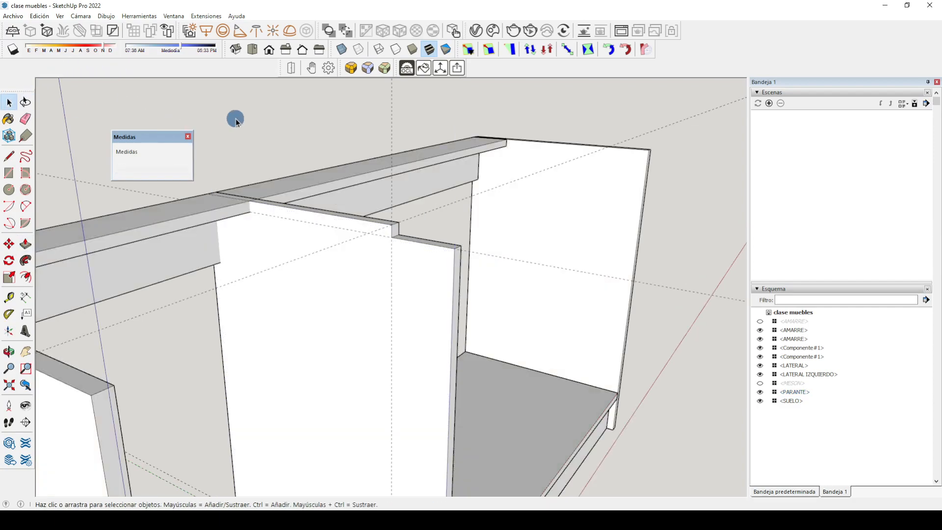
# Step: Turn on the X-ray face style to see through the cabinet panels
pyautogui.scroll(-1, 614, 279)
pyautogui.scroll(3, 303, 264)
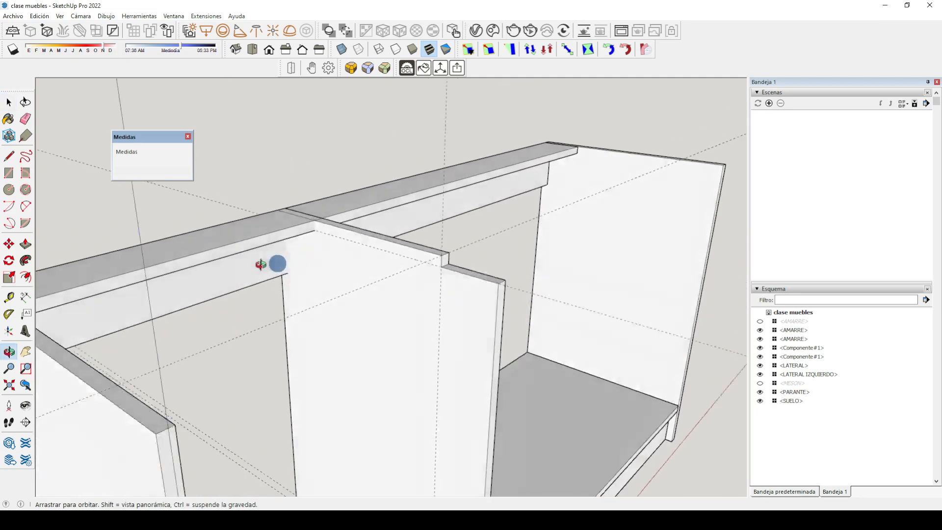
pyautogui.scroll(1, 225, 252)
pyautogui.scroll(1, 225, 252)
pyautogui.scroll(-2, 377, 252)
pyautogui.scroll(3, 254, 198)
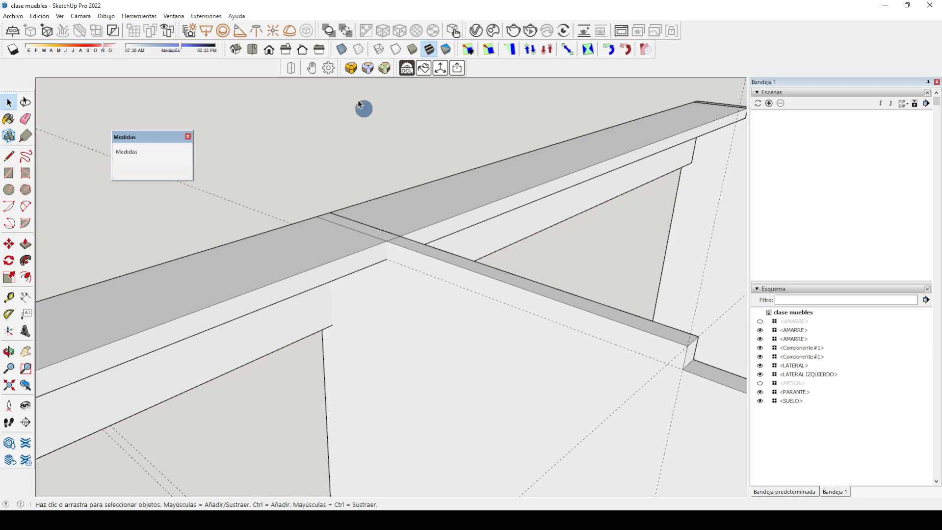
pyautogui.click(343, 50)
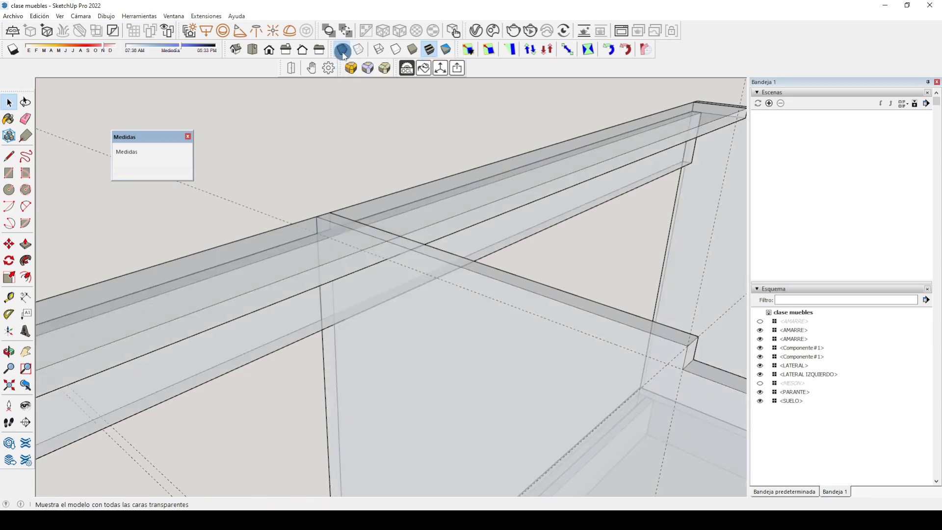
# Step: Examine where the PARANTE panel meets the AMARRE rails along the cabinet's back
pyautogui.scroll(-6, 373, 162)
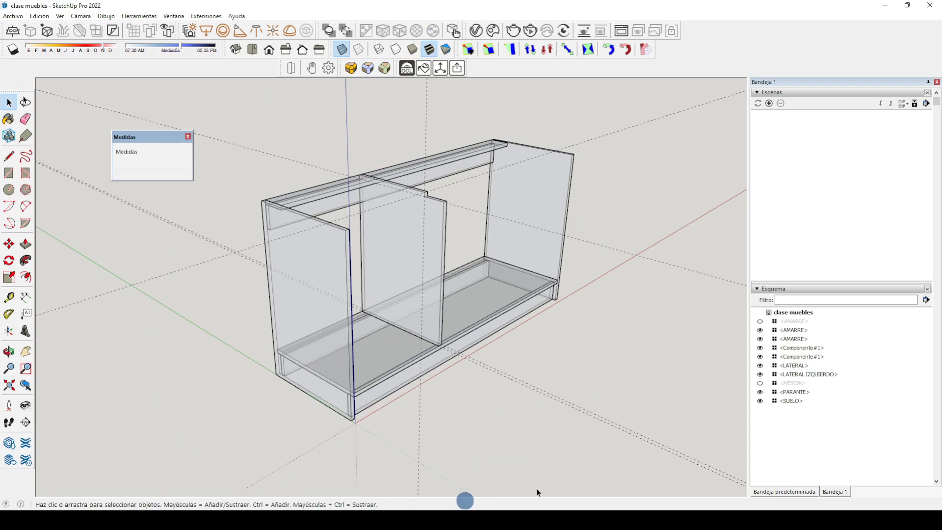
pyautogui.moveTo(493, 313); pyautogui.dragTo(512, 293, button='middle')
pyautogui.scroll(8, 352, 190)
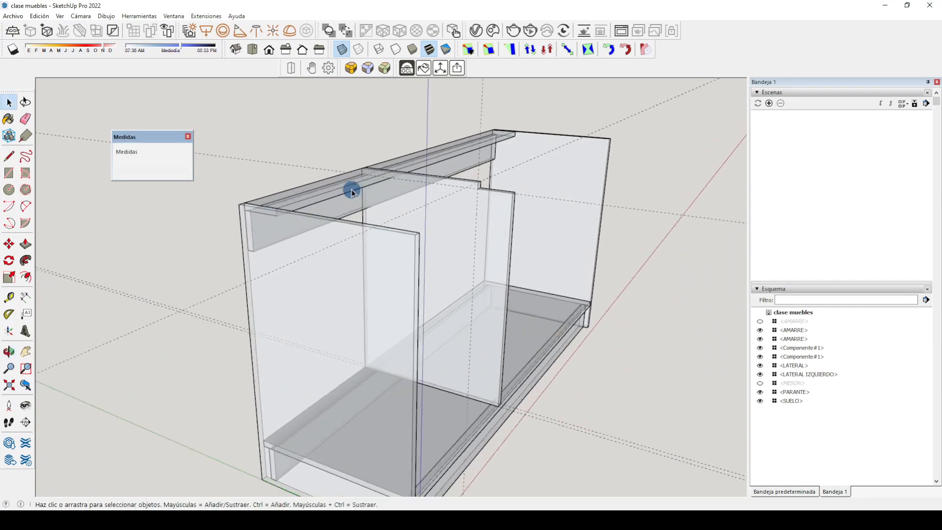
pyautogui.scroll(4, 377, 167)
pyautogui.moveTo(380, 169); pyautogui.dragTo(415, 177, button='middle')
pyautogui.moveTo(623, 197); pyautogui.dragTo(349, 231, button='middle')
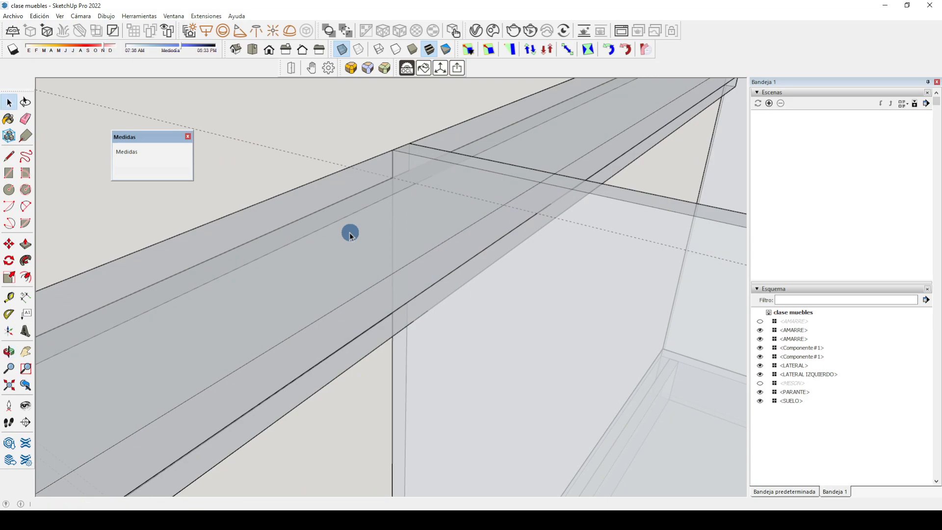
pyautogui.moveTo(446, 283); pyautogui.dragTo(427, 141, button='middle')
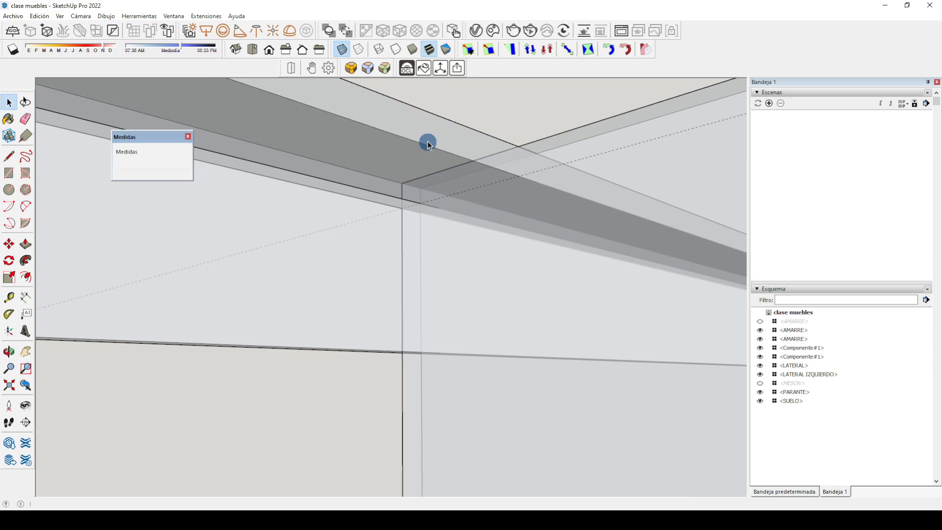
pyautogui.scroll(-4, 432, 260)
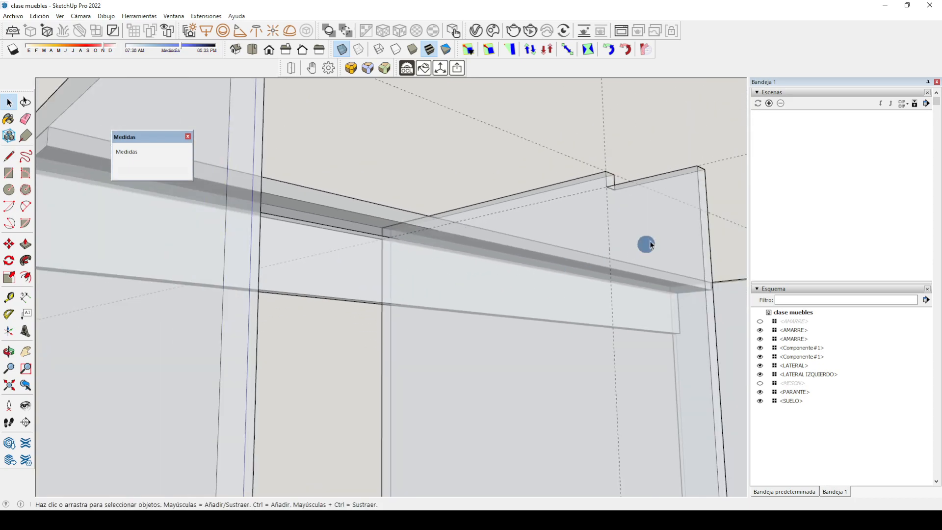
# Step: Open the PARANTE component for editing and draw a 10 × 1.8 cm rectangle at its rear top corner, matching the horizontal rail
pyautogui.moveTo(485, 127); pyautogui.dragTo(405, 425, button='middle')
pyautogui.click(453, 339)
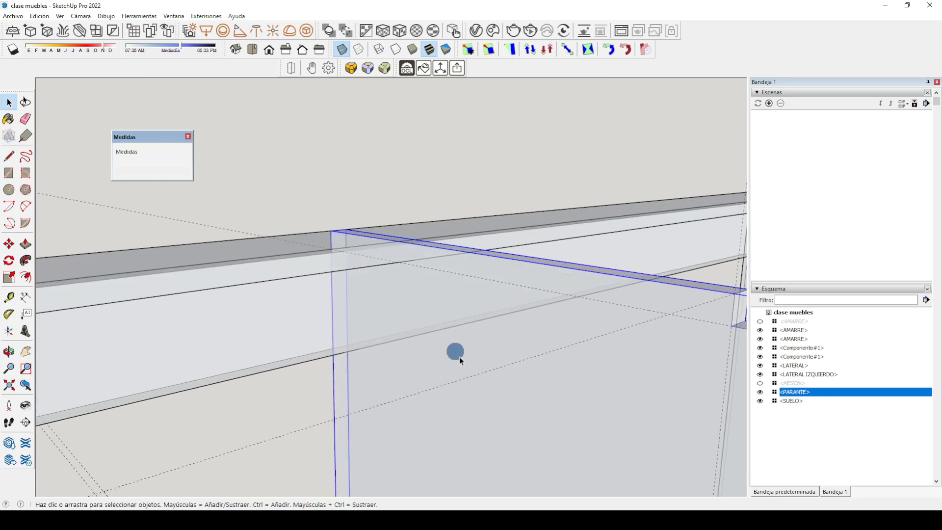
pyautogui.doubleClick(438, 336)
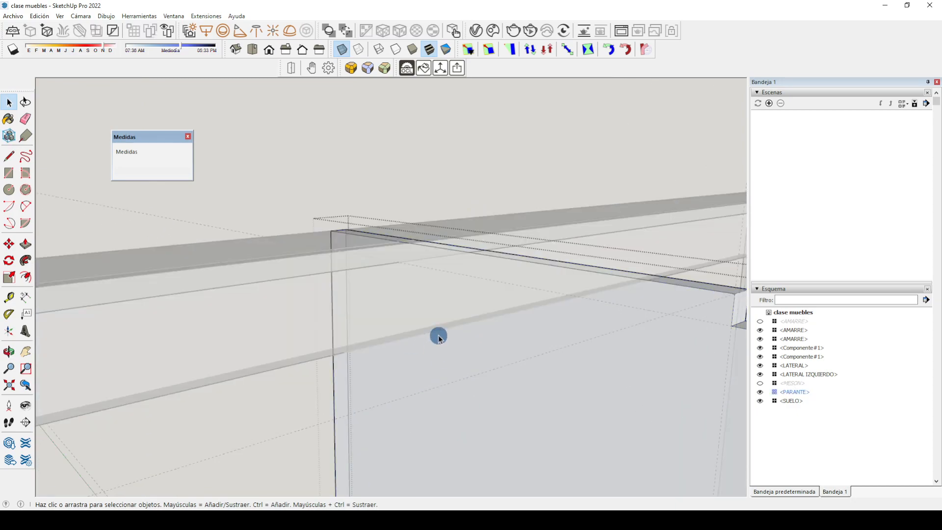
pyautogui.click(9, 177)
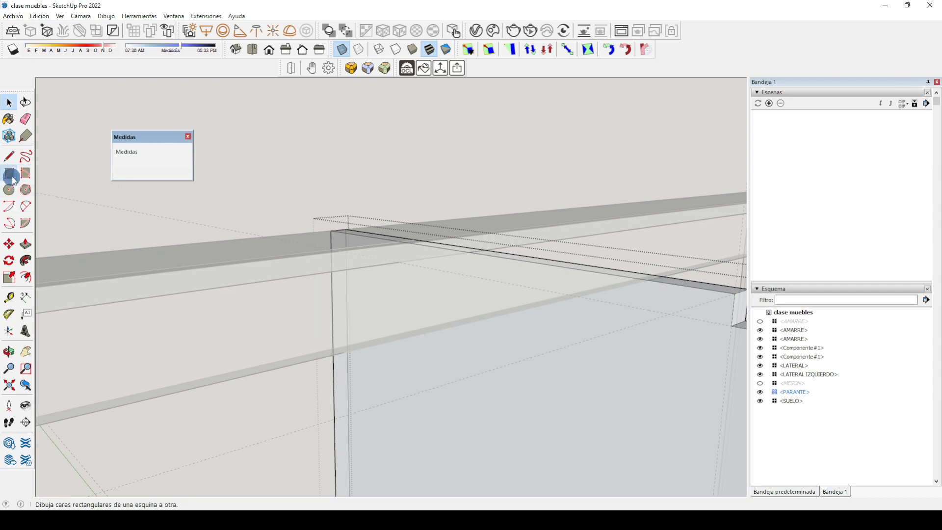
pyautogui.moveTo(368, 305); pyautogui.dragTo(453, 328, button='middle')
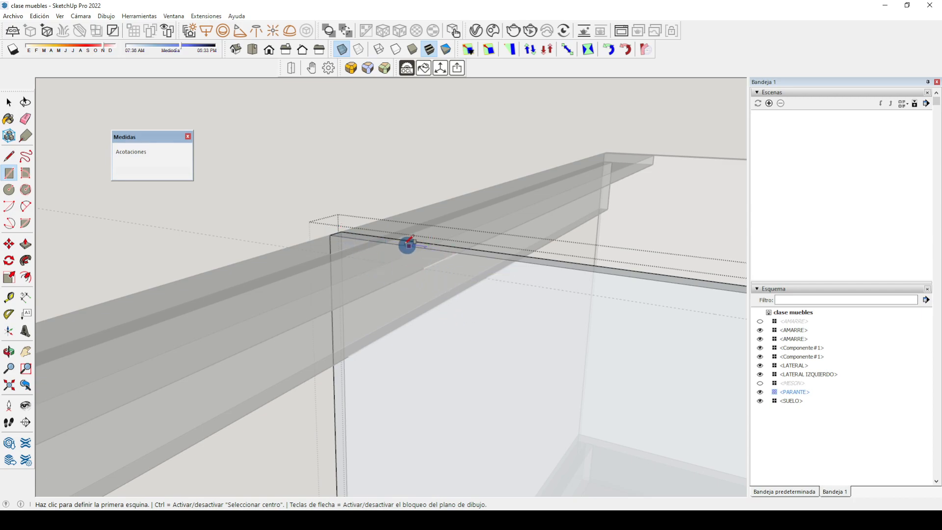
pyautogui.click(333, 236)
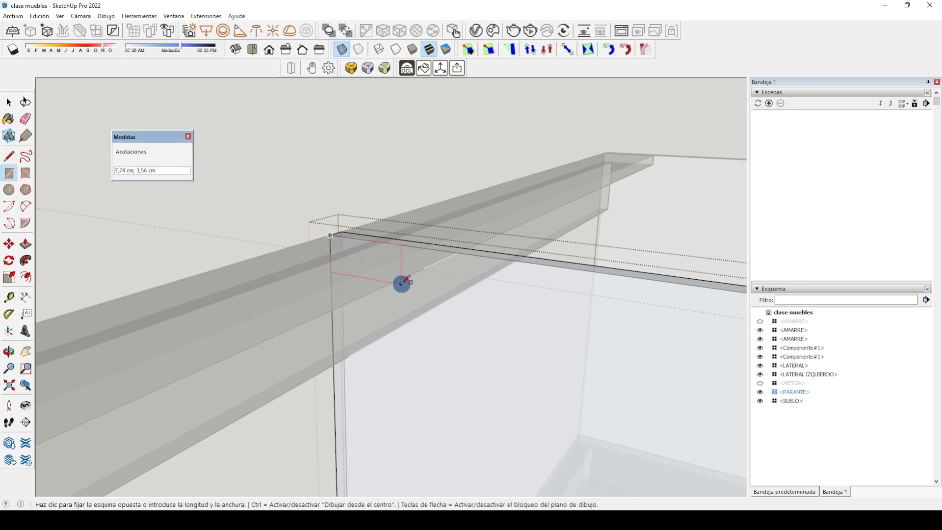
pyautogui.moveTo(397, 277); pyautogui.dragTo(387, 309, button='middle')
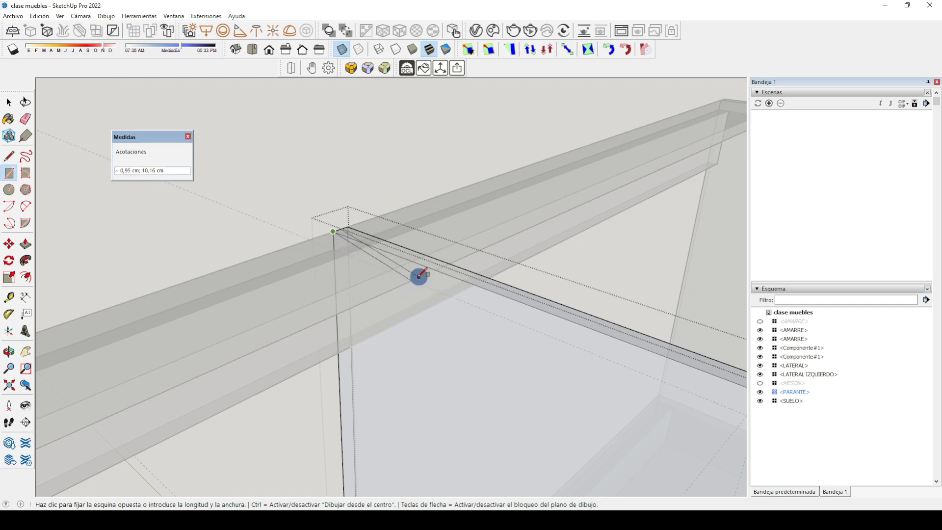
pyautogui.click(412, 279)
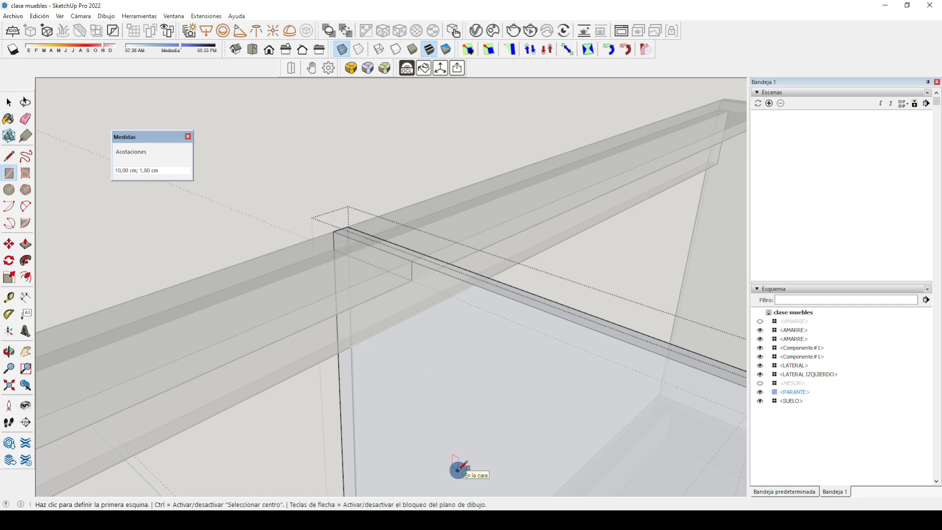
# Step: Draw an upright 10 × 1.8 cm rectangle on the PARANTE's rear edge, directly below the first, matching the vertical rail
pyautogui.moveTo(414, 437); pyautogui.dragTo(427, 338, button='middle')
pyautogui.moveTo(372, 146); pyautogui.dragTo(368, 267, button='middle')
pyautogui.click(354, 110)
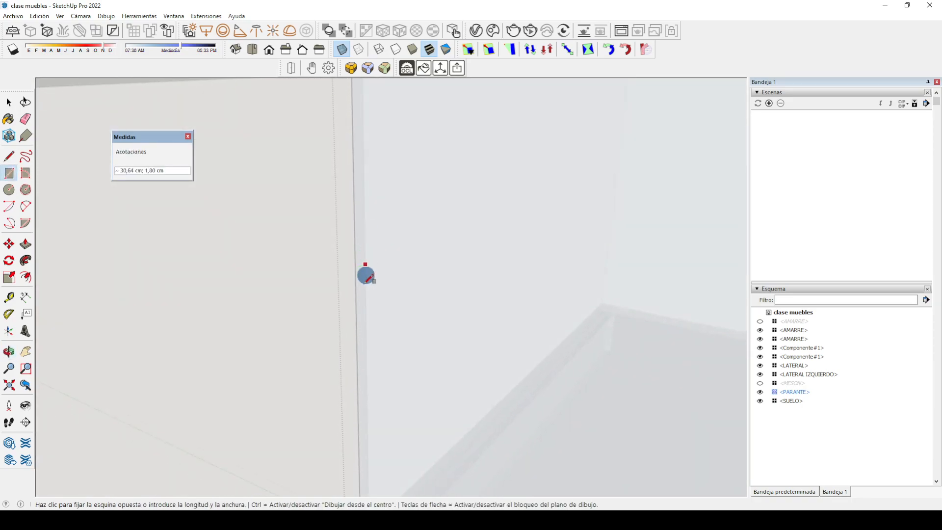
pyautogui.moveTo(457, 264); pyautogui.dragTo(399, 206, button='middle')
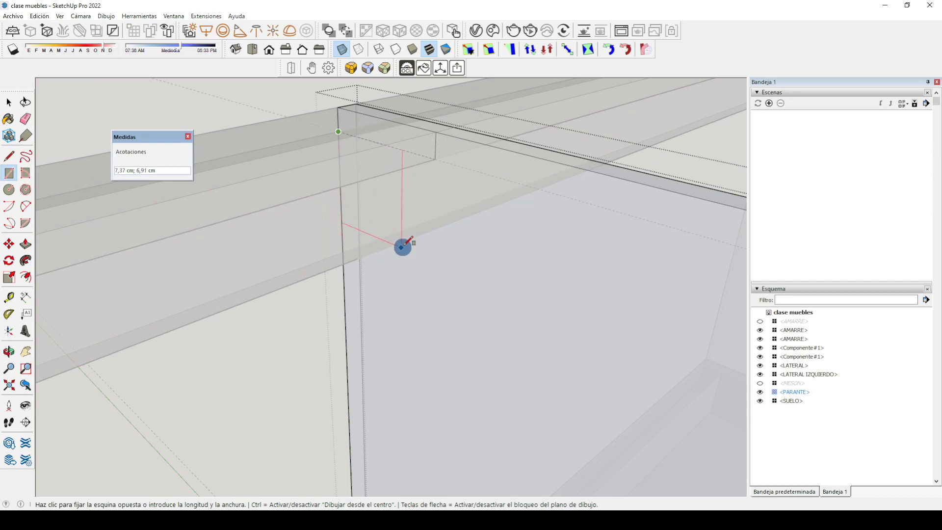
pyautogui.click(357, 258)
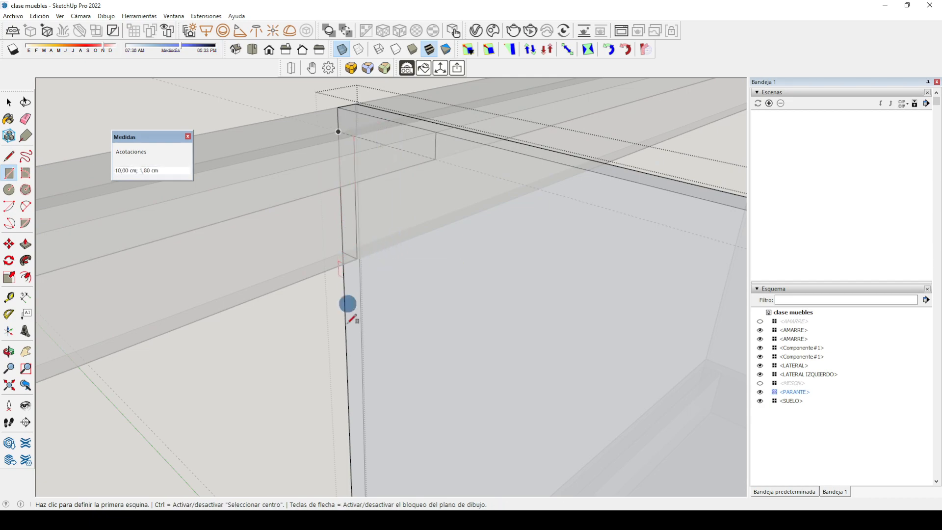
# Step: Push both rear rectangles 1.8 cm through the PARANTE to cut the rail notches, and leave the component
pyautogui.click(26, 250)
pyautogui.click(405, 137)
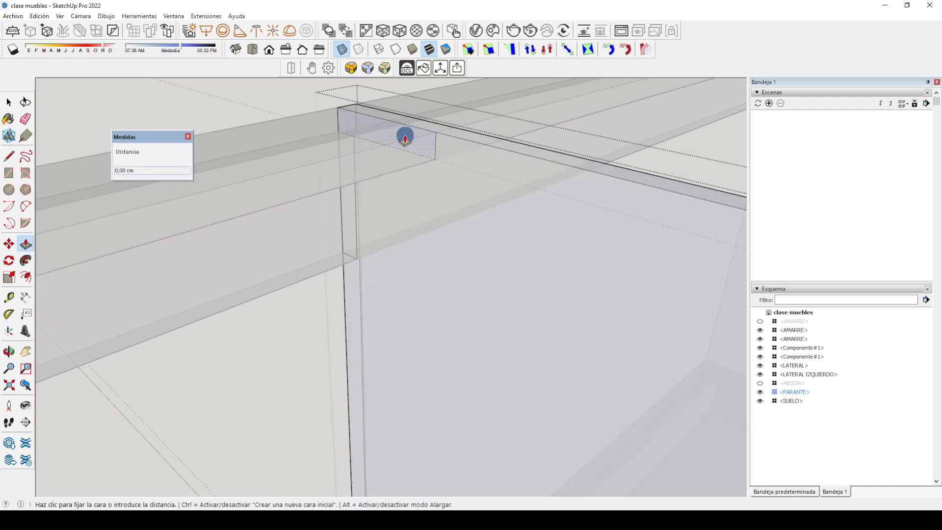
pyautogui.click(441, 125)
pyautogui.click(349, 158)
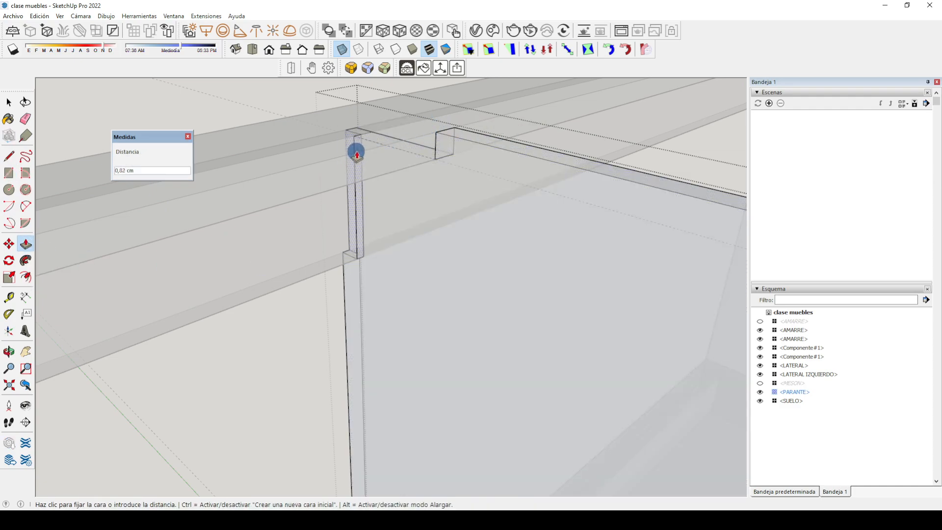
pyautogui.click(385, 169)
pyautogui.moveTo(385, 169); pyautogui.dragTo(386, 244, button='middle')
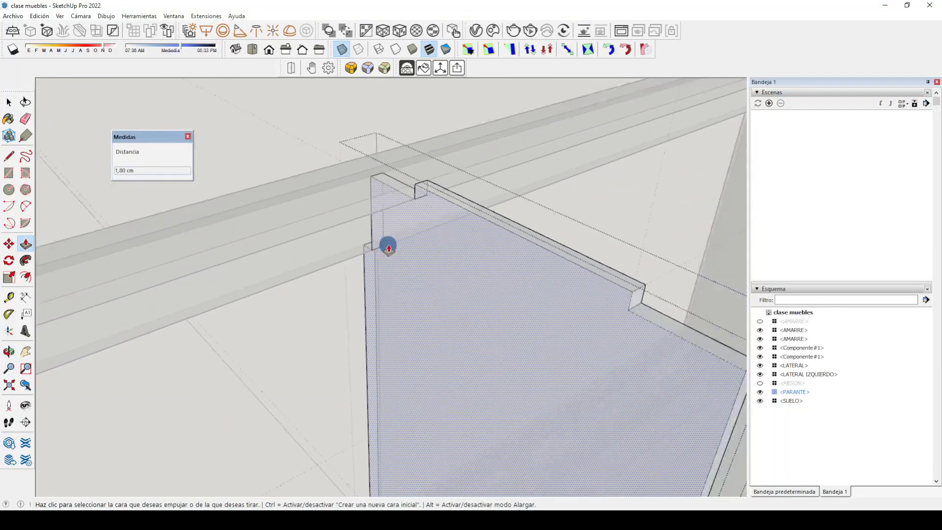
pyautogui.click(8, 102)
pyautogui.moveTo(220, 102); pyautogui.dragTo(204, 287, button='middle')
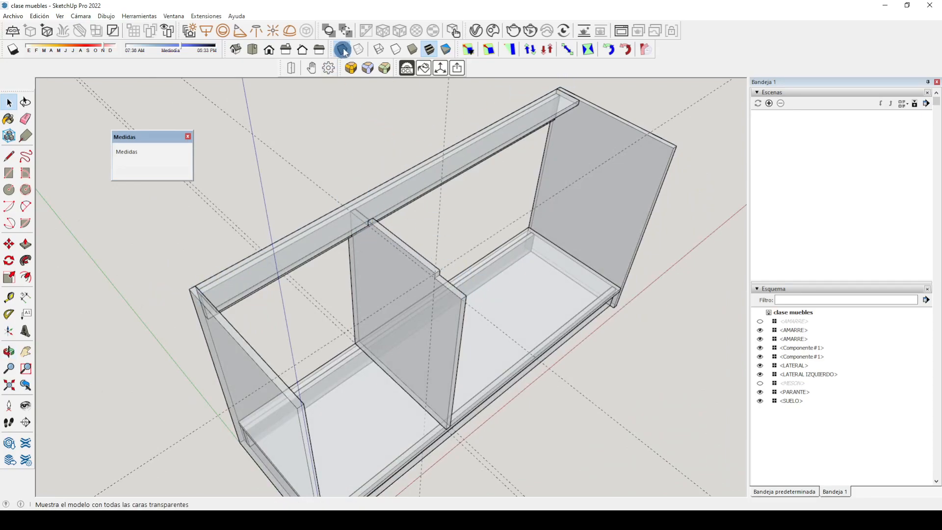
pyautogui.moveTo(444, 411); pyautogui.dragTo(451, 255, button='middle')
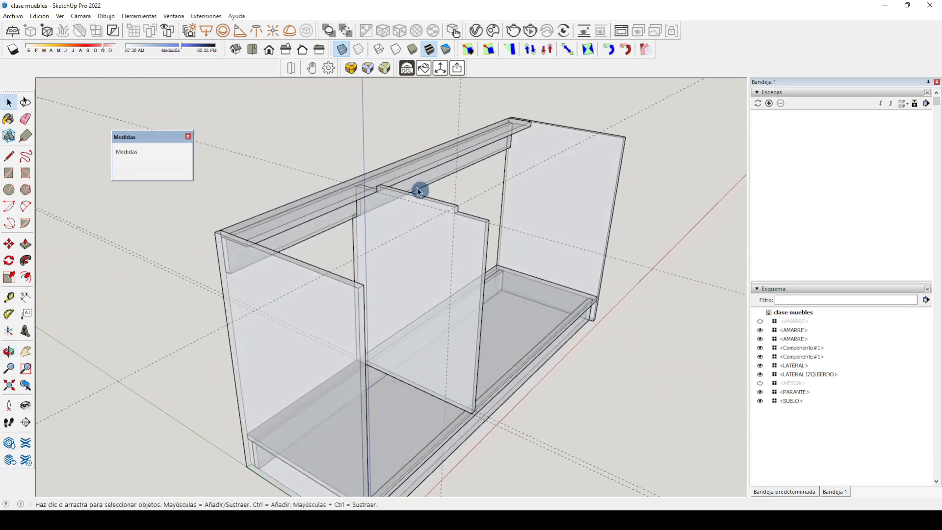
# Step: Turn off the X-ray face display and examine how the AMARRE rails fit into the PARANTE's notches
pyautogui.click(343, 50)
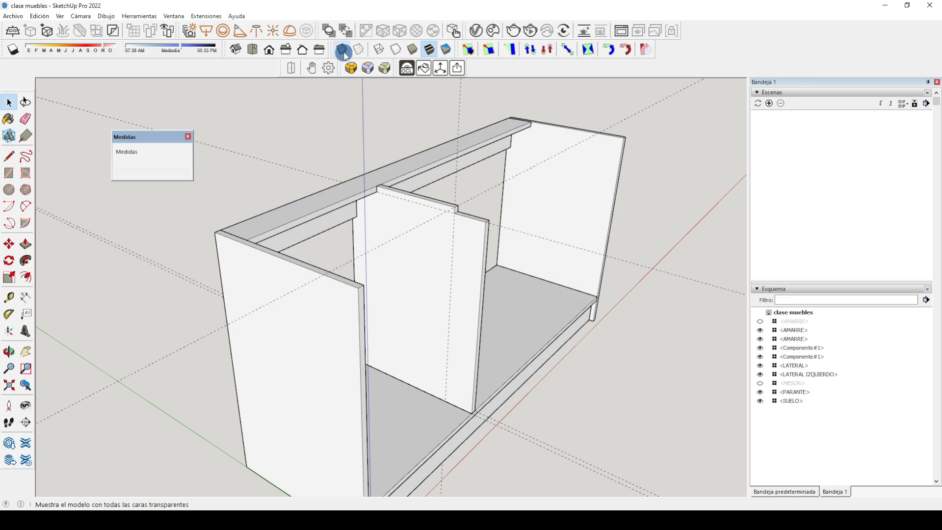
pyautogui.moveTo(465, 204); pyautogui.dragTo(440, 200, button='middle')
pyautogui.scroll(4, 451, 243)
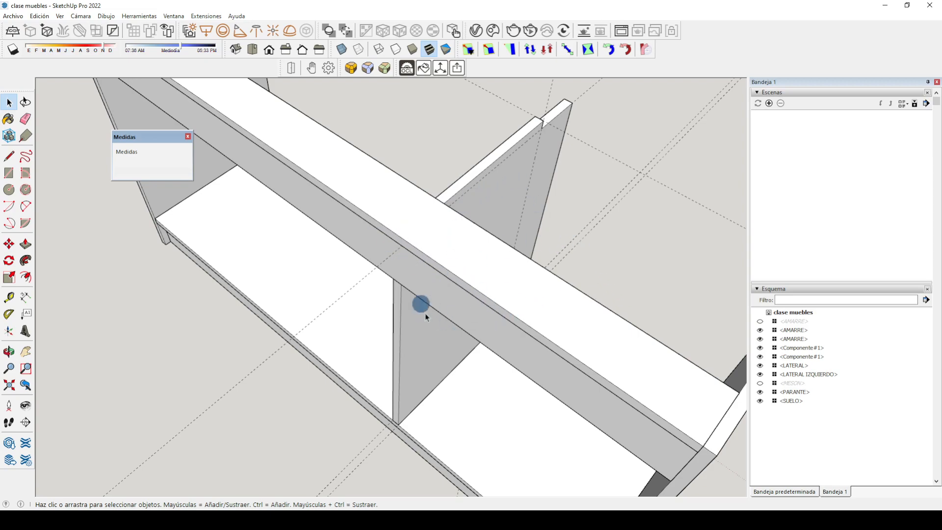
pyautogui.moveTo(472, 275); pyautogui.dragTo(363, 141, button='middle')
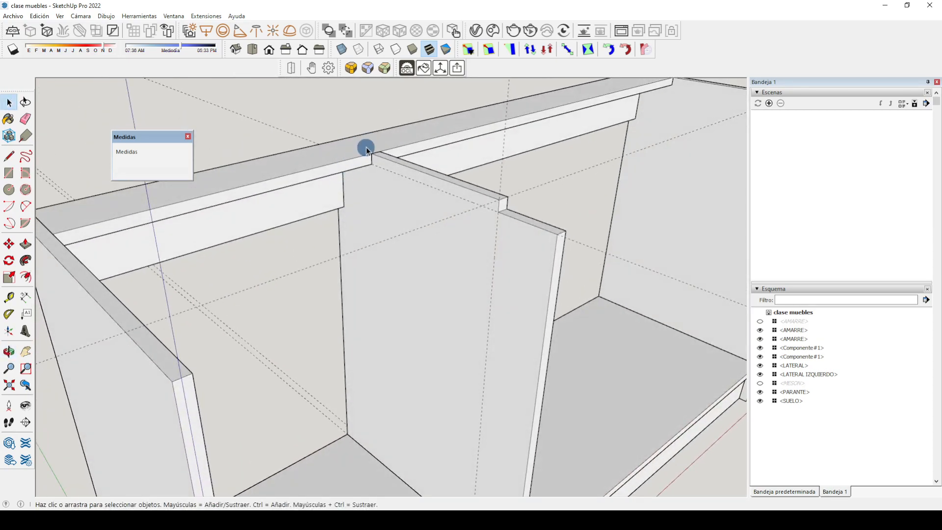
pyautogui.moveTo(351, 177); pyautogui.dragTo(457, 178, button='middle')
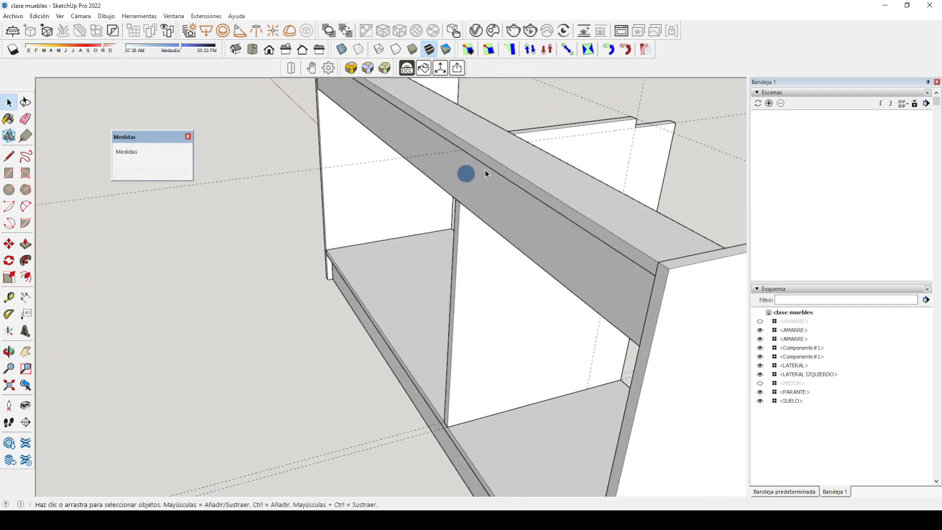
pyautogui.moveTo(511, 179); pyautogui.dragTo(231, 208, button='middle')
pyautogui.scroll(-4, 230, 208)
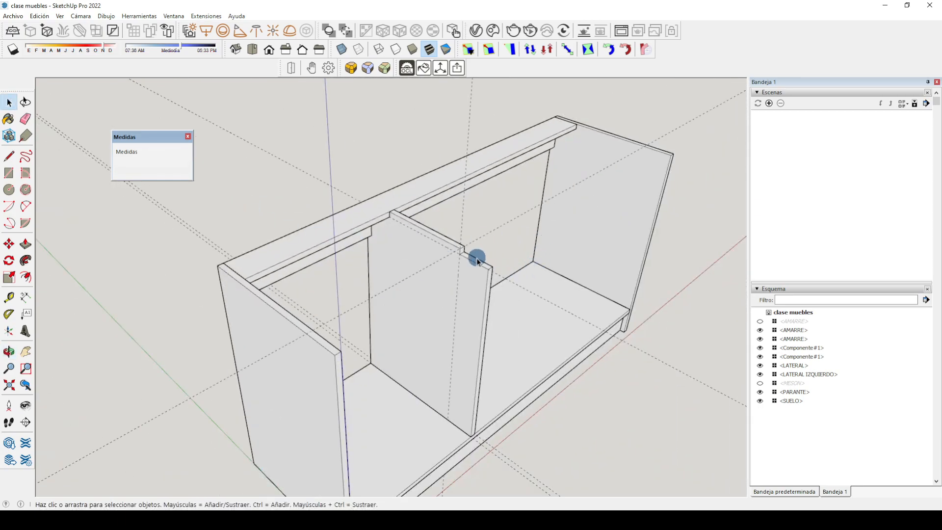
pyautogui.moveTo(641, 187); pyautogui.dragTo(210, 280, button='middle')
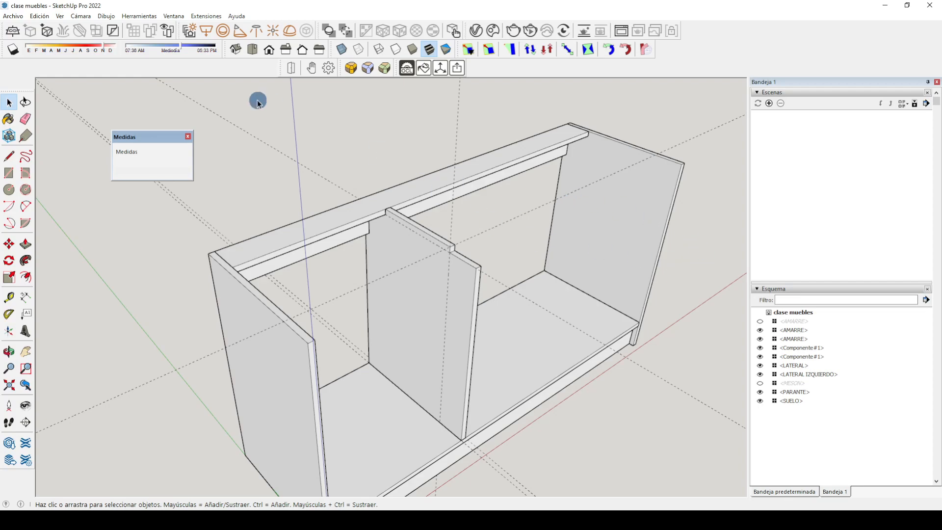
pyautogui.scroll(-3, 304, 128)
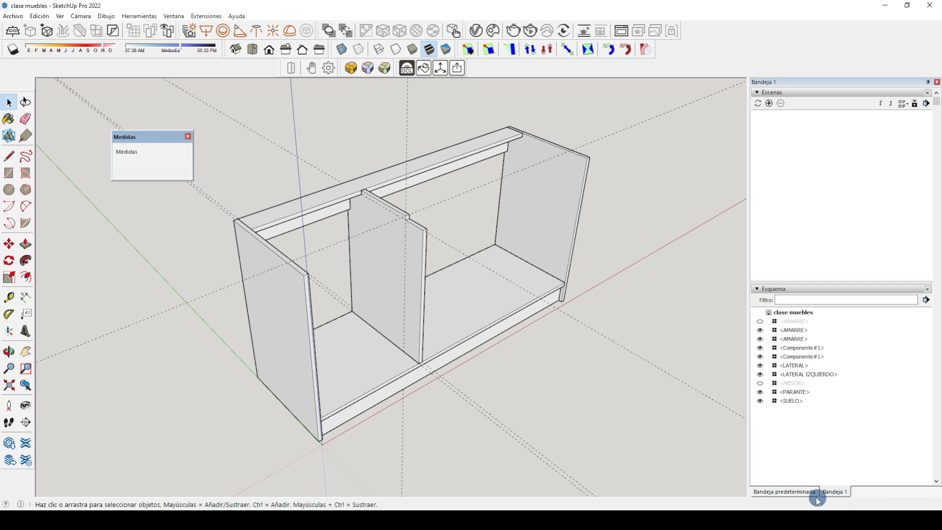
# Step: Identify the cabinet panels in the outline by selecting LATERAL IZQUIERDO, Componente#1, SUELO, LATERAL and the AMARRE rails one by one
pyautogui.click(793, 493)
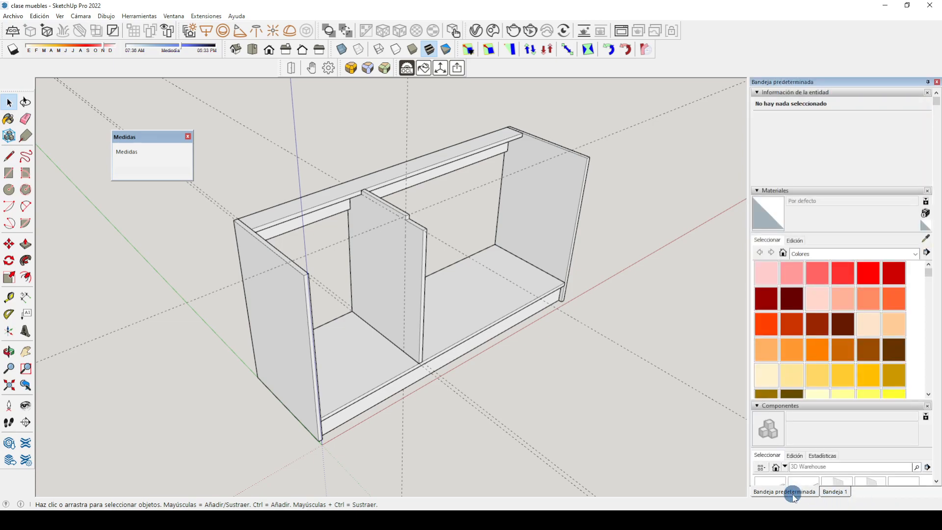
pyautogui.click(842, 492)
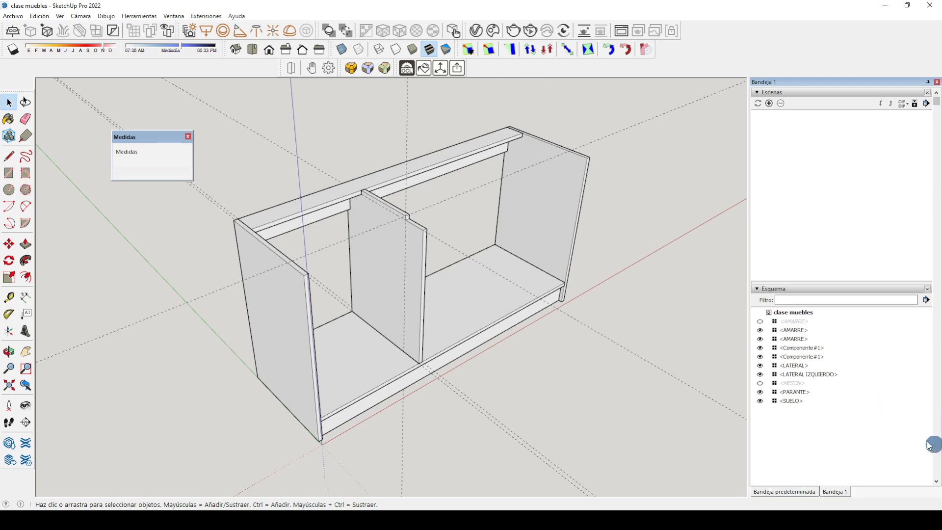
pyautogui.click(805, 374)
pyautogui.click(802, 356)
pyautogui.click(799, 331)
pyautogui.click(794, 357)
pyautogui.click(791, 401)
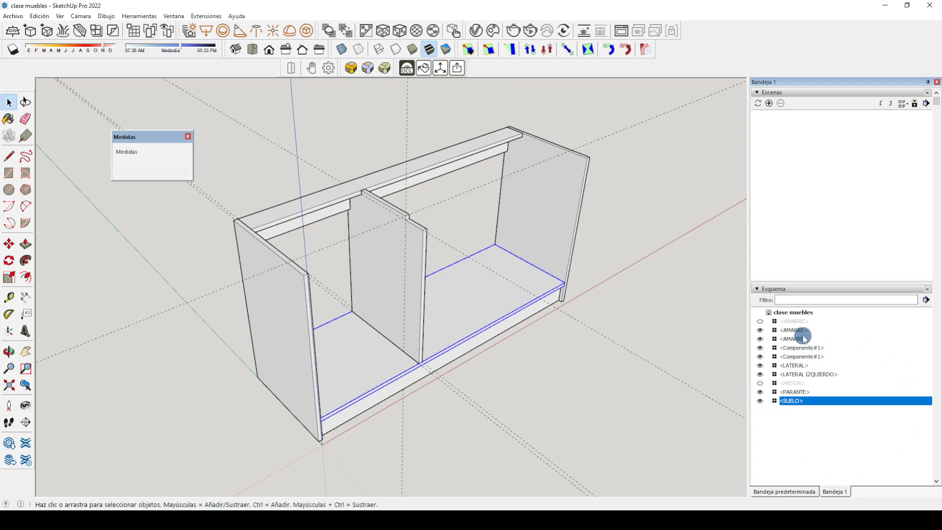
pyautogui.click(799, 366)
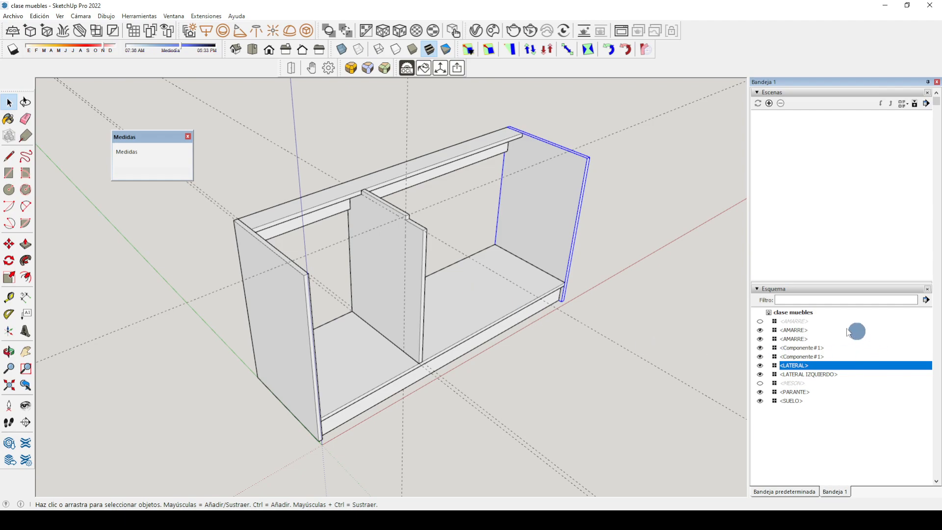
pyautogui.click(795, 322)
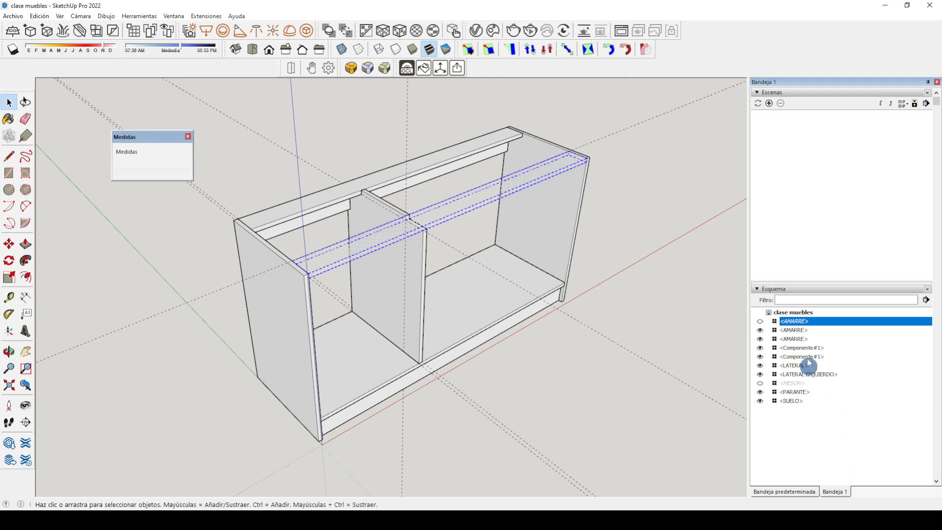
pyautogui.click(798, 339)
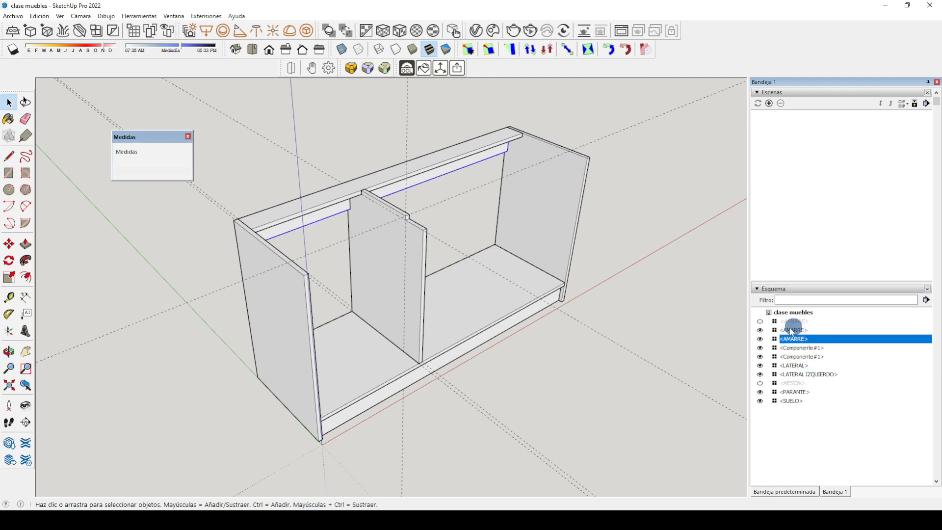
# Step: Hide the cabinet's components one by one until only the SUELO panel is left in view
pyautogui.click(760, 322)
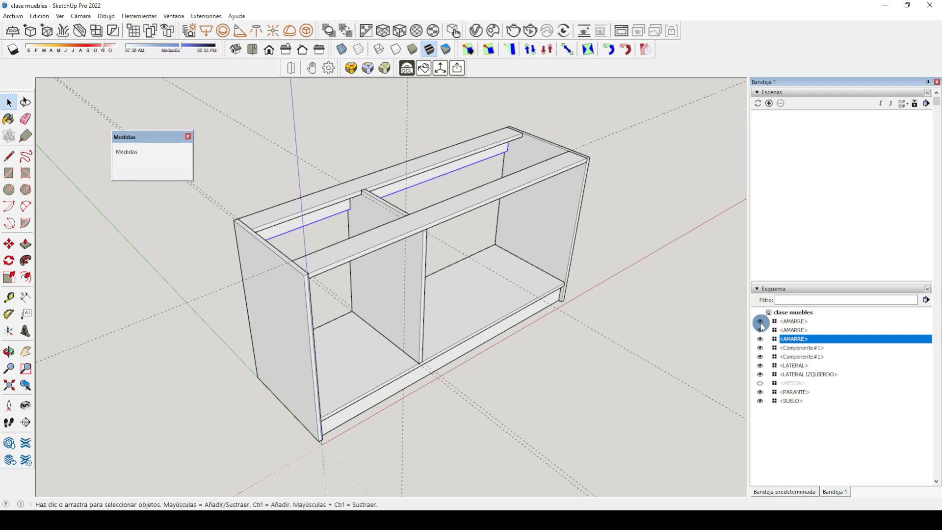
pyautogui.click(760, 322)
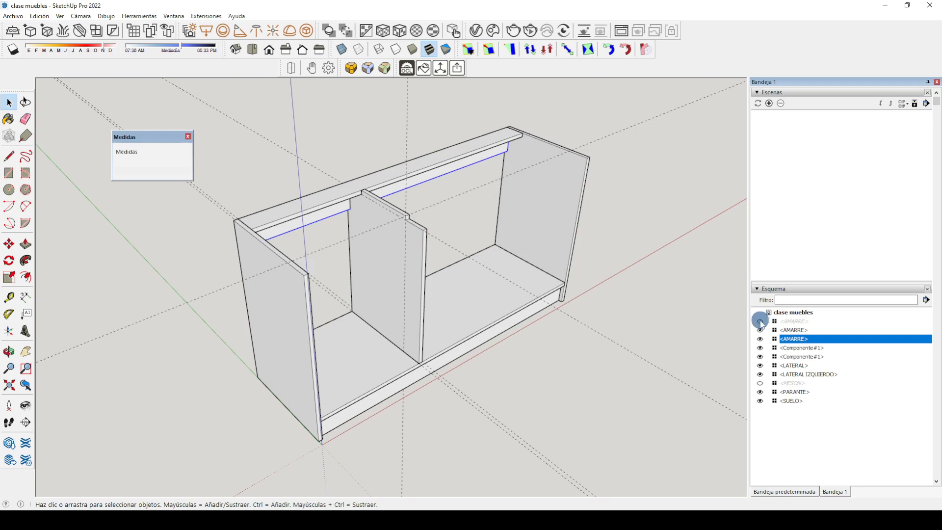
pyautogui.click(760, 347)
pyautogui.click(761, 356)
pyautogui.click(760, 366)
pyautogui.click(760, 374)
pyautogui.click(760, 339)
pyautogui.click(760, 330)
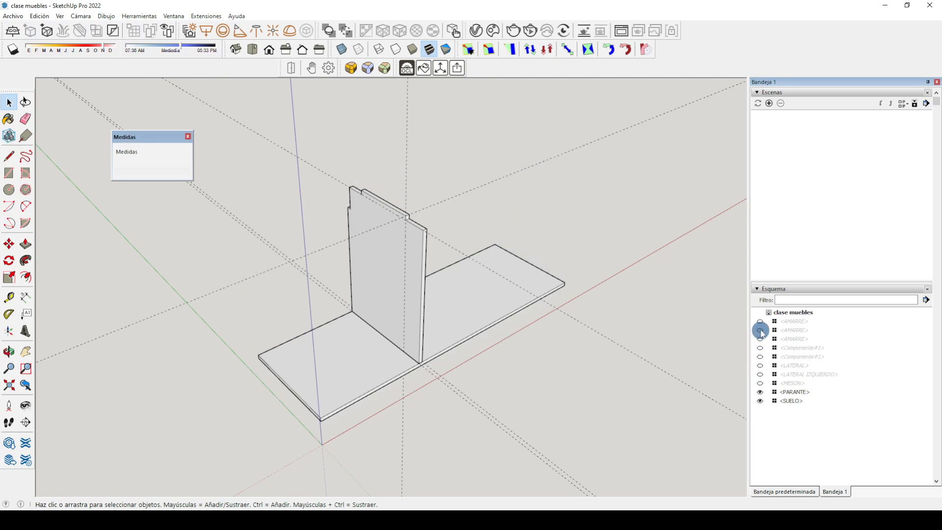
pyautogui.click(760, 392)
pyautogui.click(761, 401)
pyautogui.click(760, 400)
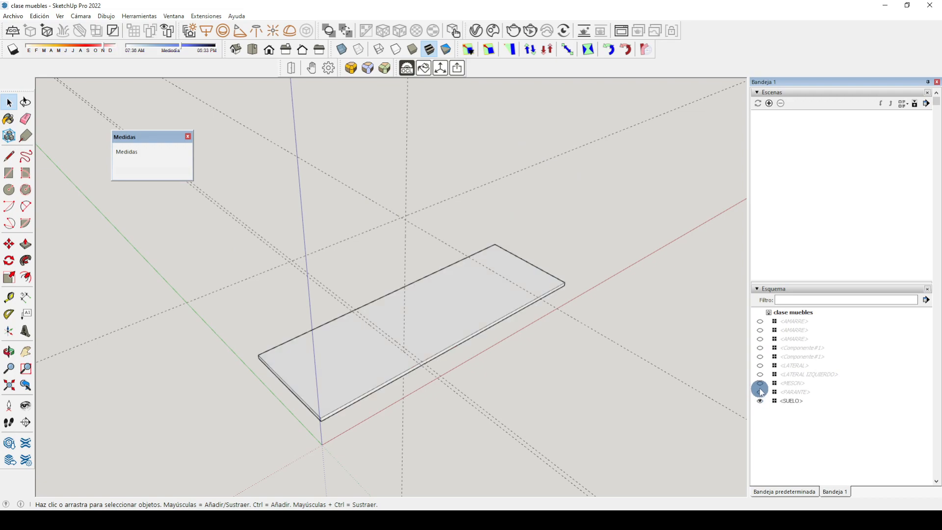
# Step: Make every cabinet component visible, including the MESON countertop and the front AMARRE rail
pyautogui.click(760, 392)
pyautogui.click(760, 373)
pyautogui.click(760, 382)
pyautogui.click(760, 365)
pyautogui.click(760, 356)
pyautogui.click(760, 348)
pyautogui.click(760, 339)
pyautogui.click(760, 330)
pyautogui.click(760, 321)
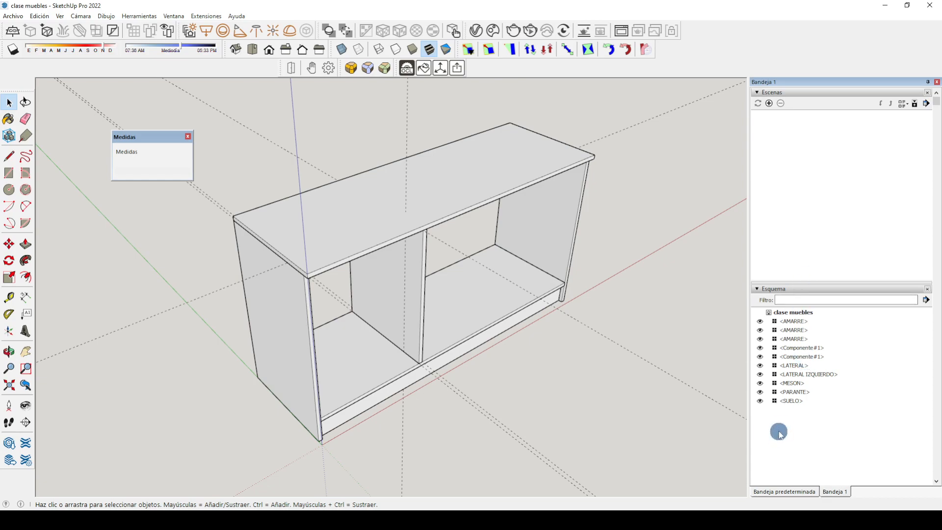
# Step: Toggle the visibility of the rear vertical AMARRE rail off and on
pyautogui.click(760, 339)
pyautogui.click(760, 339)
pyautogui.click(760, 339)
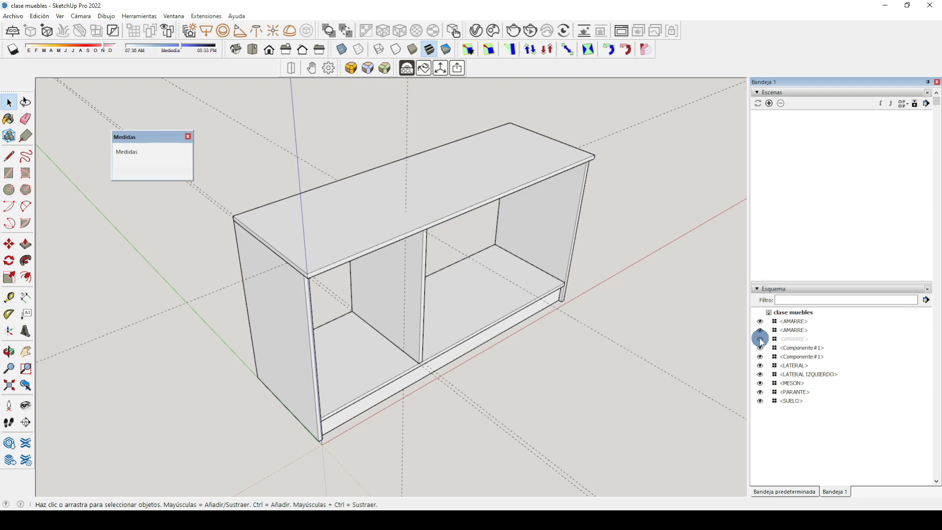
pyautogui.click(760, 338)
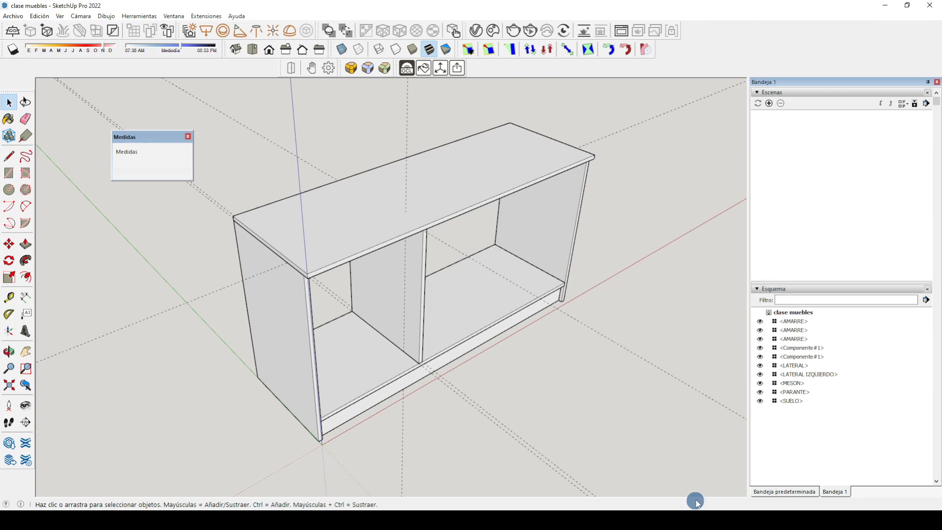
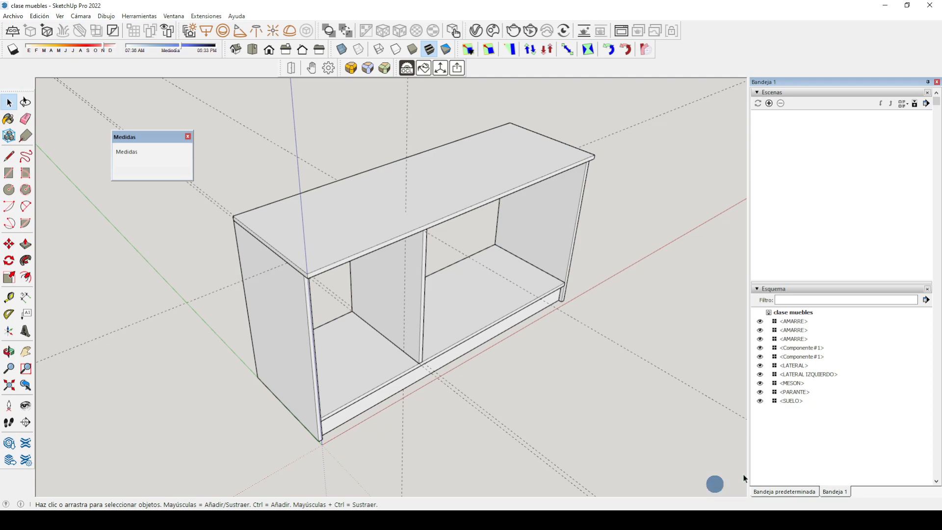
# Step: Delete the construction guide lines around the cabinet
pyautogui.moveTo(648, 464); pyautogui.dragTo(481, 448, button='middle')
pyautogui.scroll(-3, 448, 347)
pyautogui.moveTo(448, 347); pyautogui.dragTo(379, 424, button='middle')
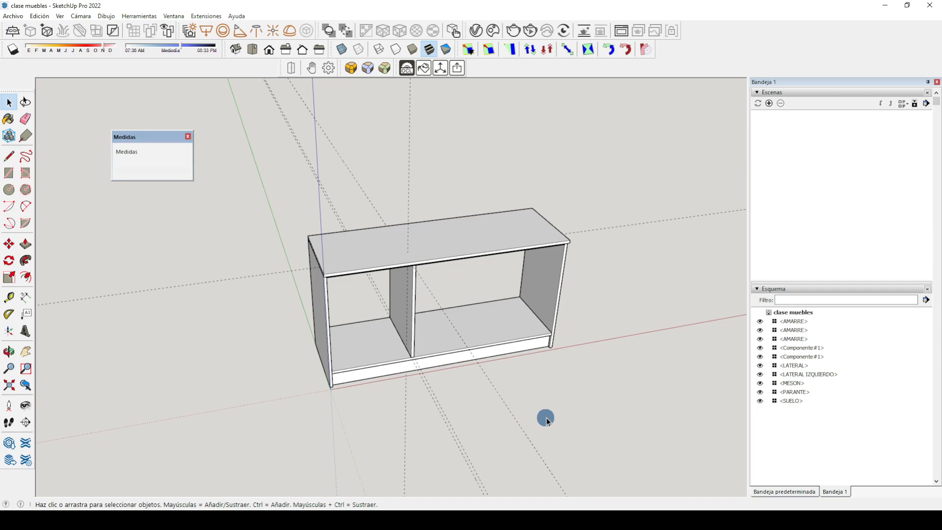
pyautogui.click(8, 117)
pyautogui.click(9, 102)
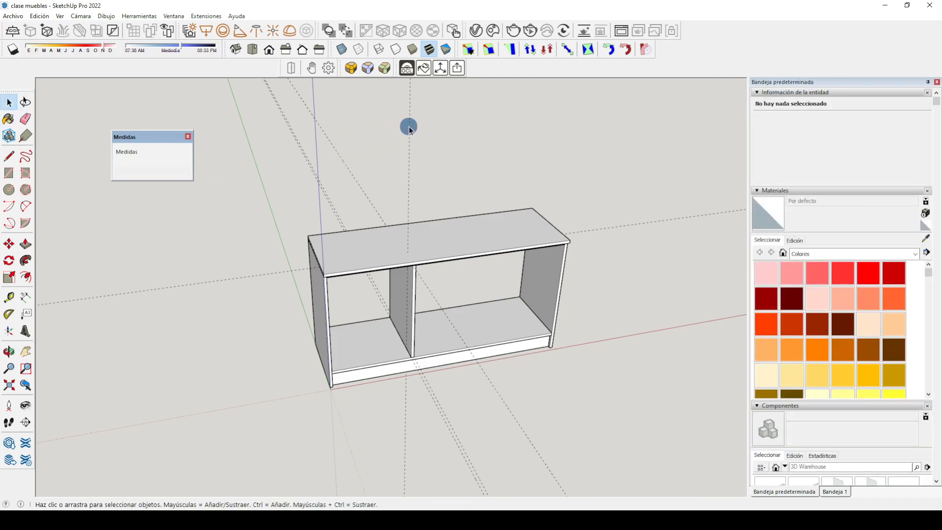
pyautogui.click(424, 204)
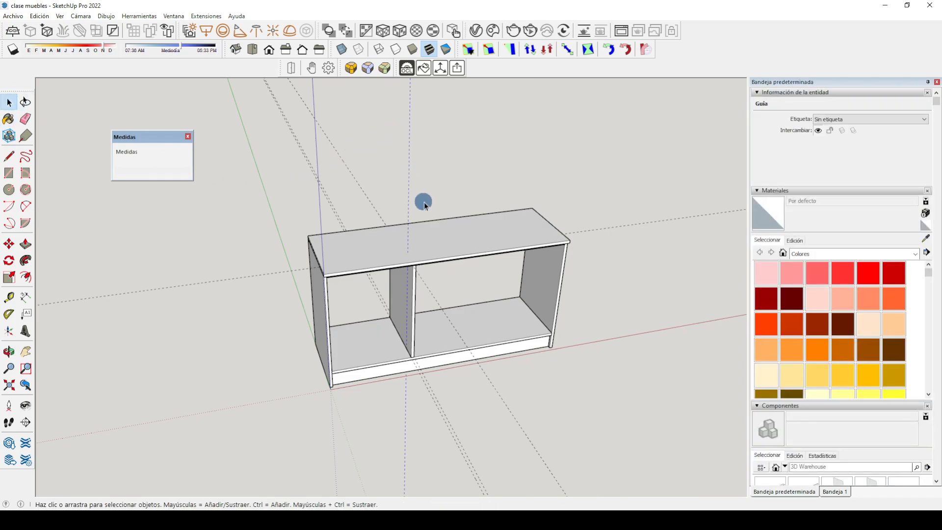
pyautogui.press('Delete')
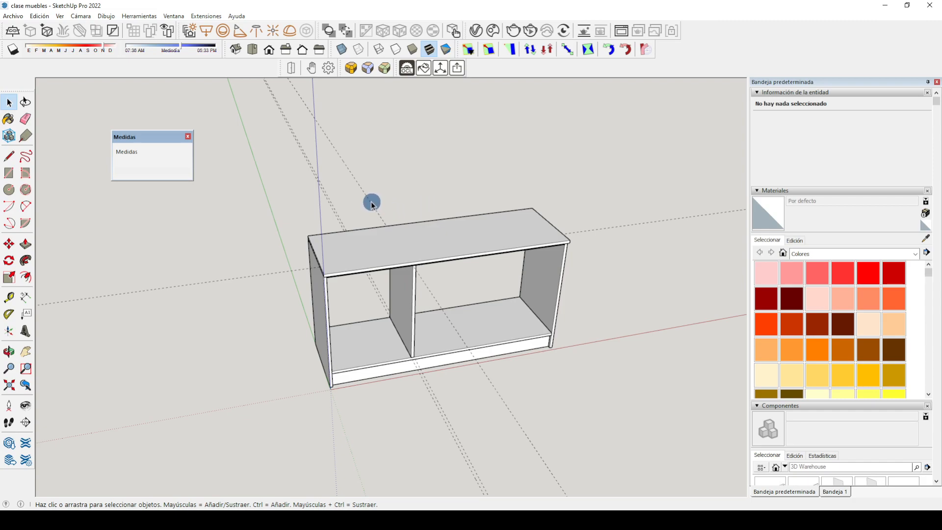
pyautogui.press('Delete')
pyautogui.click(336, 214)
pyautogui.press('Delete')
pyautogui.click(339, 213)
pyautogui.press('Delete')
# Step: Select the front AMARRE rail beneath the countertop and move it about 4.4 cm toward the cabinet's back
pyautogui.moveTo(404, 320); pyautogui.dragTo(412, 132, button='middle')
pyautogui.scroll(5, 359, 201)
pyautogui.moveTo(356, 231); pyautogui.dragTo(579, 222, button='middle')
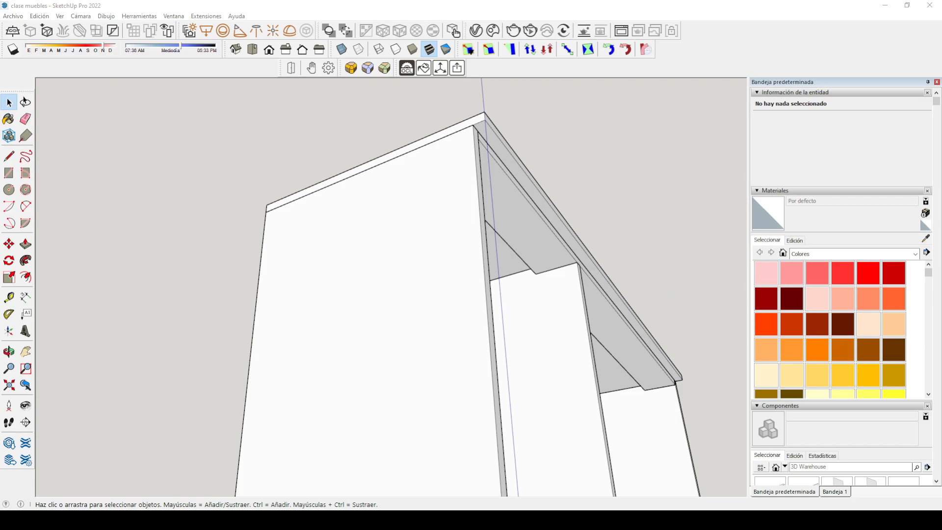
pyautogui.moveTo(648, 261); pyautogui.dragTo(519, 210, button='middle')
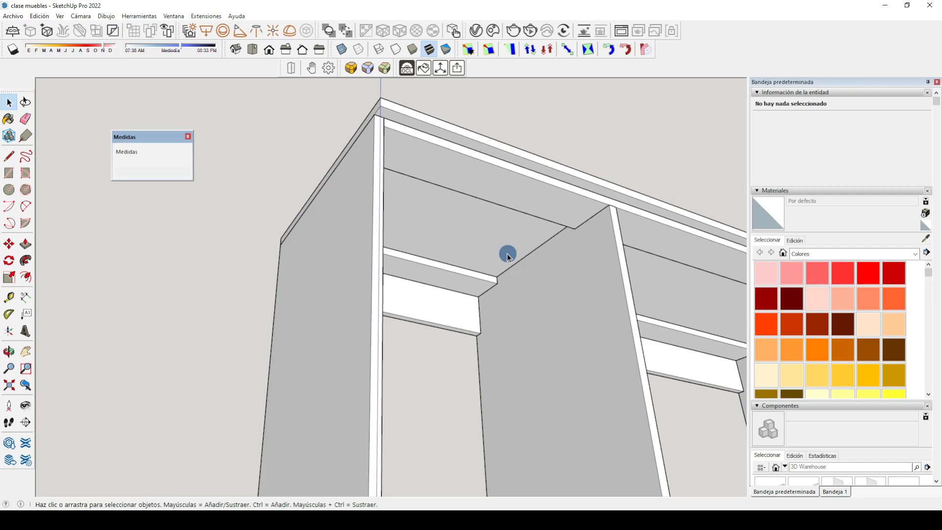
pyautogui.moveTo(536, 275); pyautogui.dragTo(397, 284, button='middle')
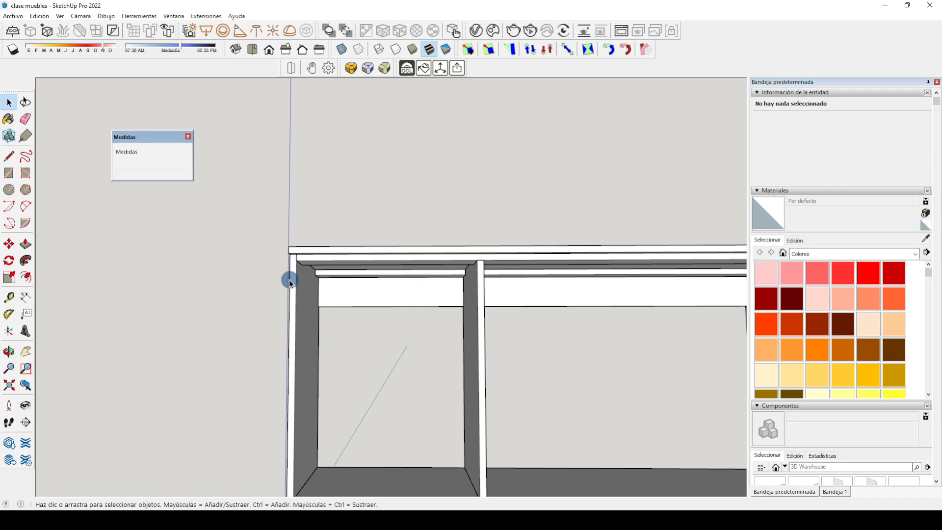
pyautogui.click(309, 265)
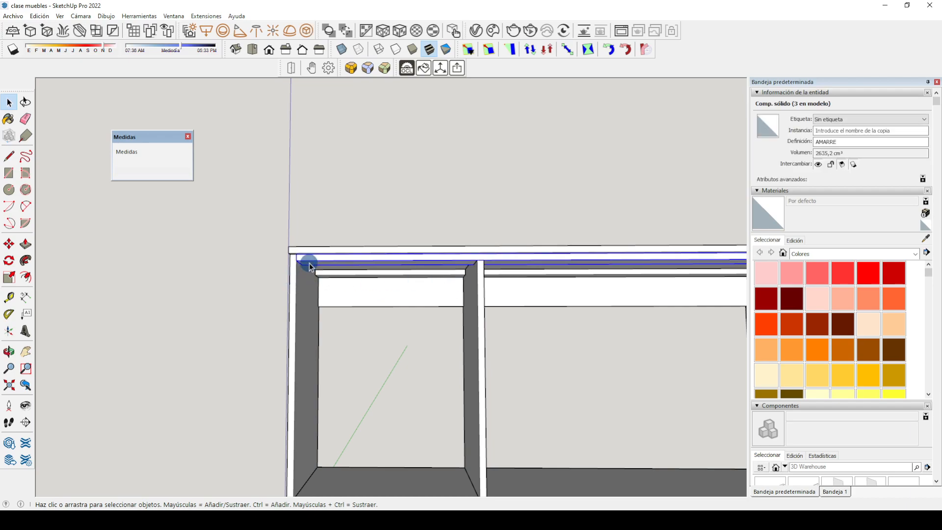
pyautogui.click(325, 278)
pyautogui.click(320, 261)
pyautogui.moveTo(311, 263)
pyautogui.mouseDown(button='middle')
pyautogui.moveTo(259, 133)
pyautogui.moveTo(124, 328)
pyautogui.moveTo(310, 277)
pyautogui.mouseUp(button='middle')
pyautogui.scroll(2, 310, 276)
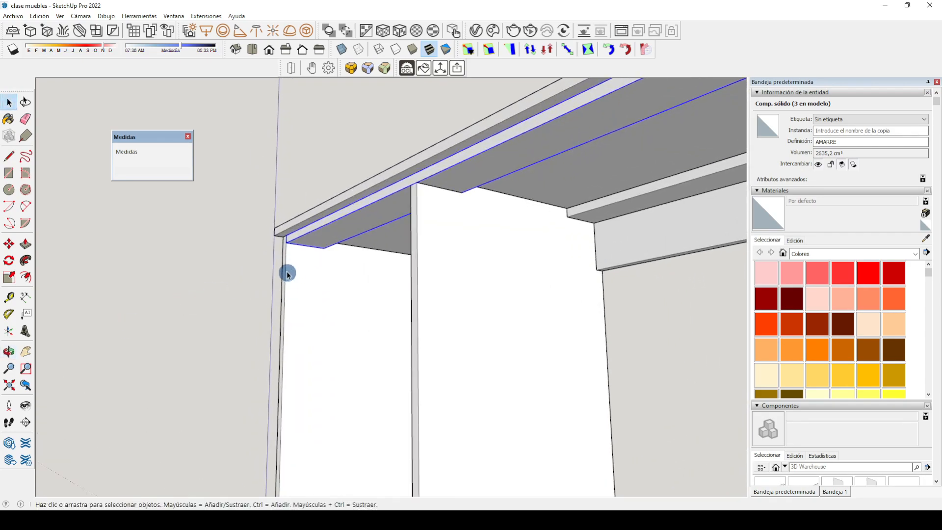
pyautogui.press('m')
pyautogui.click(287, 246)
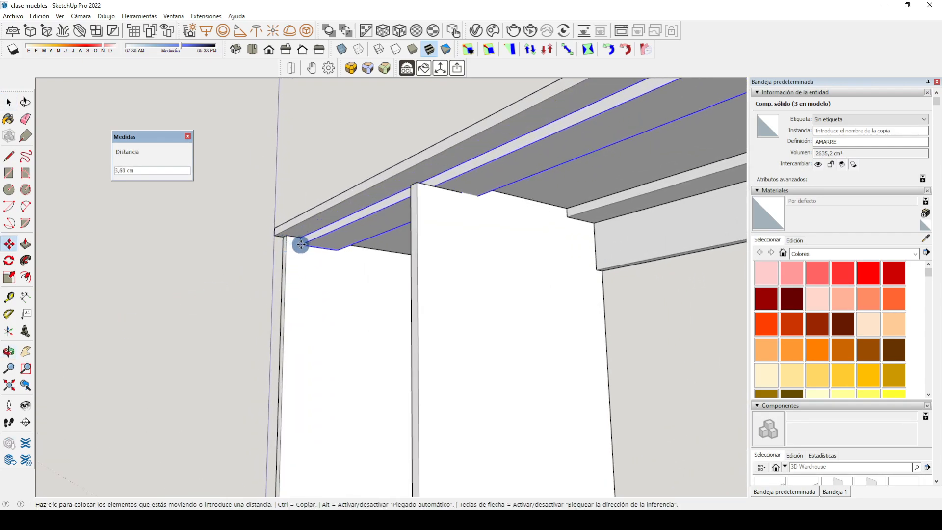
pyautogui.click(303, 244)
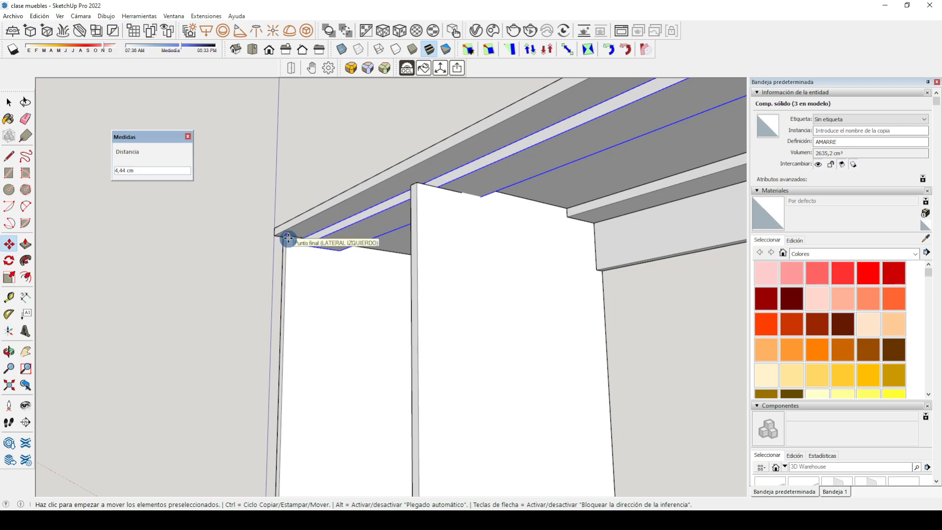
# Step: Place a vertical guide line 0.3 cm inward from the outer front edge of the right LATERAL panel
pyautogui.moveTo(335, 352); pyautogui.dragTo(330, 221, button='middle')
pyautogui.scroll(-6, 293, 189)
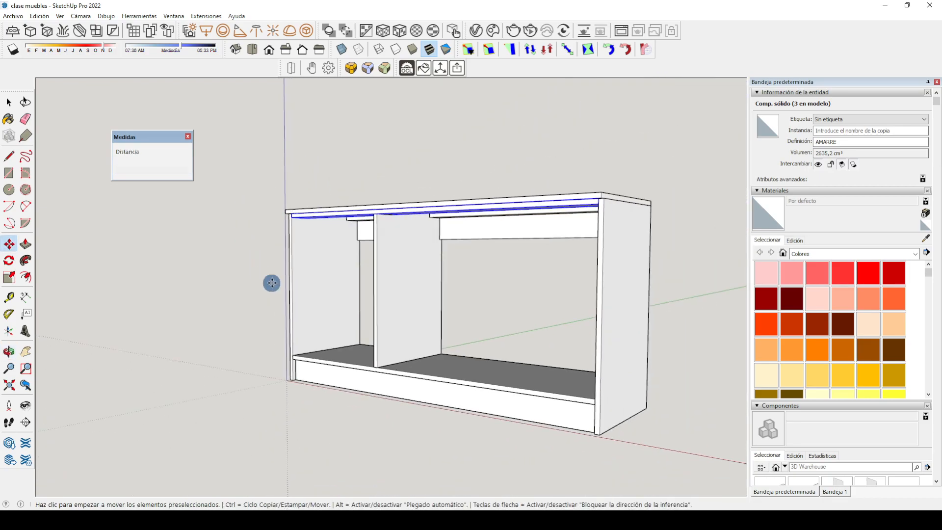
pyautogui.moveTo(288, 298); pyautogui.dragTo(520, 242, button='middle')
pyautogui.scroll(2, 519, 240)
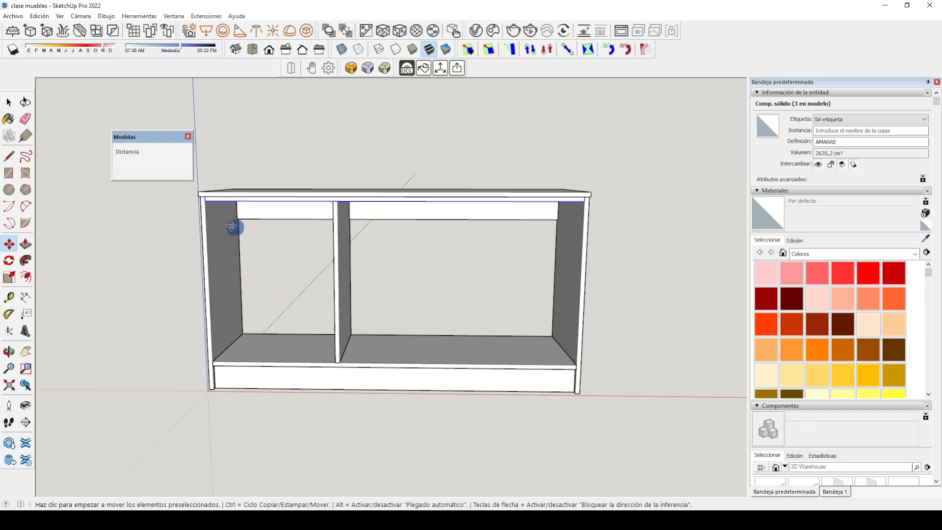
pyautogui.click(10, 296)
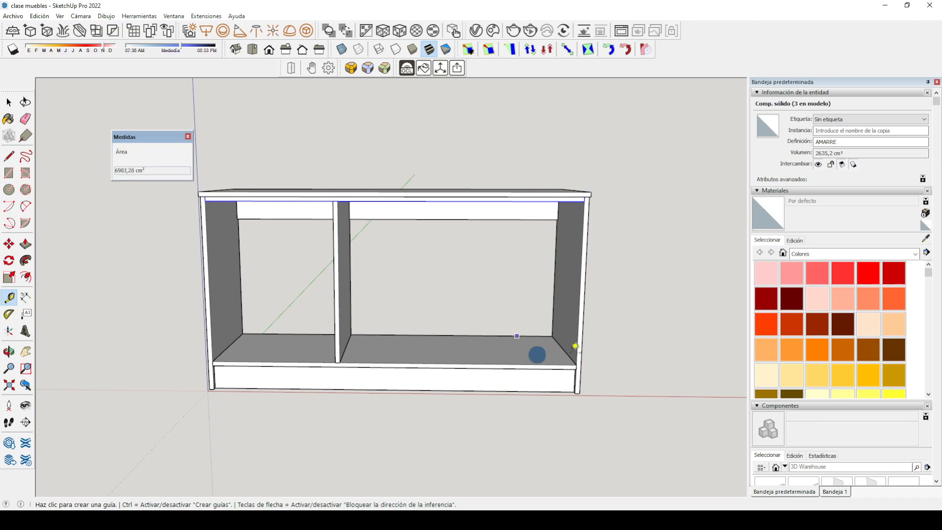
pyautogui.scroll(5, 609, 221)
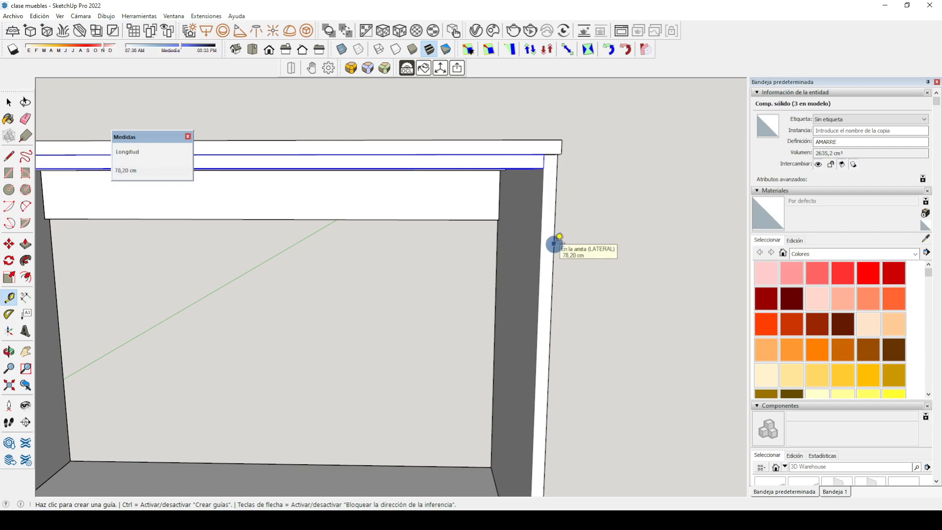
pyautogui.click(554, 244)
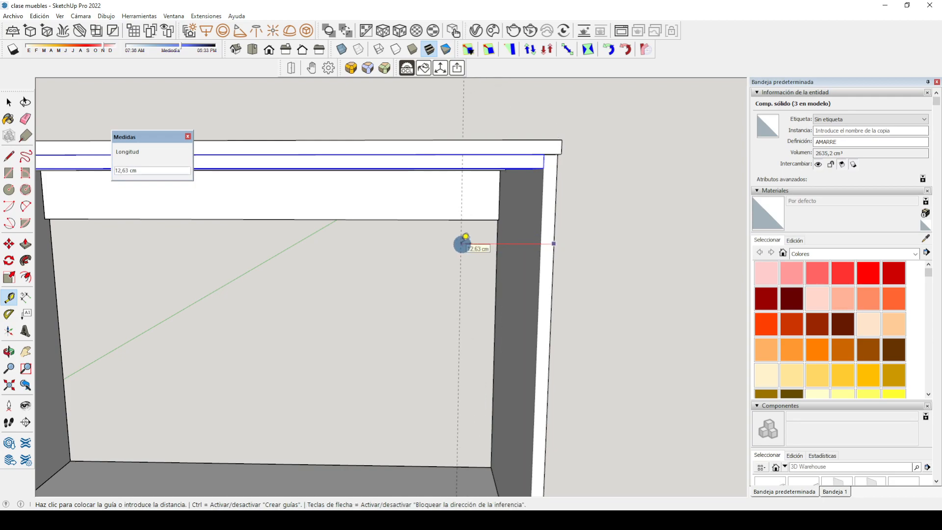
pyautogui.write('0,3')
pyautogui.press('Return')
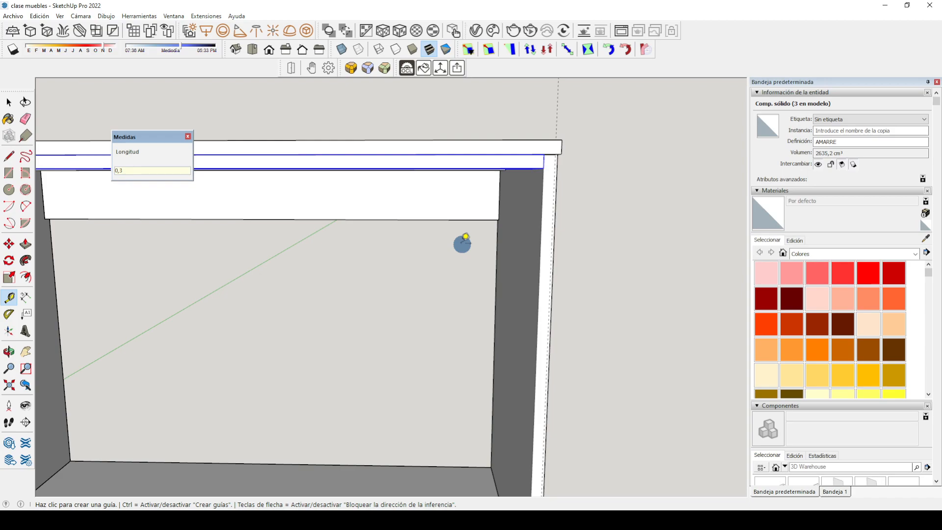
# Step: Place a horizontal guide line 0.3 cm below the top front edge of the front AMARRE rail
pyautogui.moveTo(456, 238); pyautogui.dragTo(467, 196, button='middle')
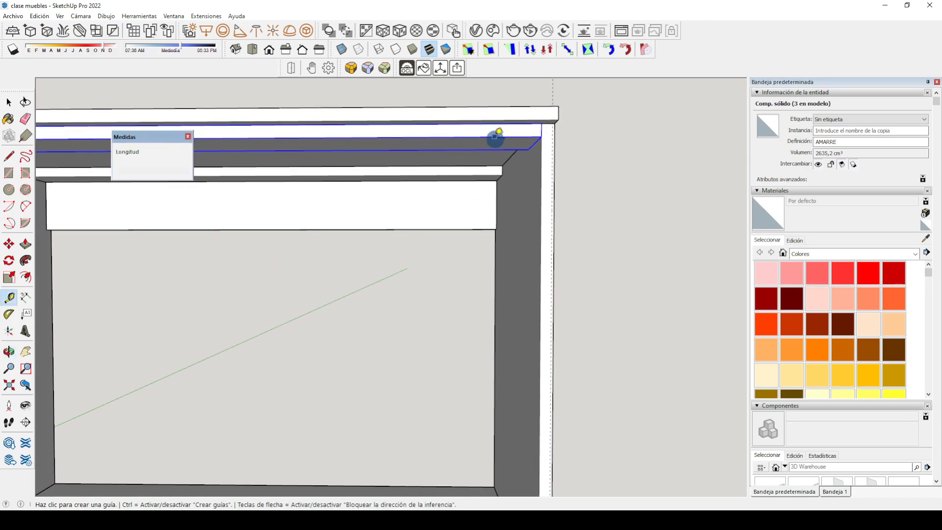
pyautogui.moveTo(511, 233); pyautogui.dragTo(481, 157, button='middle')
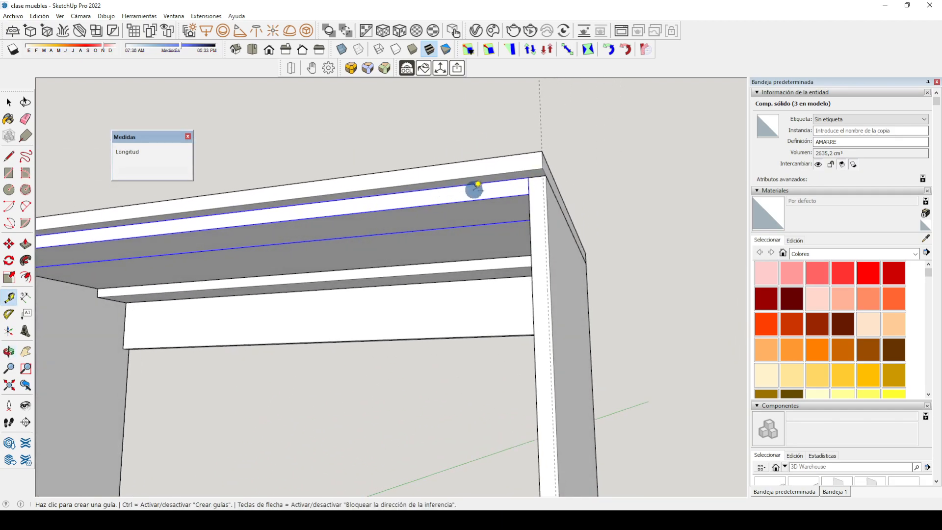
pyautogui.click(470, 185)
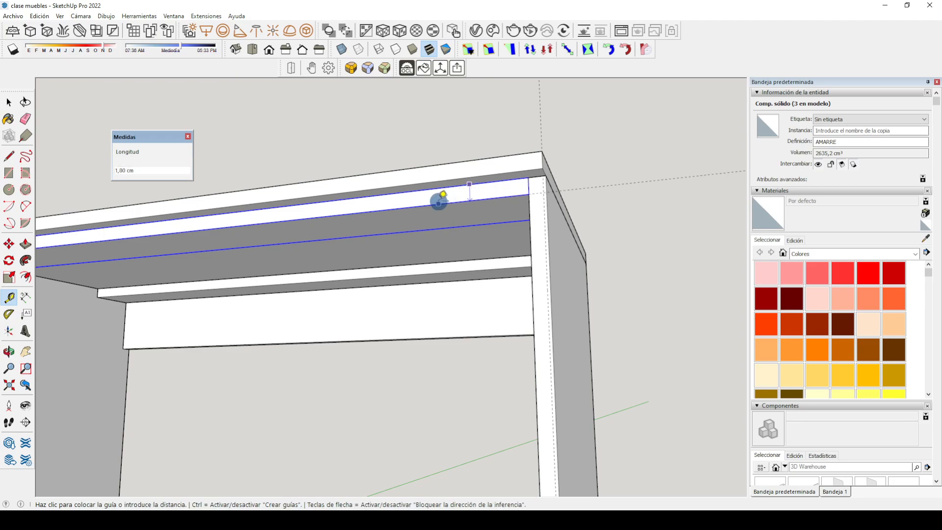
pyautogui.write('0,3')
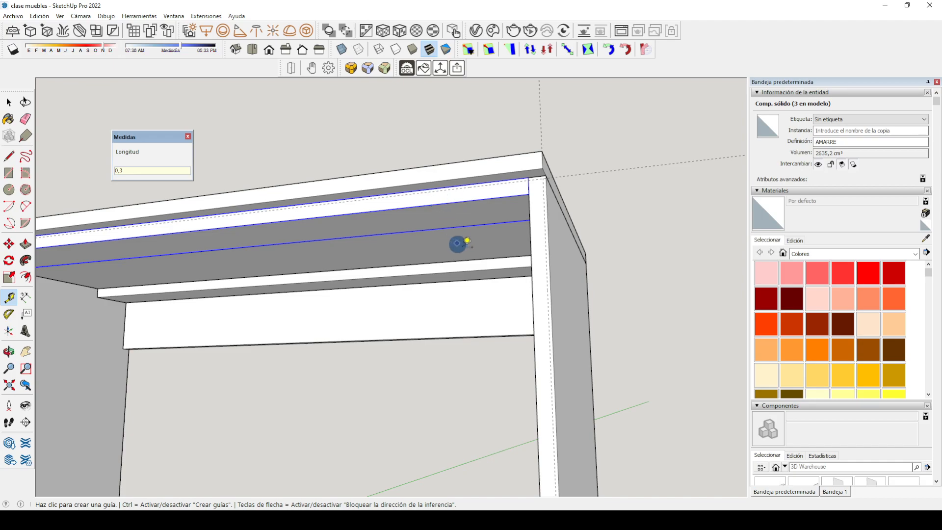
# Step: Place a vertical guide line 0.3 cm inward from the outer front edge of the LATERAL IZQUIERDO panel
pyautogui.scroll(-1, 619, 197)
pyautogui.scroll(-3, 619, 198)
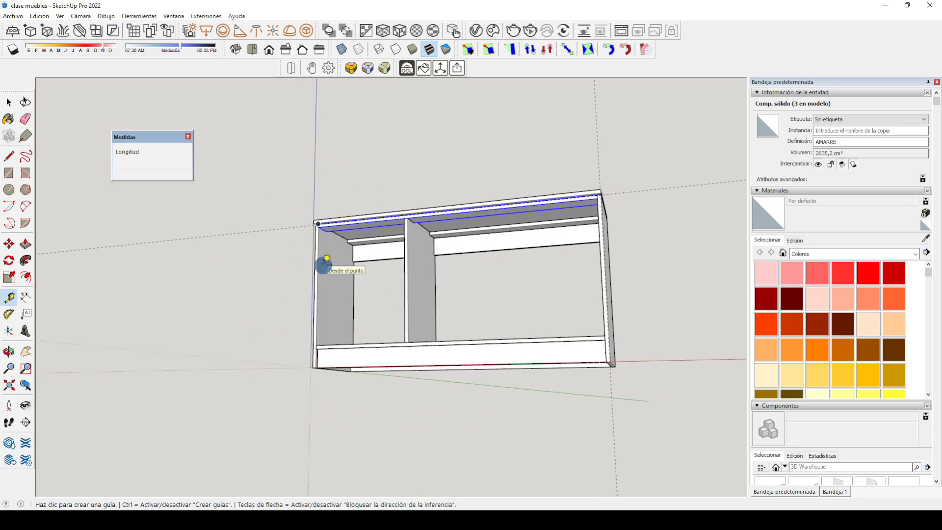
pyautogui.scroll(4, 322, 265)
pyautogui.scroll(-3, 329, 267)
pyautogui.scroll(3, 336, 270)
pyautogui.scroll(-2, 325, 268)
pyautogui.scroll(3, 325, 269)
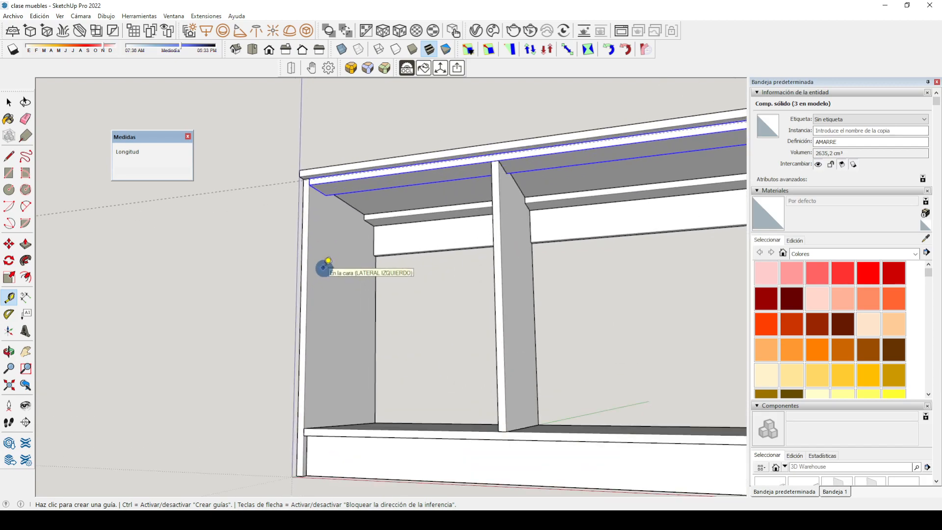
pyautogui.scroll(2, 479, 401)
pyautogui.scroll(-3, 471, 392)
pyautogui.scroll(3, 337, 310)
pyautogui.scroll(-3, 337, 309)
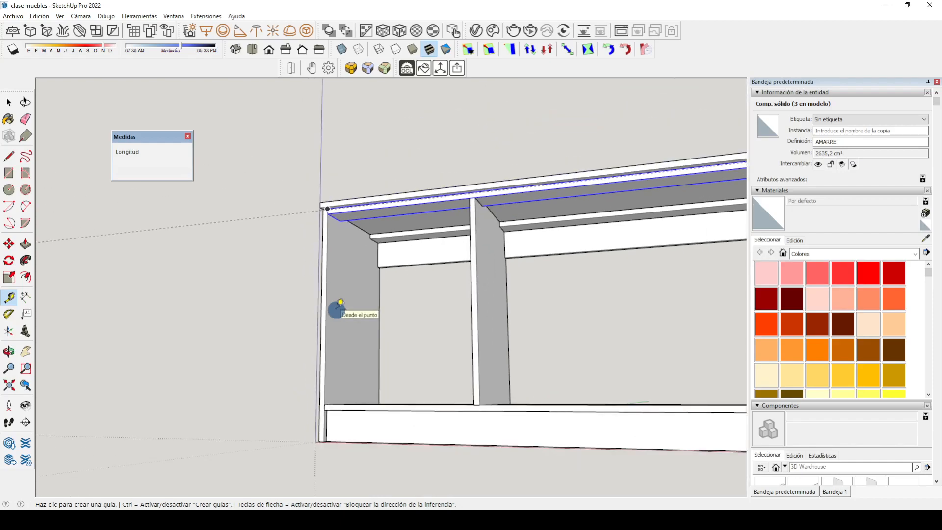
pyautogui.scroll(3, 319, 300)
pyautogui.scroll(1, 319, 301)
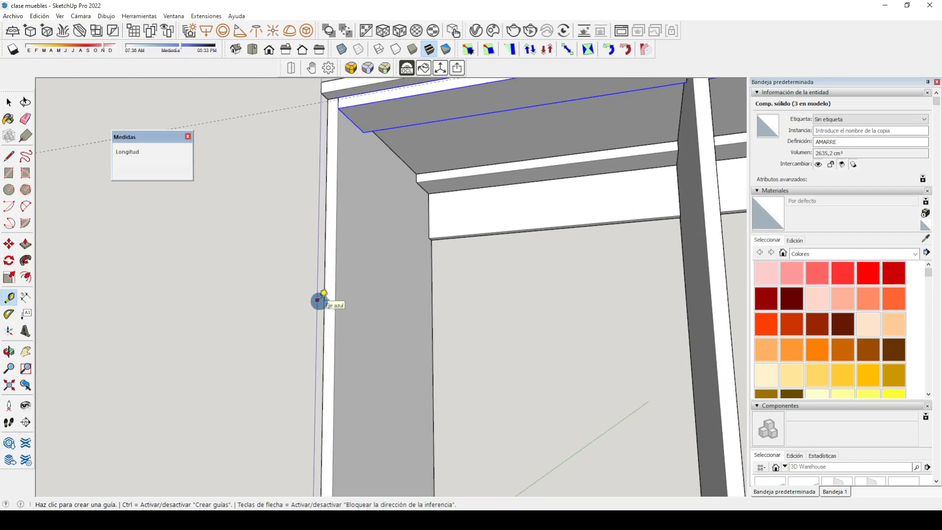
pyautogui.click(326, 281)
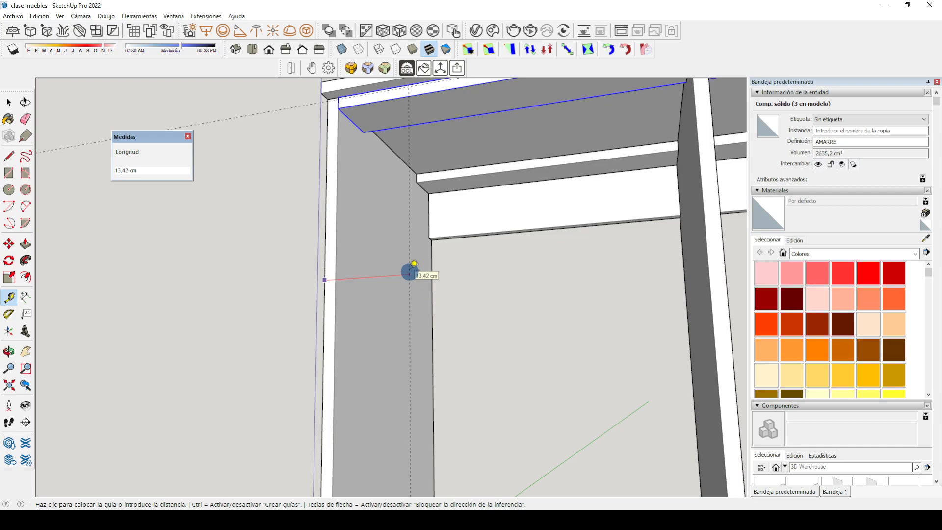
pyautogui.write('0,3')
pyautogui.press('Return')
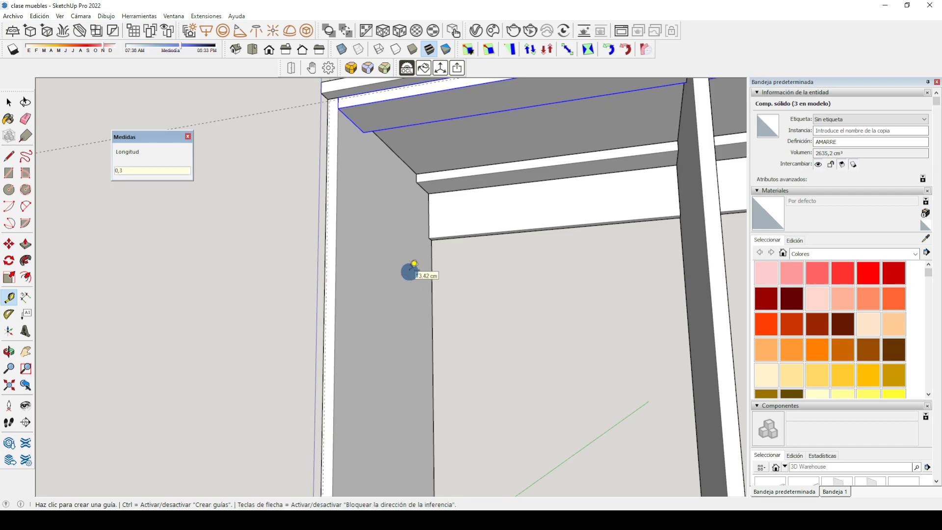
# Step: Place a horizontal guide line 0.3 cm above the lower front edge of the cabinet's floor panel
pyautogui.scroll(-5, 409, 271)
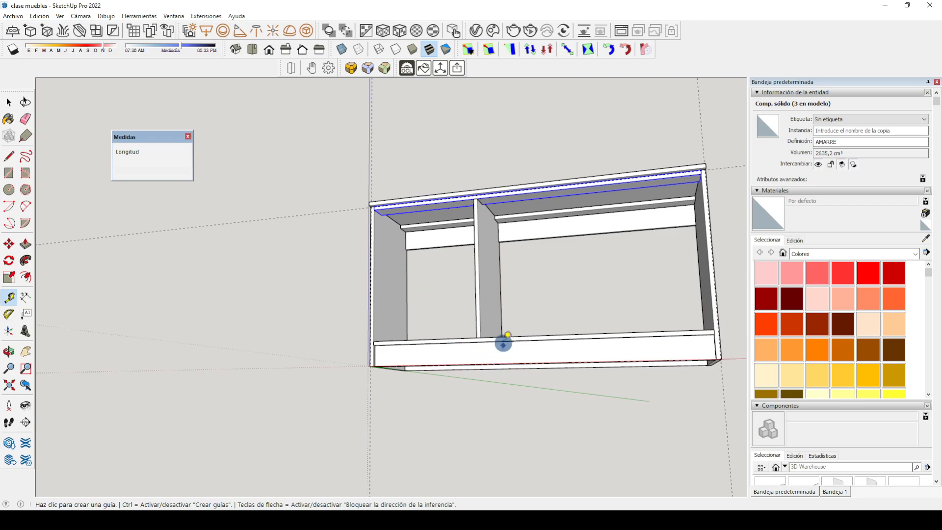
pyautogui.scroll(8, 503, 345)
pyautogui.click(506, 334)
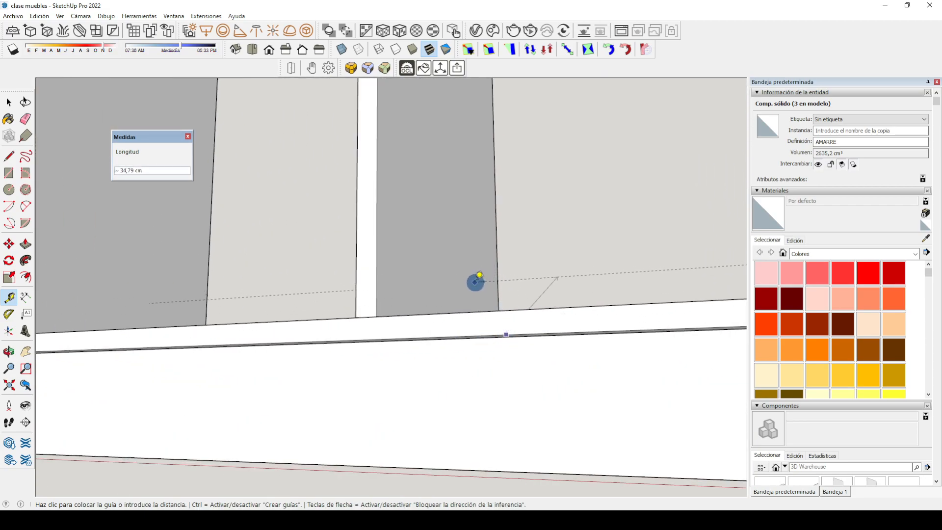
pyautogui.press('Up')
pyautogui.write('0,3')
pyautogui.press('Return')
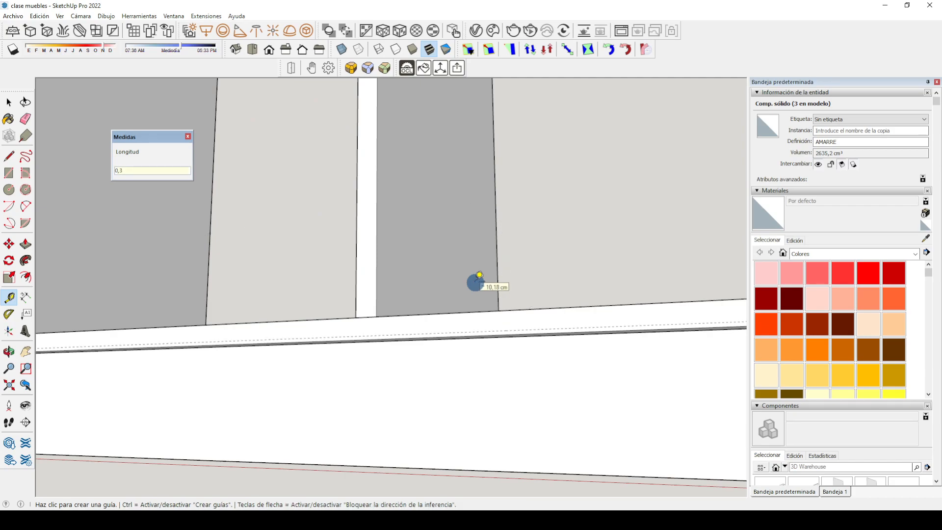
# Step: Place a vertical centre guide on the central upright's front, 0.9 cm from its left edge
pyautogui.scroll(-6, 508, 245)
pyautogui.scroll(-4, 246, 388)
pyautogui.moveTo(366, 340); pyautogui.dragTo(475, 394, button='middle')
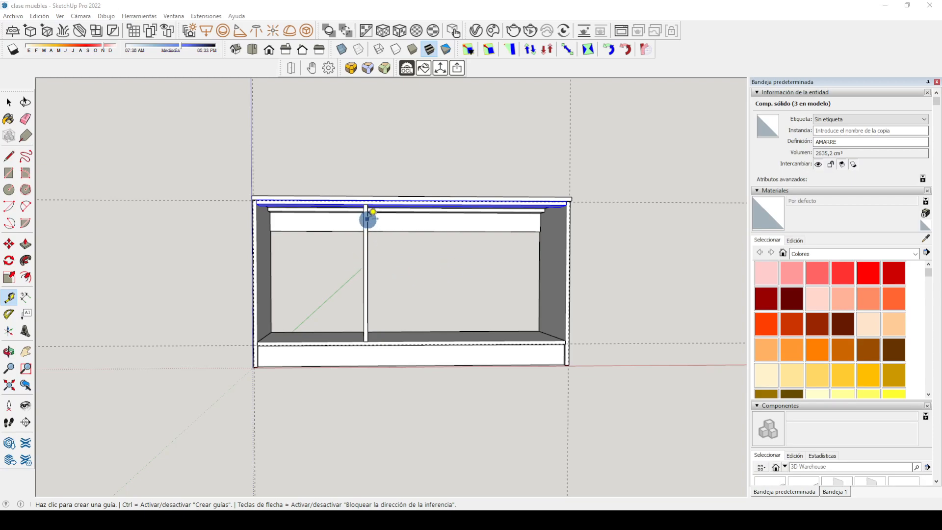
pyautogui.scroll(4, 375, 248)
pyautogui.scroll(5, 364, 212)
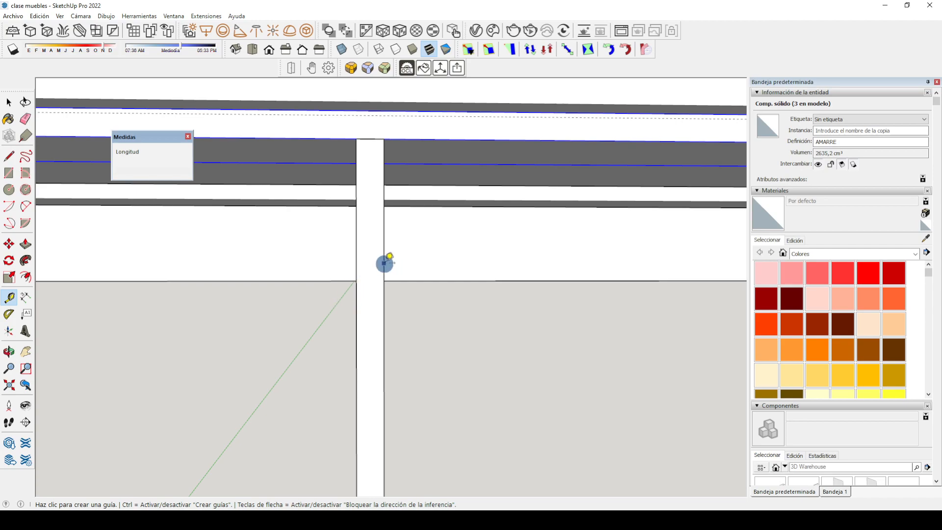
pyautogui.click(356, 269)
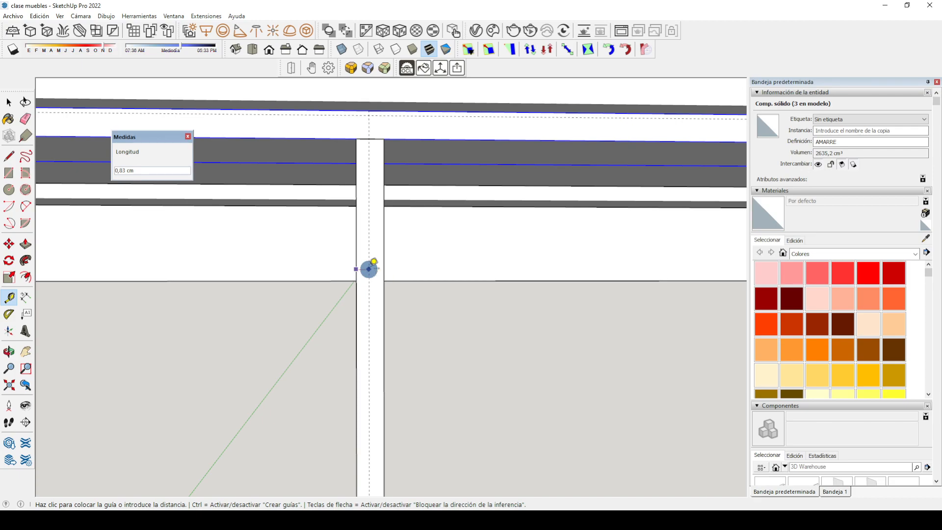
pyautogui.write('0,9')
pyautogui.press('Return')
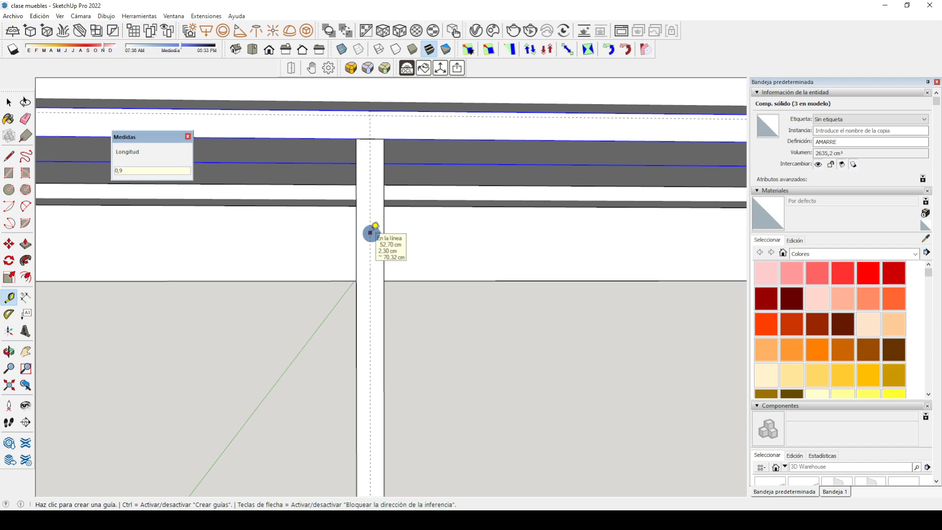
# Step: Place two vertical guide lines 0.15 cm to either side of the central upright's centre guide
pyautogui.click(370, 232)
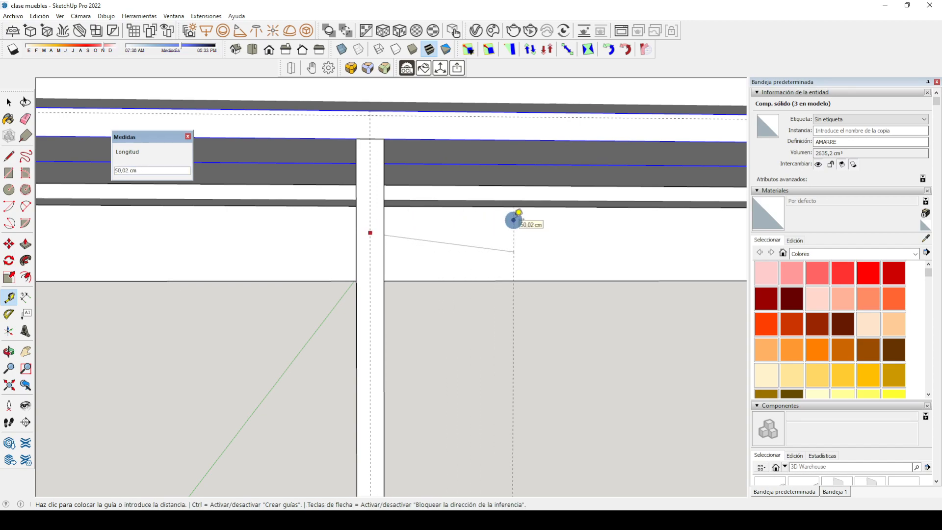
pyautogui.press('Right')
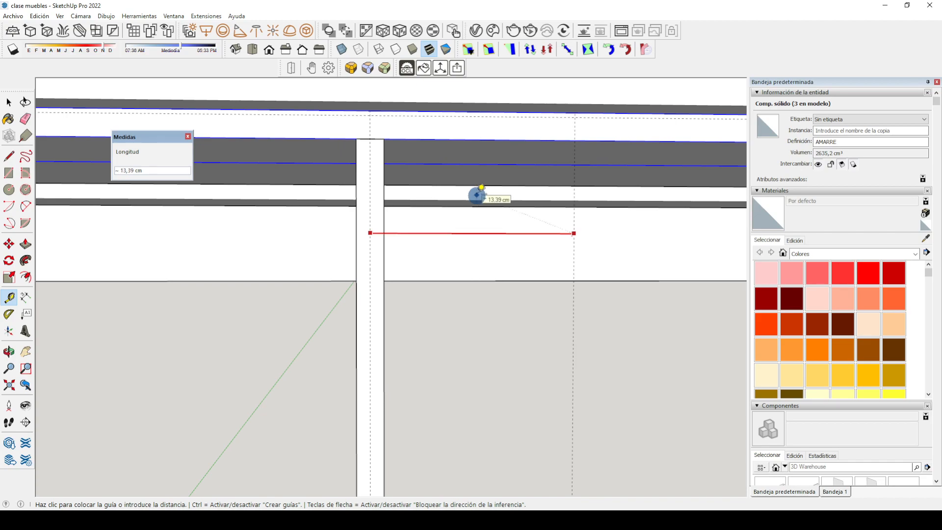
pyautogui.write('0,15')
pyautogui.press('Return')
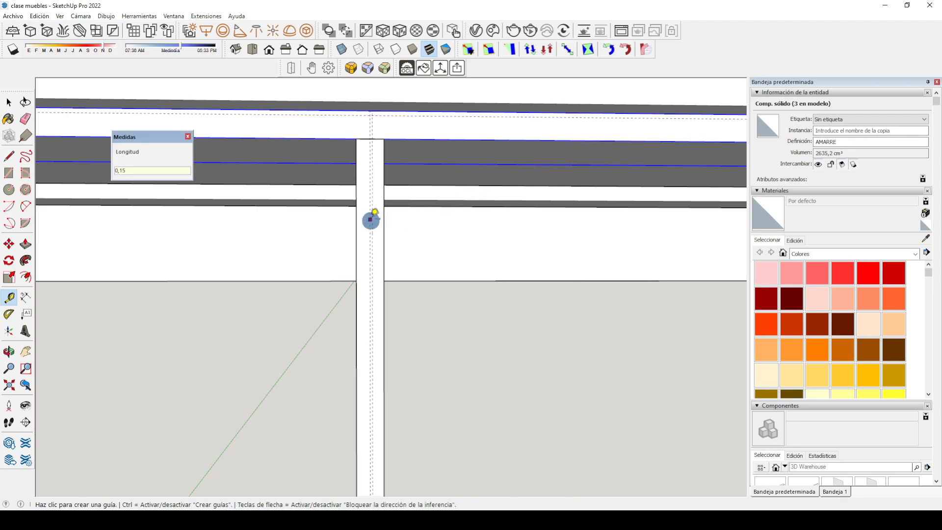
pyautogui.click(370, 219)
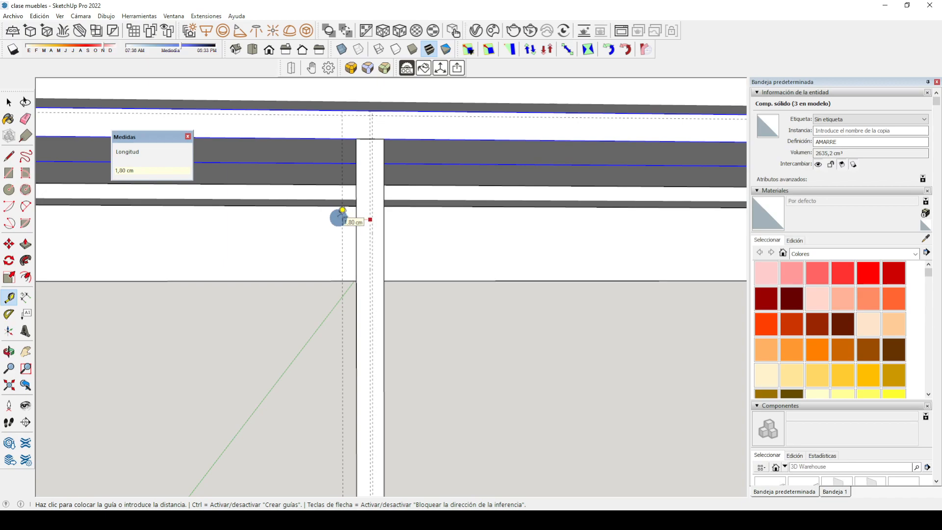
pyautogui.write('0,15')
pyautogui.press('Return')
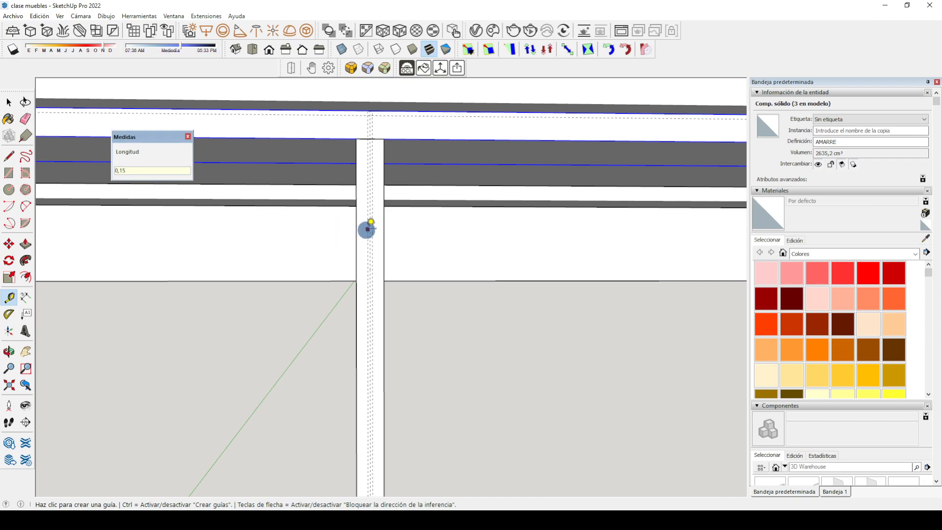
# Step: Measure the gap between the two outer guide lines on the central upright and inspect the guides above the countertop
pyautogui.click(371, 222)
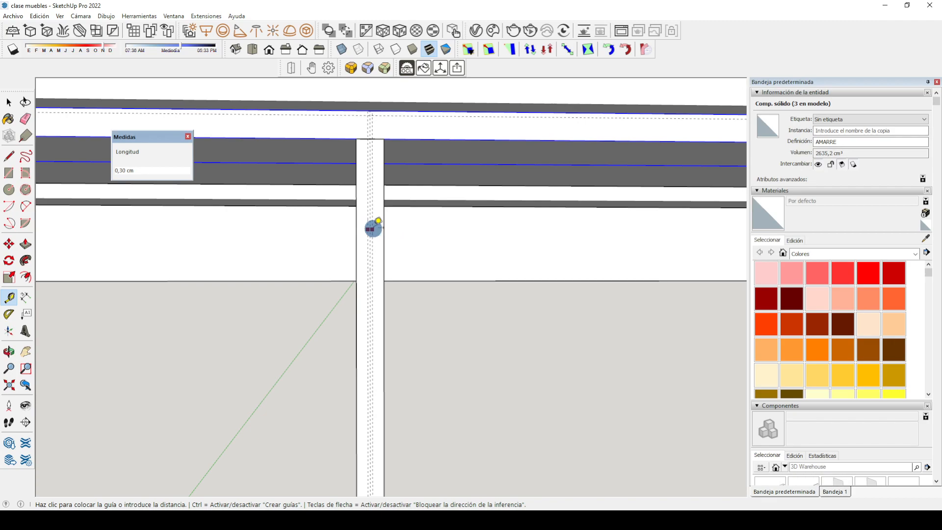
pyautogui.press('Escape')
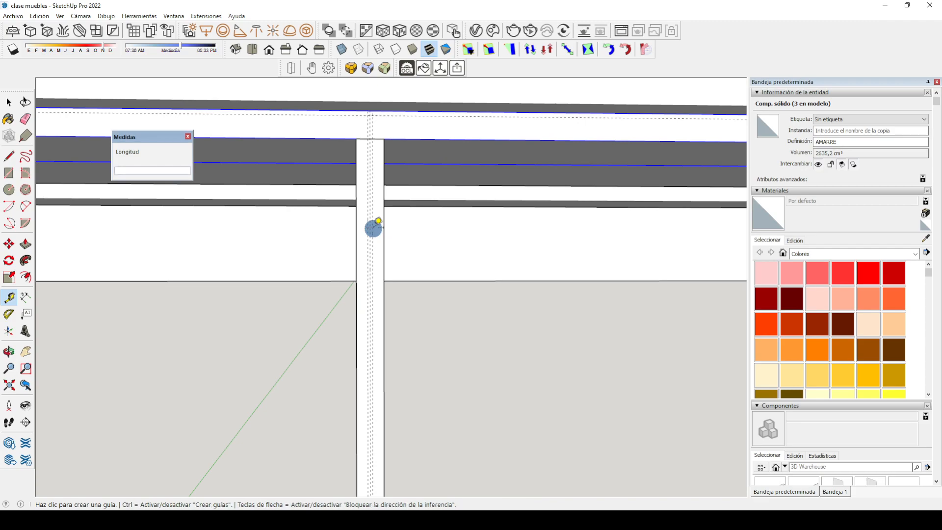
pyautogui.scroll(-6, 373, 228)
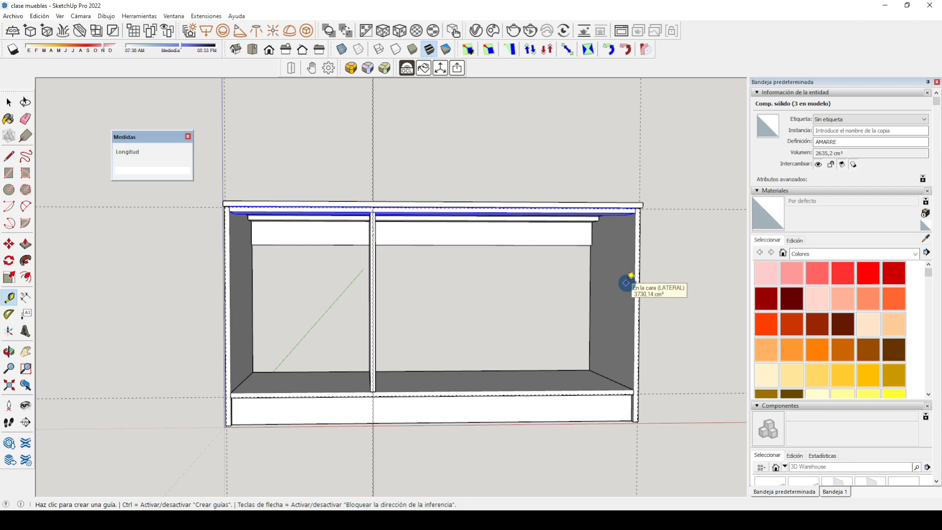
pyautogui.scroll(3, 373, 169)
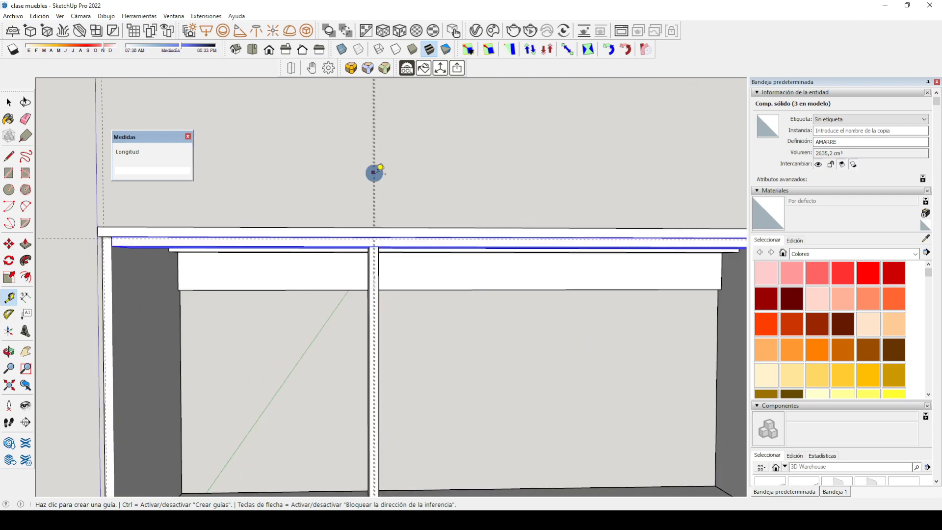
pyautogui.scroll(-3, 501, 387)
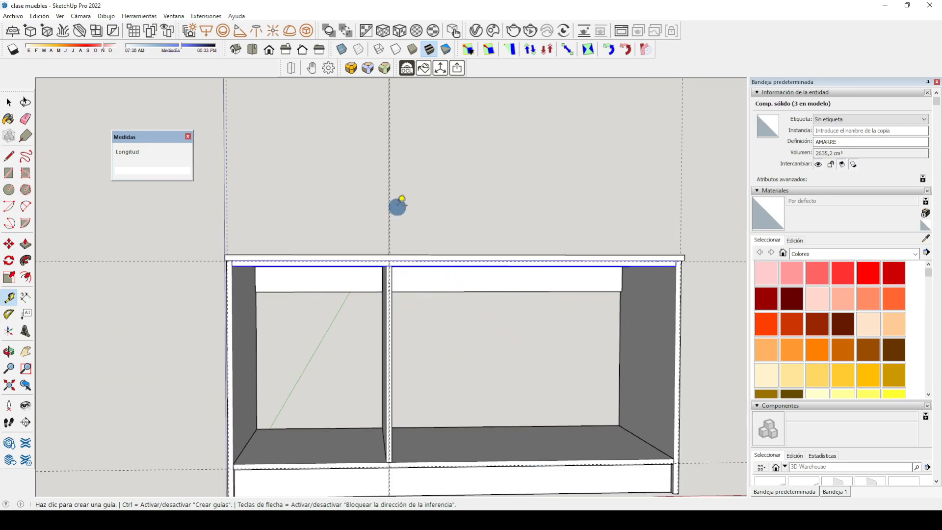
pyautogui.scroll(4, 398, 206)
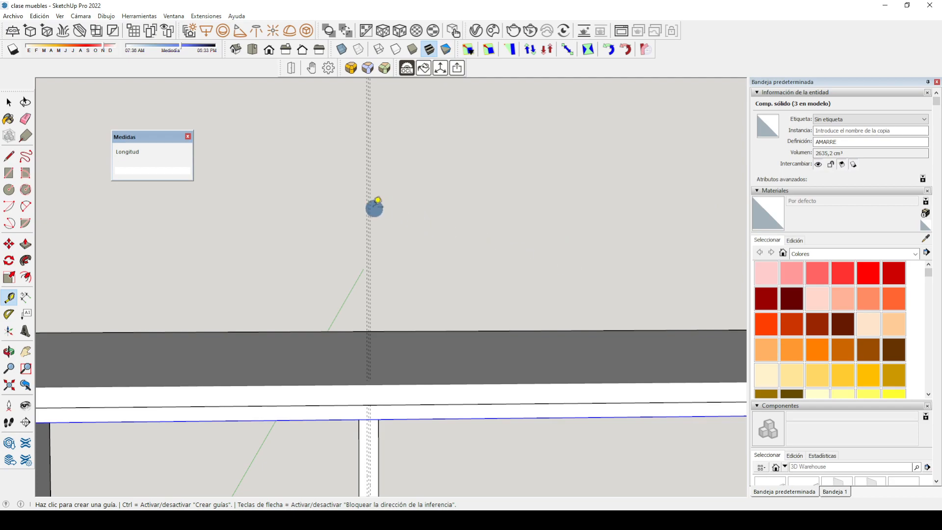
pyautogui.click(373, 205)
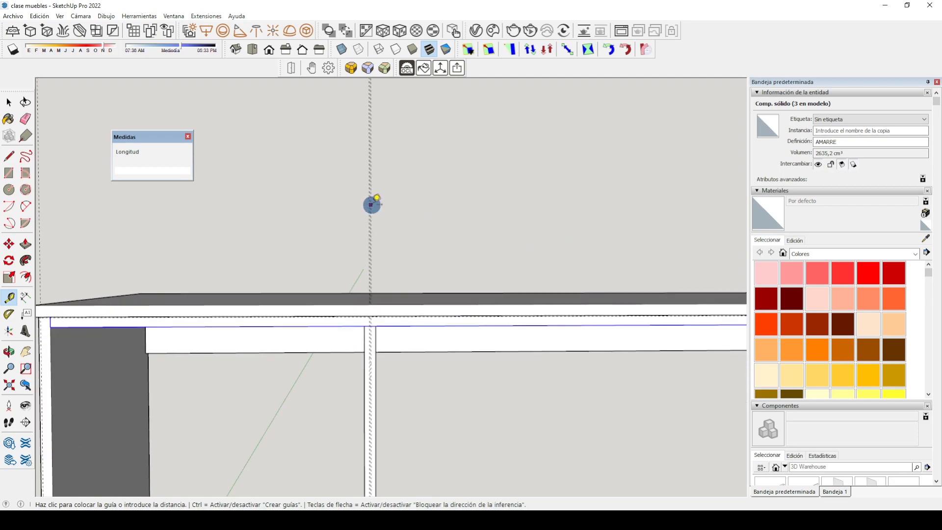
# Step: Switch to Calculator and divide the 96,85 cm width between guides by 2
pyautogui.scroll(-5, 372, 205)
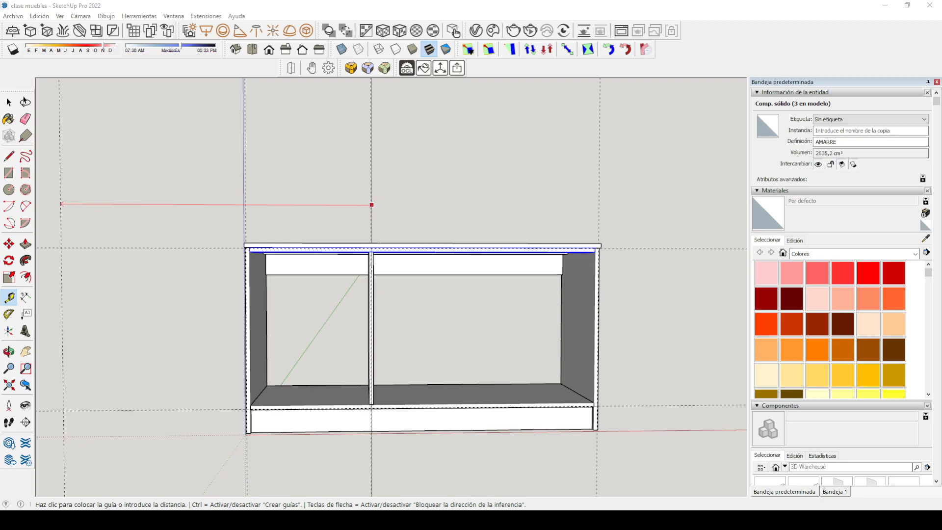
pyautogui.moveTo(708, 67); pyautogui.dragTo(677, 134)
pyautogui.write('96,85')
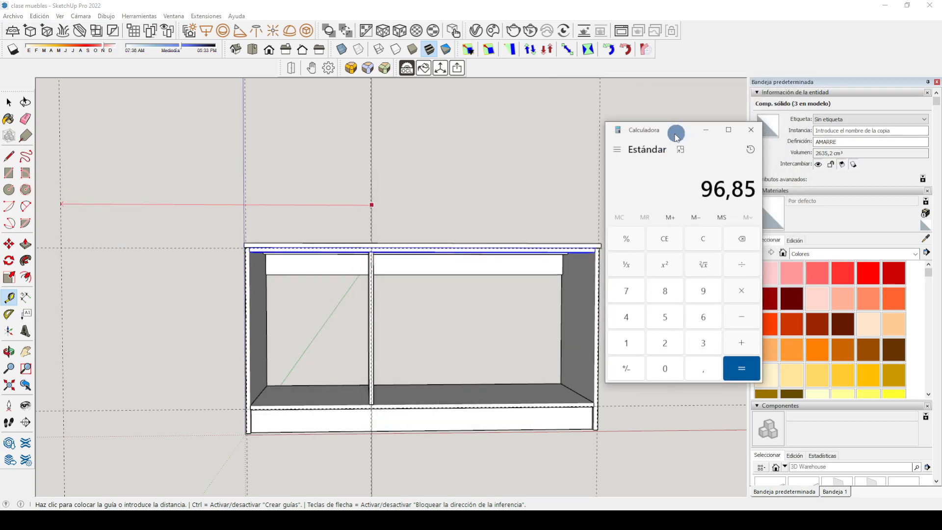
pyautogui.write('/2')
pyautogui.press('Return')
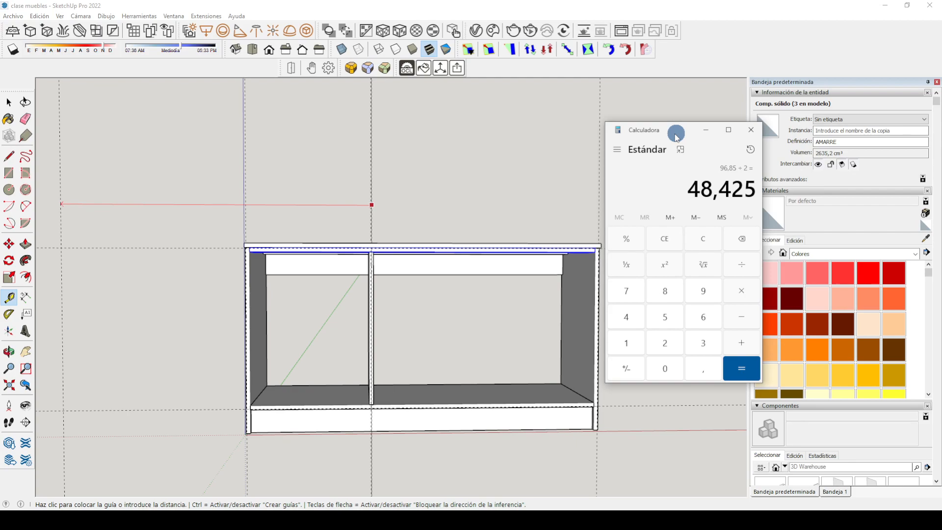
pyautogui.moveTo(719, 192); pyautogui.dragTo(749, 191)
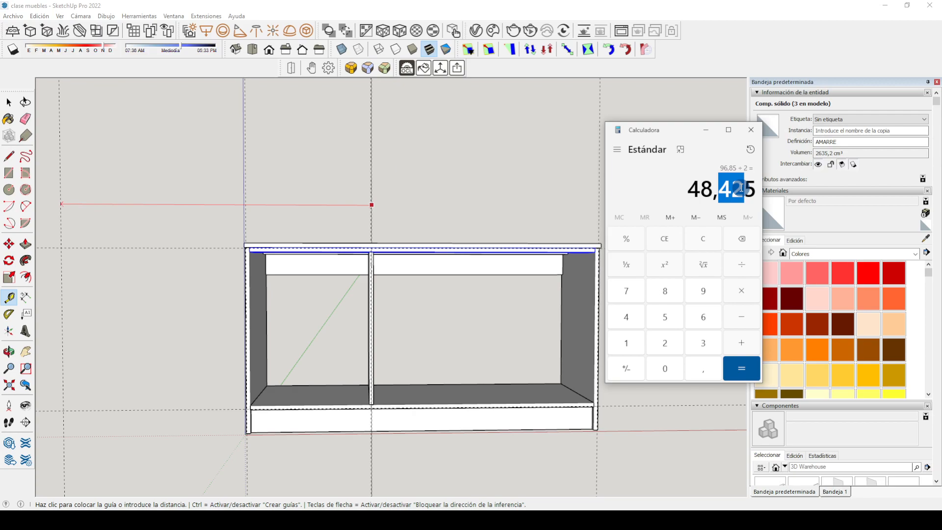
pyautogui.moveTo(741, 188); pyautogui.dragTo(730, 190)
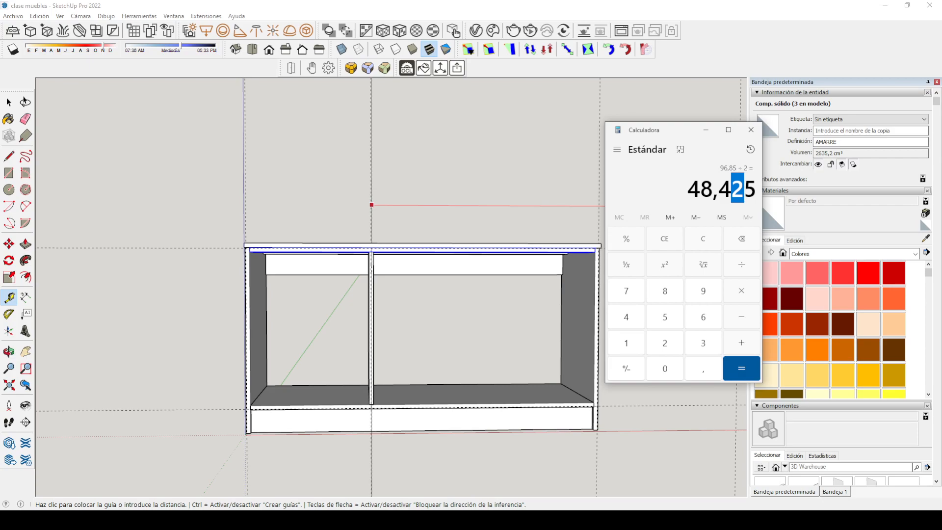
# Step: Place a vertical guide line 48,40 cm to the right of the central upright's guide, across the wide opening
pyautogui.middleClick(583, 197)
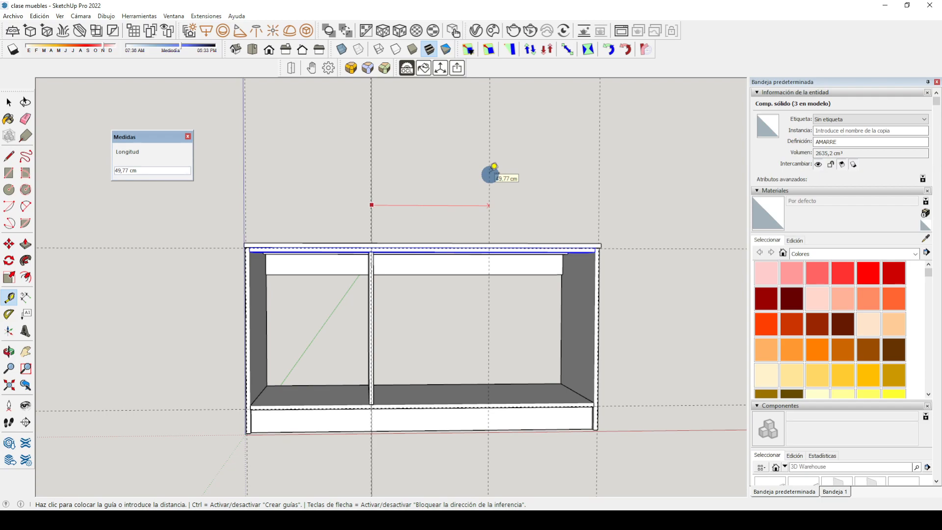
pyautogui.write('48,40')
pyautogui.press('Return')
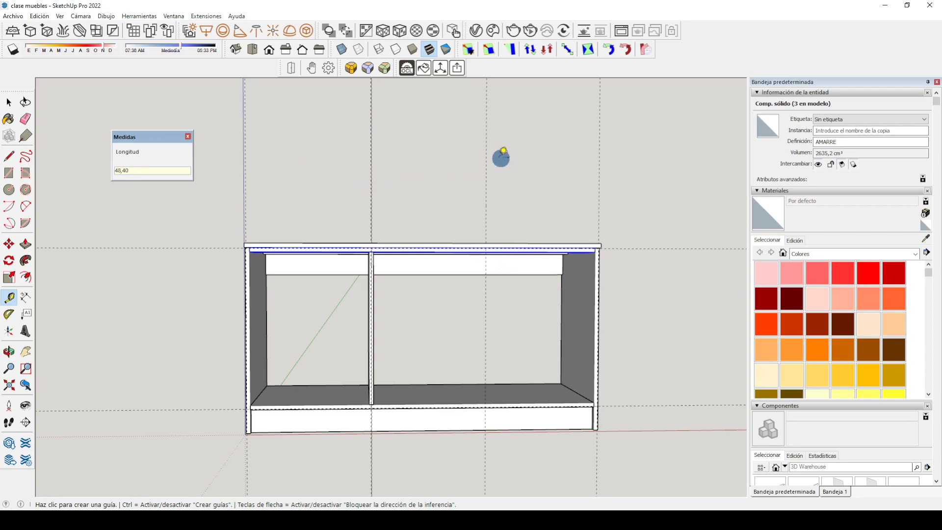
# Step: Place two vertical guide lines 0,15 cm to either side of the wide opening's middle guide
pyautogui.click(486, 162)
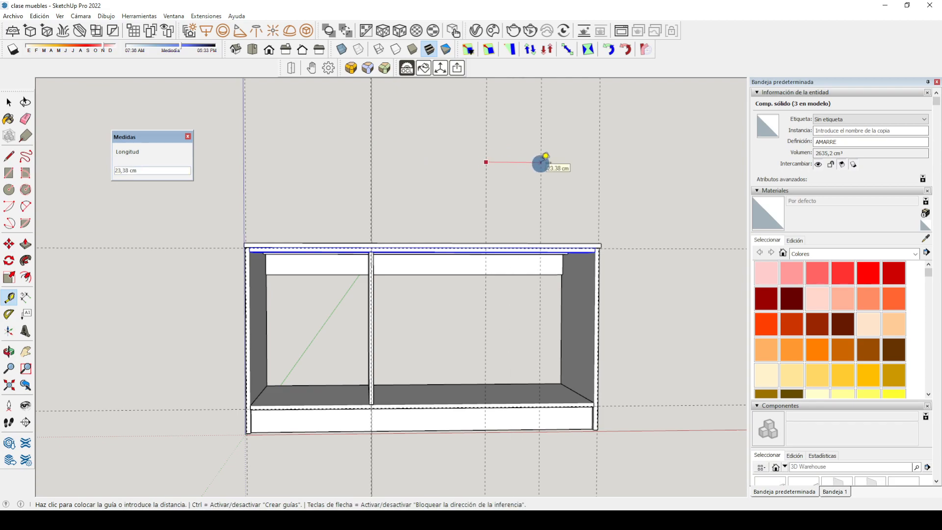
pyautogui.write('0,15')
pyautogui.press('Return')
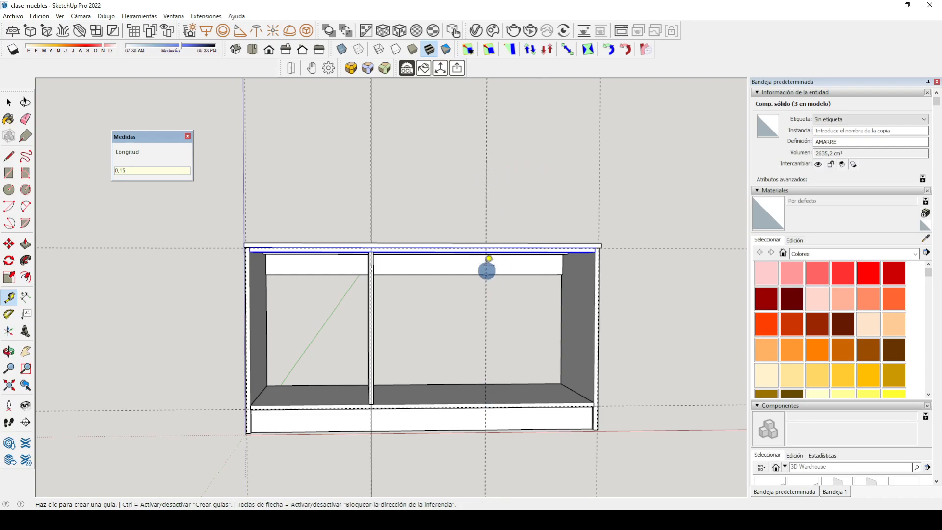
pyautogui.scroll(6, 488, 275)
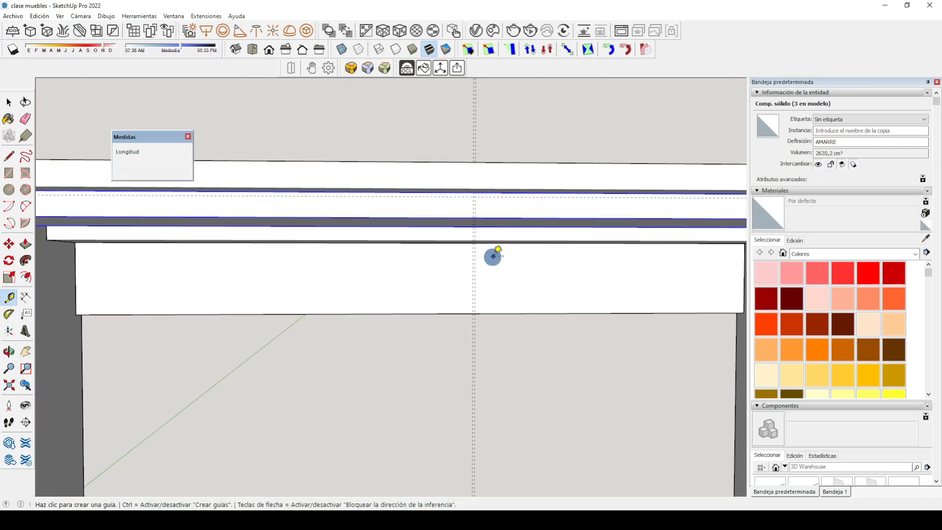
pyautogui.scroll(2, 493, 256)
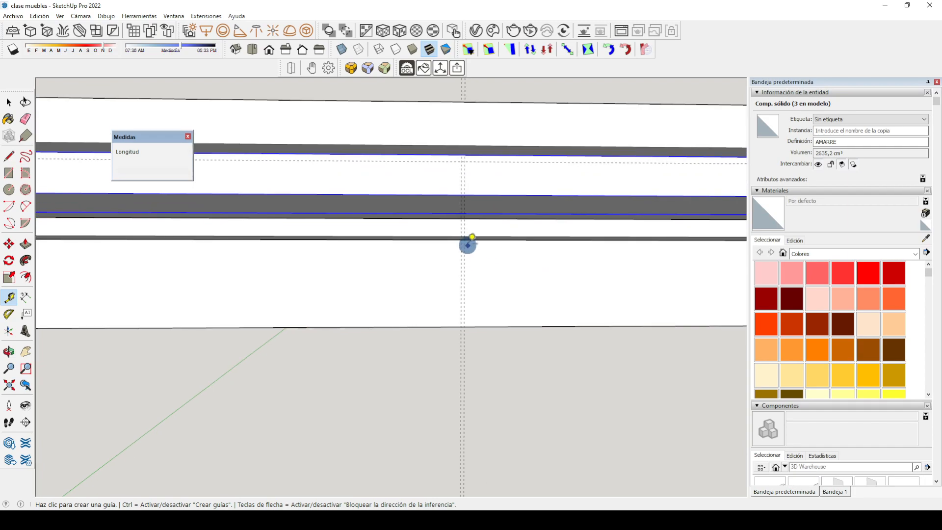
pyautogui.click(460, 250)
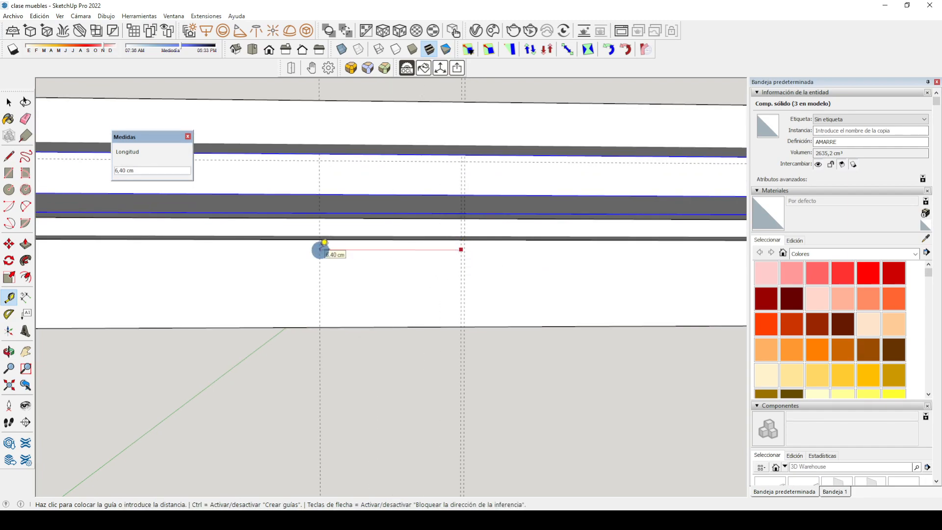
pyautogui.write('0,15')
pyautogui.press('Return')
# Step: Measure the gap between the two outer guide lines in the middle of the wide opening
pyautogui.click(461, 239)
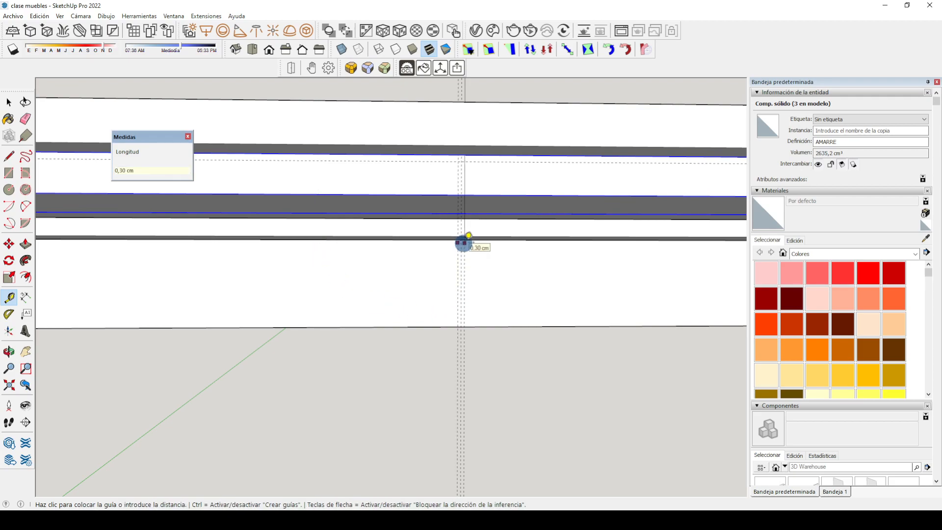
pyautogui.scroll(-6, 463, 244)
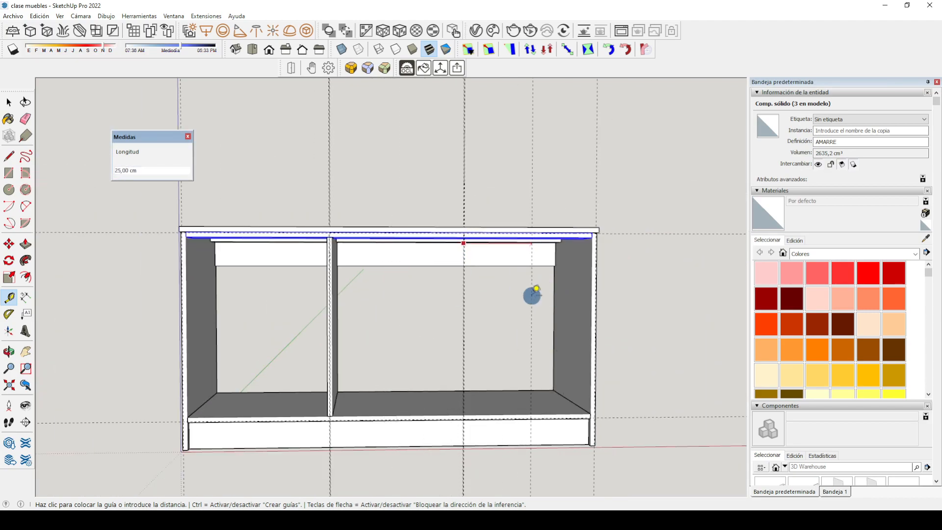
pyautogui.click(536, 289)
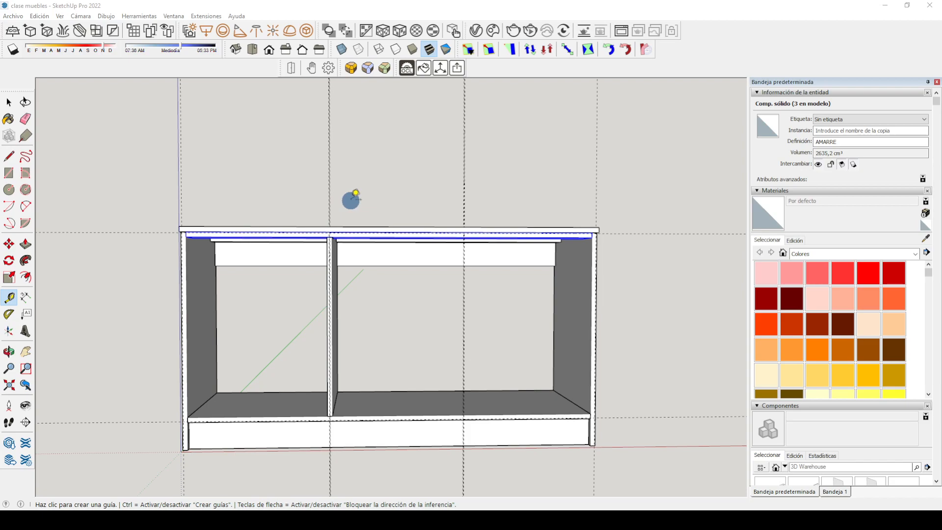
# Step: Examine the guide groups at the central upright, the wide opening's middle and the cabinet's outer edges
pyautogui.middleClick(351, 201)
pyautogui.scroll(2, 337, 193)
pyautogui.scroll(-2, 337, 191)
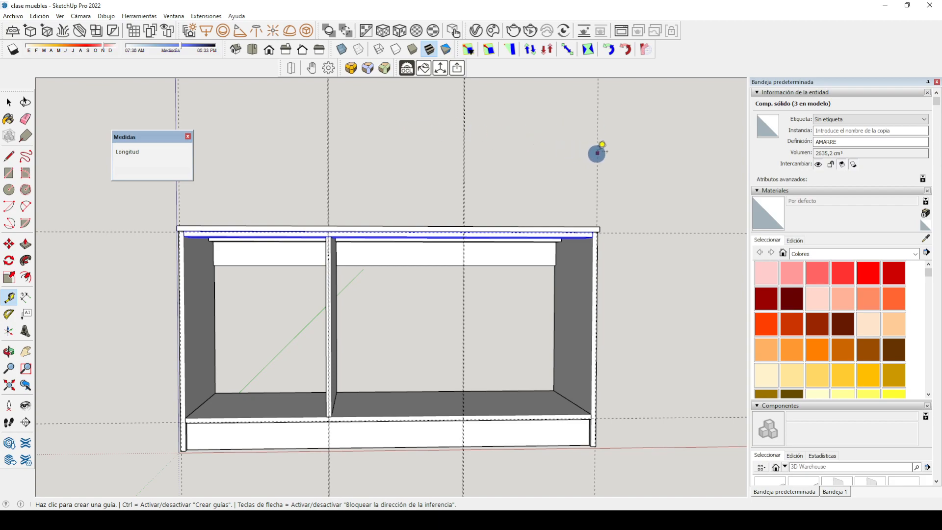
pyautogui.scroll(6, 345, 160)
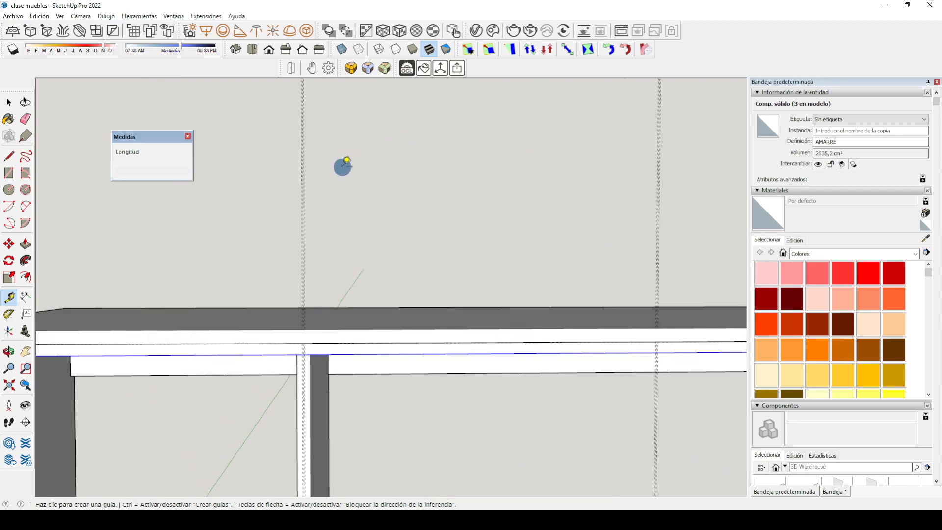
pyautogui.scroll(2, 297, 209)
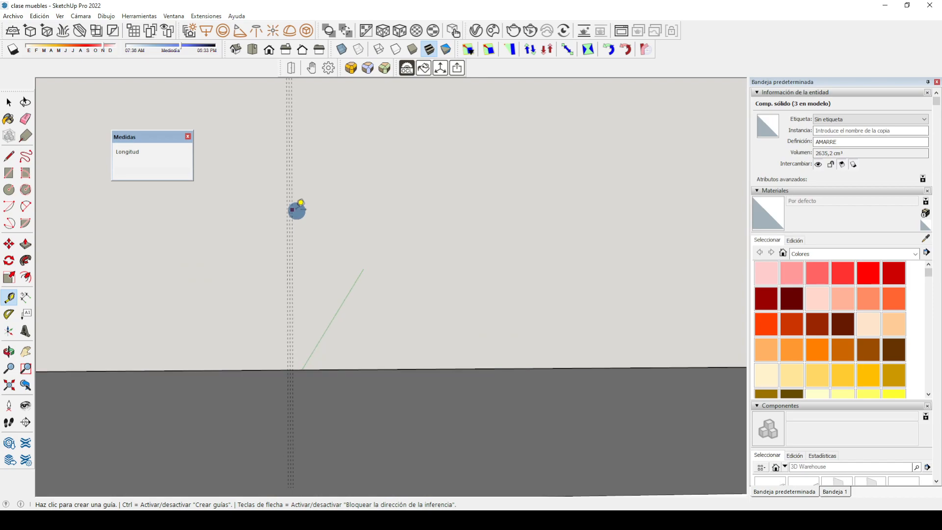
pyautogui.scroll(1, 297, 208)
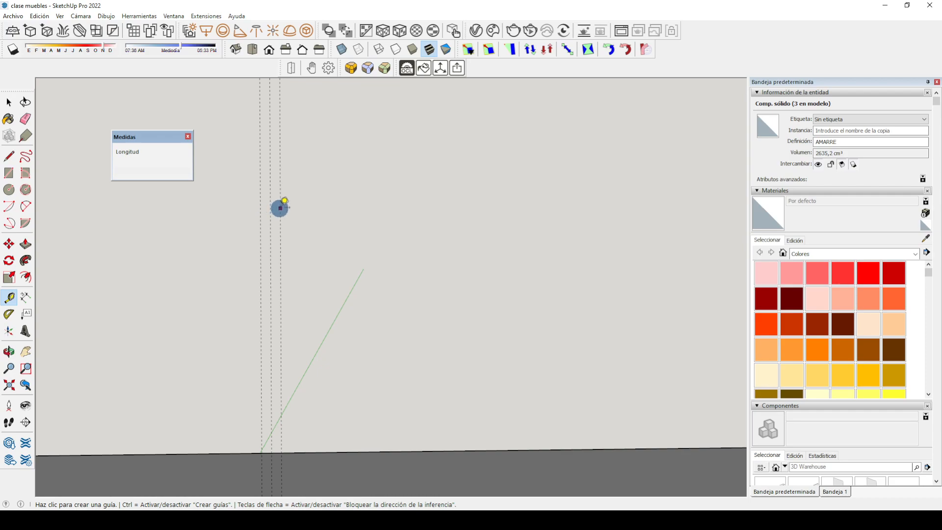
pyautogui.scroll(4, 279, 208)
pyautogui.scroll(-3, 279, 208)
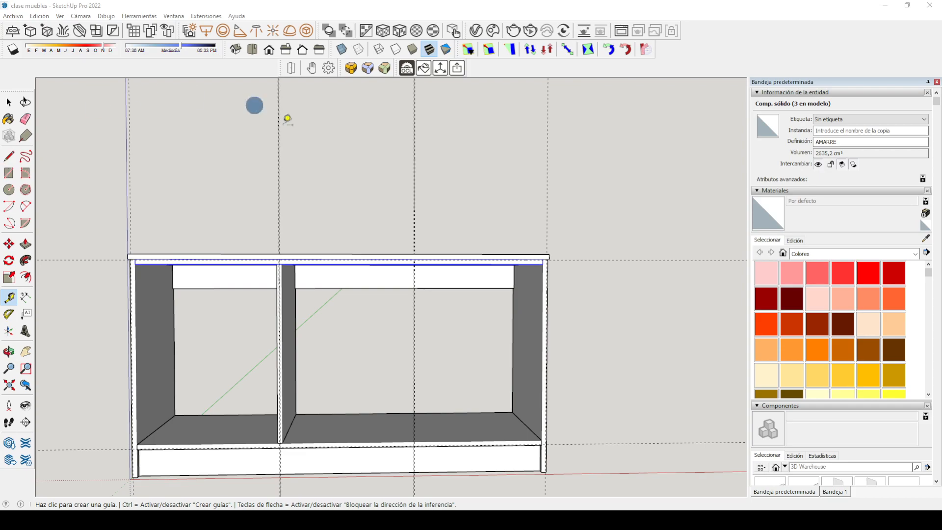
pyautogui.moveTo(431, 298); pyautogui.dragTo(419, 281, button='middle')
pyautogui.scroll(5, 419, 281)
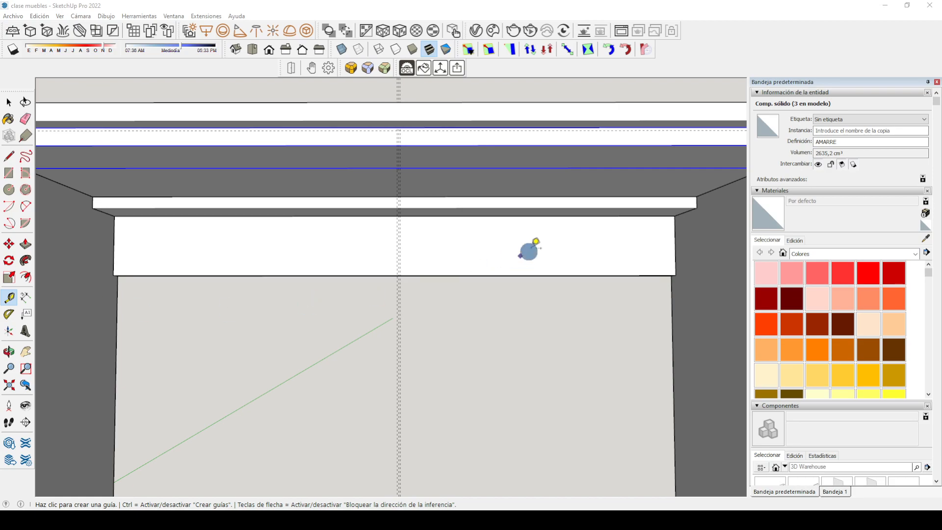
pyautogui.click(517, 92)
pyautogui.scroll(-3, 516, 92)
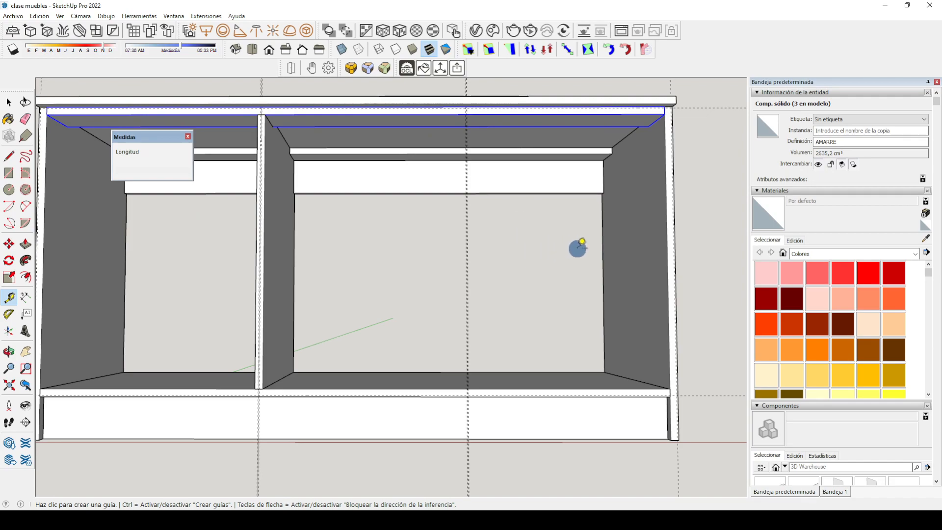
pyautogui.scroll(-3, 576, 248)
pyautogui.press('o')
pyautogui.press('t')
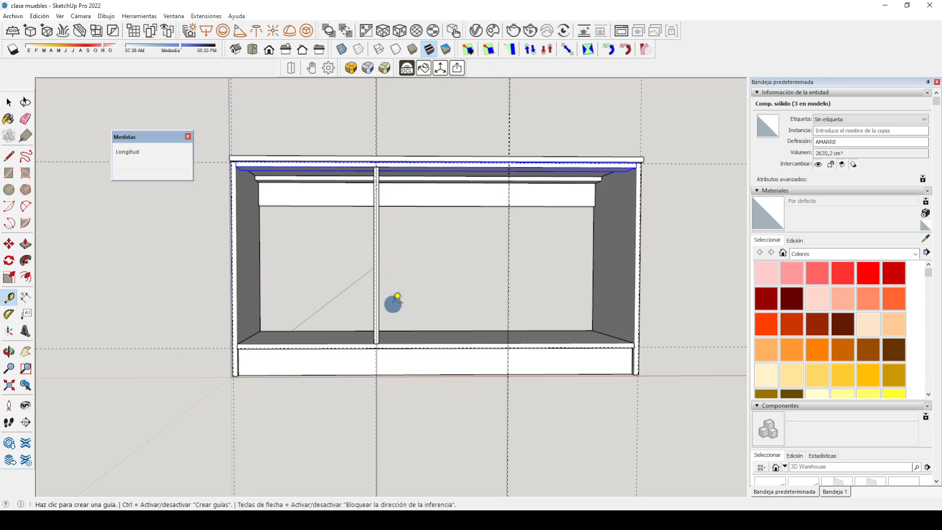
pyautogui.scroll(3, 396, 300)
pyautogui.scroll(-4, 393, 290)
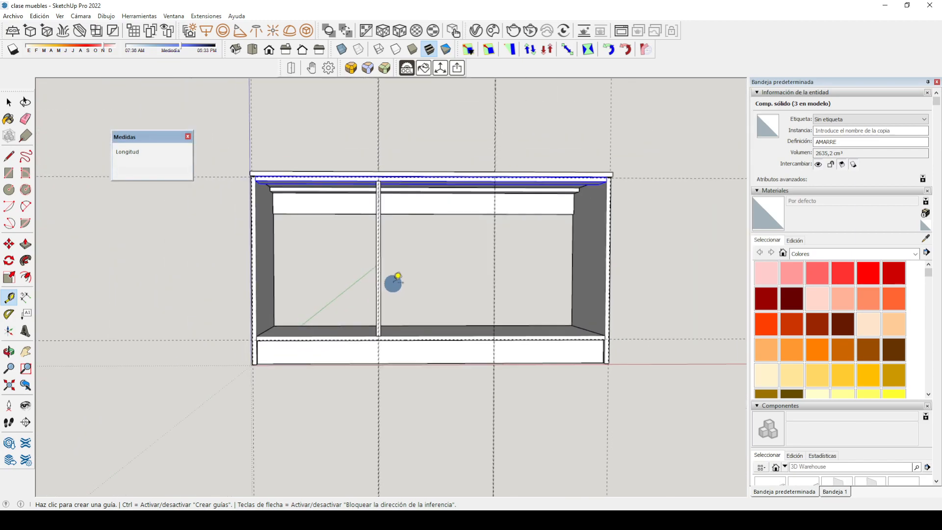
pyautogui.scroll(-1, 393, 284)
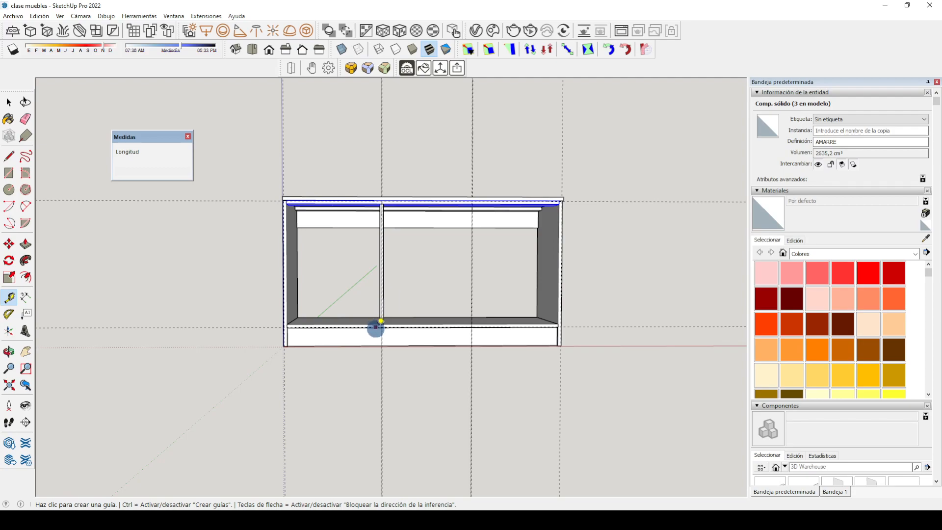
# Step: Delete the centre guide between the two outer guide lines on the central upright
pyautogui.scroll(8, 386, 206)
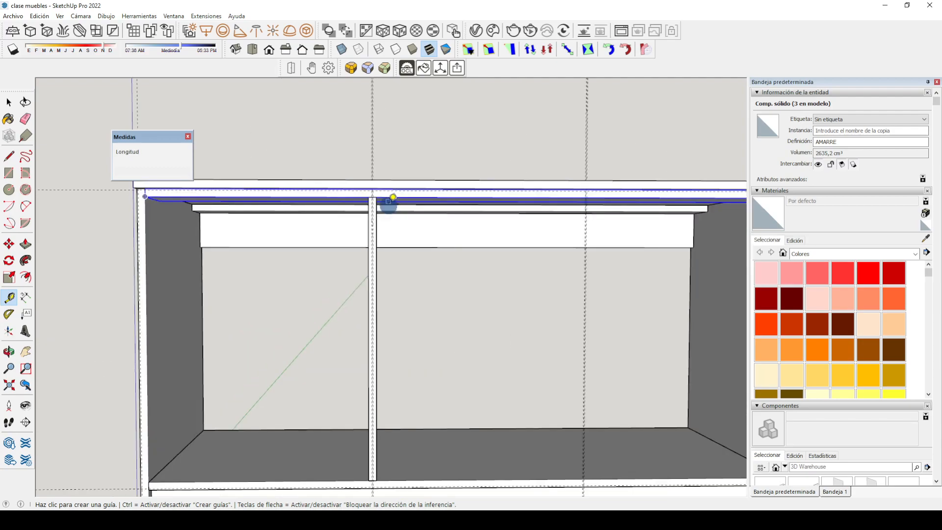
pyautogui.scroll(3, 382, 199)
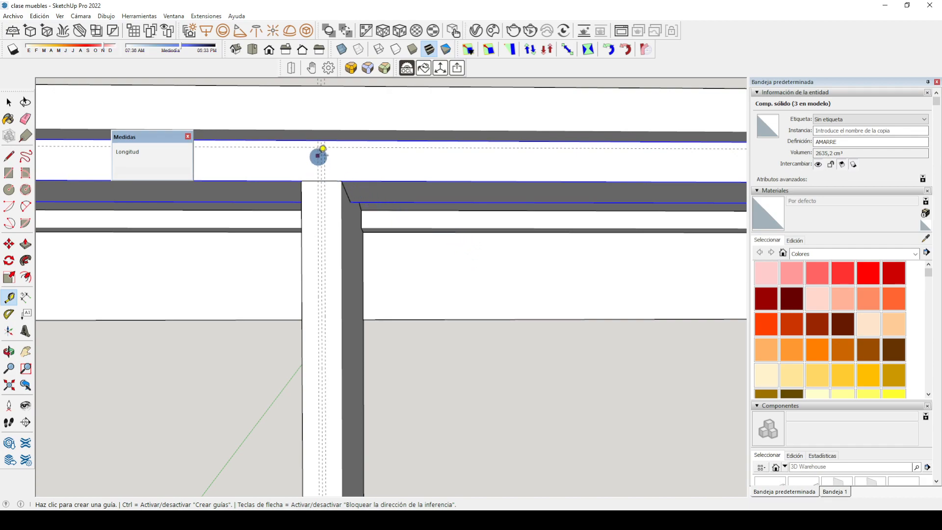
pyautogui.scroll(3, 319, 162)
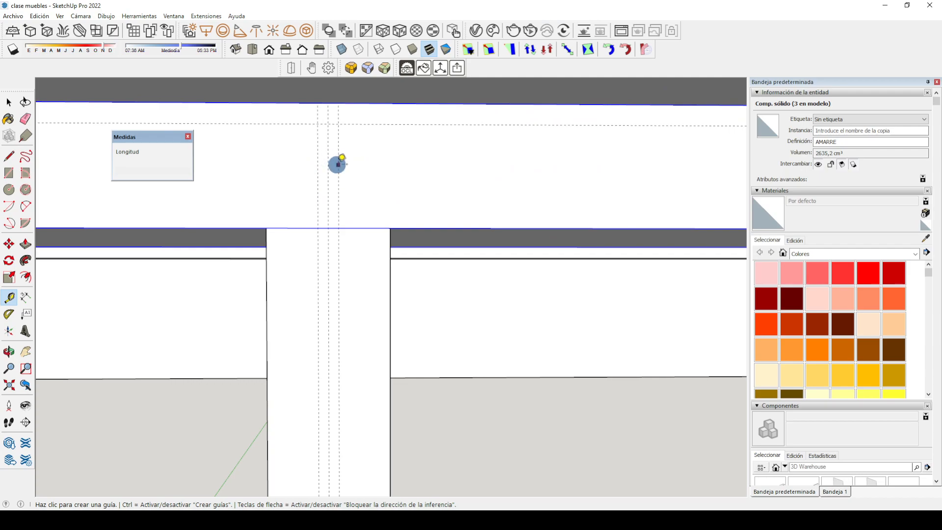
pyautogui.click(318, 167)
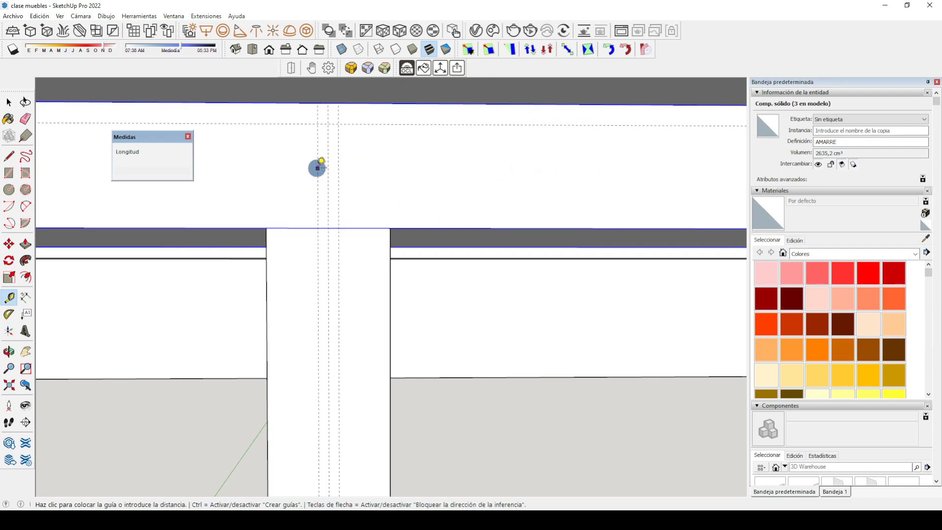
pyautogui.click(338, 169)
pyautogui.press('space')
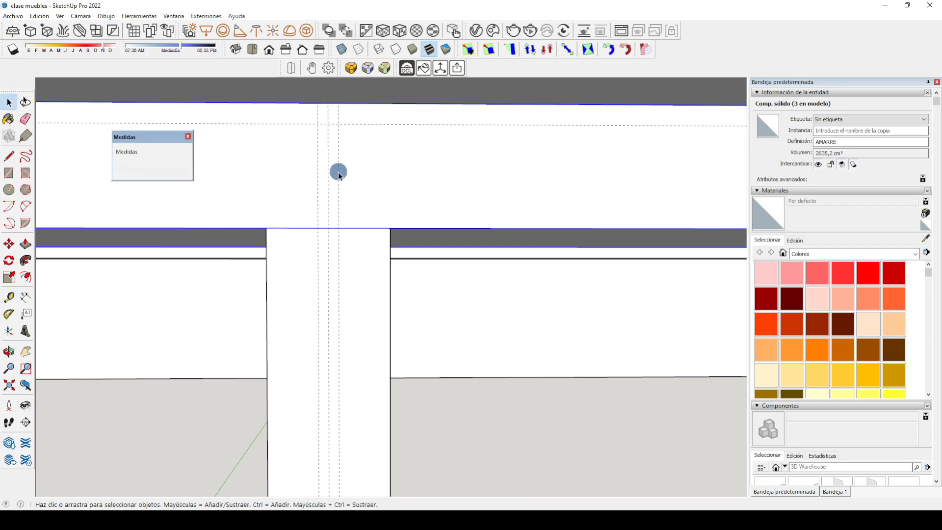
pyautogui.click(330, 165)
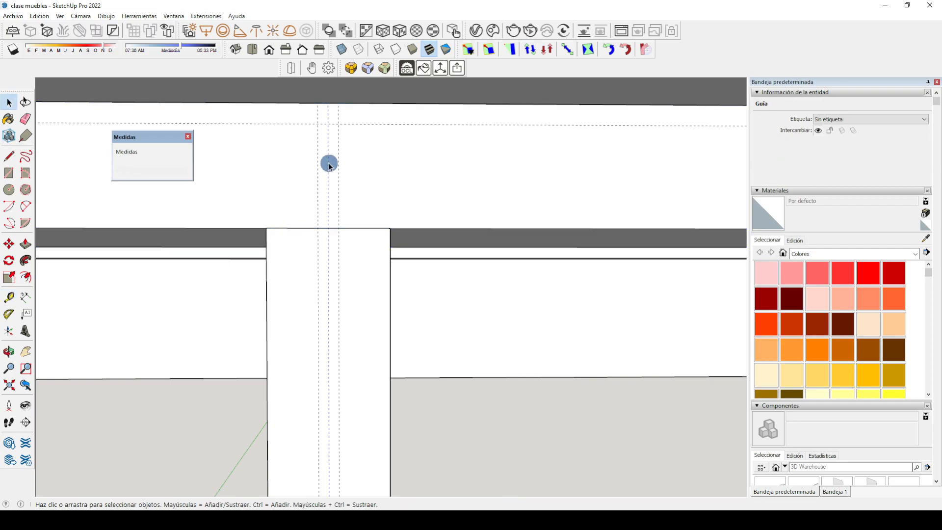
pyautogui.press('Delete')
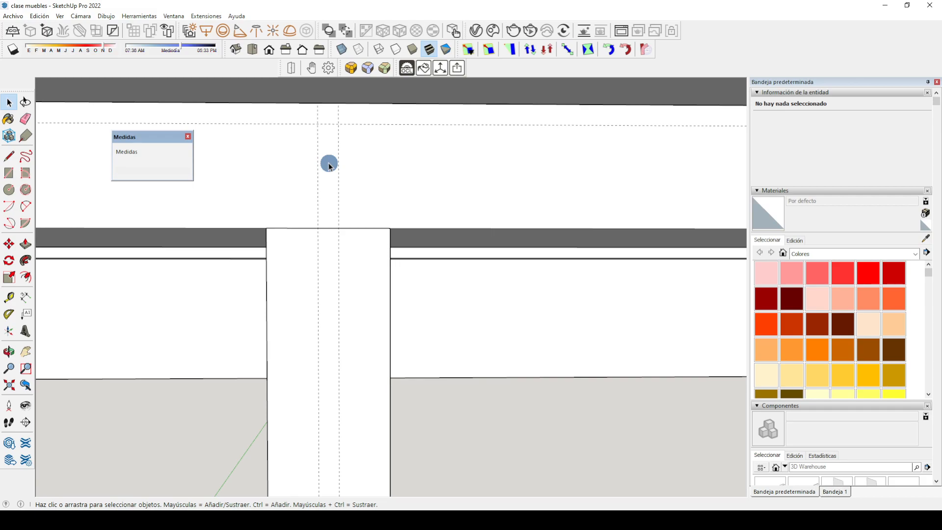
# Step: Draw a front panel rectangle, about 48 by 68 cm, between the central upright's right guide and the wide opening's left middle guide
pyautogui.press('r')
pyautogui.click(339, 125)
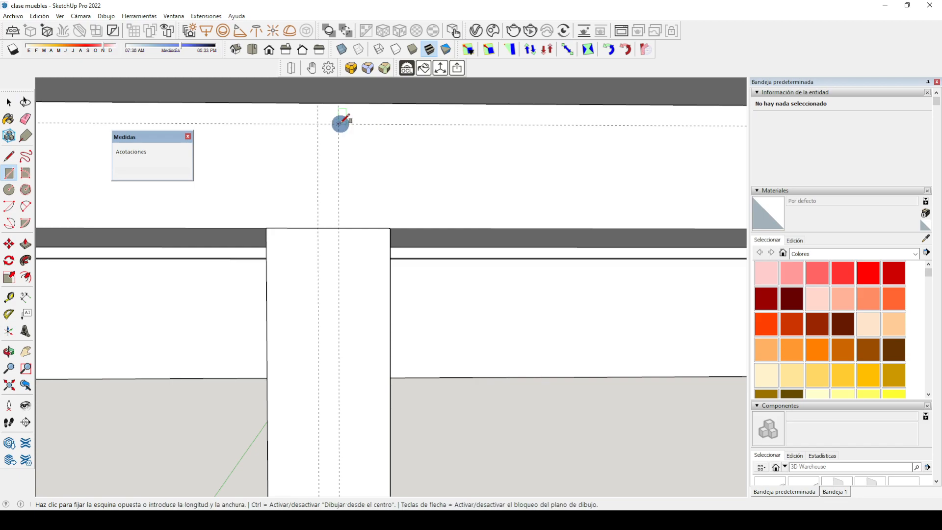
pyautogui.scroll(-6, 340, 123)
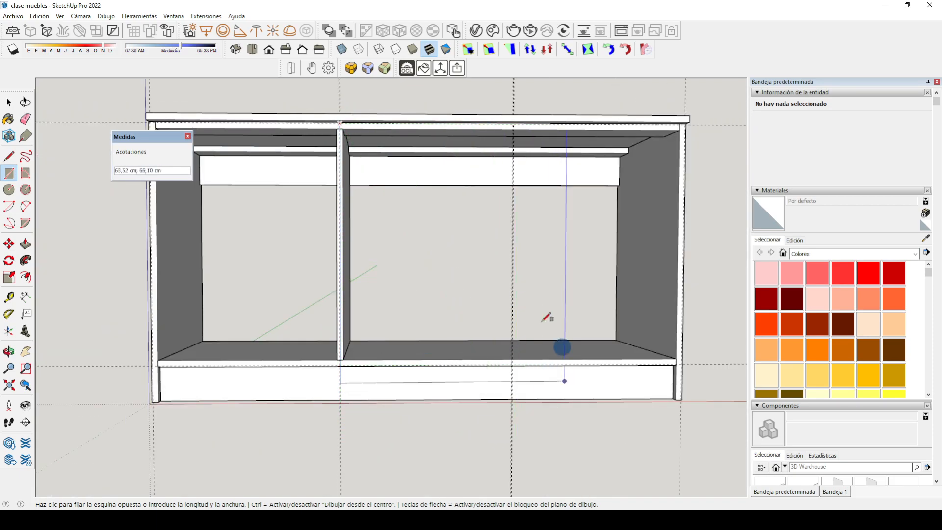
pyautogui.scroll(6, 522, 368)
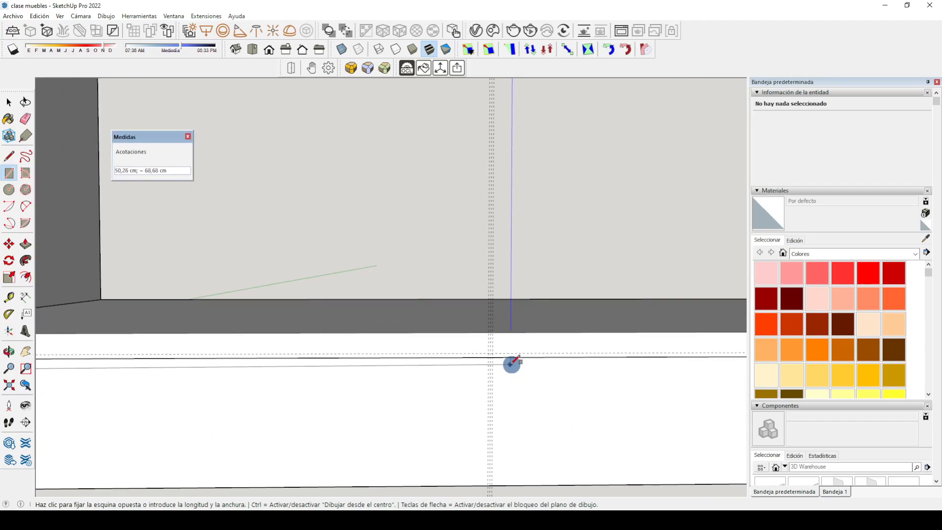
pyautogui.scroll(2, 512, 364)
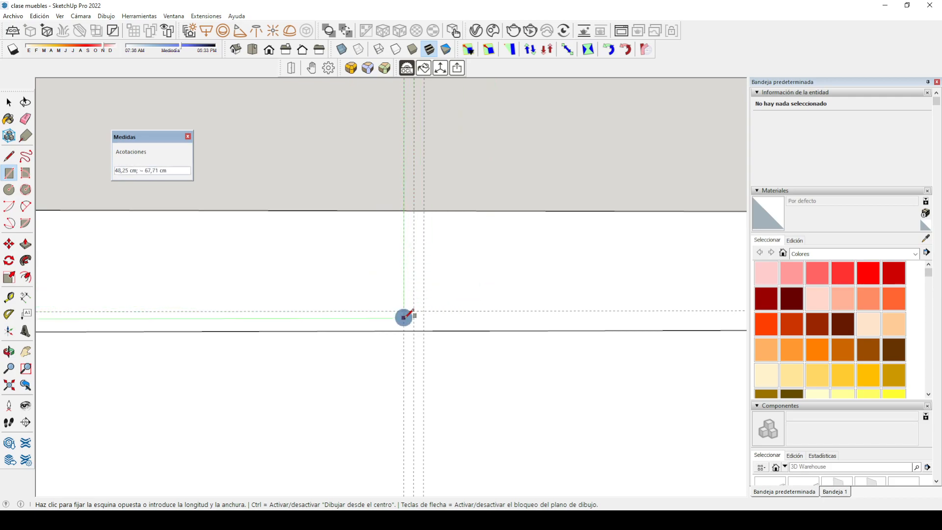
pyautogui.click(404, 310)
pyautogui.scroll(-6, 407, 310)
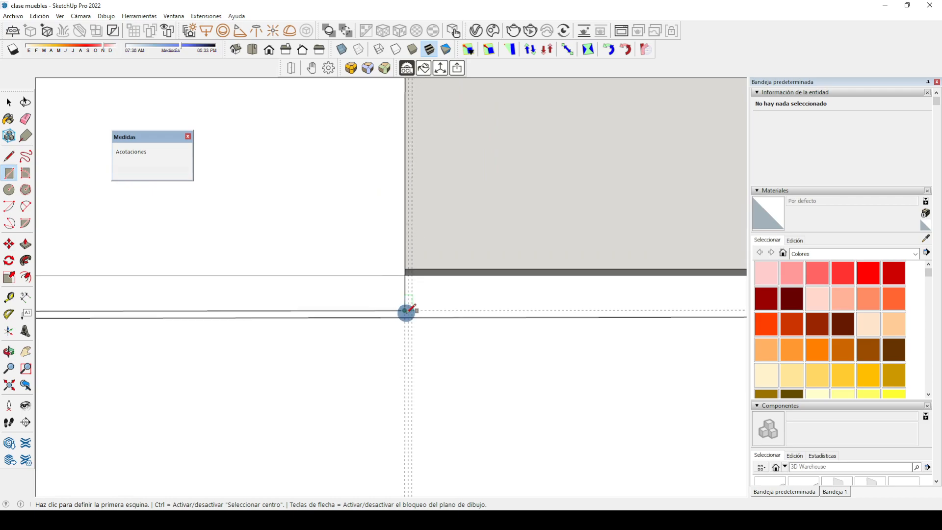
pyautogui.scroll(-2, 425, 325)
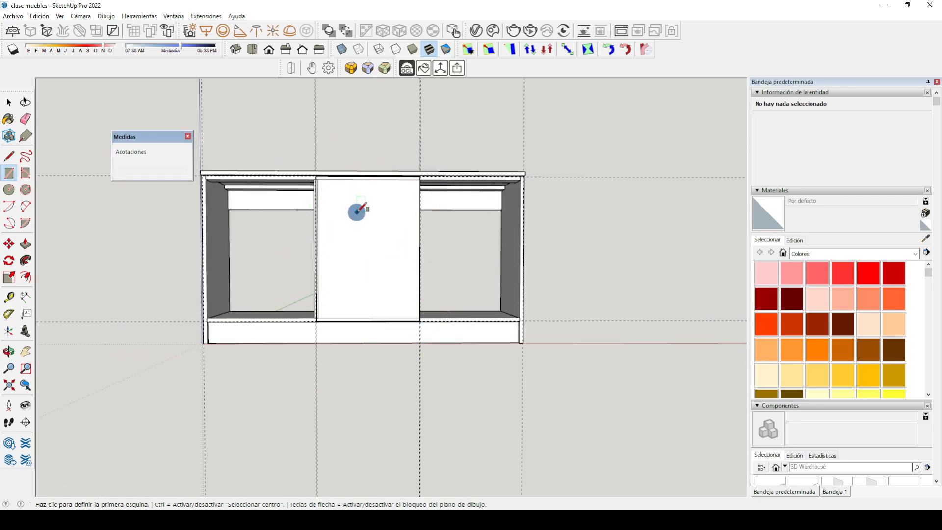
# Step: Extrude the front panel rectangle outward by 1,8 cm
pyautogui.moveTo(477, 273); pyautogui.dragTo(307, 311, button='middle')
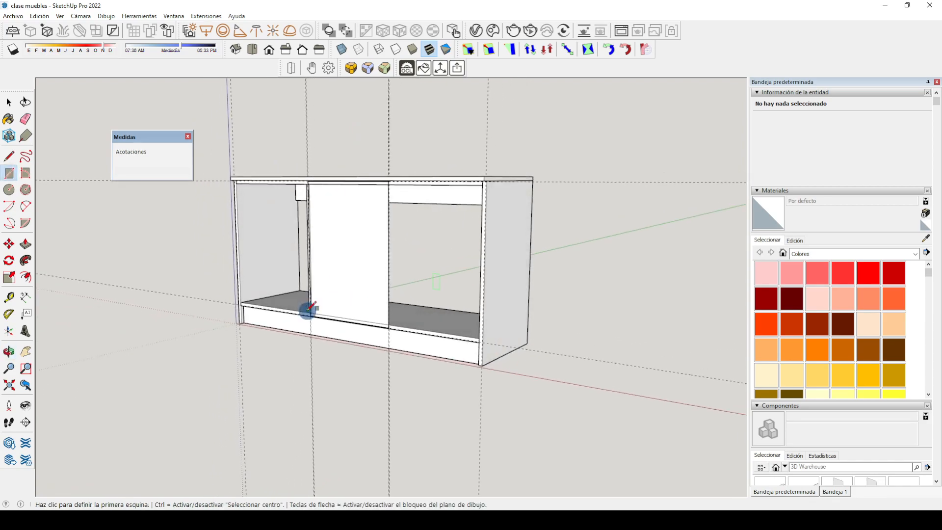
pyautogui.press('p')
pyautogui.click(343, 242)
pyautogui.write('1')
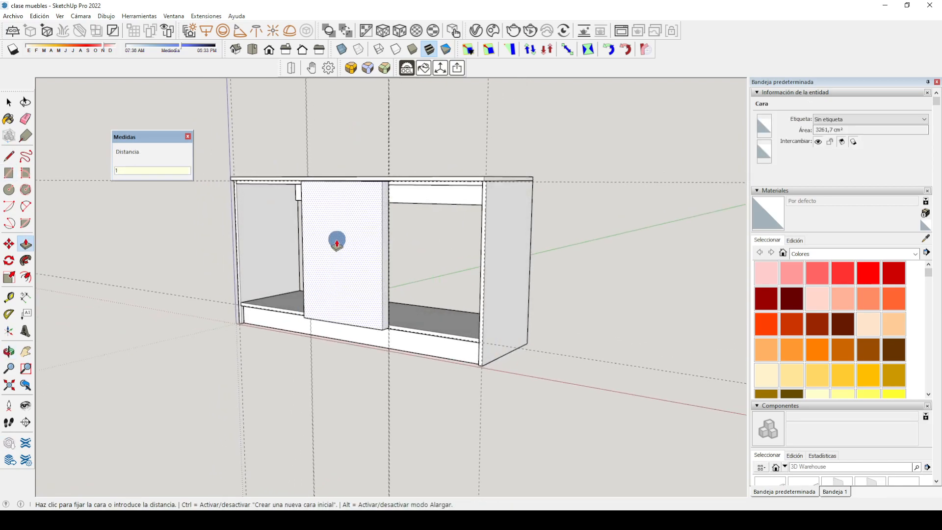
pyautogui.write(',8')
pyautogui.press('Return')
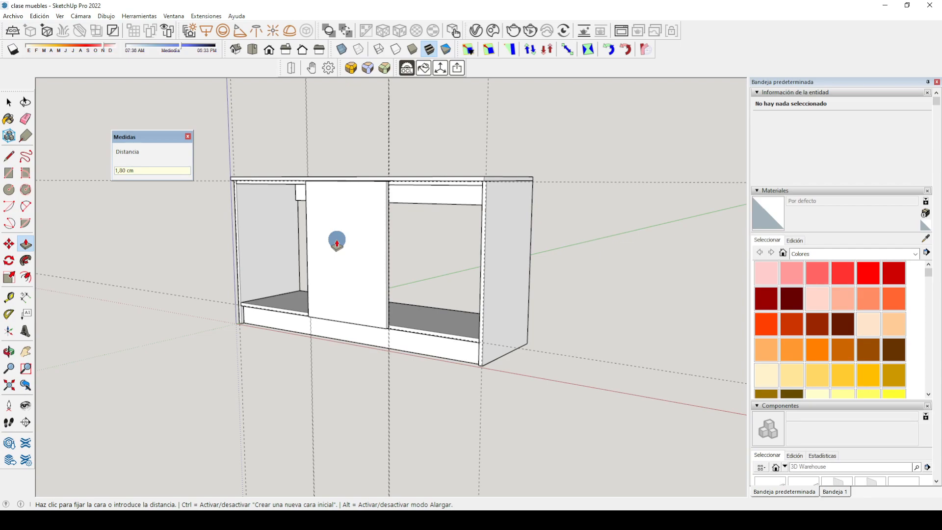
# Step: Turn the whole extruded panel into a component named PUERTA
pyautogui.press('space')
pyautogui.tripleClick(362, 297)
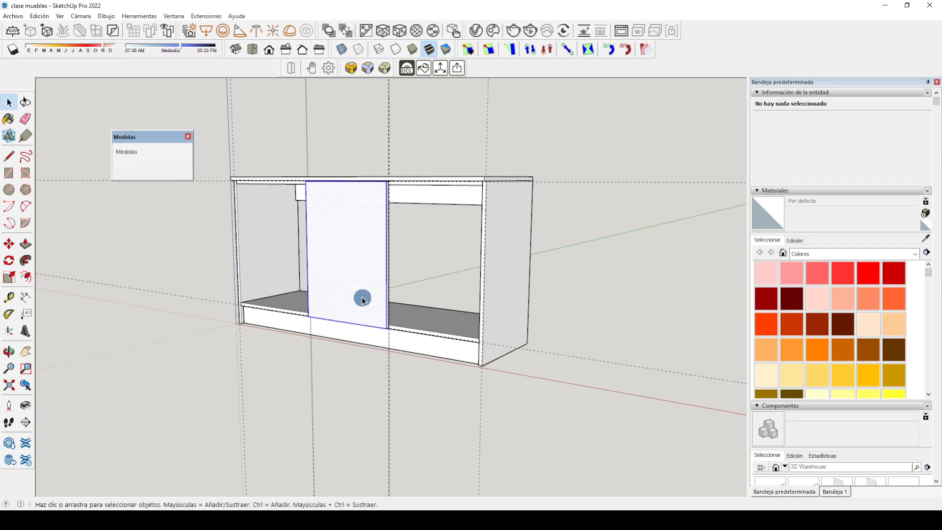
pyautogui.rightClick(362, 297)
pyautogui.click(419, 371)
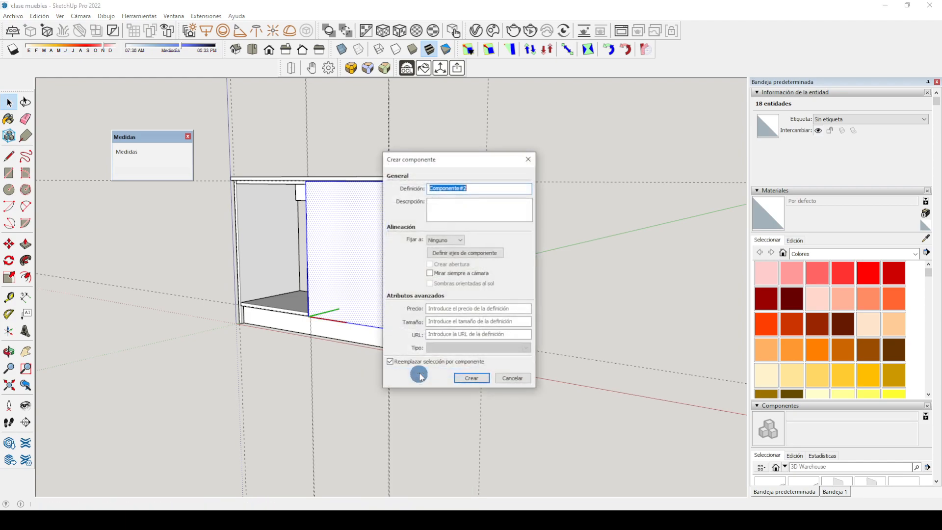
pyautogui.write('puerta')
pyautogui.press('Return')
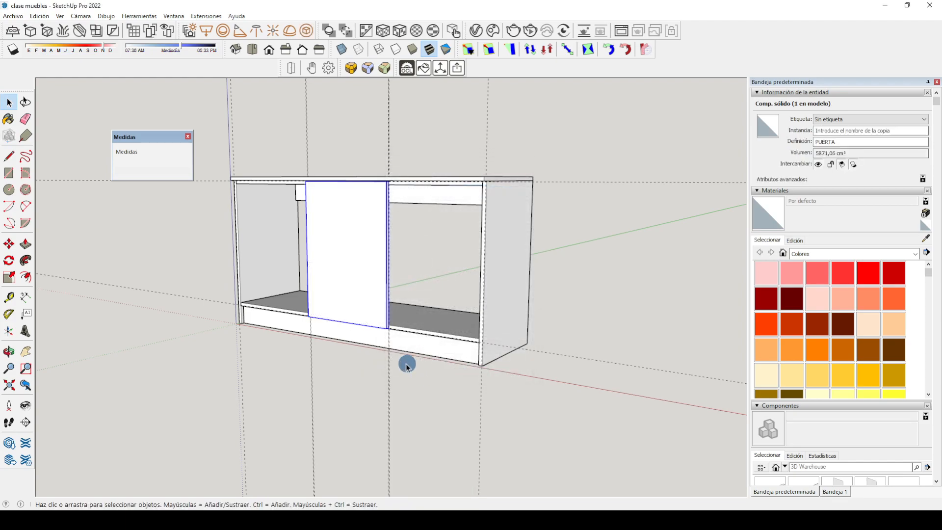
# Step: Copy the door from its lower back right corner to the guide intersection at the cabinet's right edge
pyautogui.scroll(5, 425, 319)
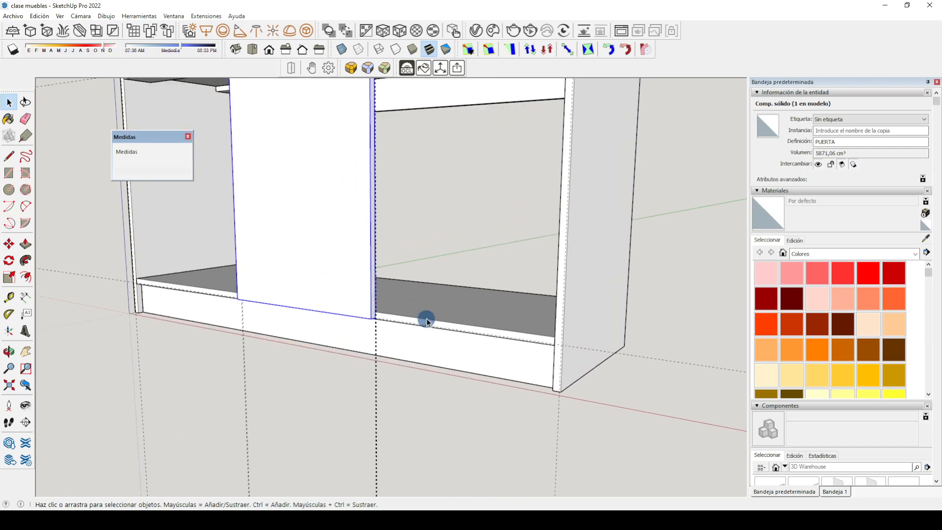
pyautogui.moveTo(427, 337); pyautogui.dragTo(408, 191, button='middle')
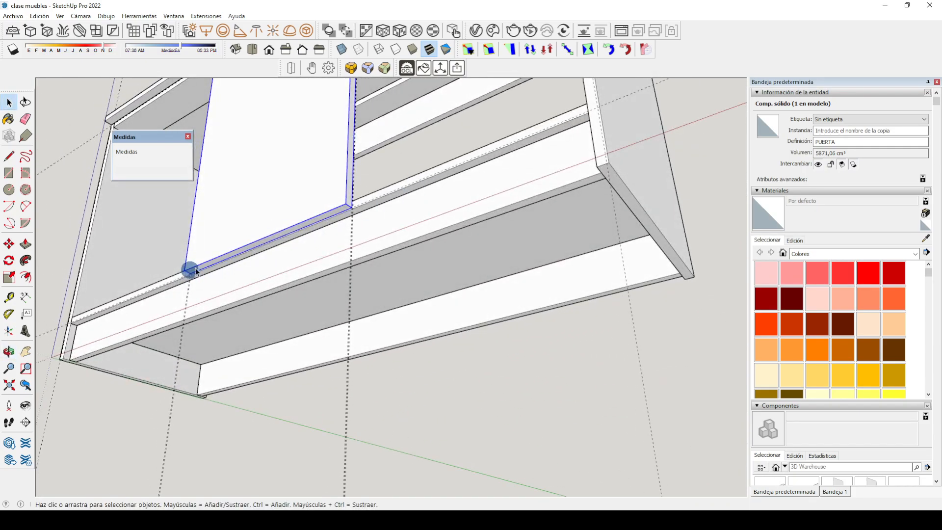
pyautogui.press('m')
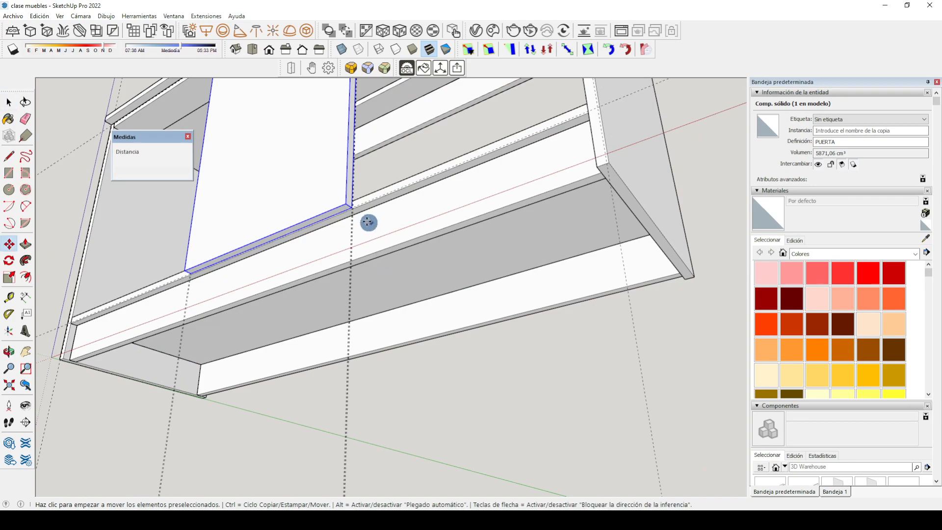
pyautogui.scroll(5, 352, 199)
pyautogui.scroll(3, 352, 200)
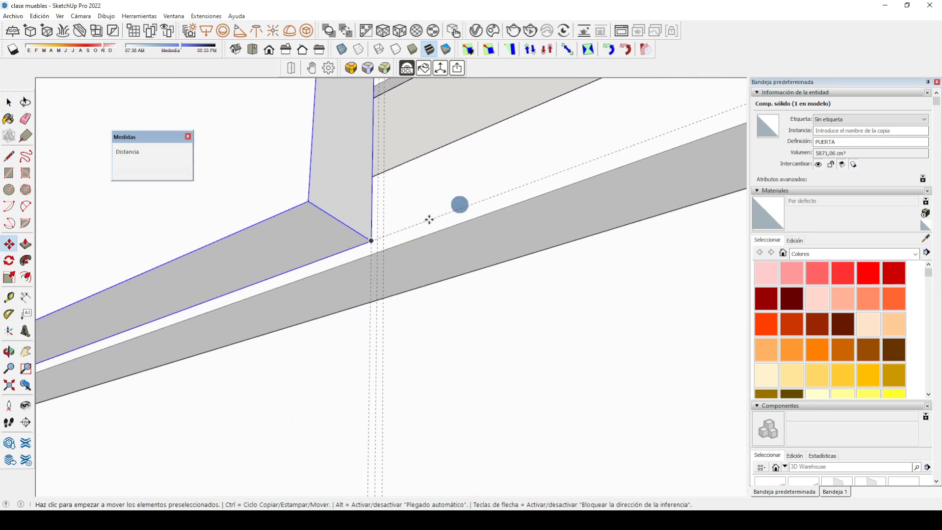
pyautogui.click(370, 242)
pyautogui.press('ctrl')
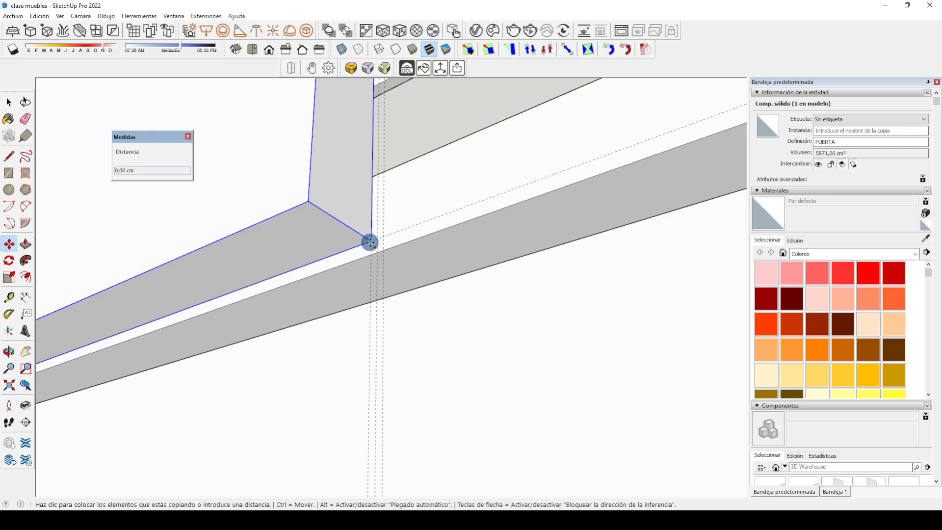
pyautogui.scroll(-8, 258, 222)
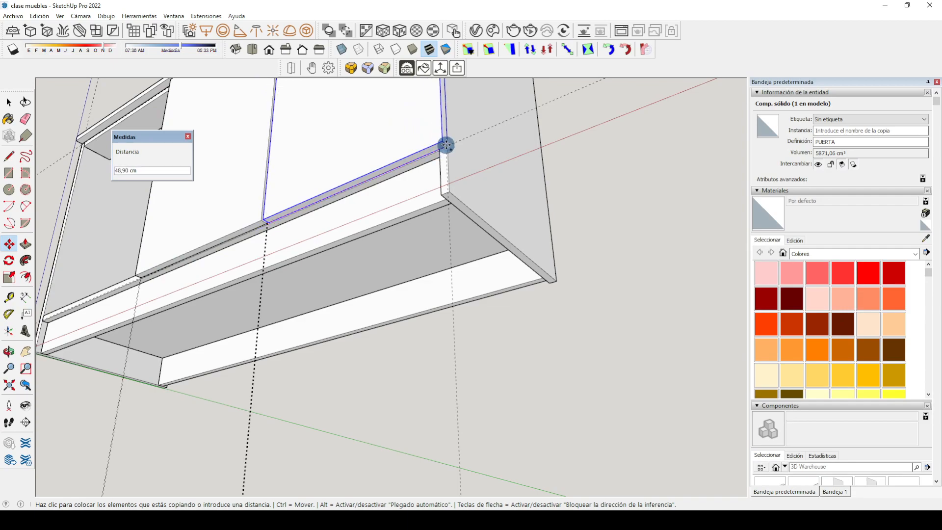
pyautogui.scroll(5, 446, 145)
pyautogui.scroll(2, 446, 144)
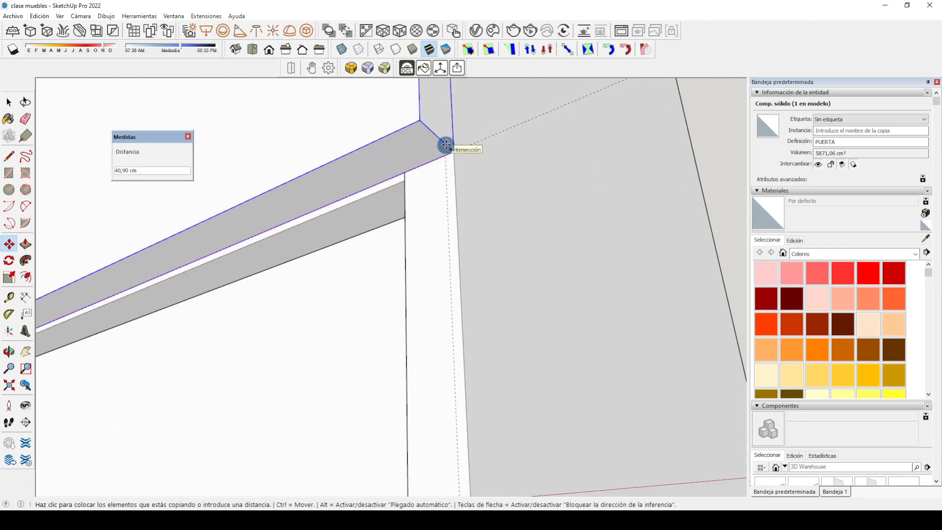
pyautogui.click(445, 155)
# Step: Examine the clearances between the two doors, under the cabinet top and beside the central upright
pyautogui.moveTo(529, 218); pyautogui.dragTo(475, 293, button='middle')
pyautogui.scroll(-5, 541, 374)
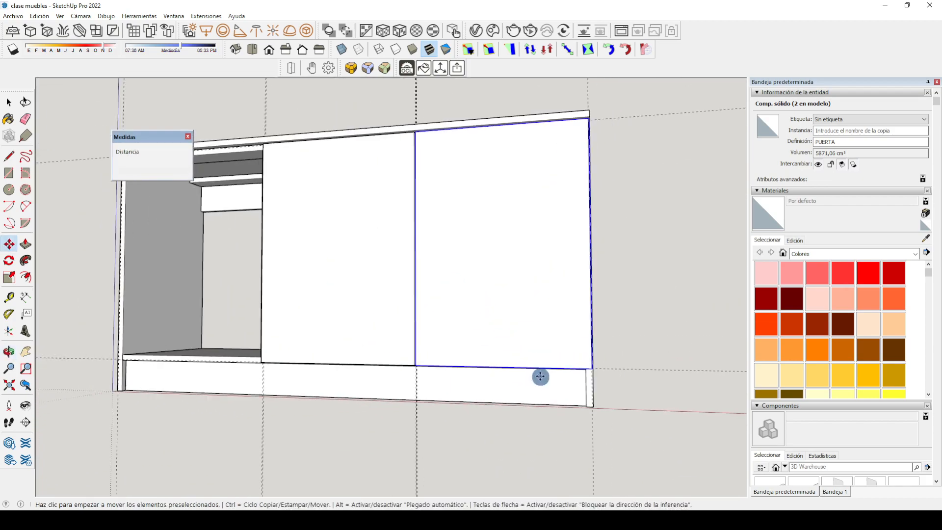
pyautogui.scroll(6, 463, 206)
pyautogui.moveTo(386, 206); pyautogui.dragTo(379, 297, button='middle')
pyautogui.scroll(3, 196, 238)
pyautogui.moveTo(141, 251)
pyautogui.mouseDown(button='middle')
pyautogui.moveTo(245, 258)
pyautogui.moveTo(162, 260)
pyautogui.moveTo(138, 247)
pyautogui.mouseUp(button='middle')
pyautogui.scroll(2, 143, 257)
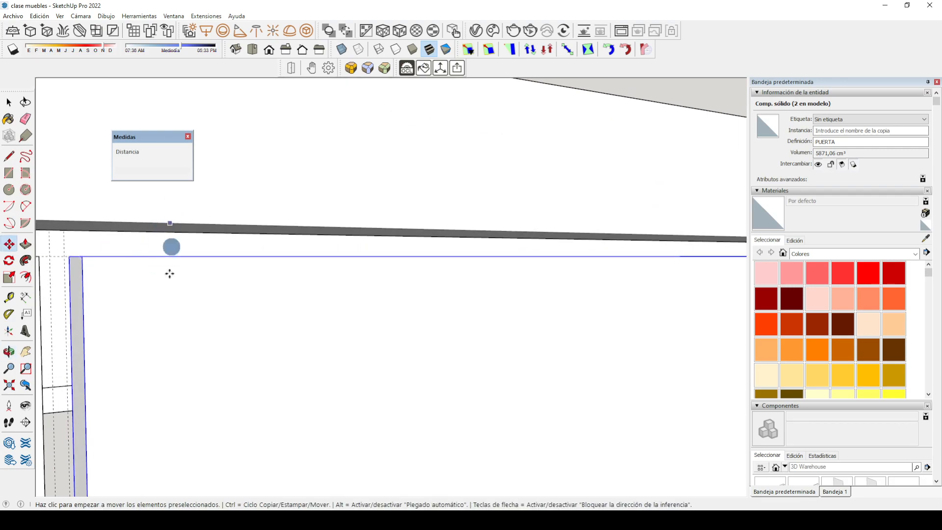
pyautogui.moveTo(196, 240); pyautogui.dragTo(120, 374, button='middle')
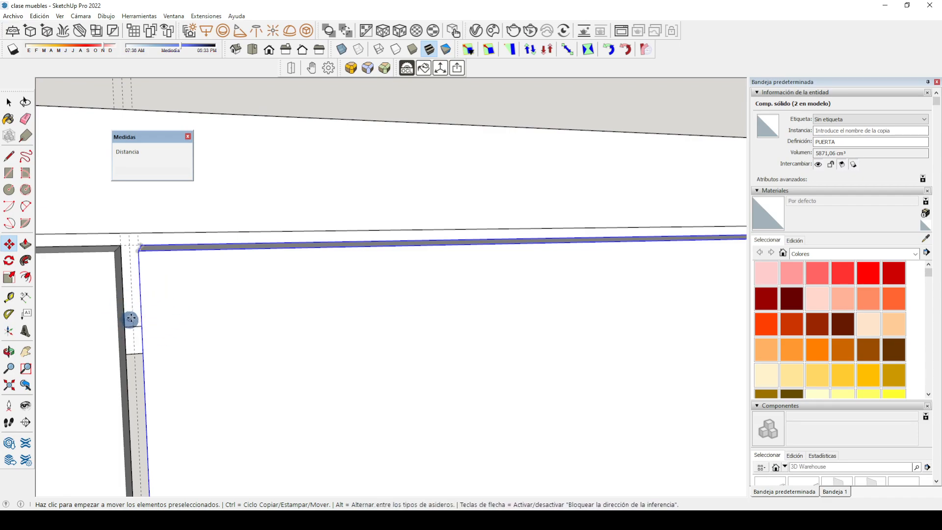
pyautogui.scroll(-5, 111, 279)
pyautogui.moveTo(533, 343); pyautogui.dragTo(449, 289, button='middle')
pyautogui.scroll(-7, 637, 261)
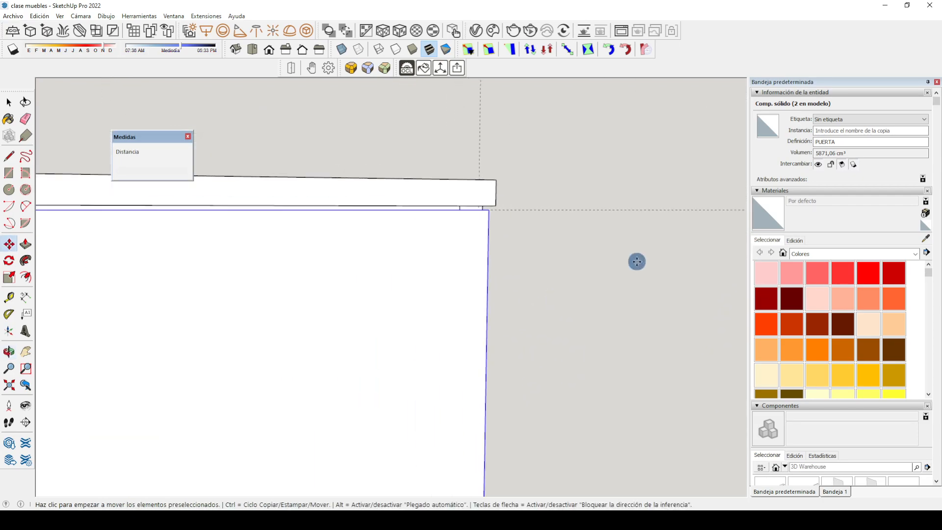
pyautogui.scroll(2, 98, 345)
pyautogui.scroll(6, 263, 211)
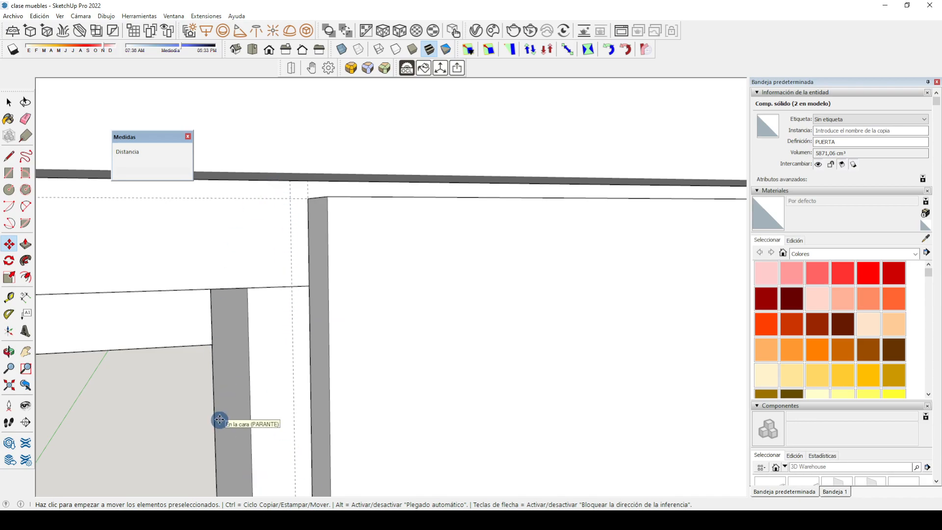
pyautogui.scroll(-6, 220, 419)
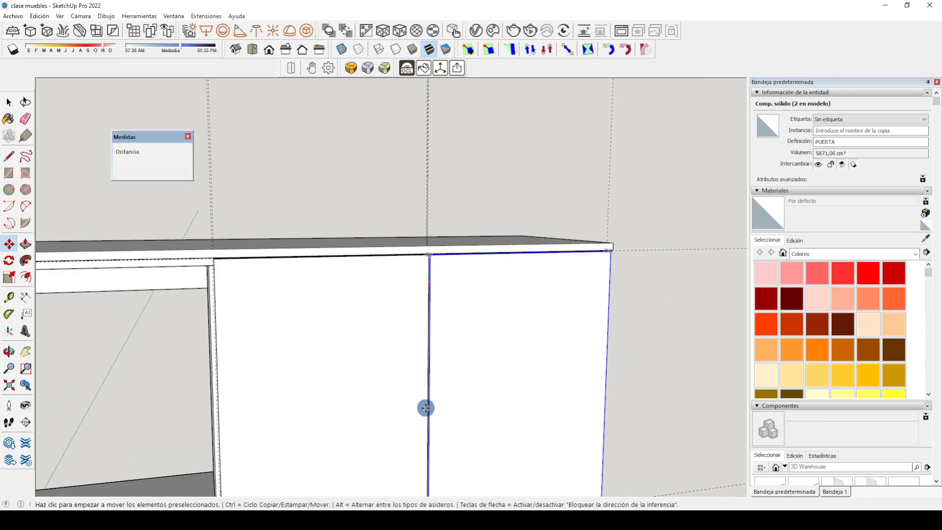
pyautogui.scroll(-5, 426, 407)
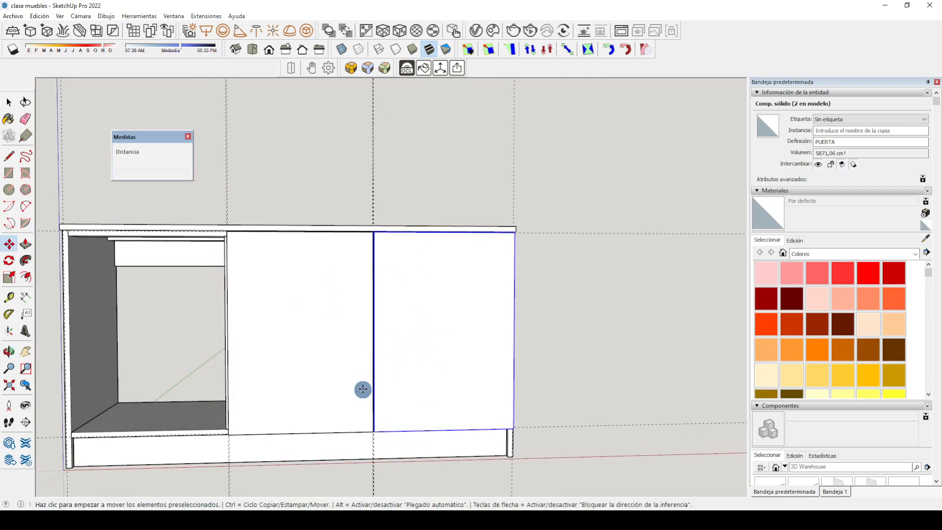
# Step: Measure the width of the door next to the central upright
pyautogui.scroll(3, 346, 283)
pyautogui.press('t')
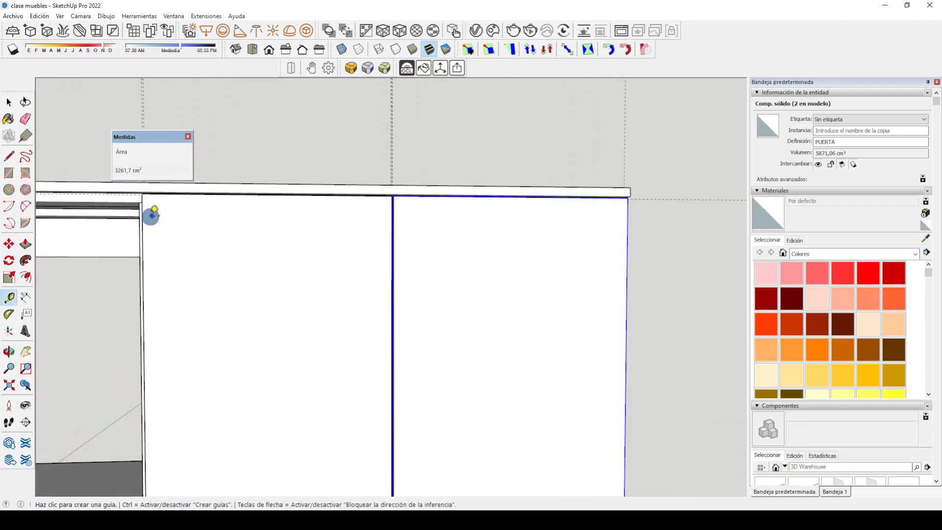
pyautogui.click(142, 216)
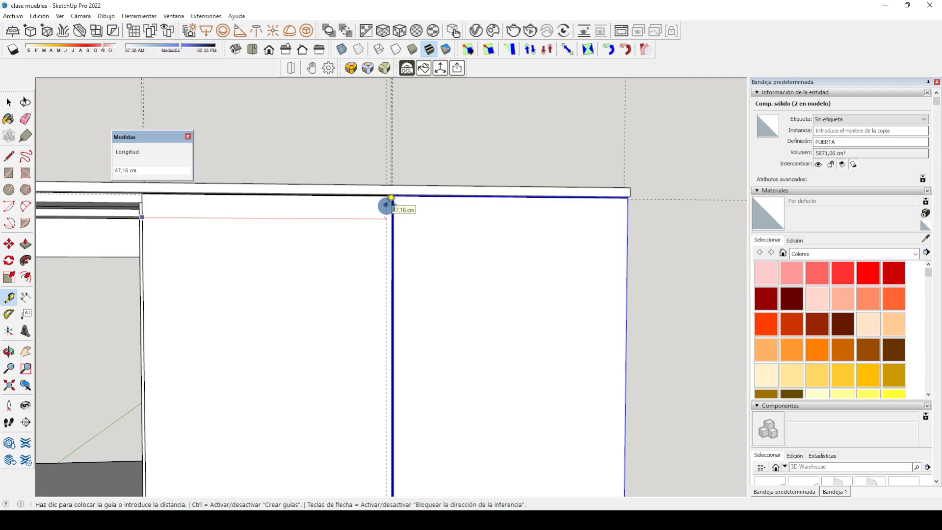
pyautogui.scroll(4, 386, 205)
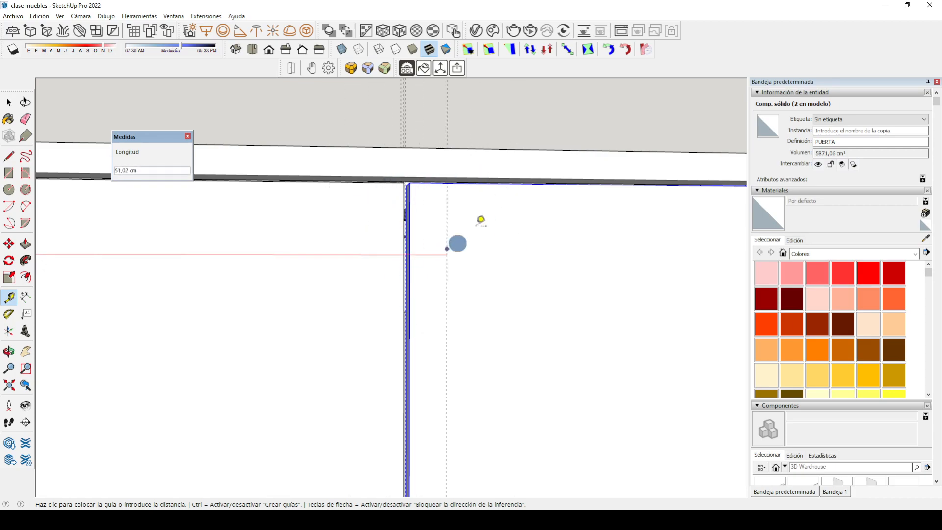
pyautogui.press('space')
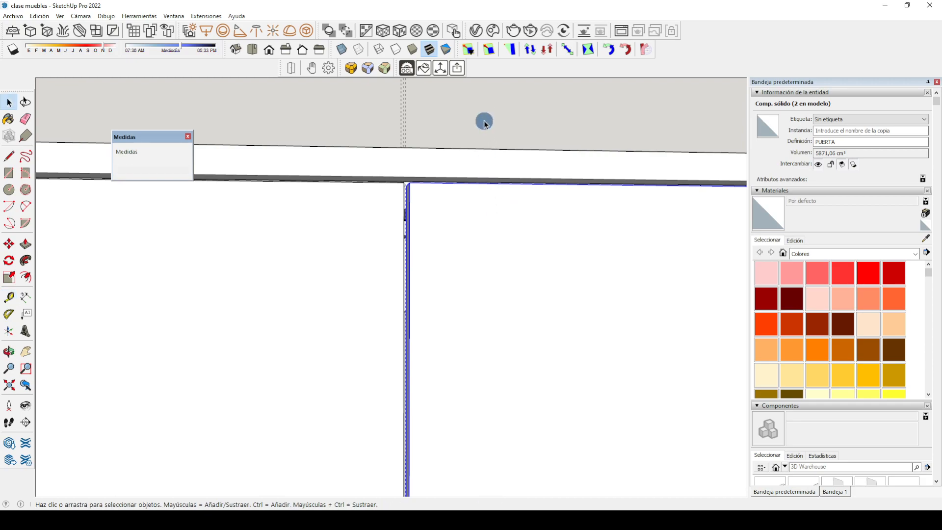
# Step: Inside the door component, extend the side face at the gap between the doors by 0,05 cm
pyautogui.press('o')
pyautogui.moveTo(455, 152); pyautogui.dragTo(438, 166, button='middle')
pyautogui.click(437, 166)
pyautogui.scroll(-5, 437, 167)
pyautogui.moveTo(460, 257); pyautogui.dragTo(417, 278, button='middle')
pyautogui.click(360, 239)
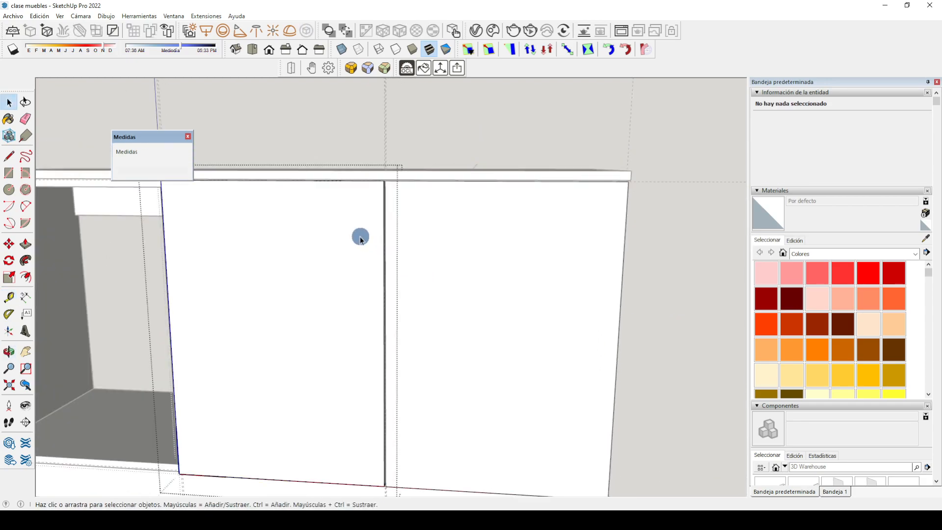
pyautogui.press('p')
pyautogui.scroll(7, 384, 193)
pyautogui.moveTo(382, 185); pyautogui.dragTo(380, 182, button='middle')
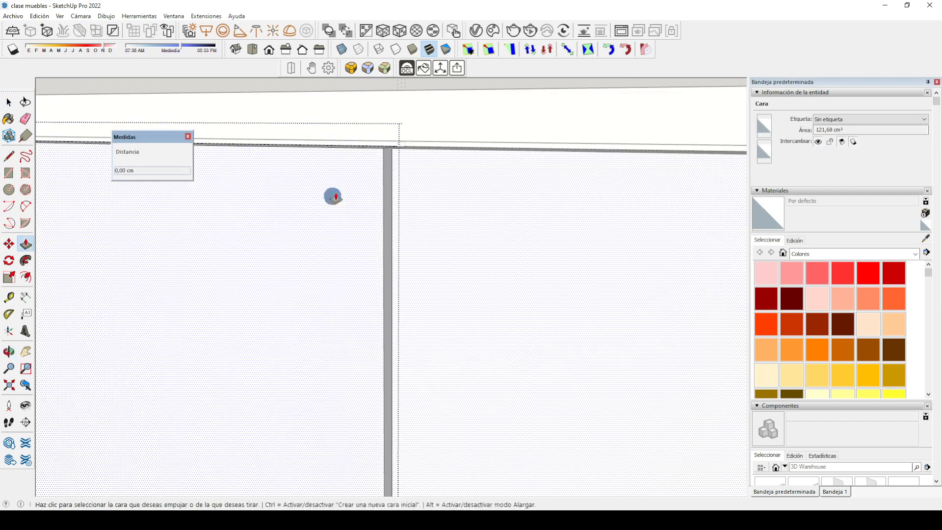
pyautogui.click(385, 160)
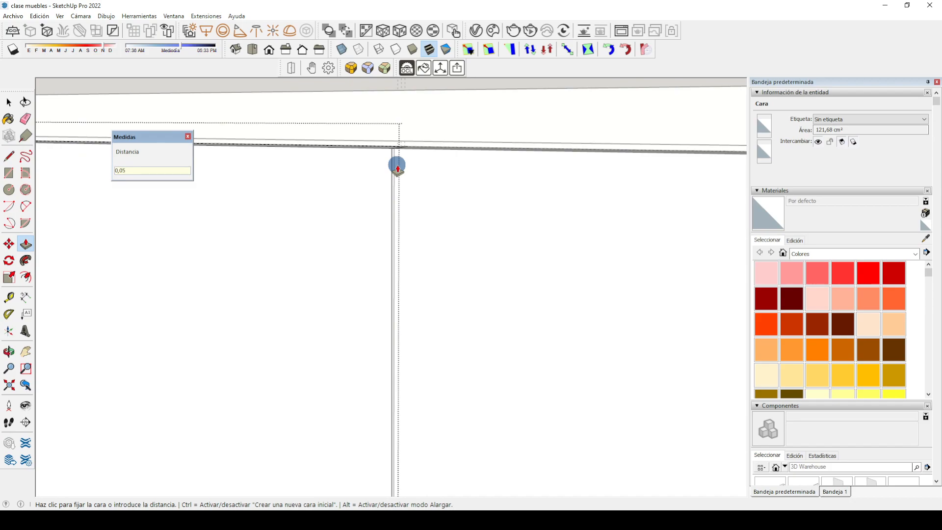
pyautogui.press('Return')
pyautogui.press('space')
# Step: Measure the width of the door beside the central upright, from its outer edge to the gap between the doors
pyautogui.scroll(-2, 430, 125)
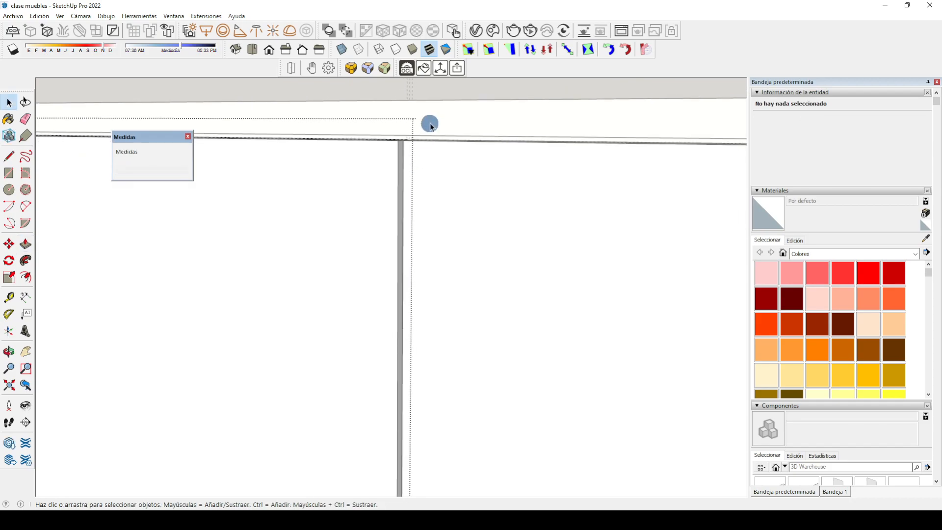
pyautogui.scroll(-3, 432, 128)
pyautogui.press('t')
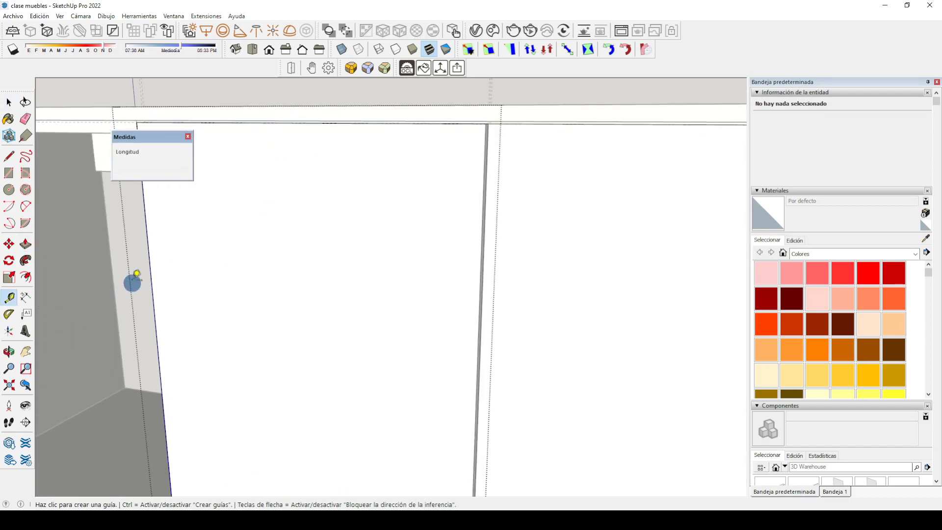
pyautogui.click(149, 259)
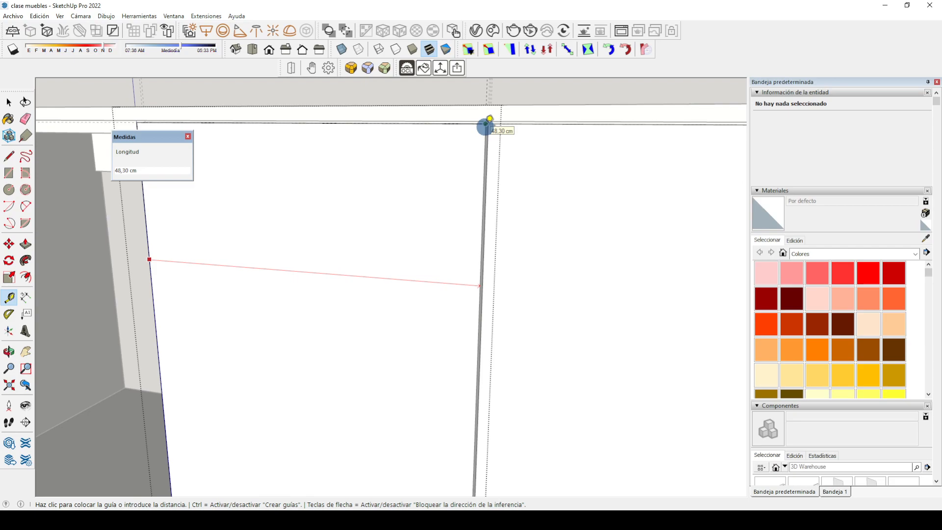
# Step: Move the door beside the central upright by its upper back corner onto the guide intersection at the gap between the doors
pyautogui.press('o')
pyautogui.moveTo(510, 96); pyautogui.dragTo(544, 162)
pyautogui.press('space')
pyautogui.scroll(7, 517, 147)
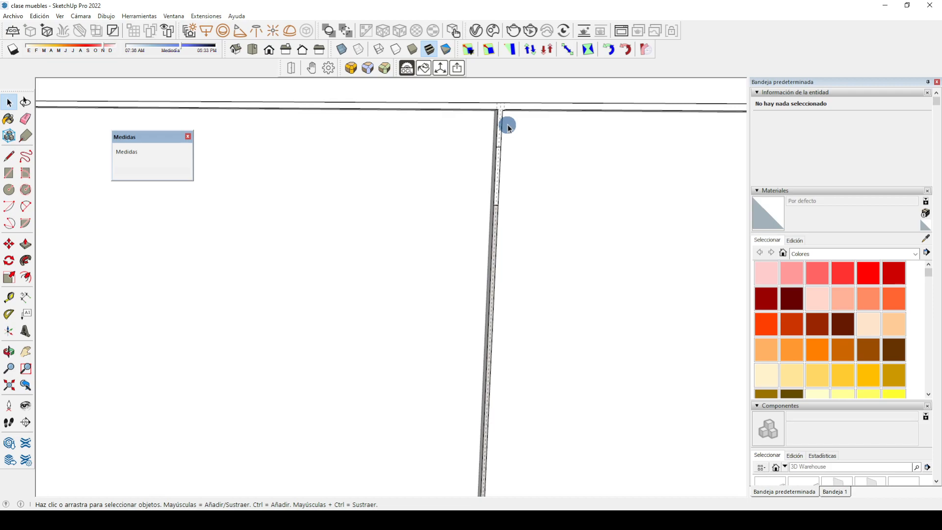
pyautogui.moveTo(505, 117); pyautogui.dragTo(485, 119, button='middle')
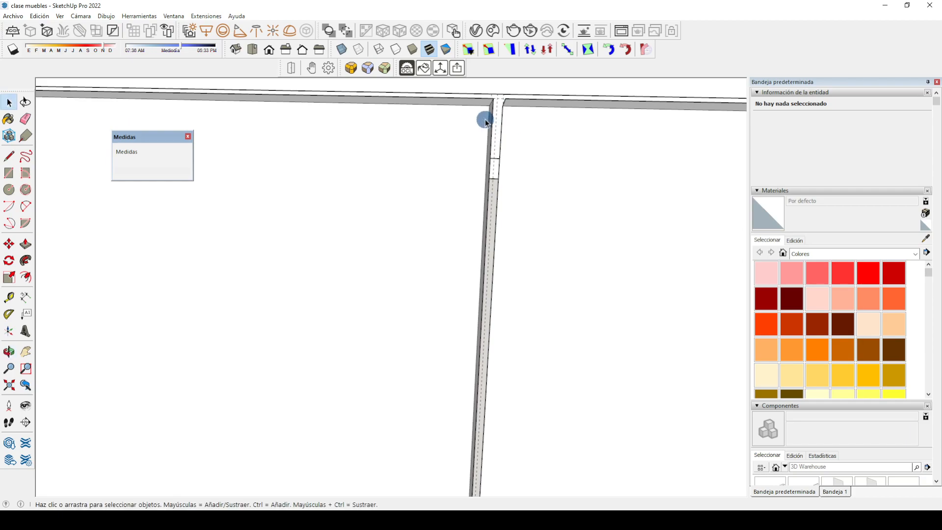
pyautogui.press('m')
pyautogui.scroll(4, 481, 94)
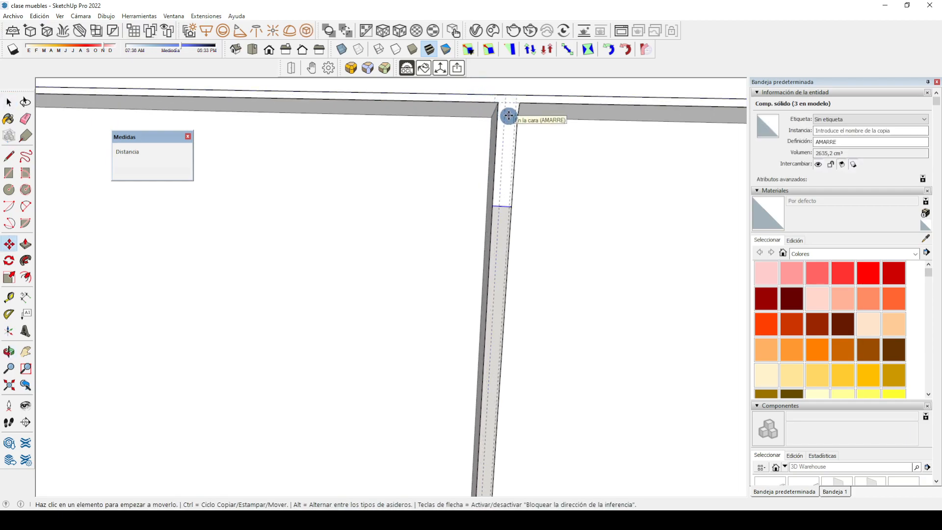
pyautogui.click(498, 103)
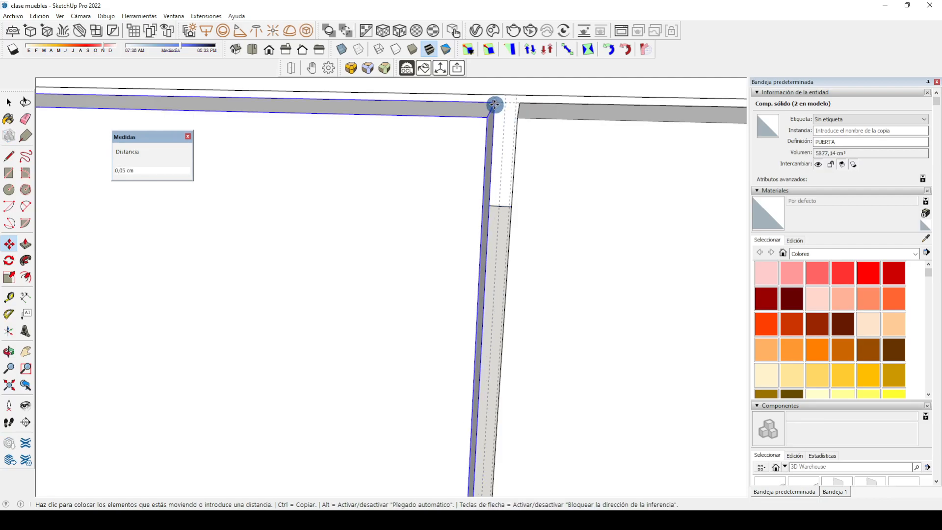
pyautogui.click(494, 104)
pyautogui.moveTo(494, 104); pyautogui.dragTo(514, 110, button='middle')
pyautogui.press('space')
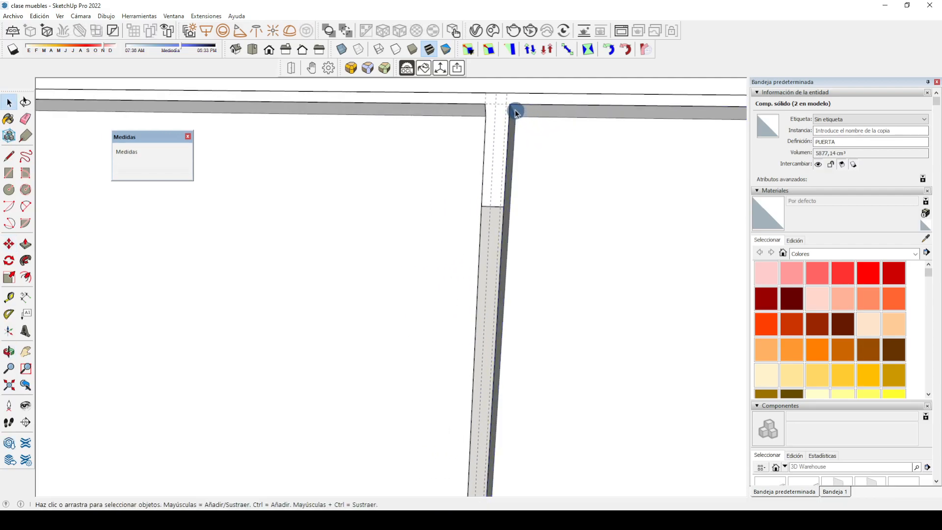
# Step: Move the right-hand door by its upper back corner onto its guide intersection at the gap between the doors
pyautogui.press('m')
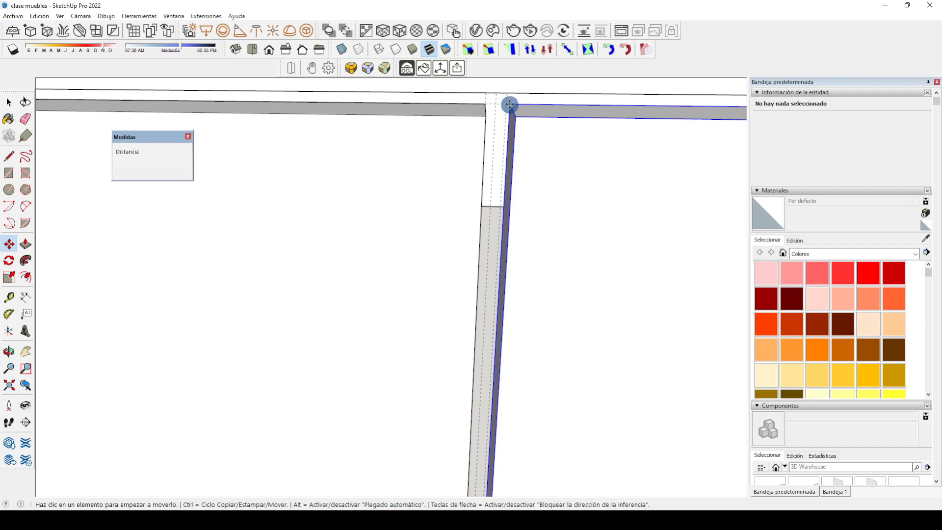
pyautogui.click(508, 105)
pyautogui.click(507, 105)
pyautogui.press('space')
# Step: Examine the clearances at the right-hand door's outer upper corner and at the other door's upper corner on the central upright
pyautogui.scroll(-6, 498, 127)
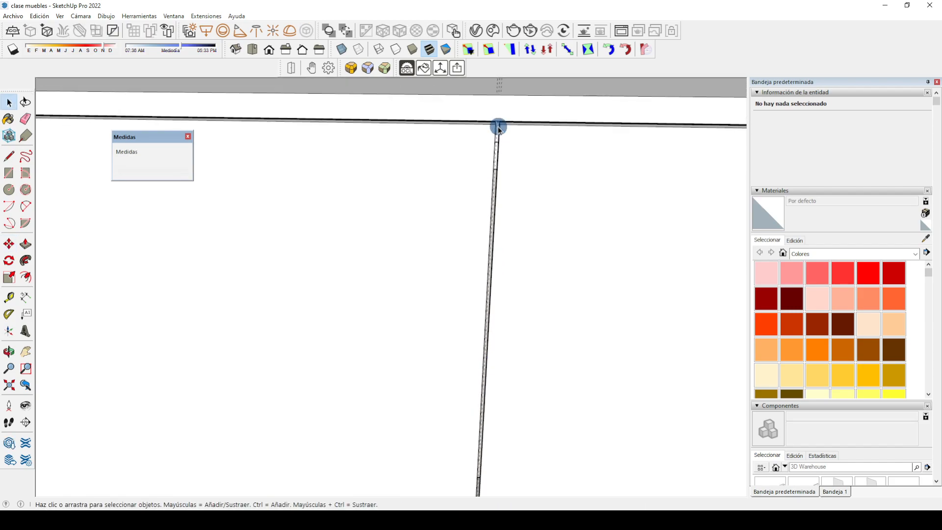
pyautogui.scroll(-8, 497, 126)
pyautogui.moveTo(625, 350); pyautogui.dragTo(640, 218, button='middle')
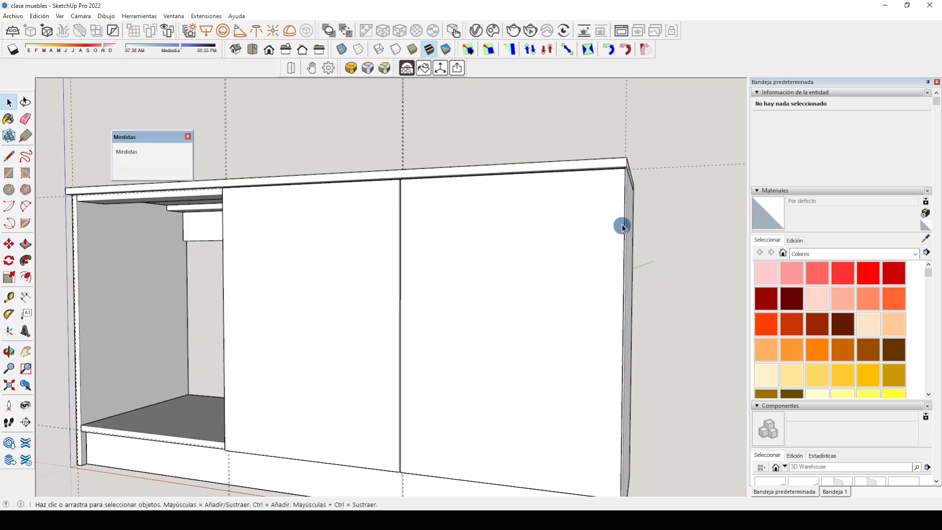
pyautogui.scroll(5, 633, 169)
pyautogui.scroll(2, 595, 199)
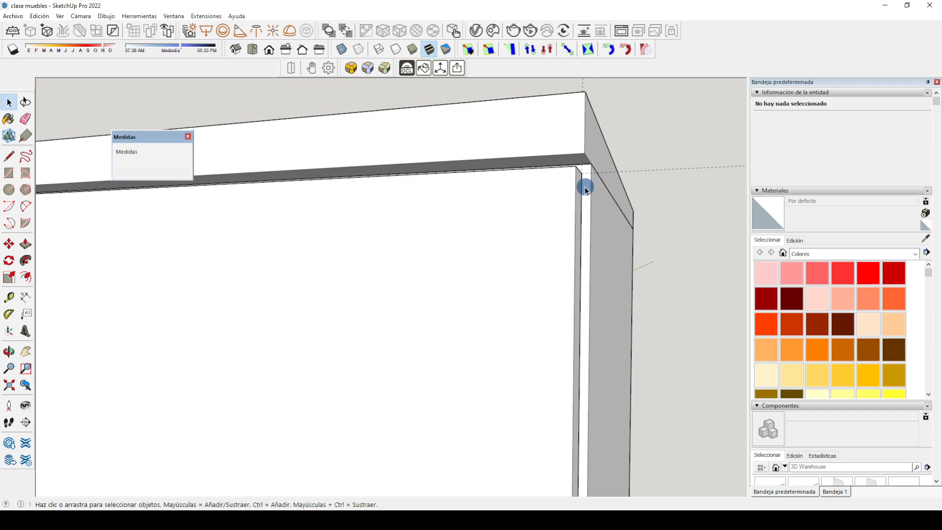
pyautogui.moveTo(585, 173); pyautogui.dragTo(582, 257, button='middle')
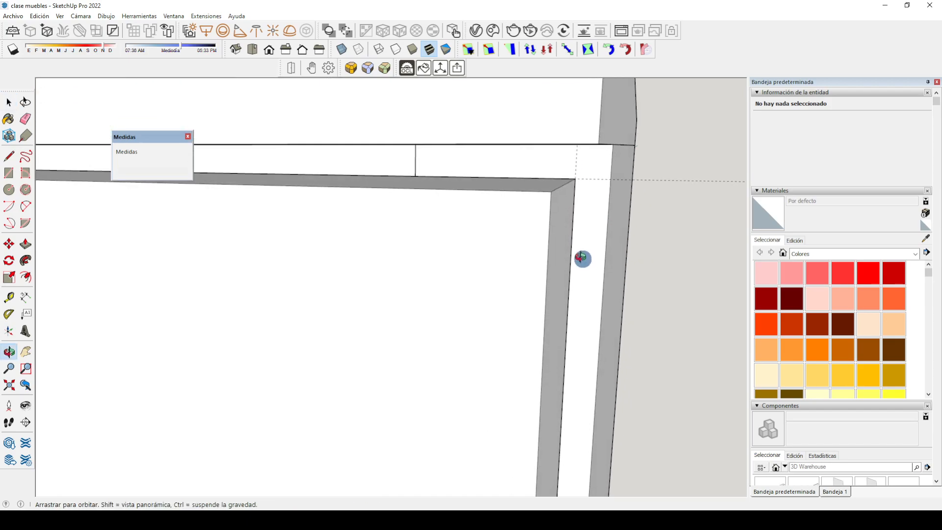
pyautogui.moveTo(593, 184); pyautogui.dragTo(227, 189, button='middle')
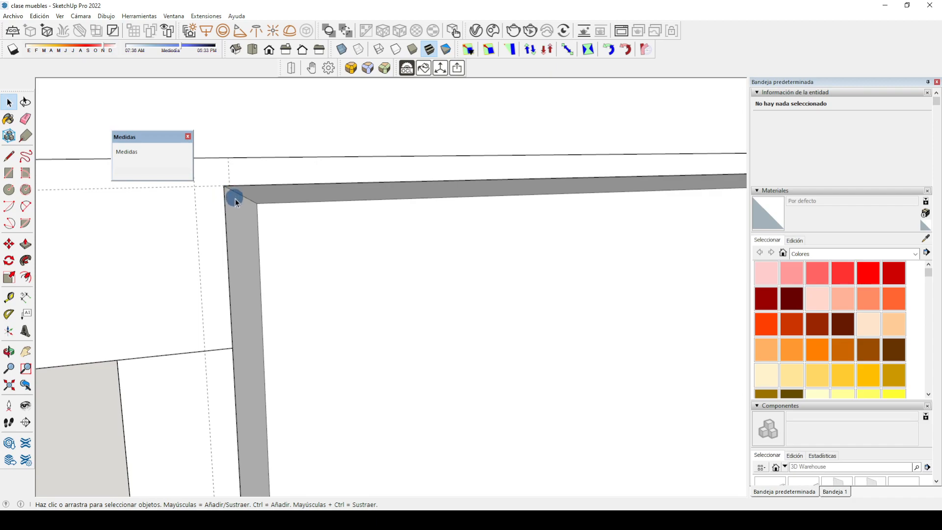
pyautogui.scroll(-5, 235, 201)
pyautogui.scroll(-7, 382, 224)
pyautogui.scroll(-5, 501, 196)
pyautogui.scroll(3, 290, 246)
pyautogui.scroll(4, 333, 204)
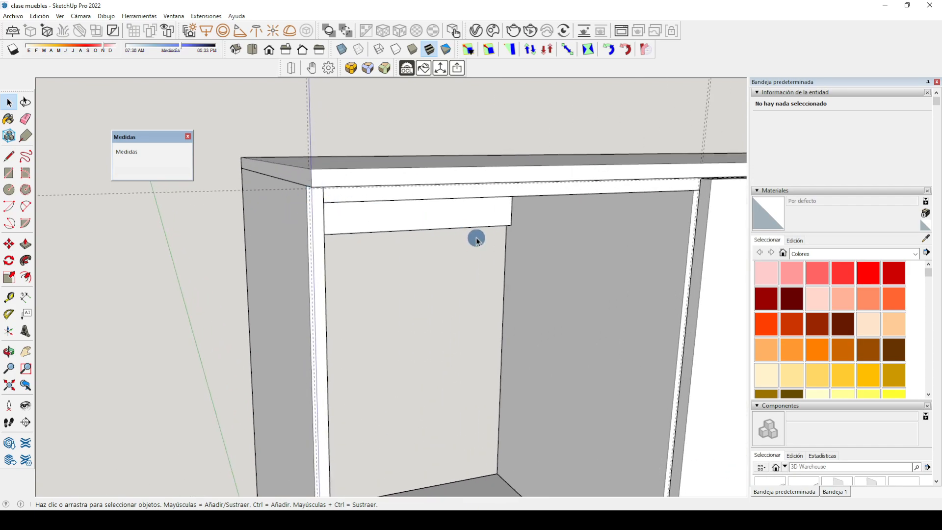
# Step: Examine the whole cabinet front from several angles and the clearance between the doors' lower edges and the plinth
pyautogui.scroll(-8, 473, 233)
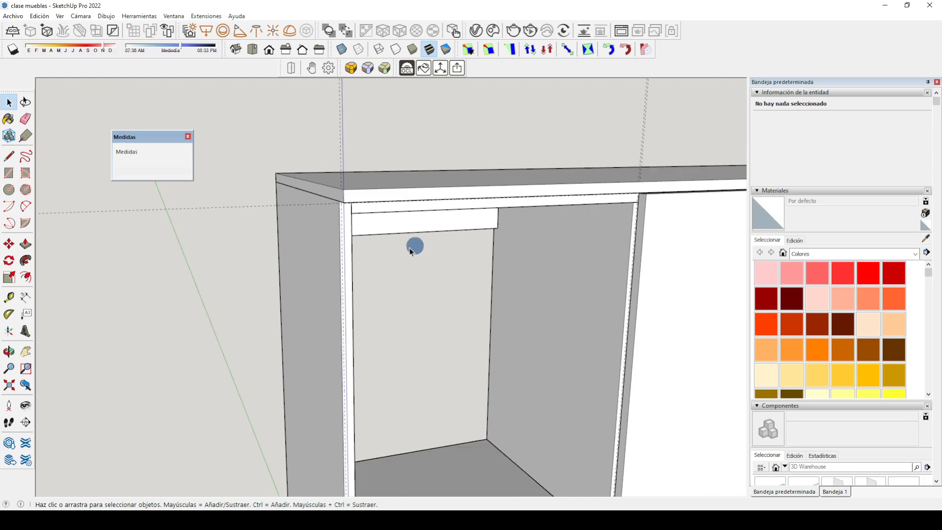
pyautogui.moveTo(489, 293); pyautogui.dragTo(527, 284, button='middle')
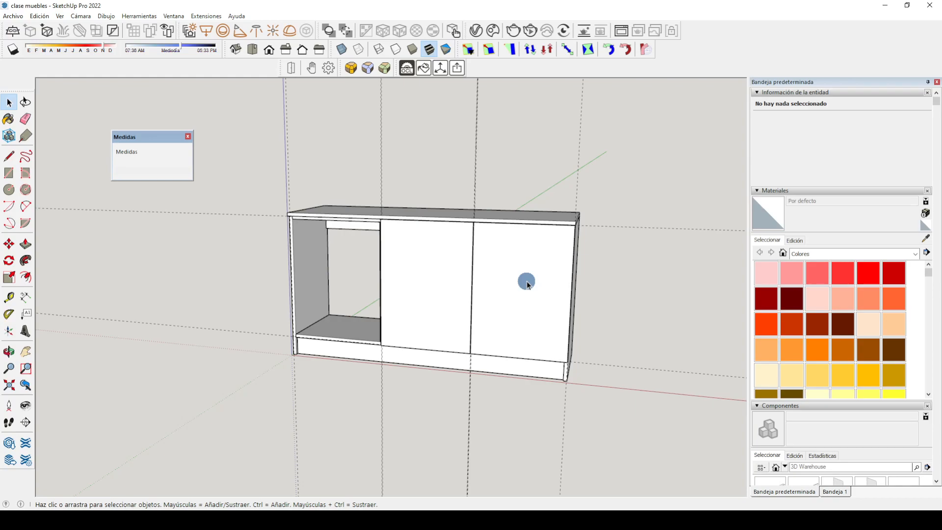
pyautogui.moveTo(524, 275); pyautogui.dragTo(563, 239, button='middle')
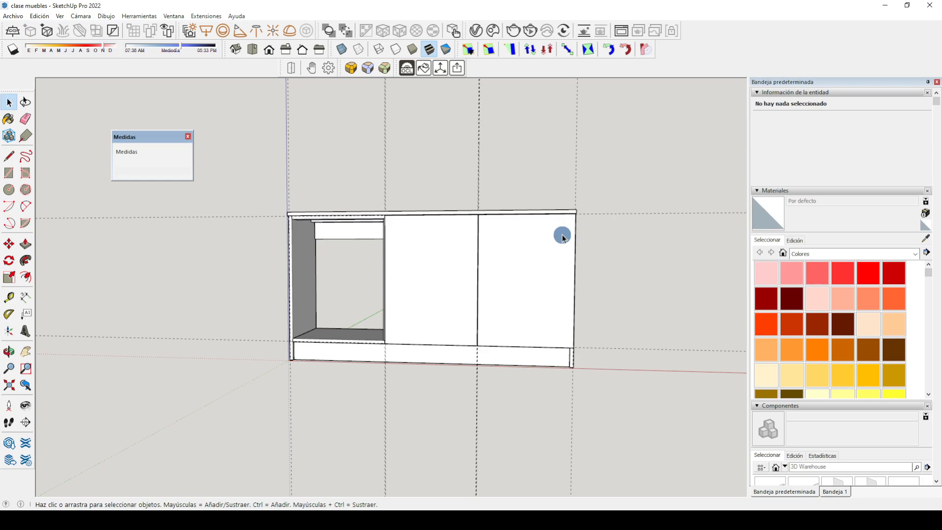
pyautogui.moveTo(602, 328); pyautogui.dragTo(561, 279, button='middle')
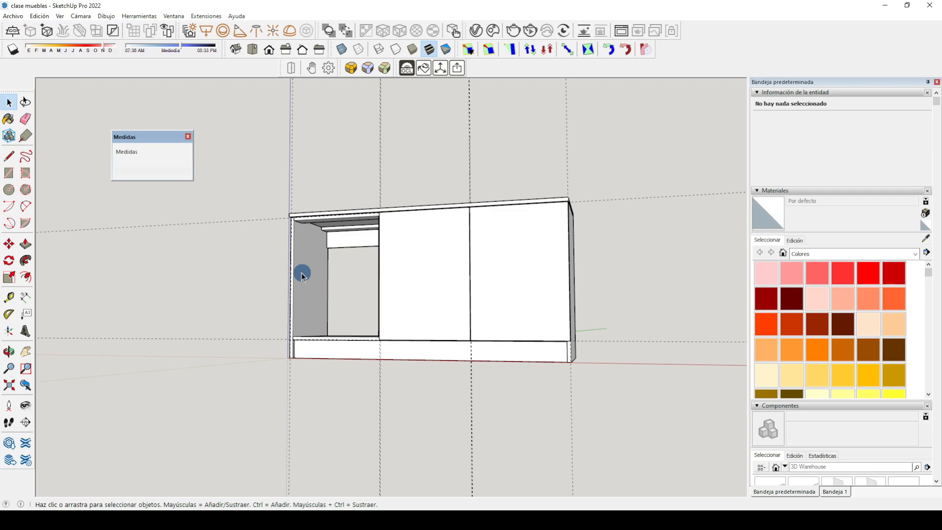
pyautogui.scroll(6, 564, 204)
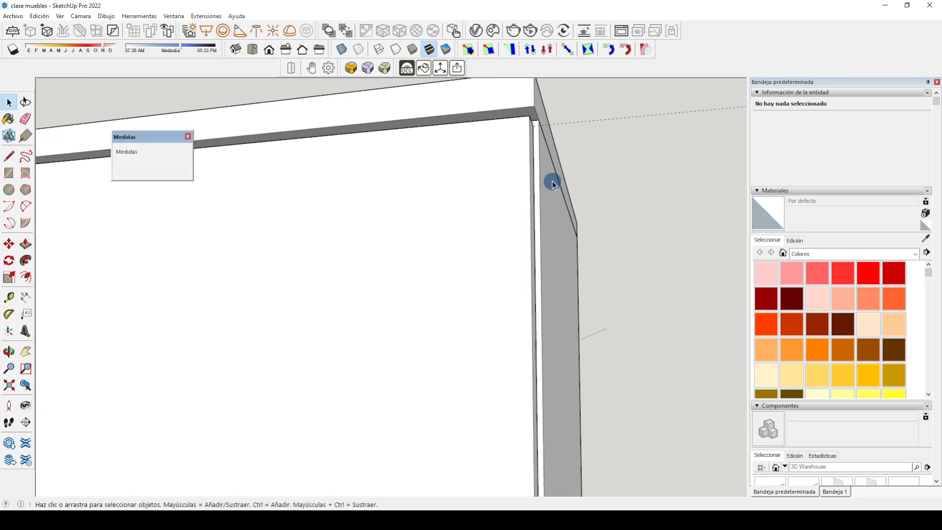
pyautogui.scroll(-10, 552, 182)
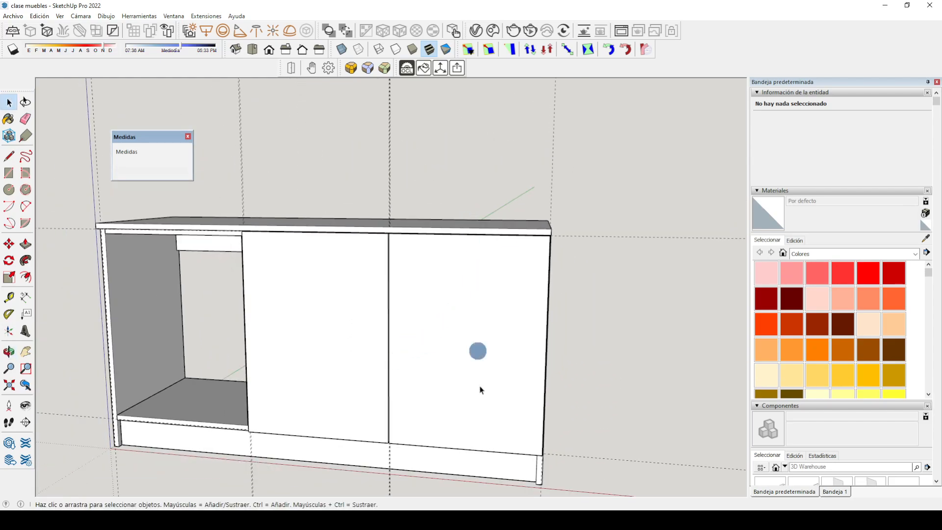
pyautogui.moveTo(483, 270); pyautogui.dragTo(491, 303, button='middle')
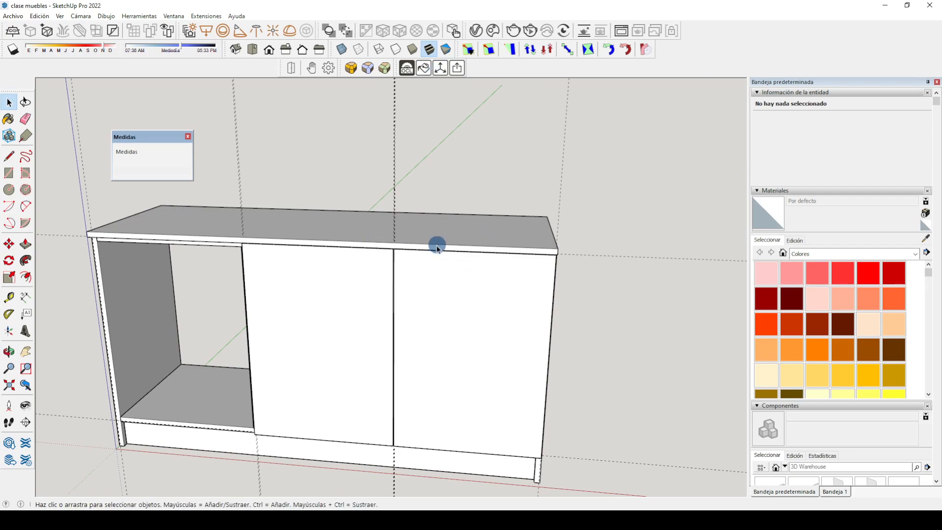
pyautogui.moveTo(443, 470); pyautogui.dragTo(432, 451, button='middle')
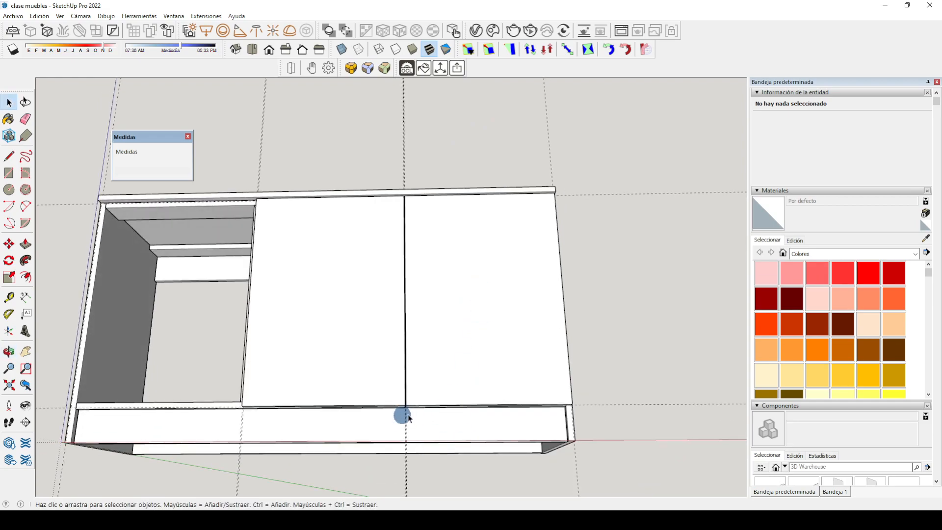
pyautogui.scroll(10, 248, 427)
pyautogui.scroll(3, 251, 380)
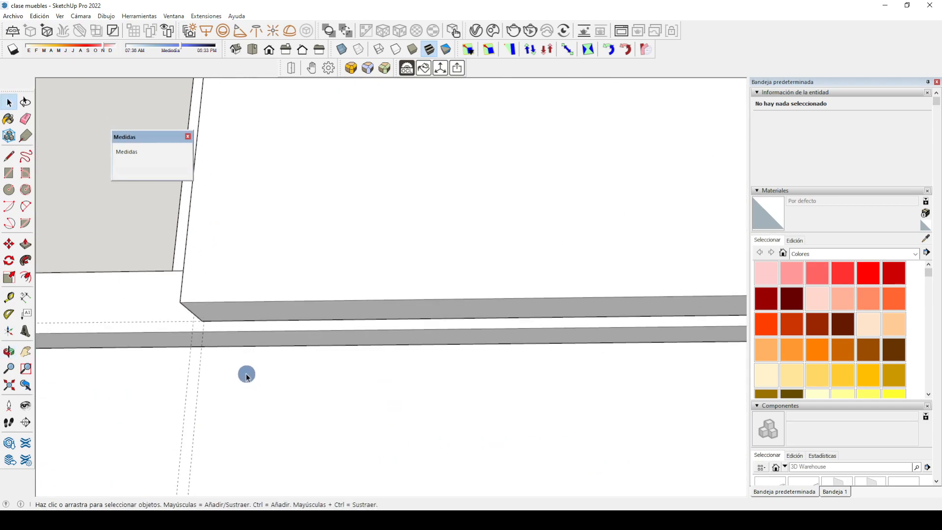
pyautogui.moveTo(248, 374); pyautogui.dragTo(225, 311, button='middle')
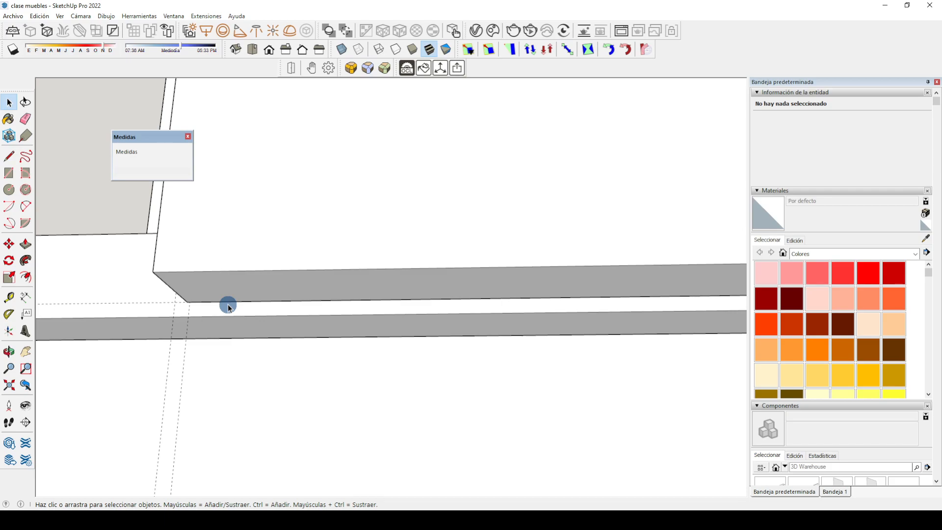
pyautogui.click(252, 288)
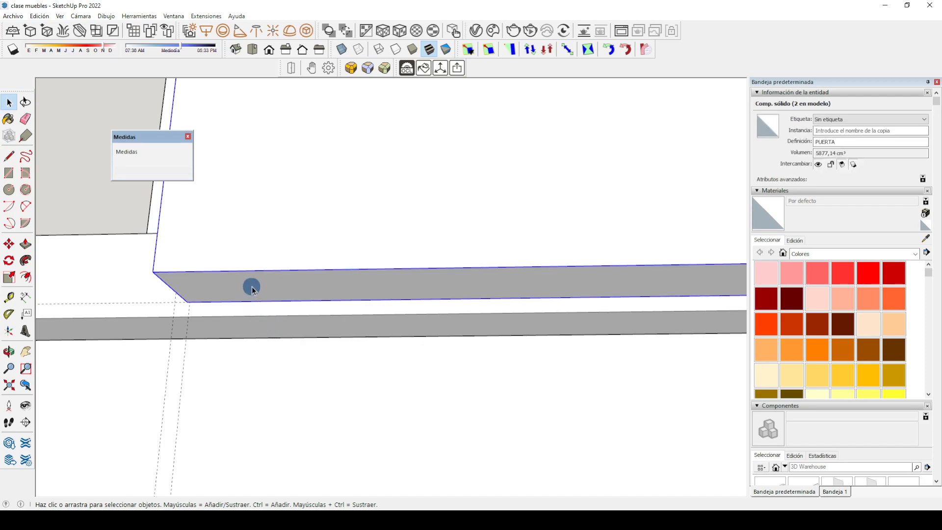
pyautogui.press('m')
pyautogui.click(252, 290)
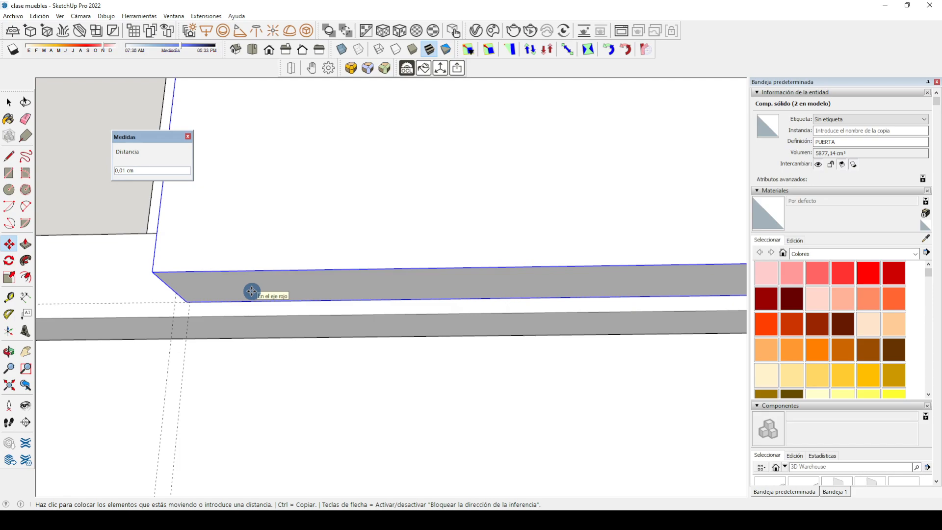
pyautogui.press('space')
# Step: Hide both doors and inspect the guides along the front edge of the central upright
pyautogui.moveTo(294, 296); pyautogui.dragTo(302, 352, button='middle')
pyautogui.scroll(-5, 314, 380)
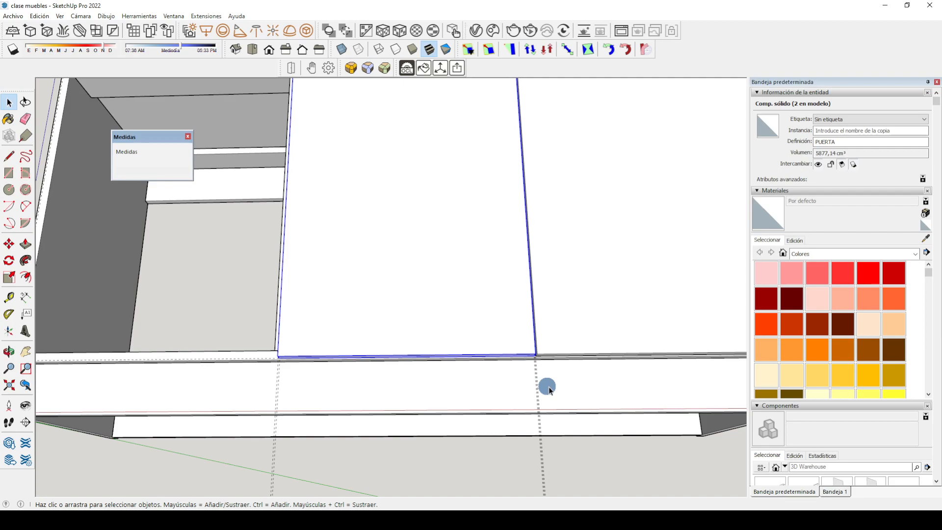
pyautogui.scroll(-6, 552, 392)
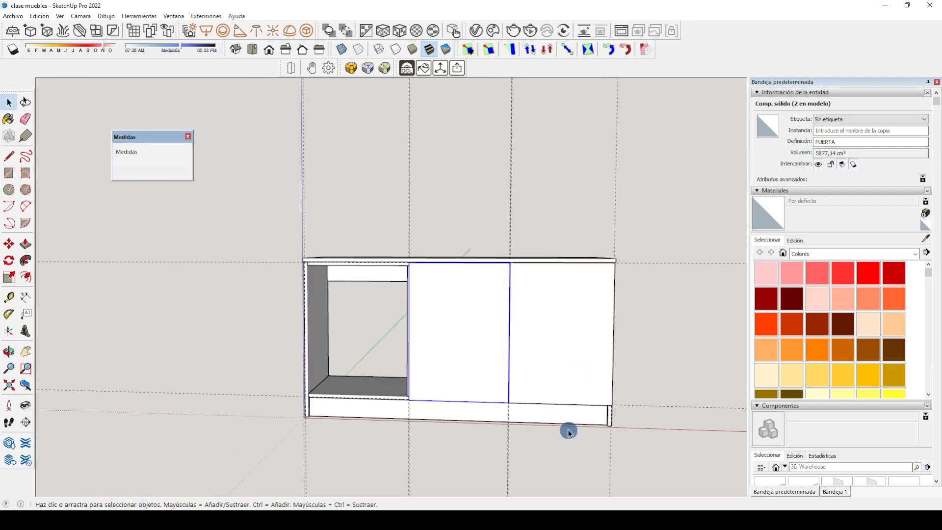
pyautogui.scroll(2, 569, 433)
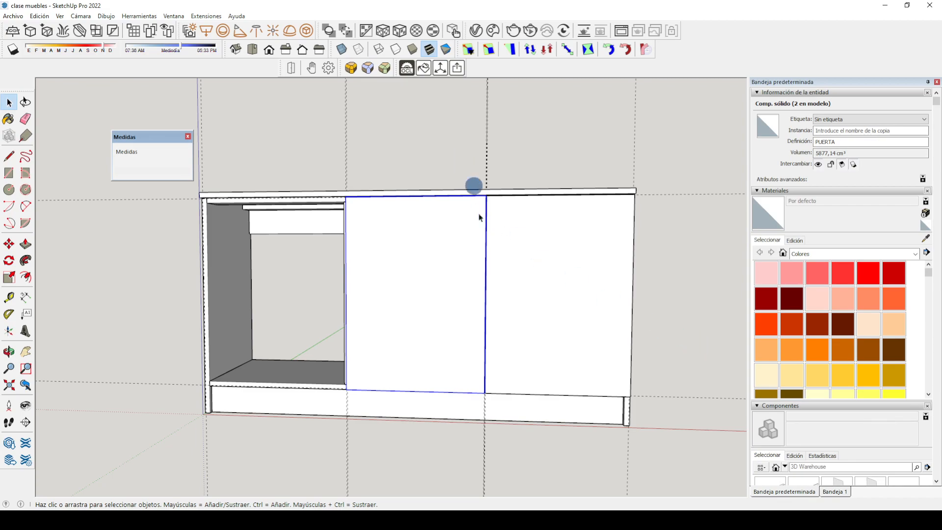
pyautogui.moveTo(400, 329); pyautogui.dragTo(408, 298, button='middle')
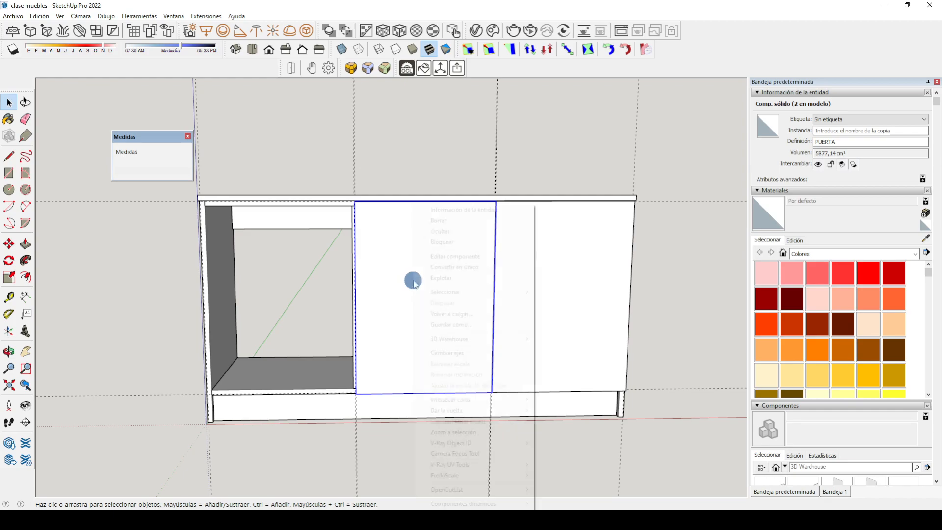
pyautogui.rightClick(415, 280)
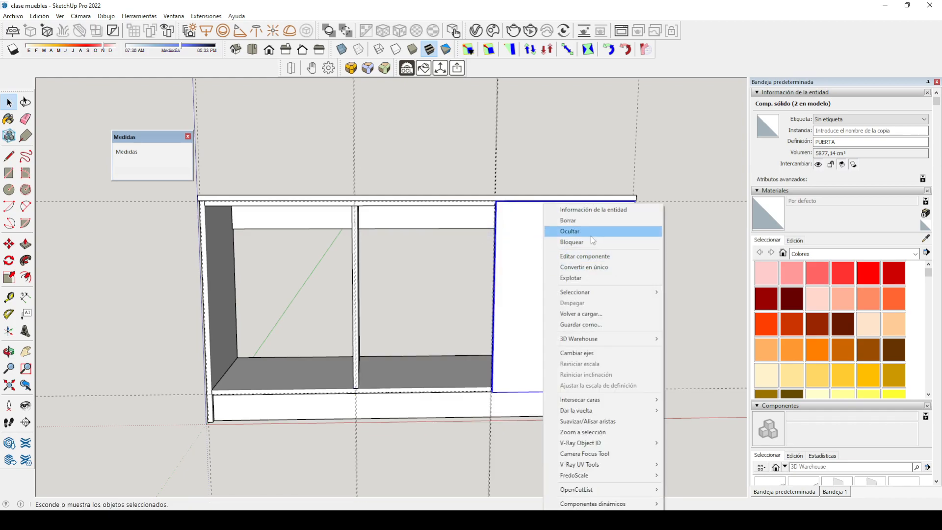
pyautogui.click(569, 231)
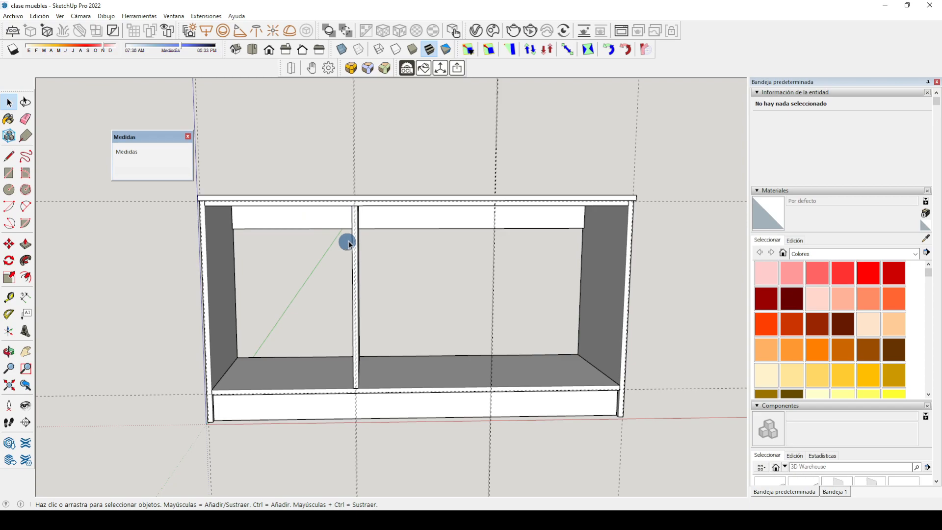
pyautogui.scroll(8, 348, 242)
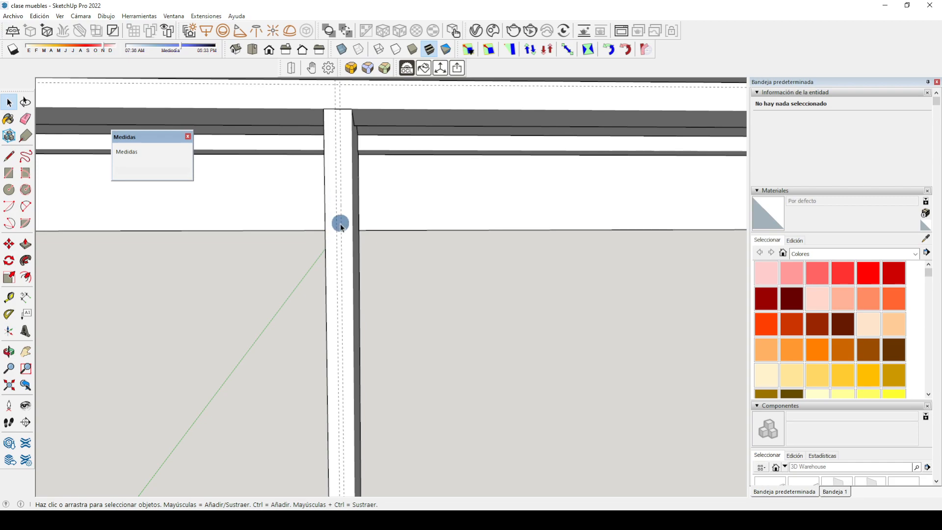
pyautogui.scroll(-5, 339, 221)
pyautogui.scroll(-4, 245, 207)
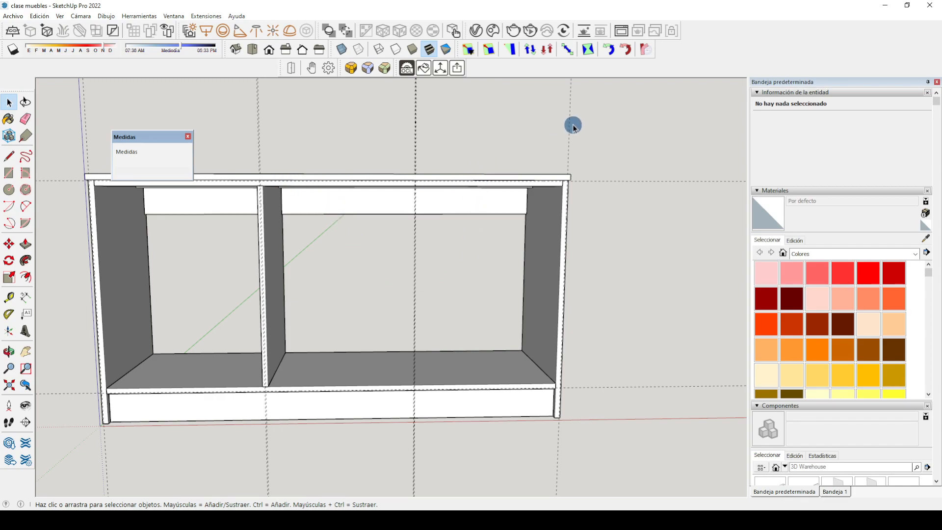
# Step: Unhide both PUERTA door components on the cabinet front
pyautogui.scroll(5, 256, 128)
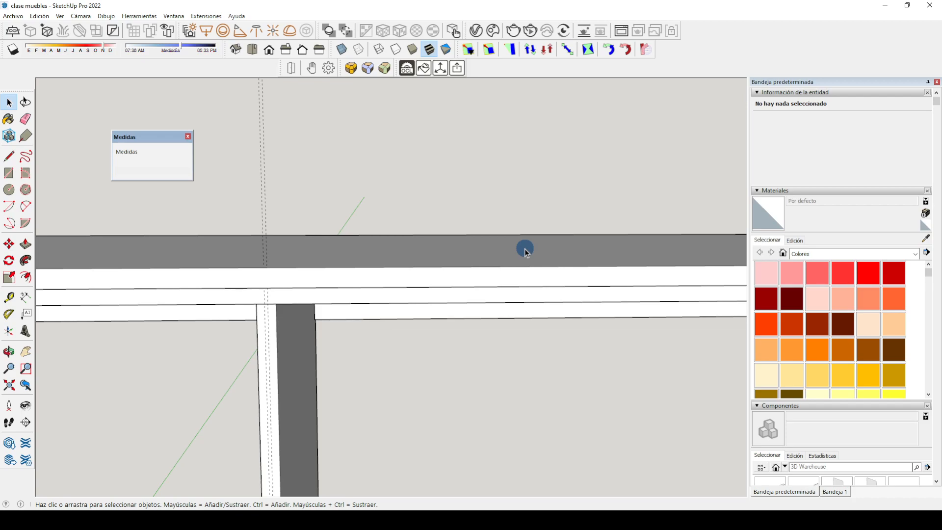
pyautogui.scroll(-6, 530, 217)
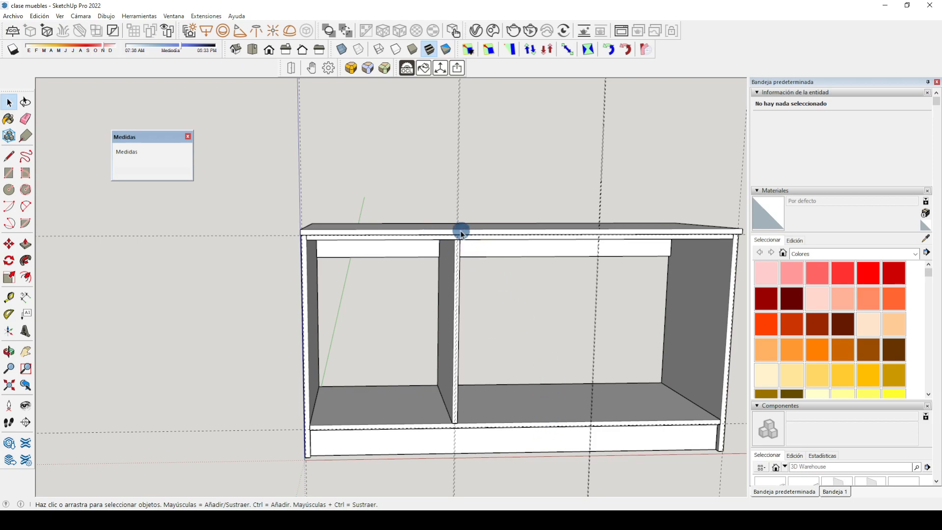
pyautogui.click(835, 491)
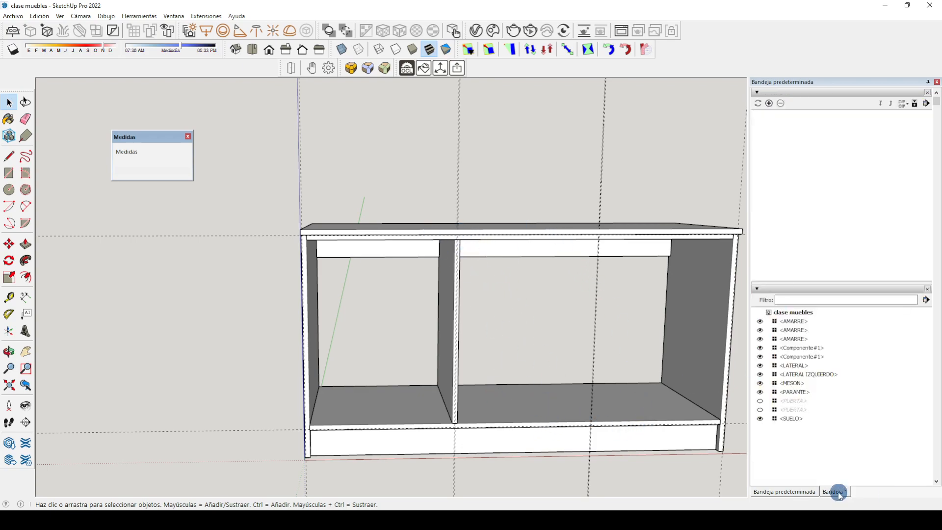
pyautogui.click(760, 409)
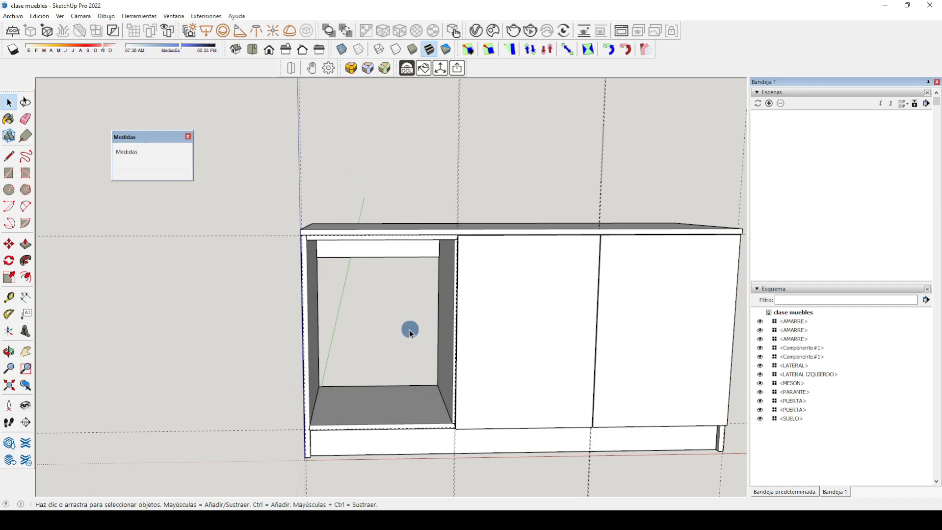
pyautogui.scroll(-1, 206, 341)
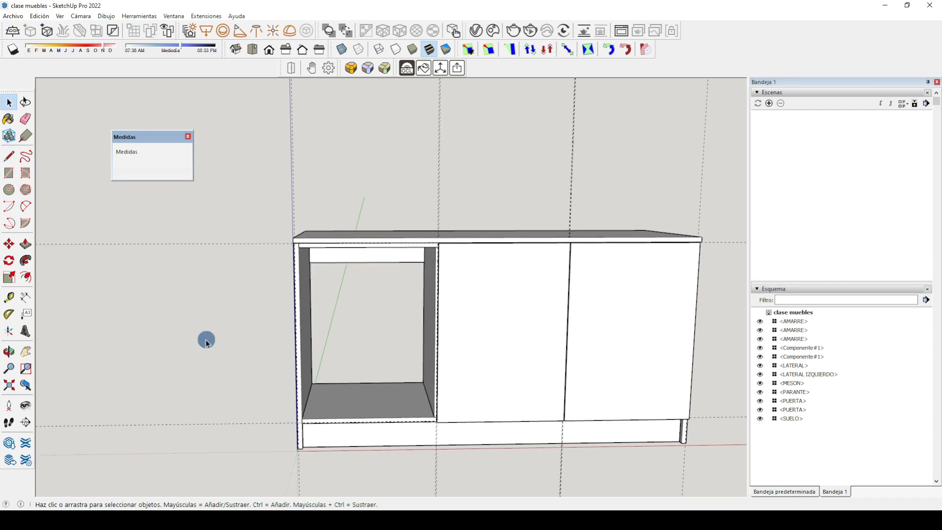
pyautogui.moveTo(541, 328); pyautogui.dragTo(472, 370, button='middle')
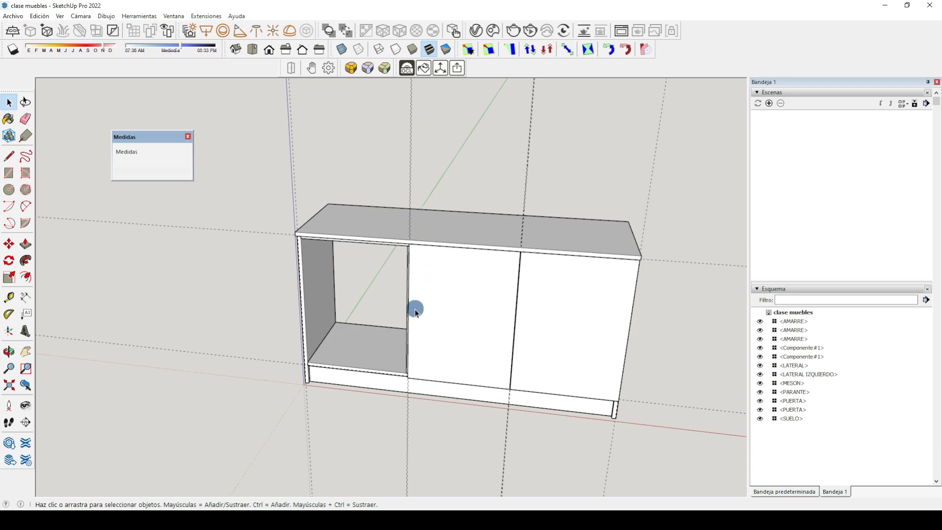
pyautogui.moveTo(414, 310); pyautogui.dragTo(614, 265, button='middle')
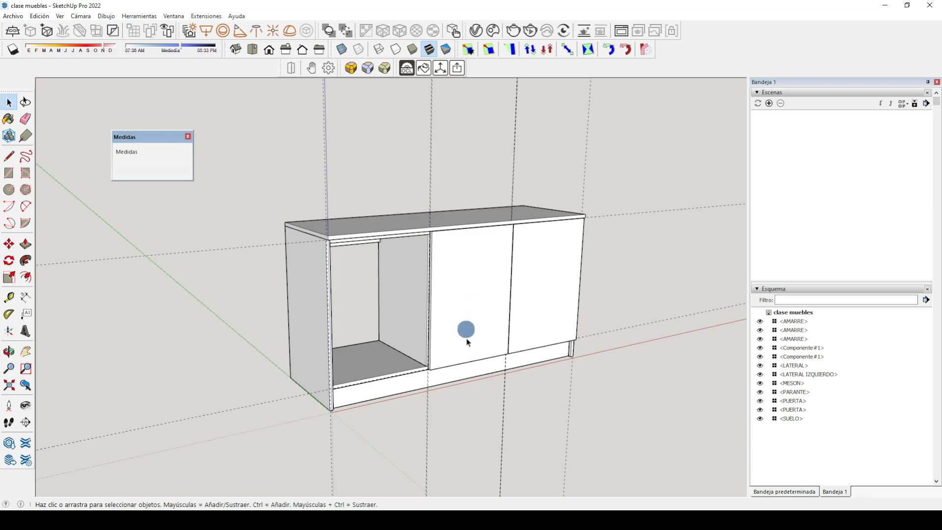
# Step: Draw a square of about 14,38 cm per side inside the door component next to the central upright, near its upper corner
pyautogui.doubleClick(472, 301)
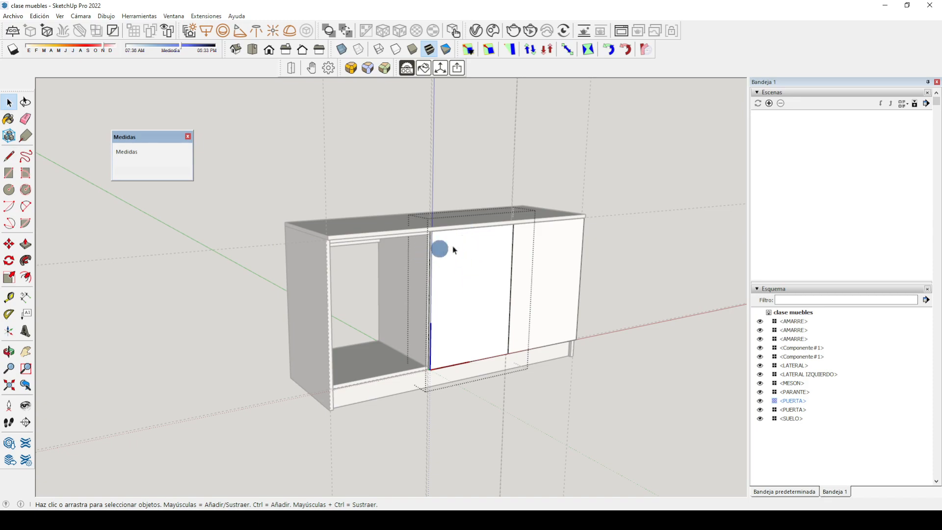
pyautogui.click(9, 173)
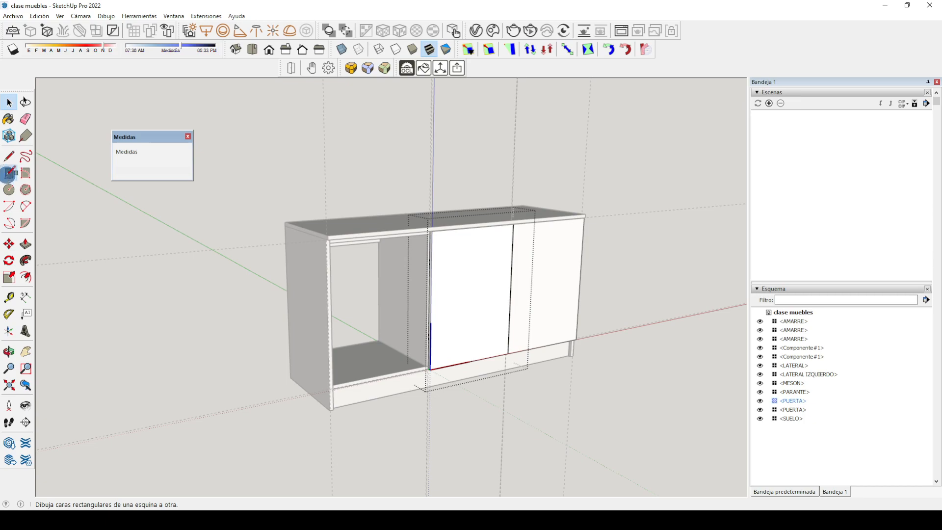
pyautogui.click(437, 247)
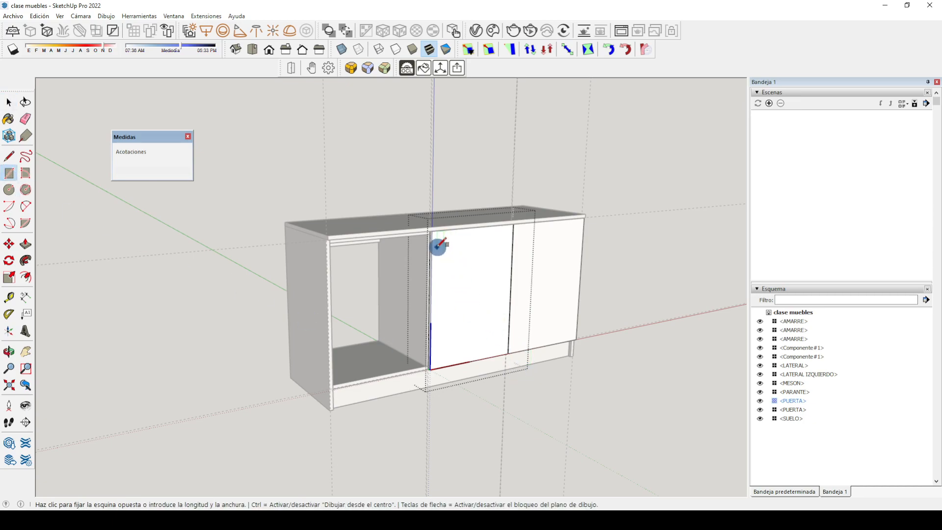
pyautogui.click(462, 273)
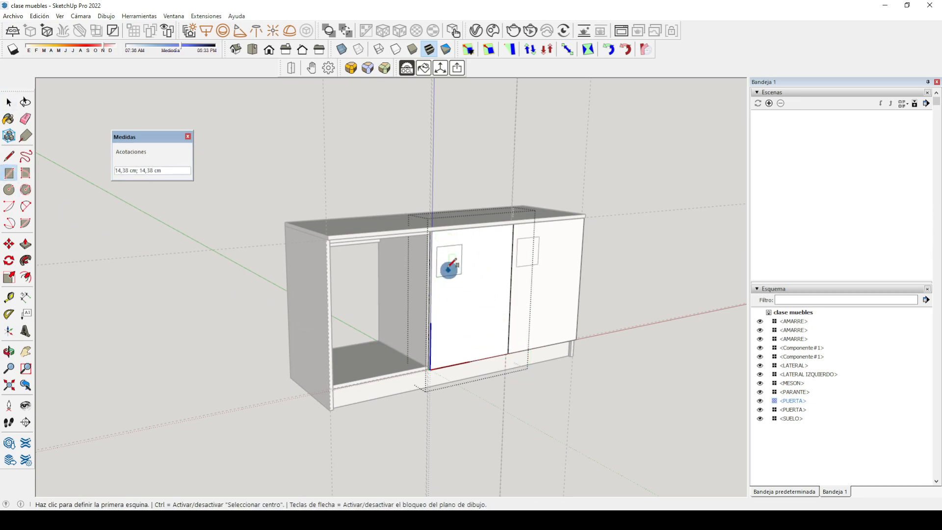
# Step: Try to Push/Pull the square face on the door, and leave the door component
pyautogui.click(26, 244)
pyautogui.click(449, 267)
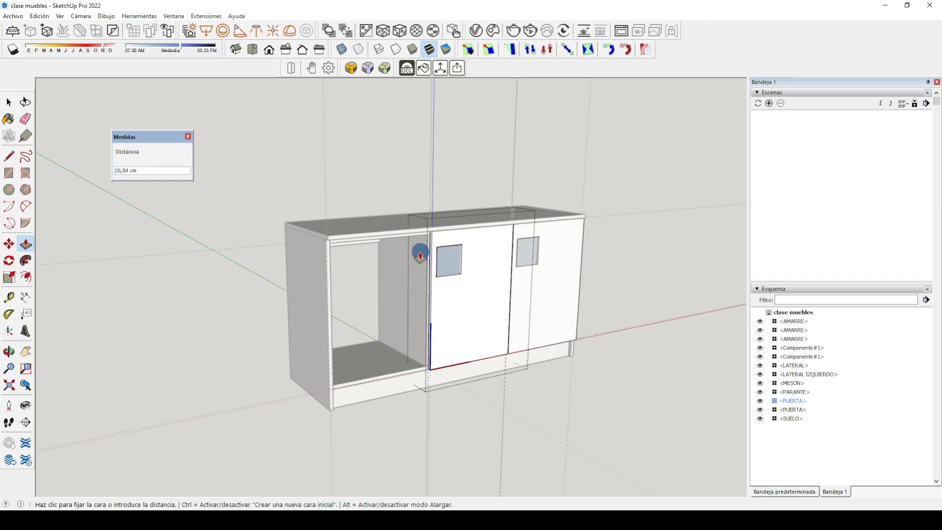
pyautogui.press('Escape')
pyautogui.press('space')
pyautogui.press('Escape')
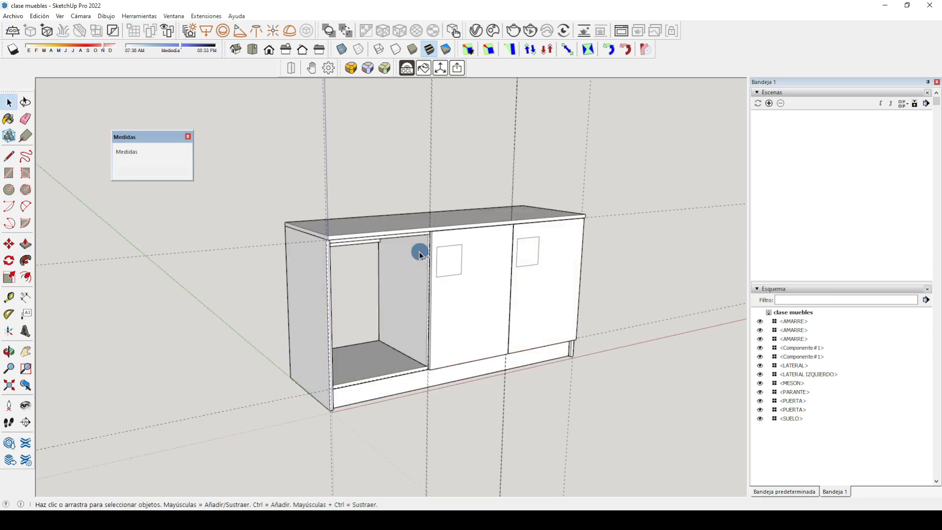
# Step: Remove the test square from the door component and close the component
pyautogui.doubleClick(420, 254)
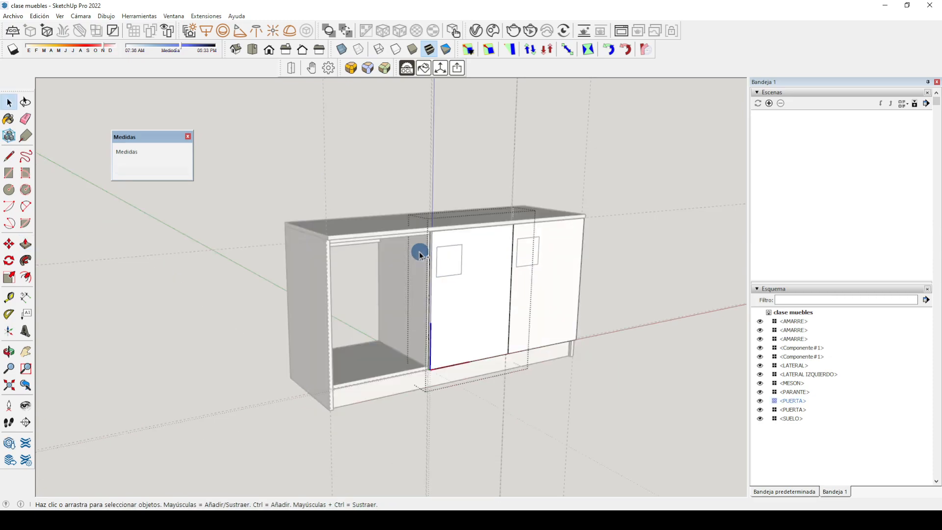
pyautogui.click(397, 184)
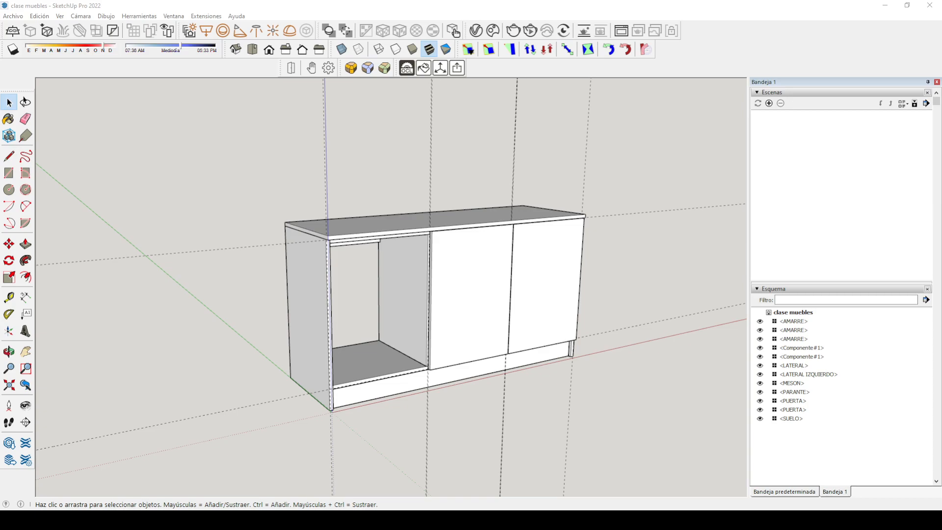
pyautogui.moveTo(660, 257); pyautogui.dragTo(439, 303, button='middle')
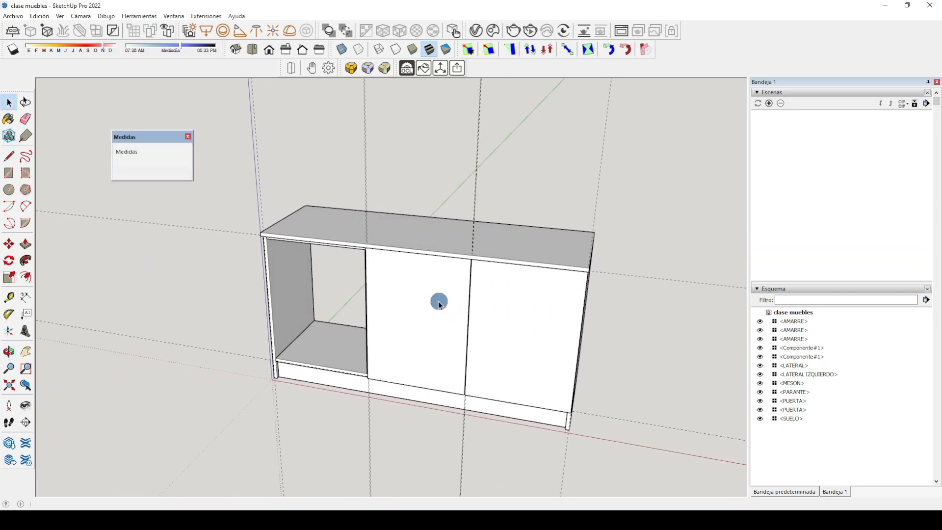